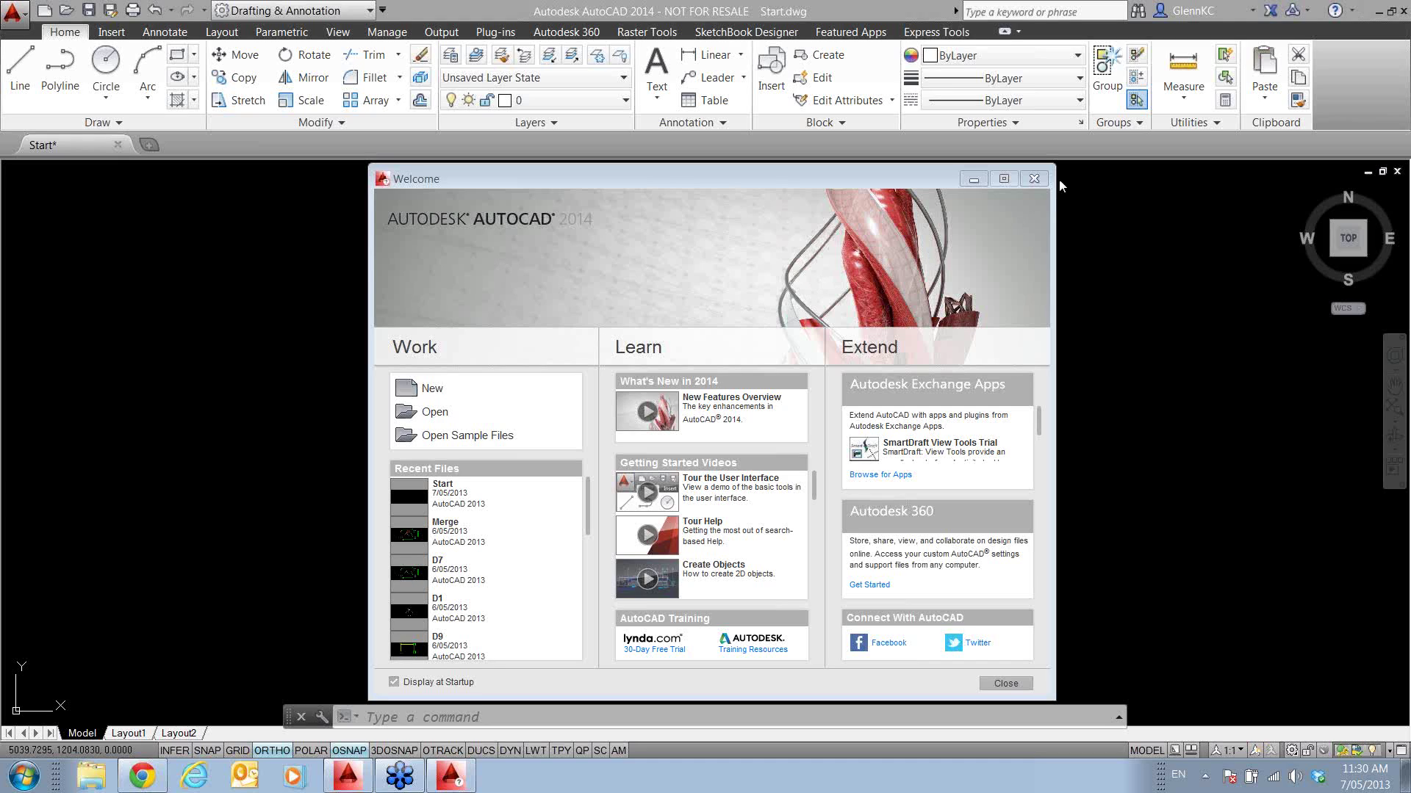
- Close the Welcome screen to reveal the empty Start.dwg drawing area
click(1034, 179)
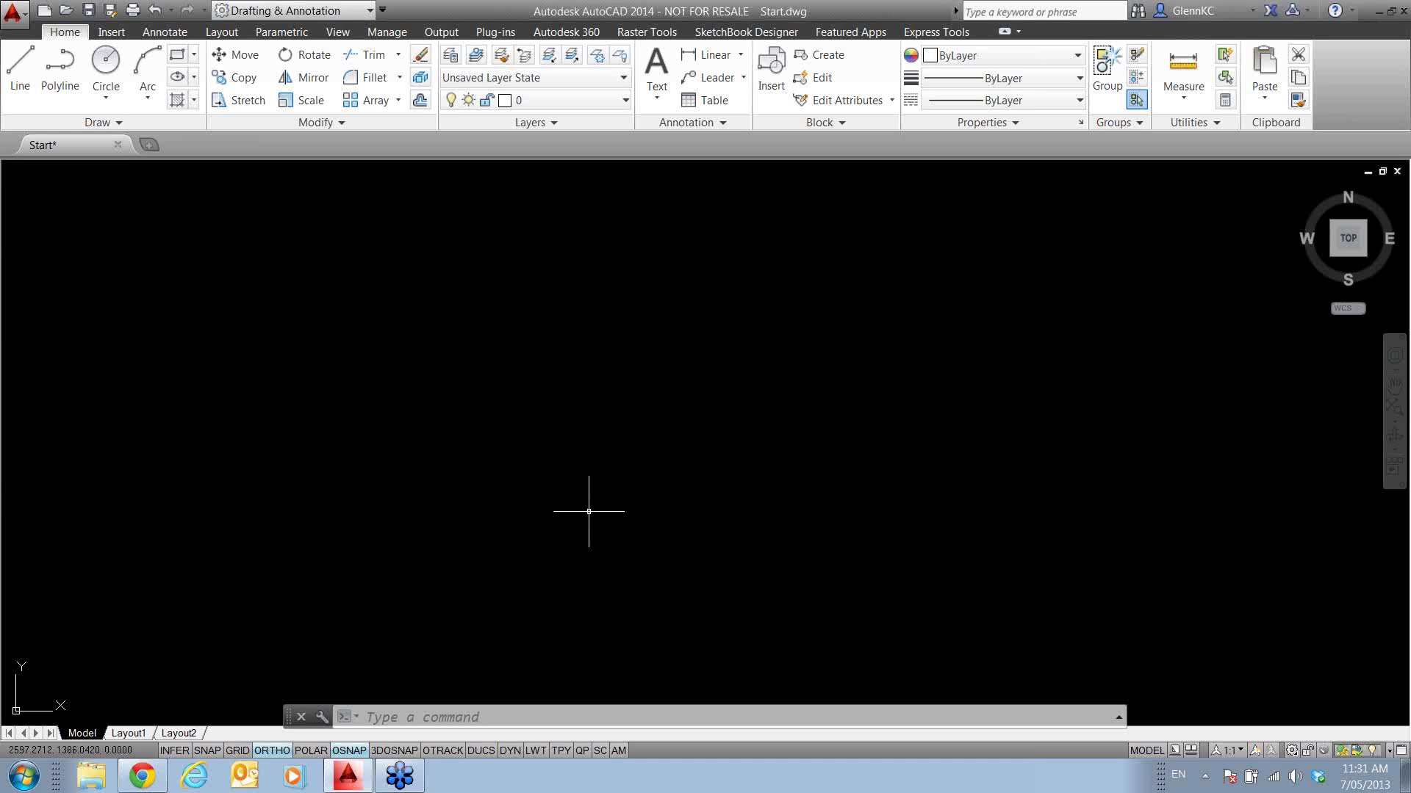
- Enter the misspelled 'lyne' to see its suggested matches, then cancel it
text(lyne)
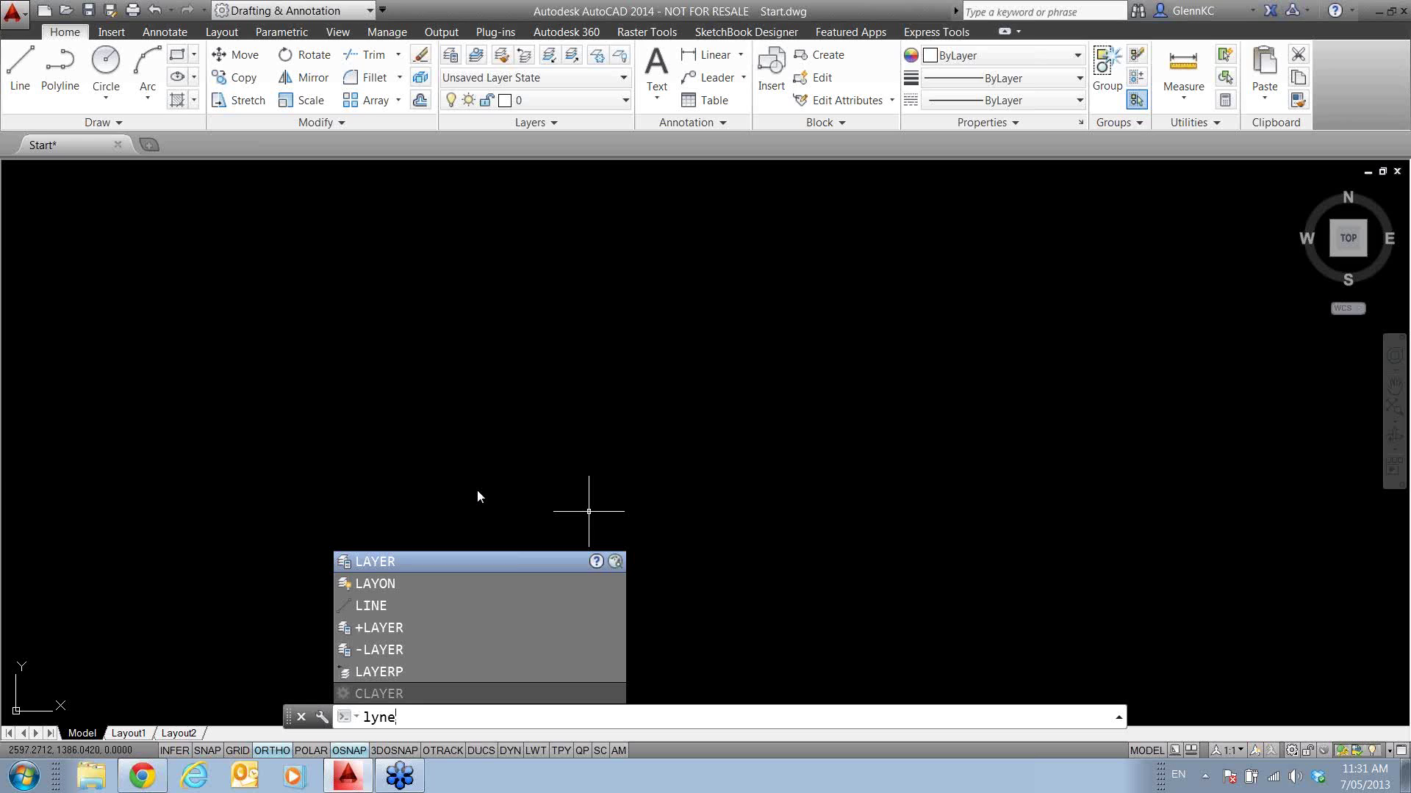
key(Escape)
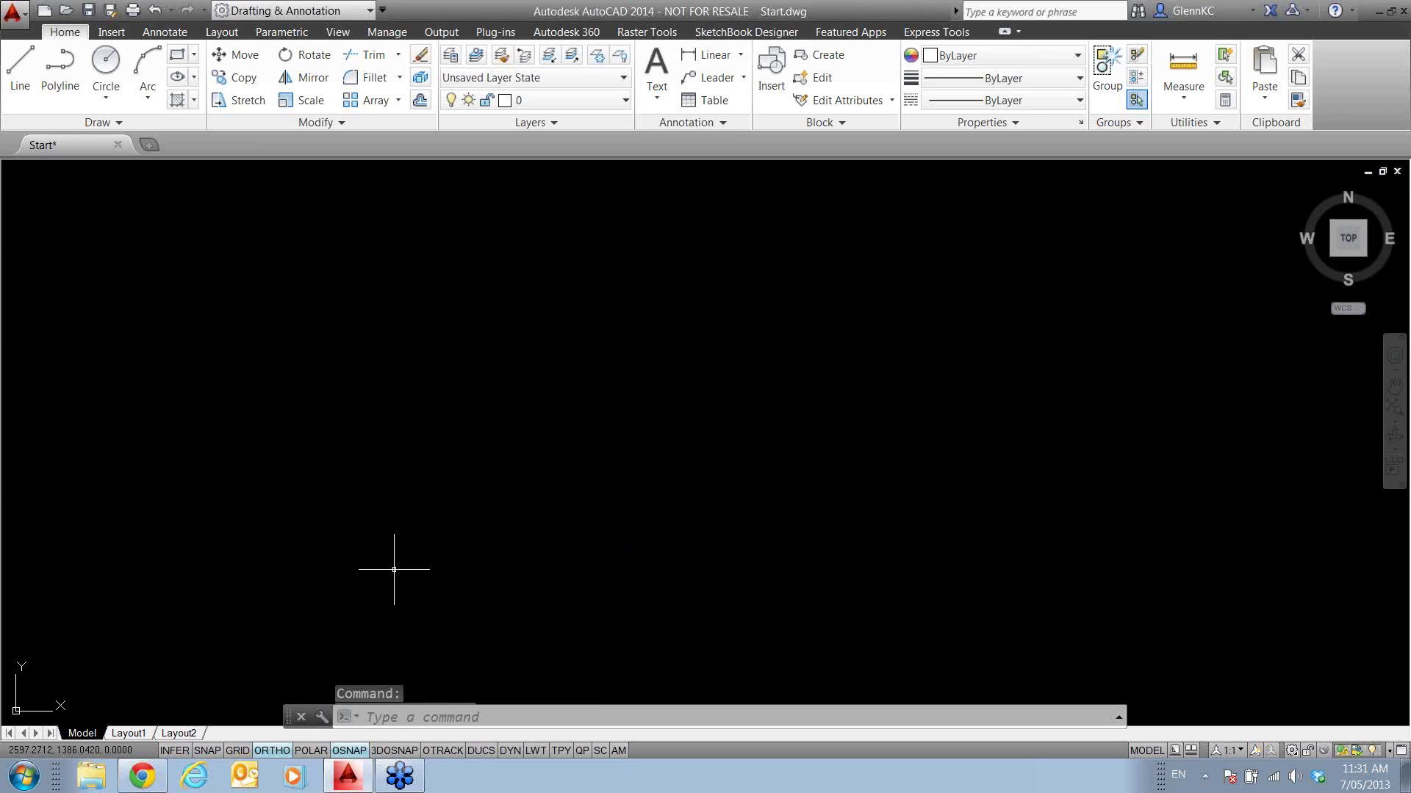
- Review Input Search Options with AutoComplete, AutoCorrect and mid-string search enabled, then close them
click(322, 720)
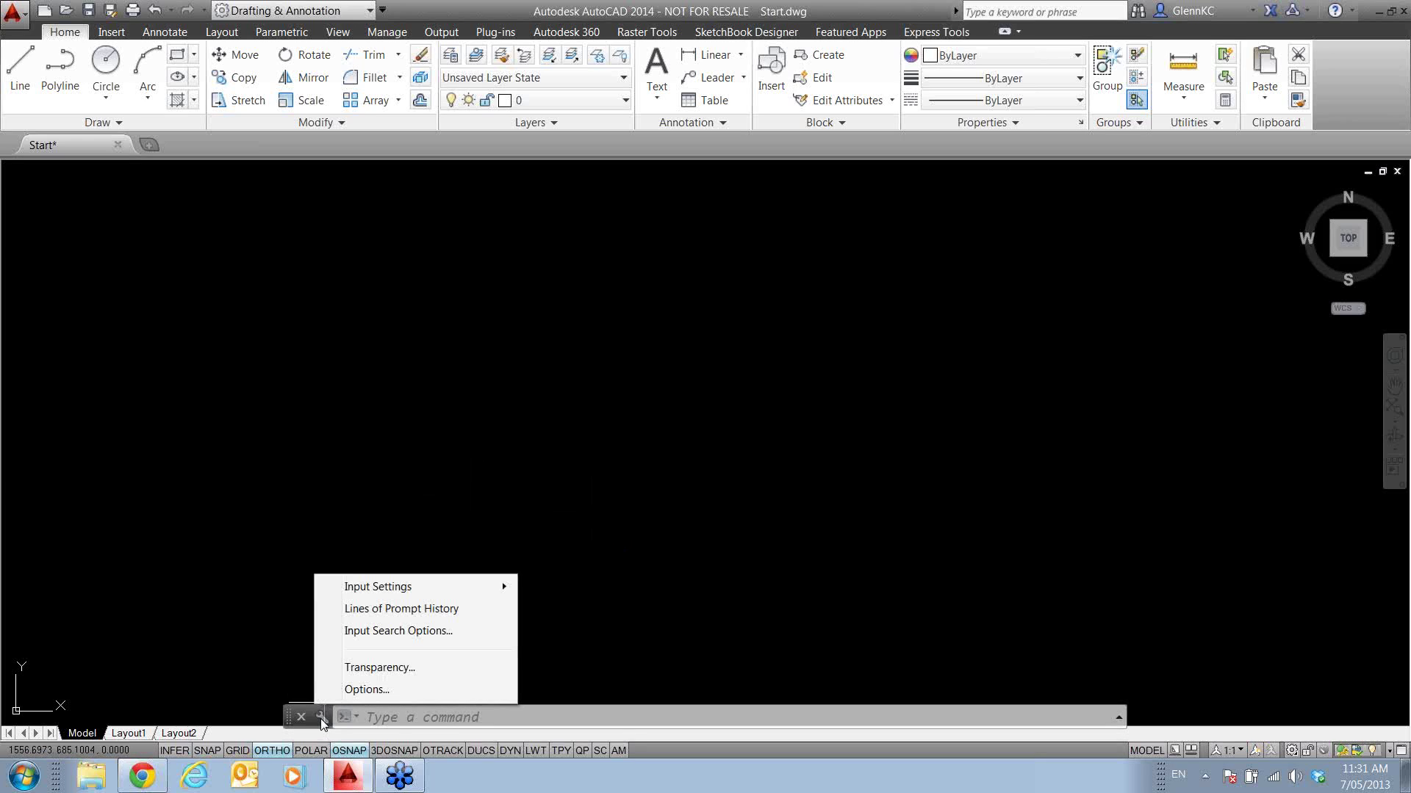
click(402, 632)
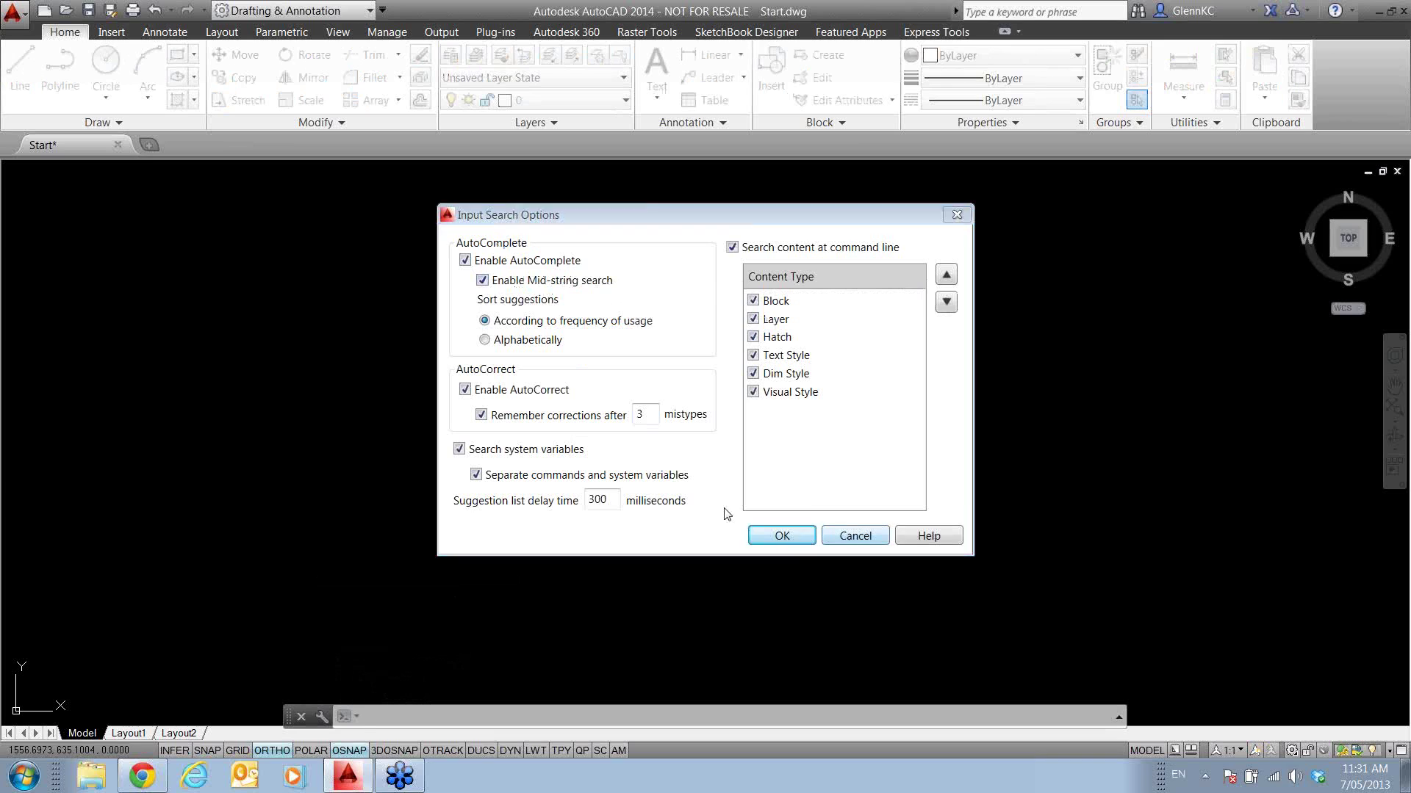
click(782, 536)
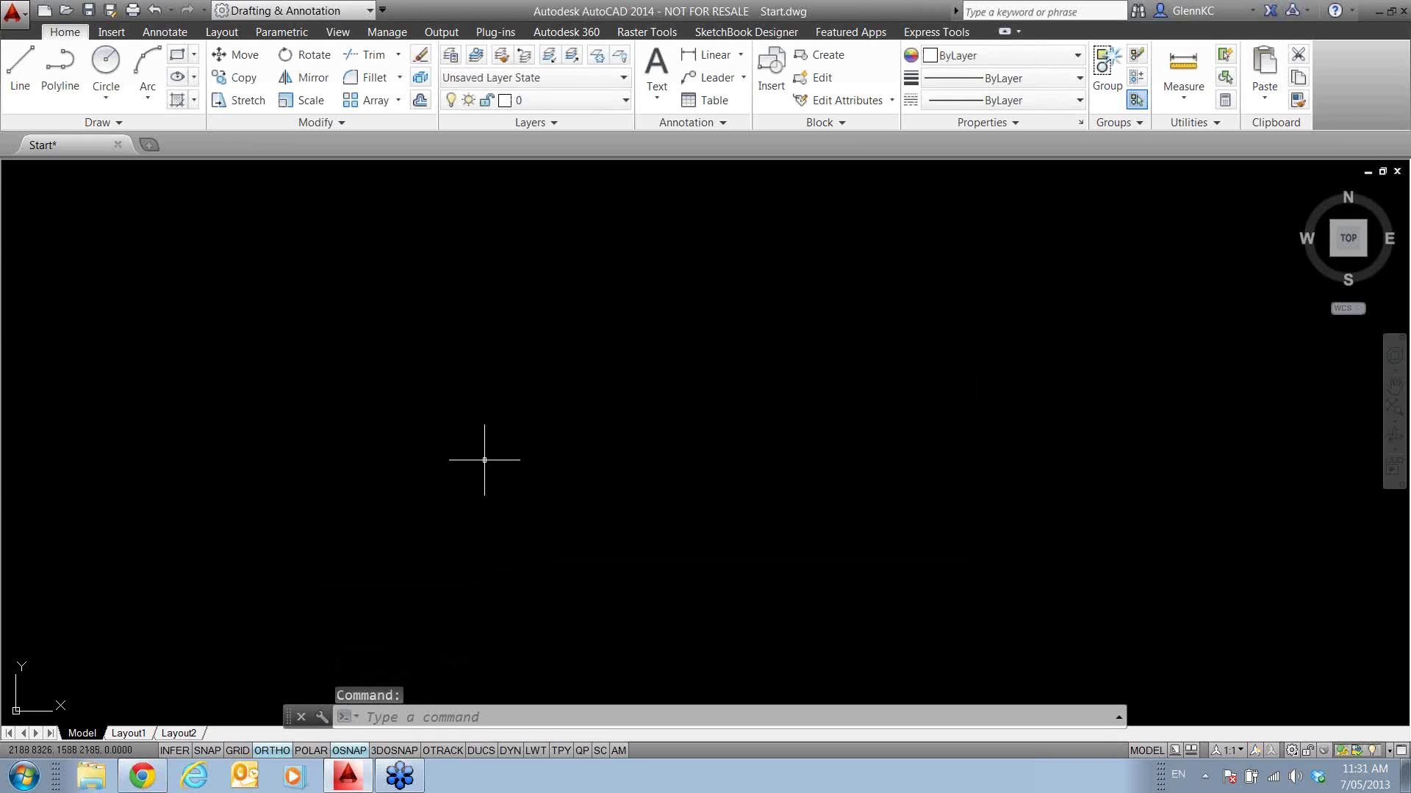
text(Ay)
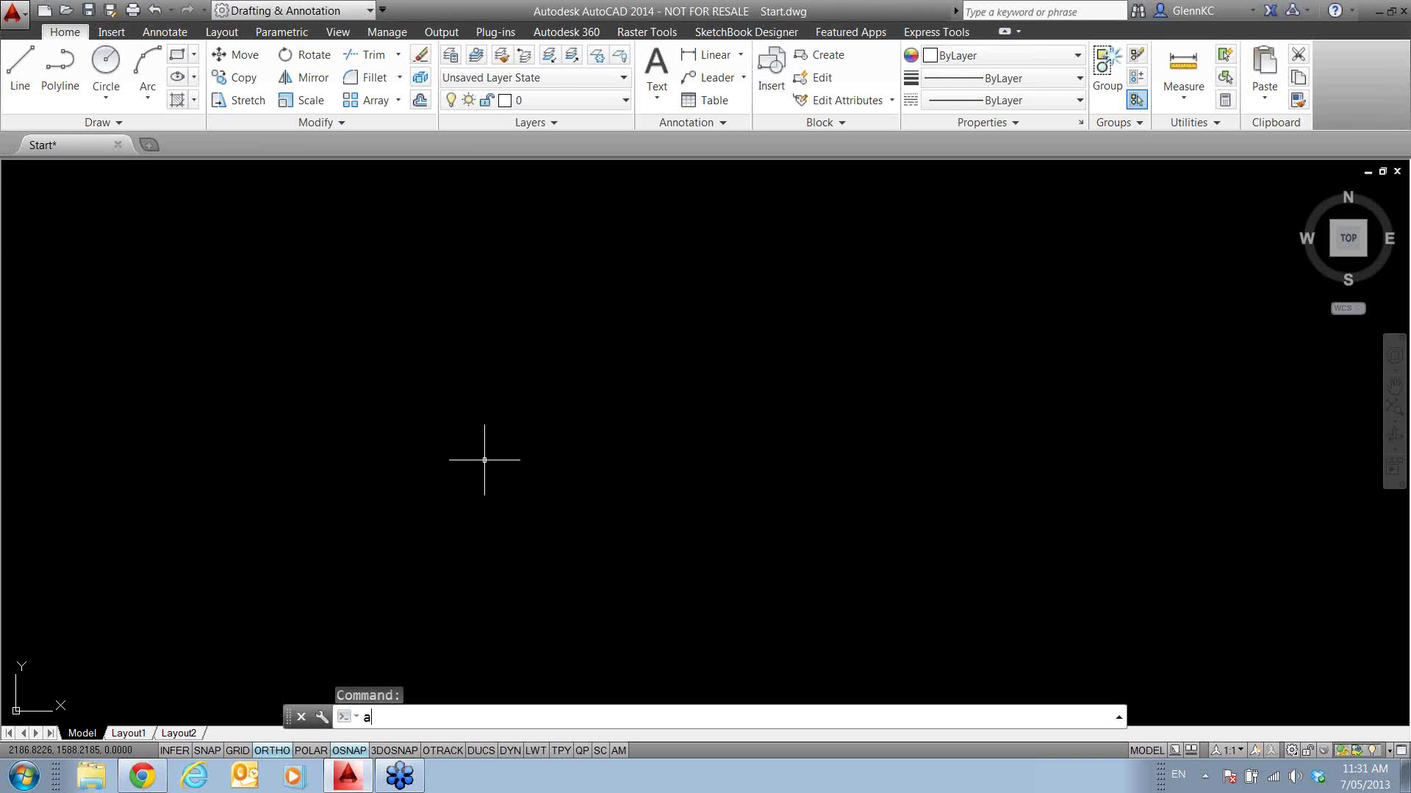
text(e)
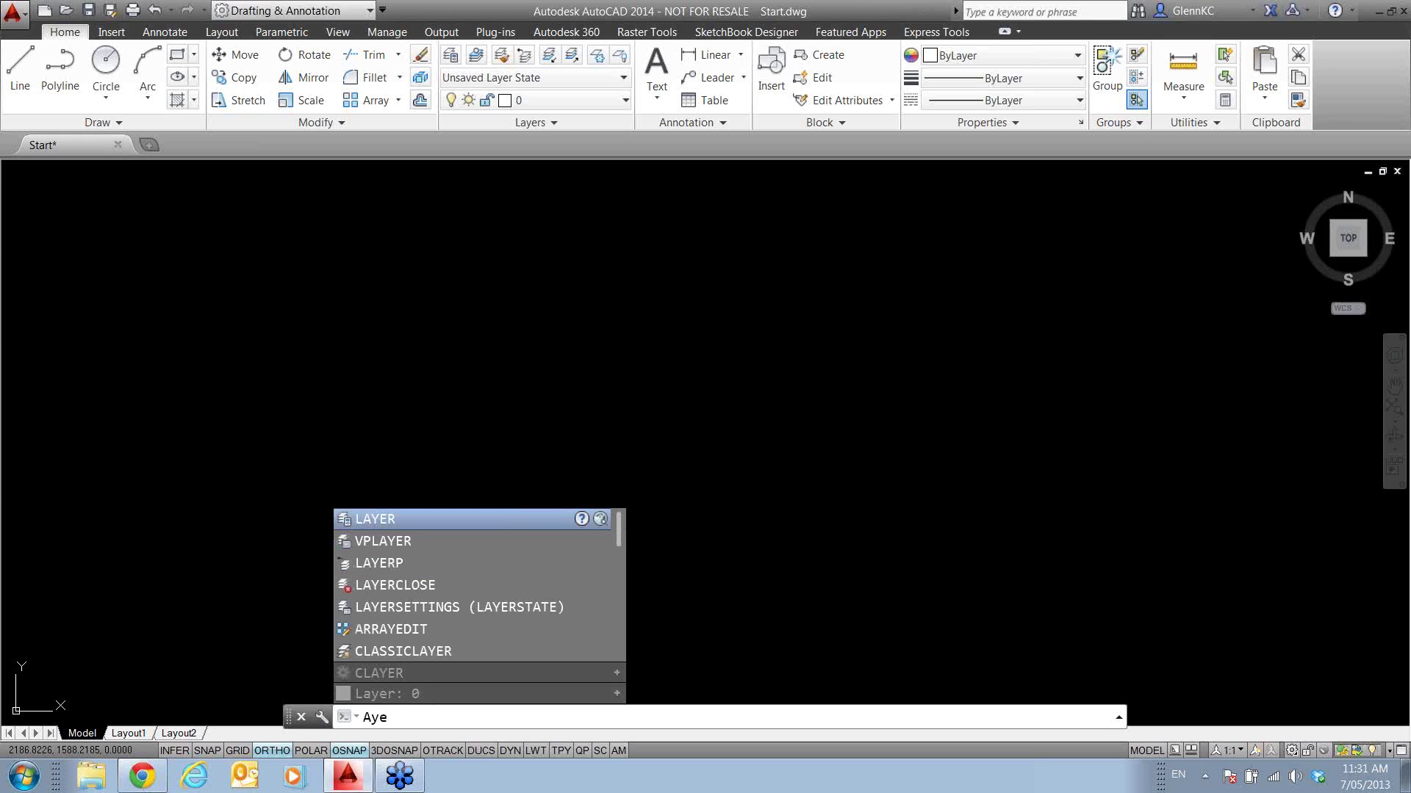
key(Down)
key(Up)
key(Down)
key(Down)
key(Down)
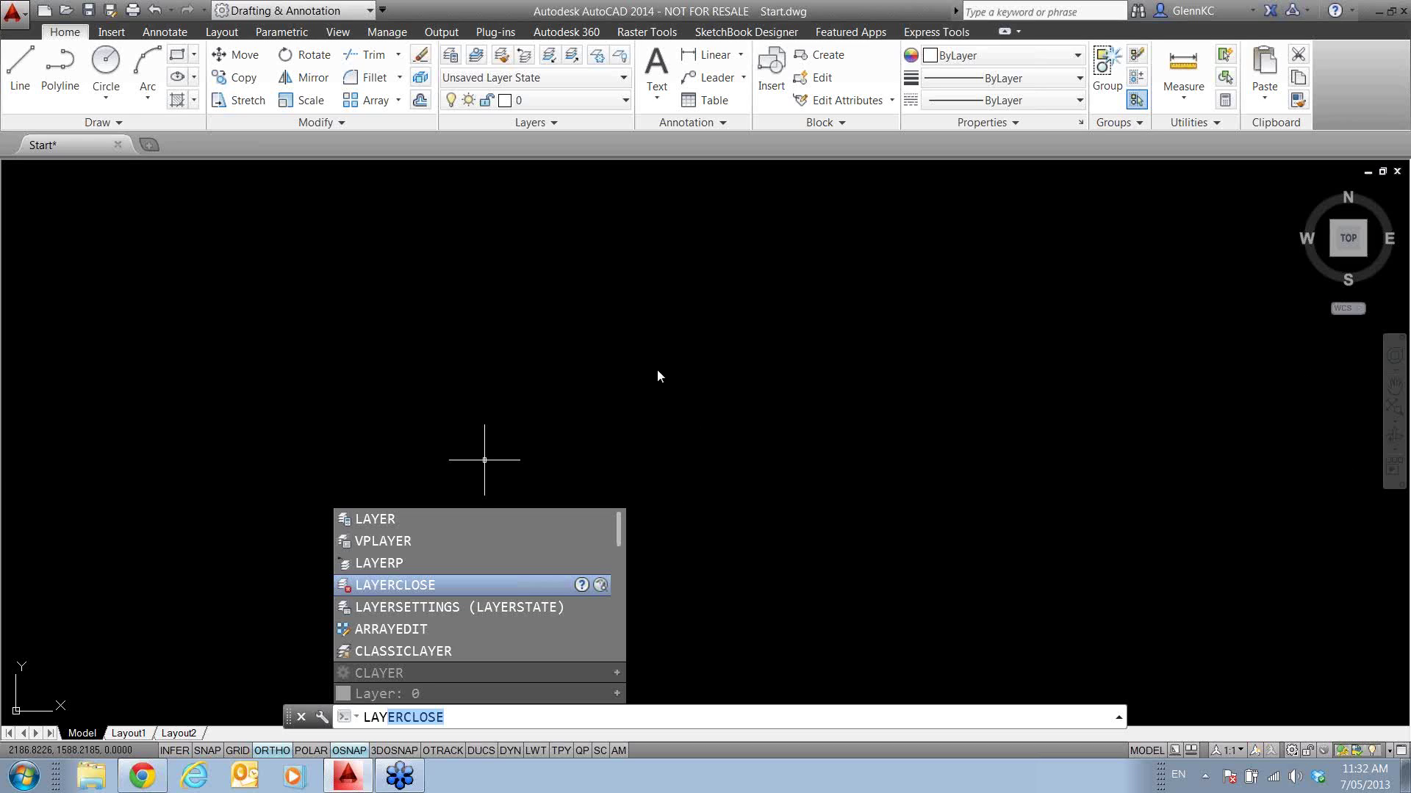
key(Return)
key(Escape)
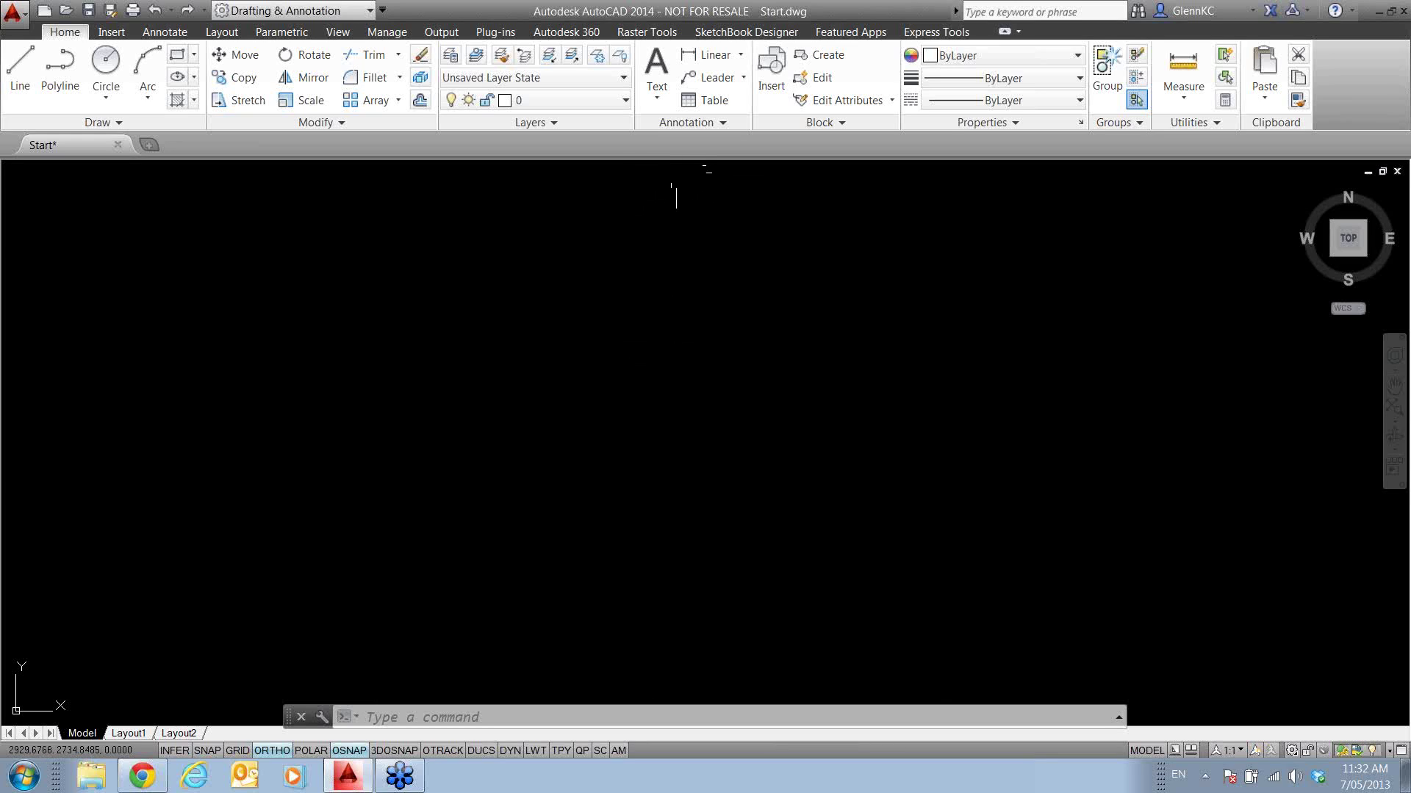
- Open the acad.pgp command alias file in Notepad and scroll through its aliases
click(387, 33)
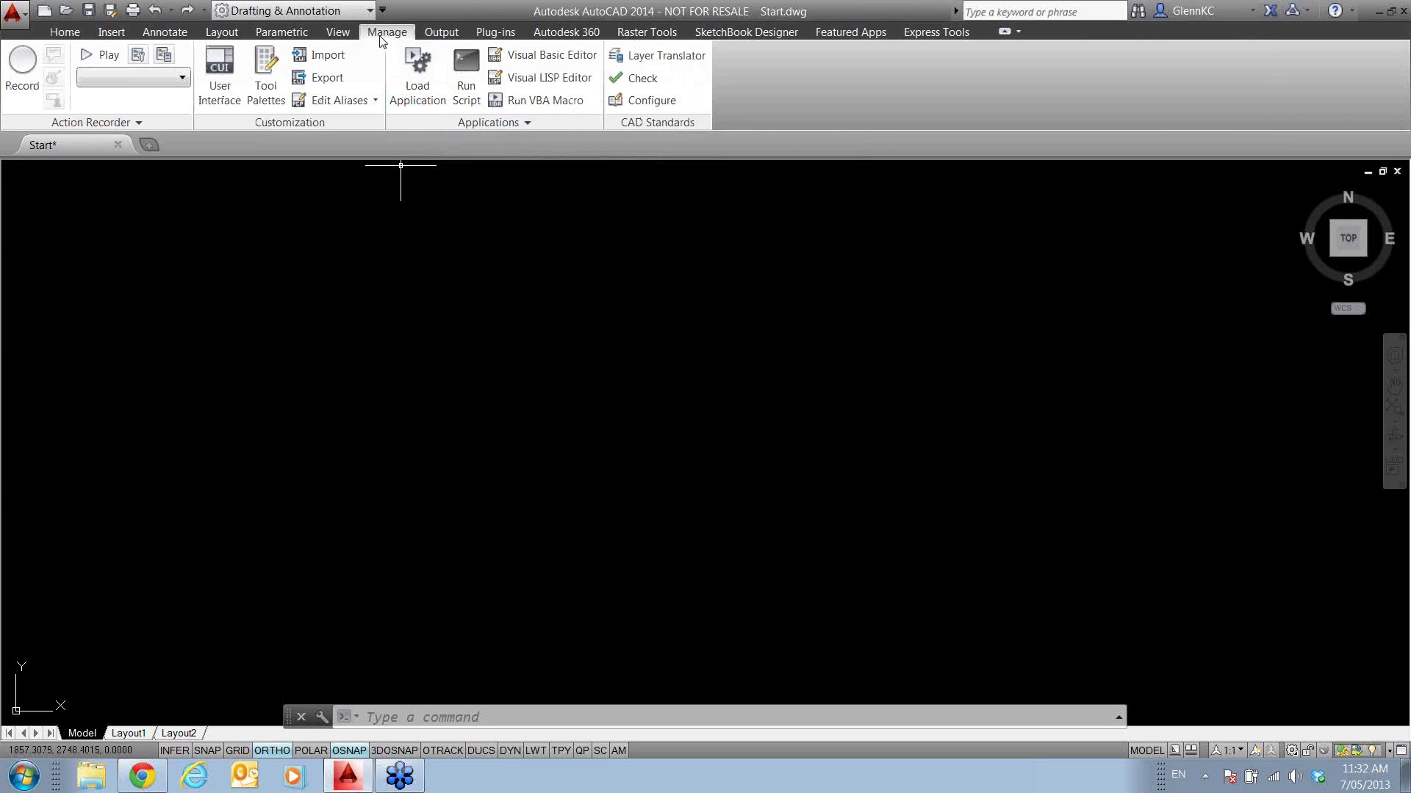
click(341, 100)
click(354, 132)
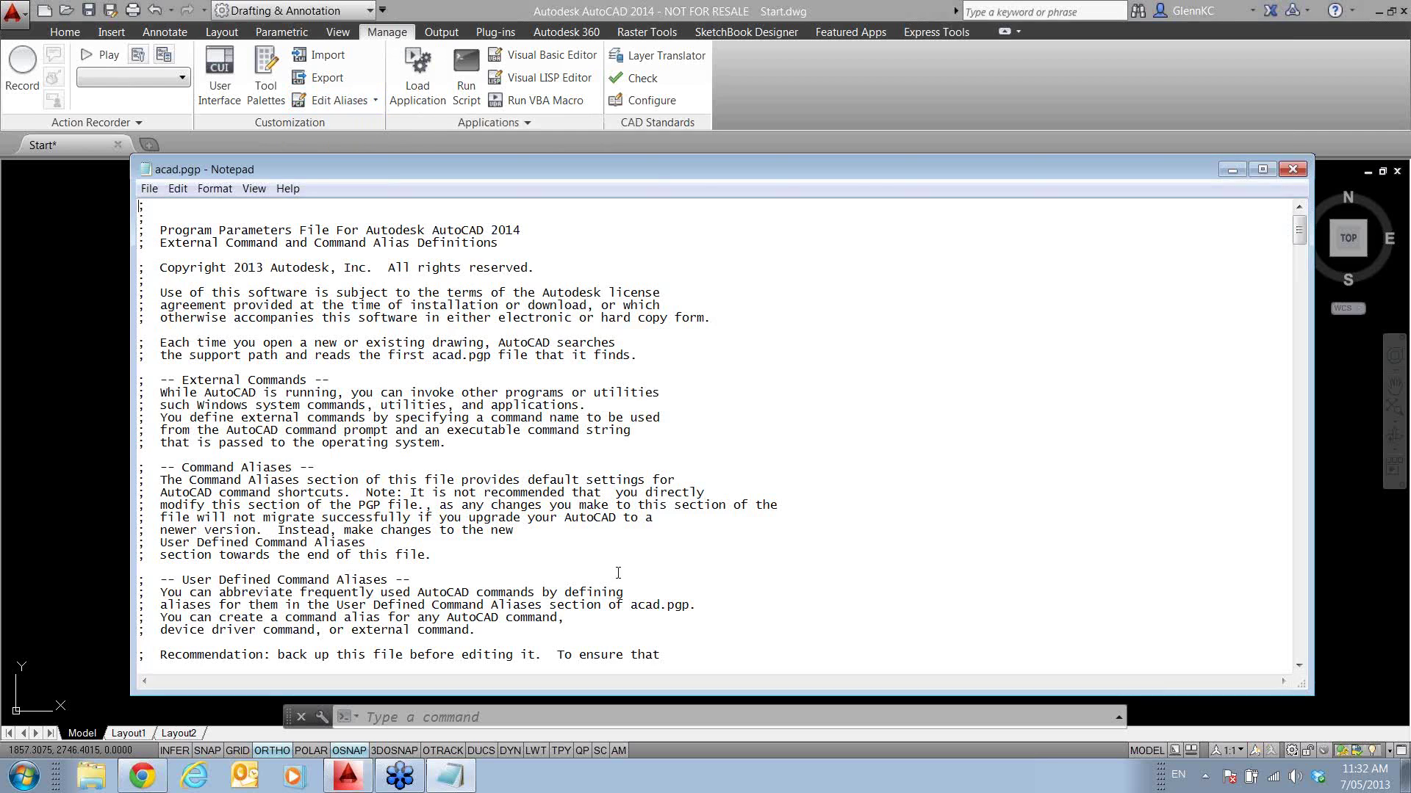
drag(1299, 230, 1300, 372)
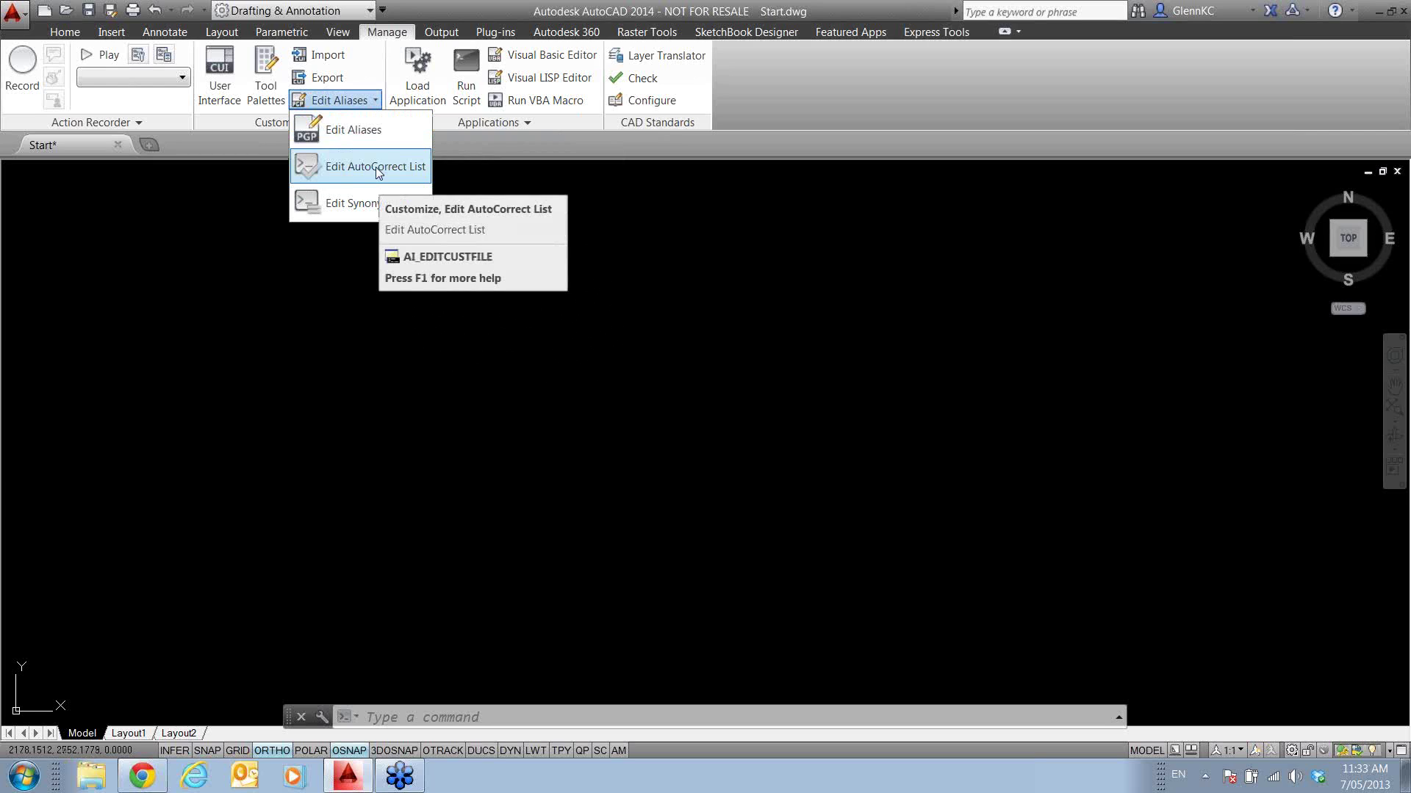
- Open AutoCorrectUserDB.pgp in Notepad, view its two comment lines, and close it
click(377, 167)
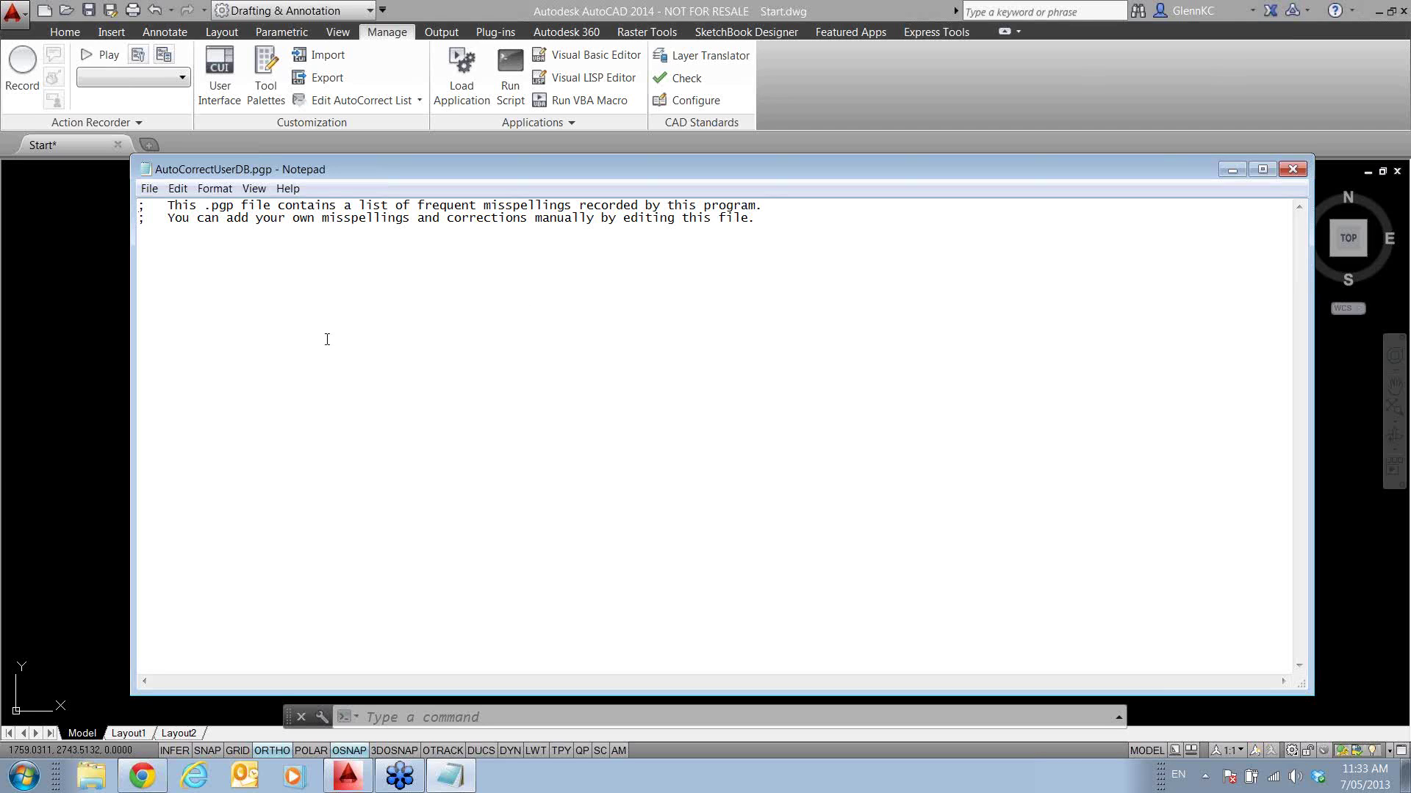
click(1292, 170)
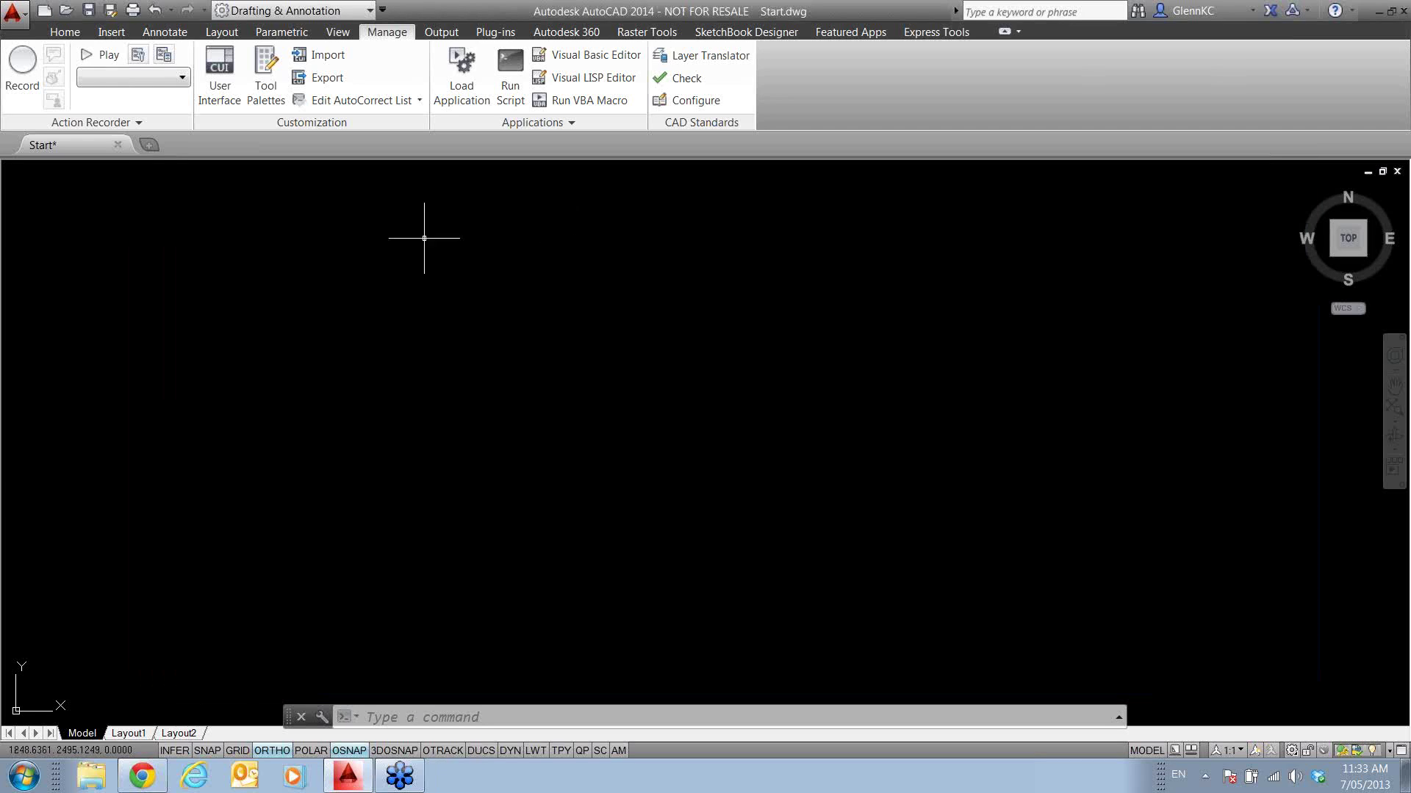
- Open acadSynonymsGlobalDB.pgp in Notepad, highlight the LENGTH, *DIST line, then close it
click(415, 101)
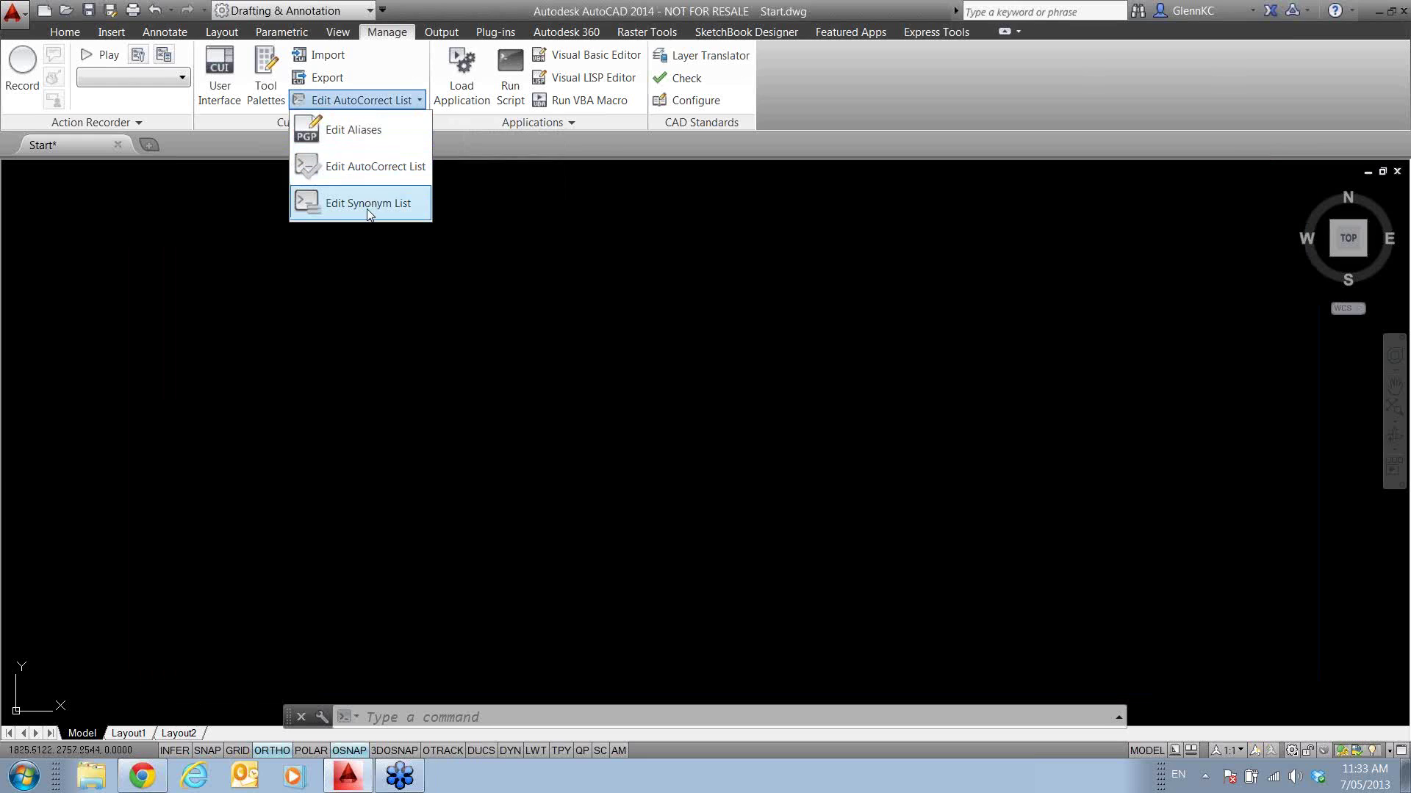
click(366, 205)
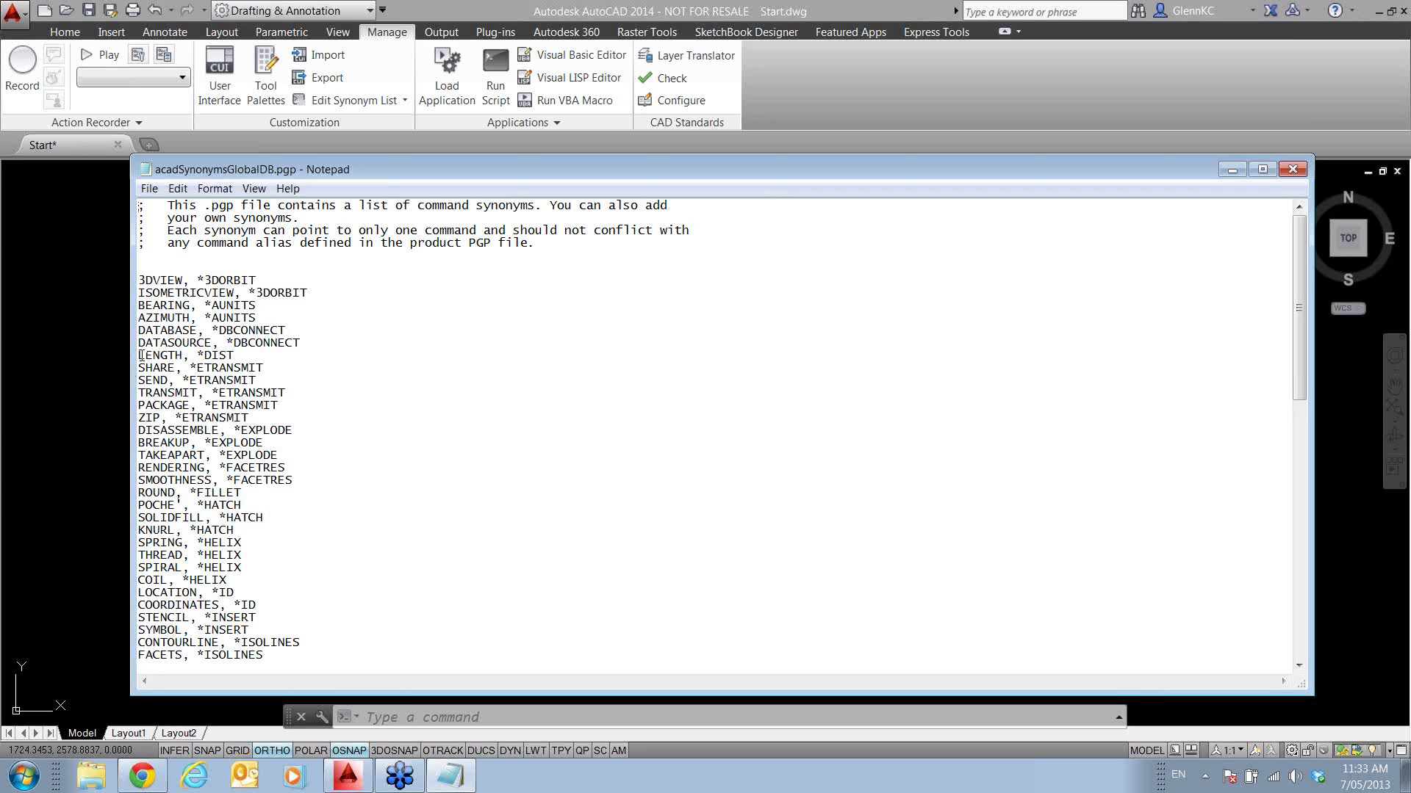
drag(141, 356, 245, 356)
click(245, 357)
click(1293, 170)
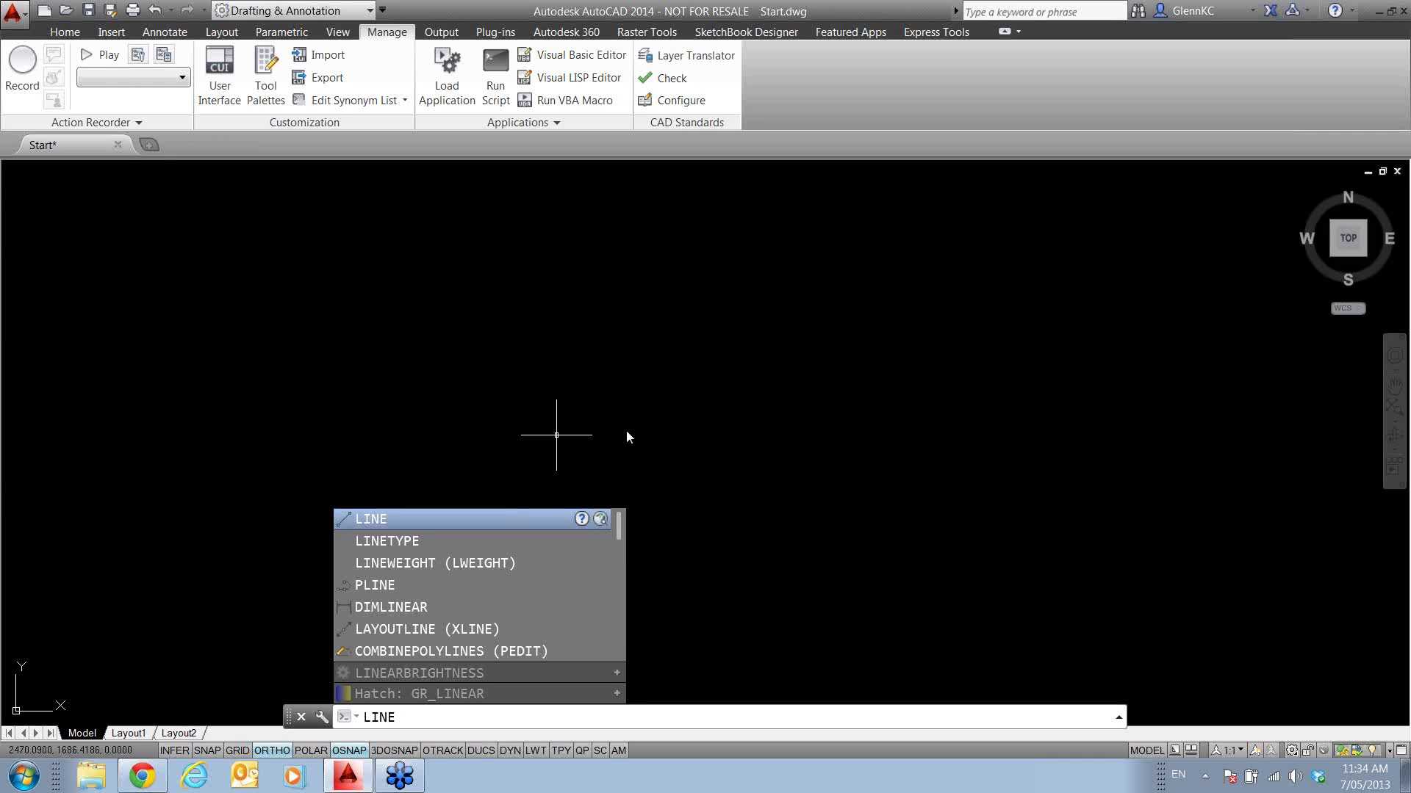
key(Escape)
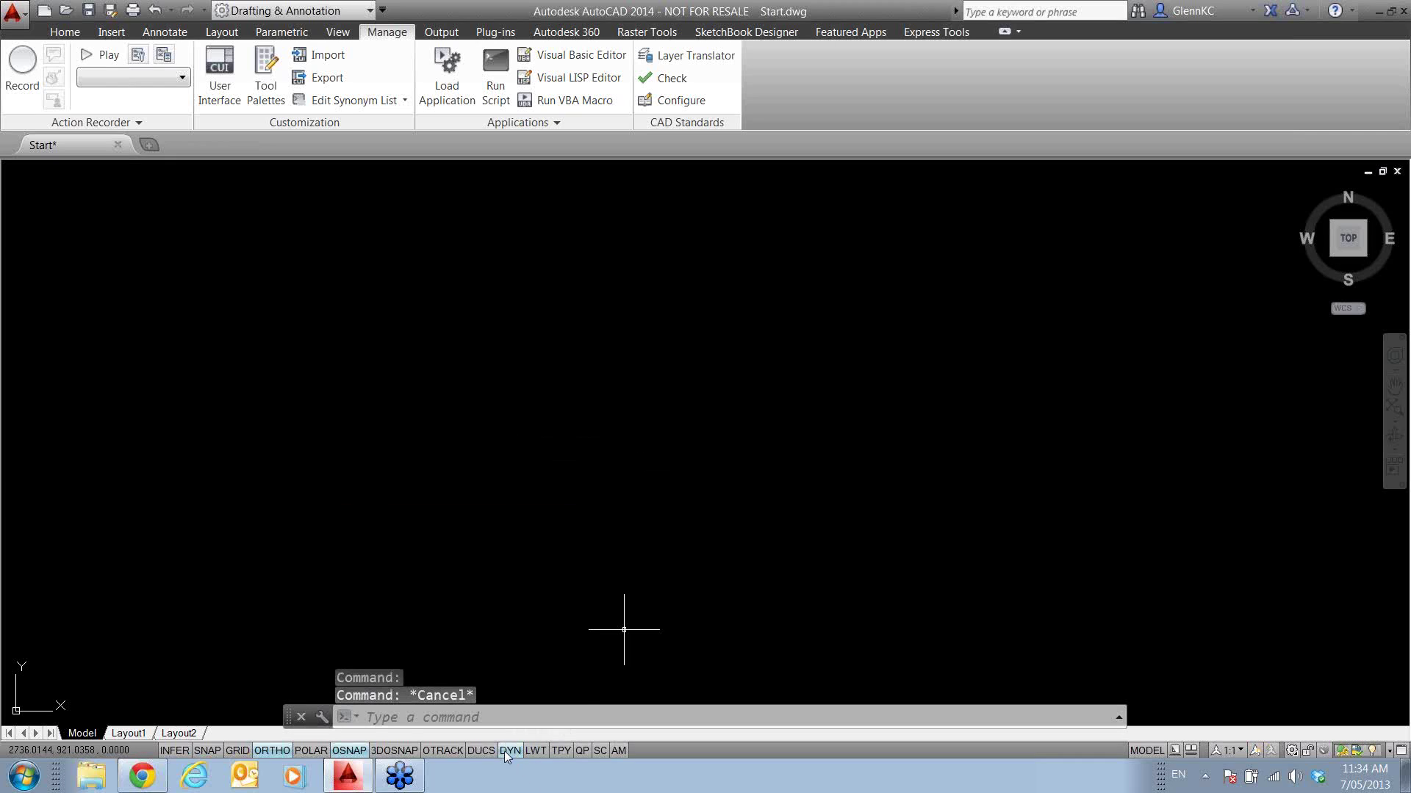
click(390, 721)
text(line)
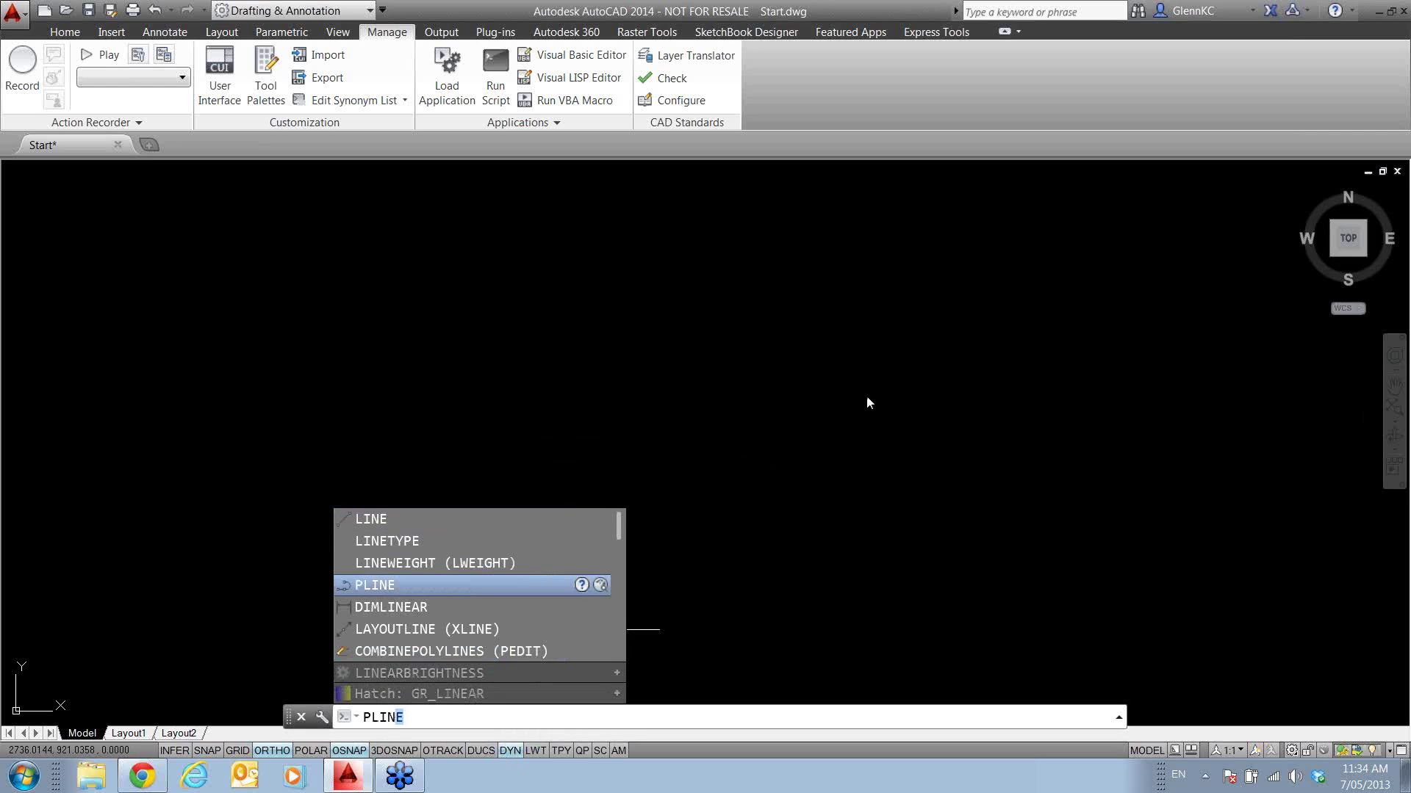
key(Up)
key(Up)
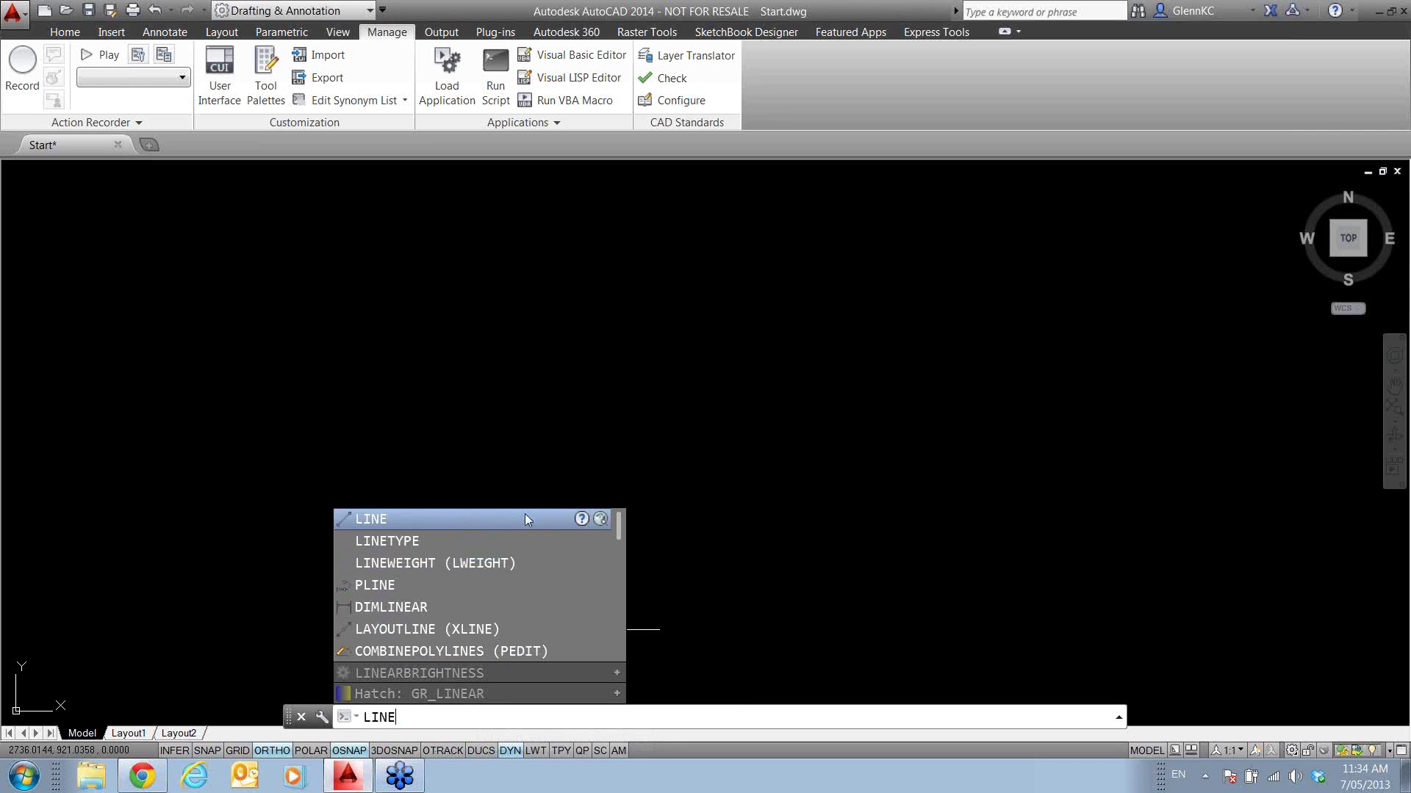
key(Escape)
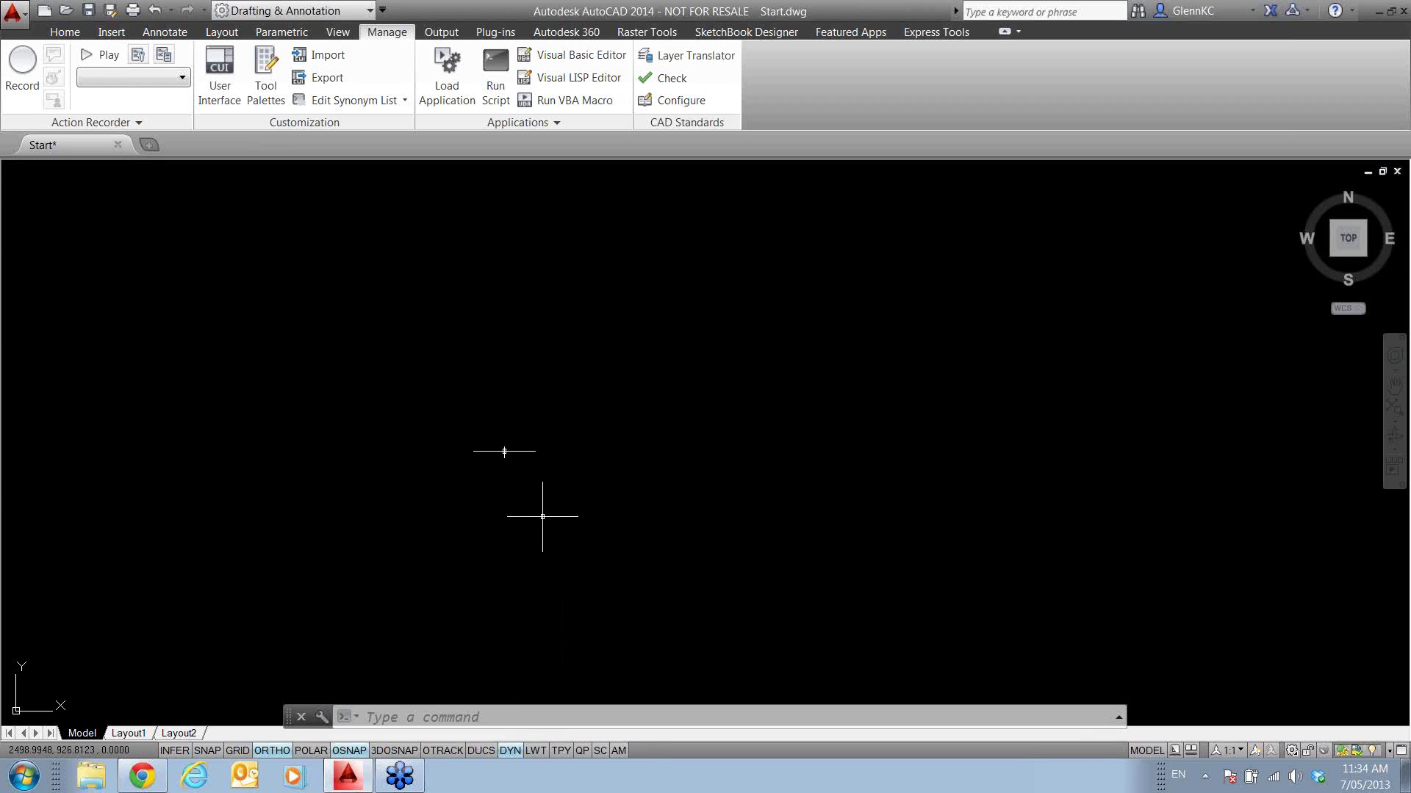
- Bring back the Home tab and glance at the layer properties list before closing it
click(64, 31)
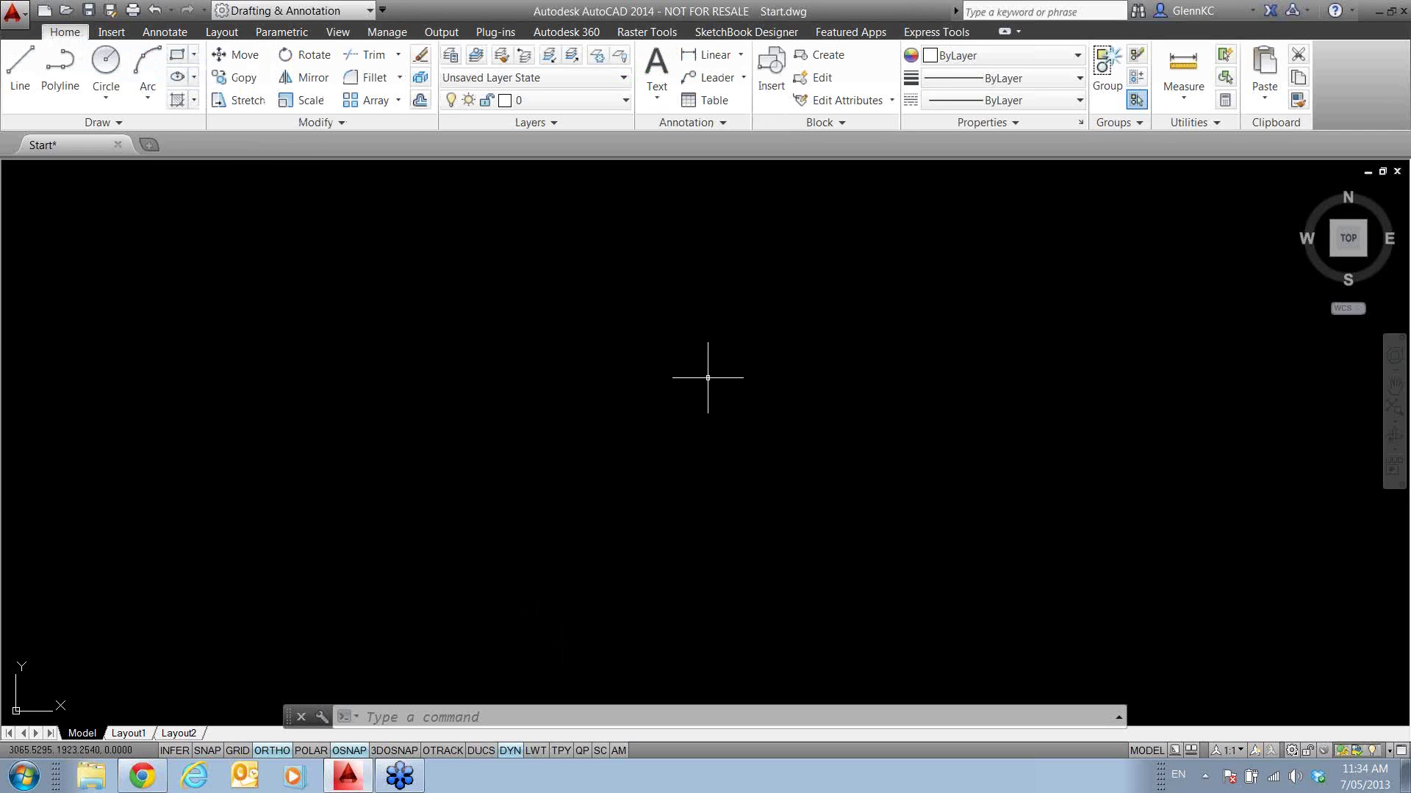
click(450, 55)
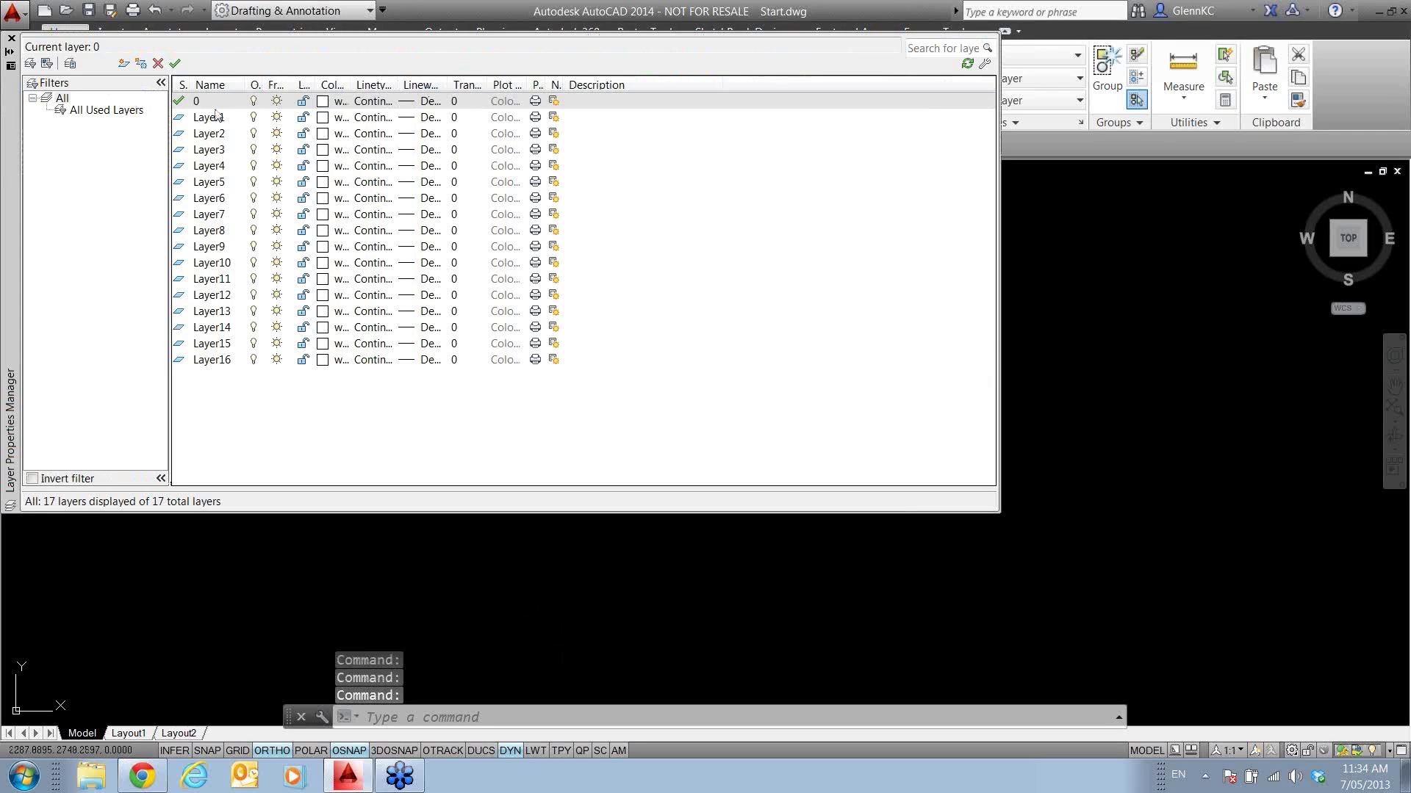
click(11, 37)
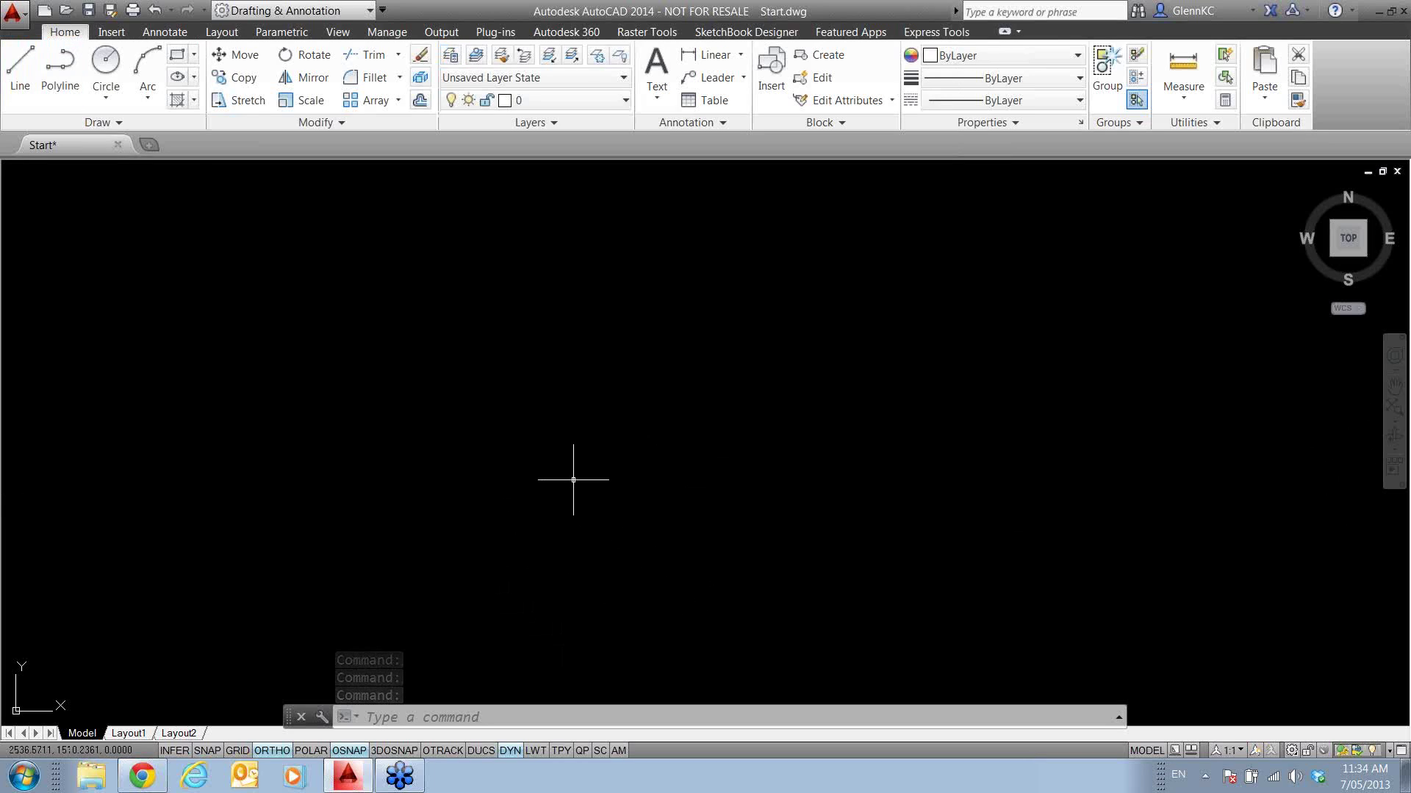
- Make Layer3 current by choosing it from the suggestions under the typed 'LAYER' entry
text(LAYE)
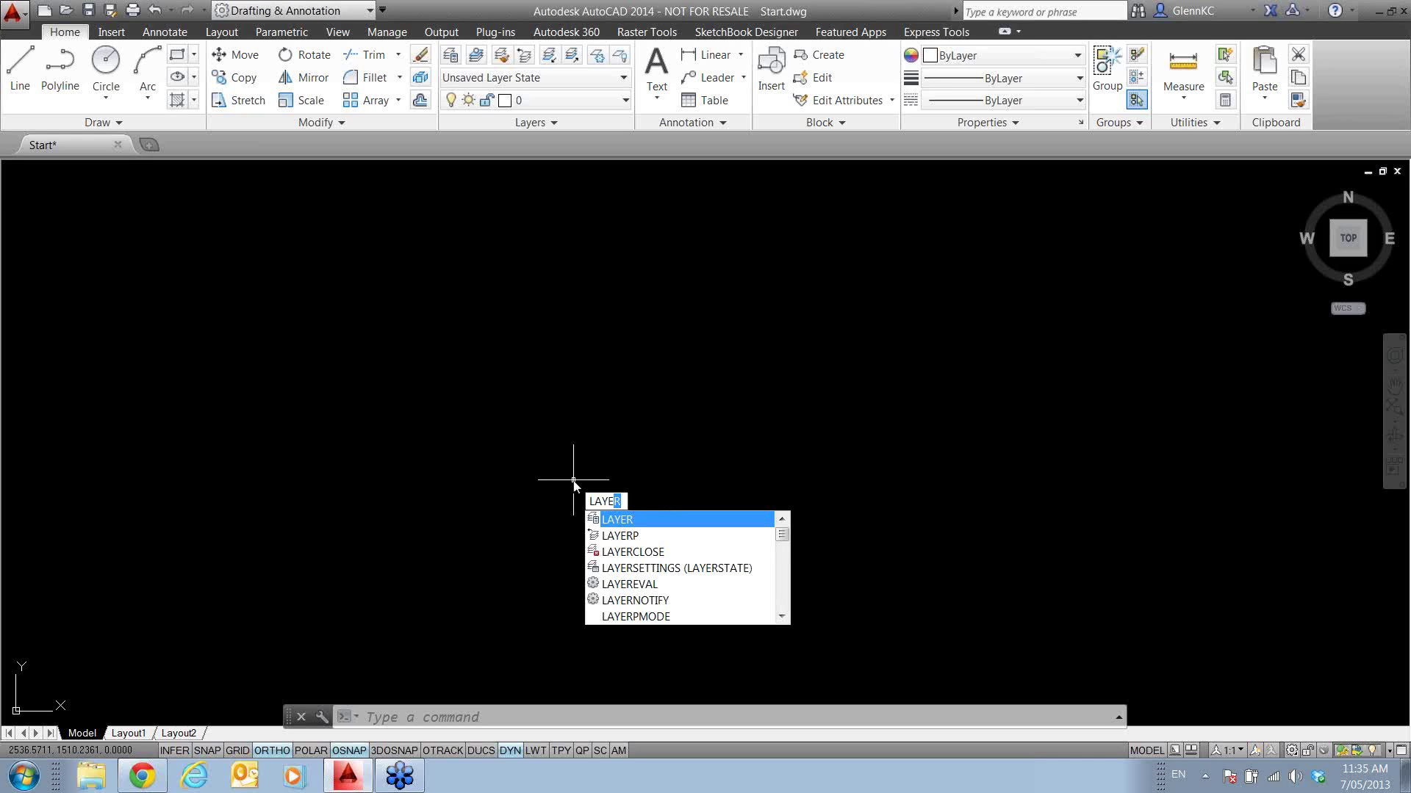
key(Escape)
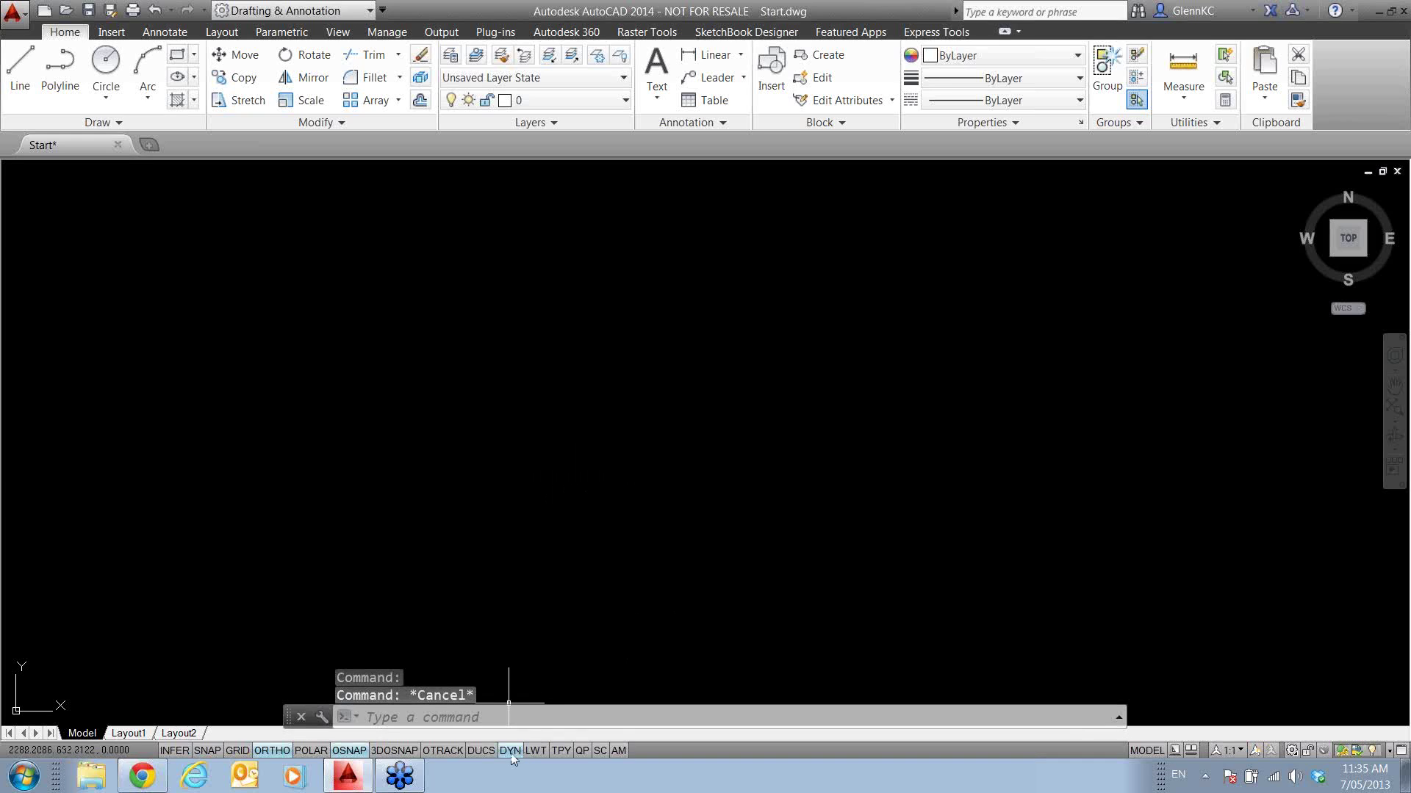
text(LAYERPALETTE)
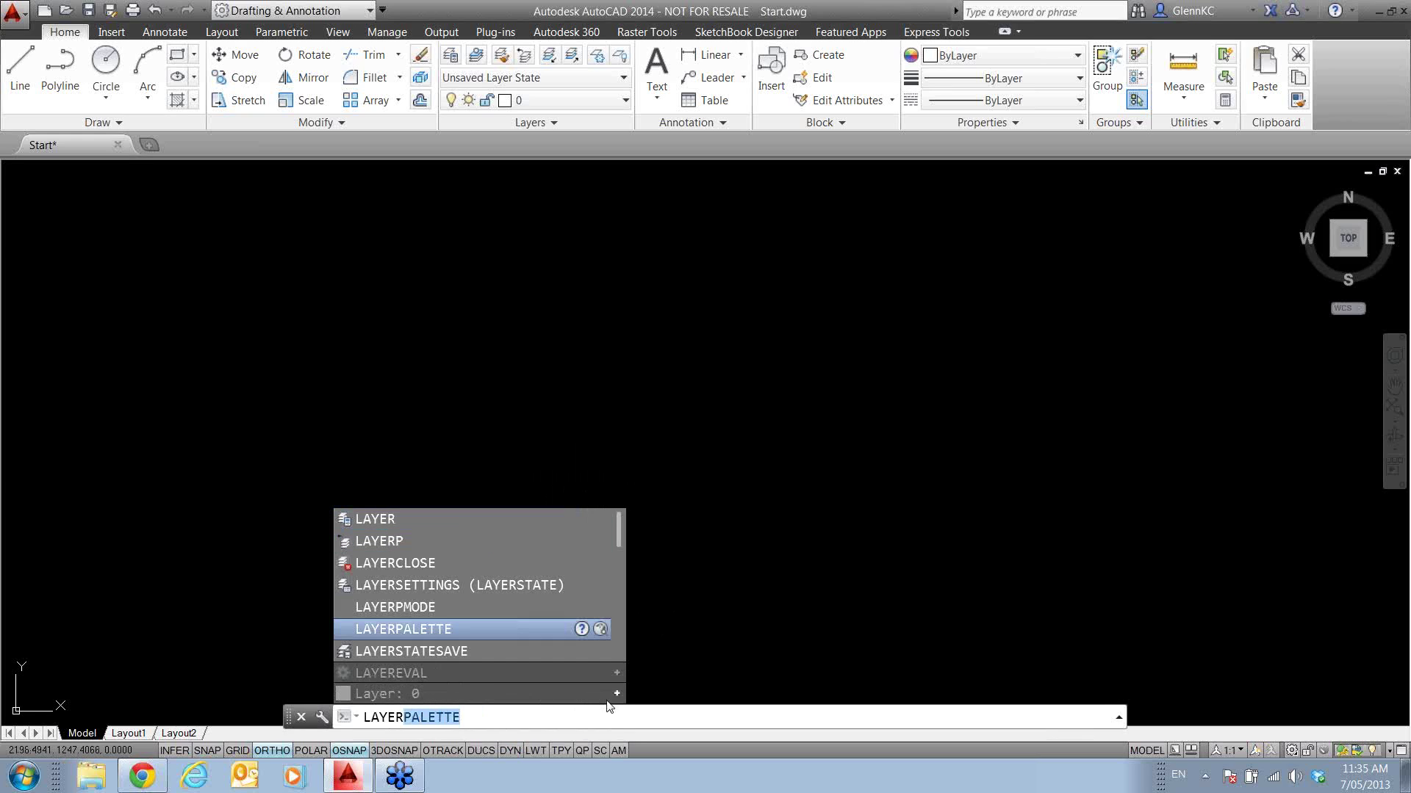
click(617, 695)
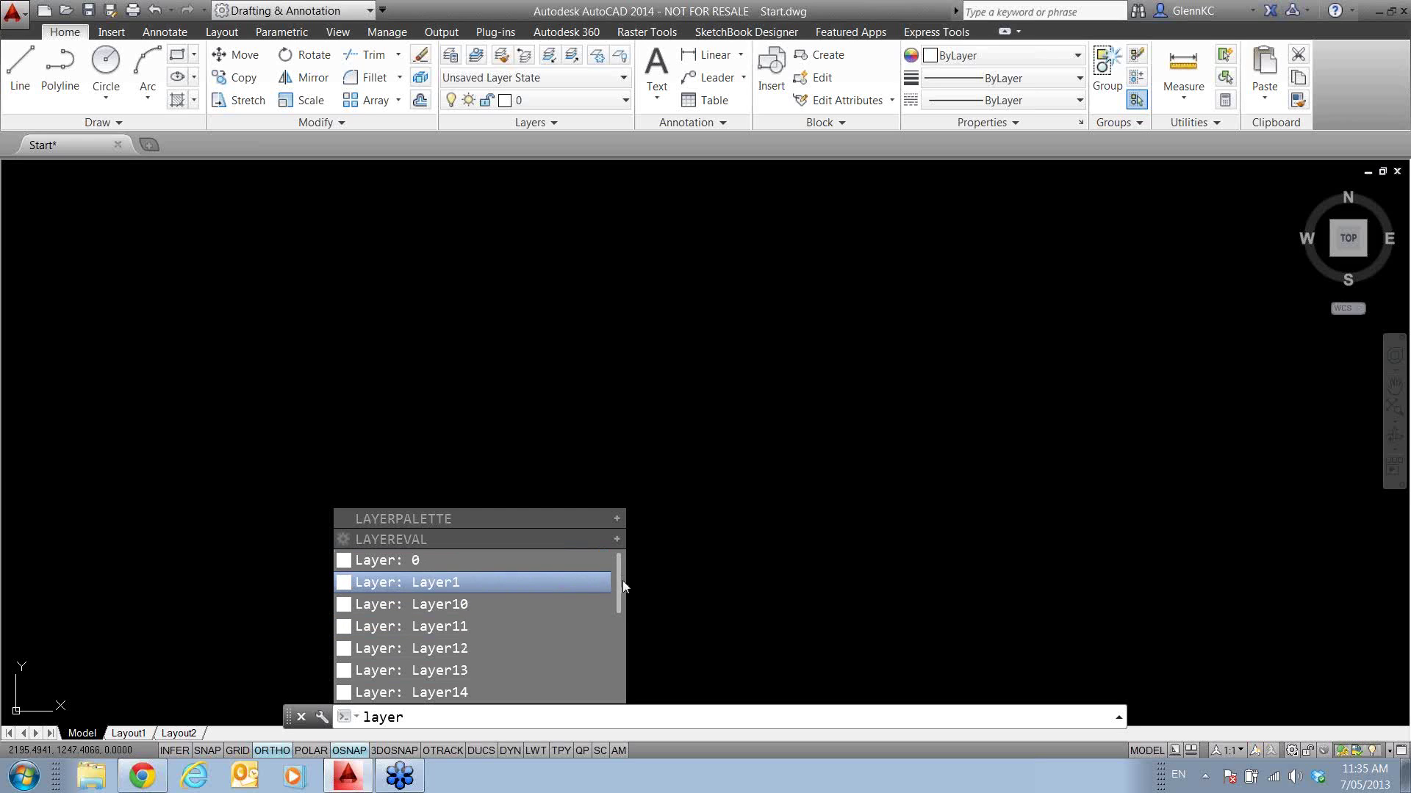
drag(621, 597, 614, 661)
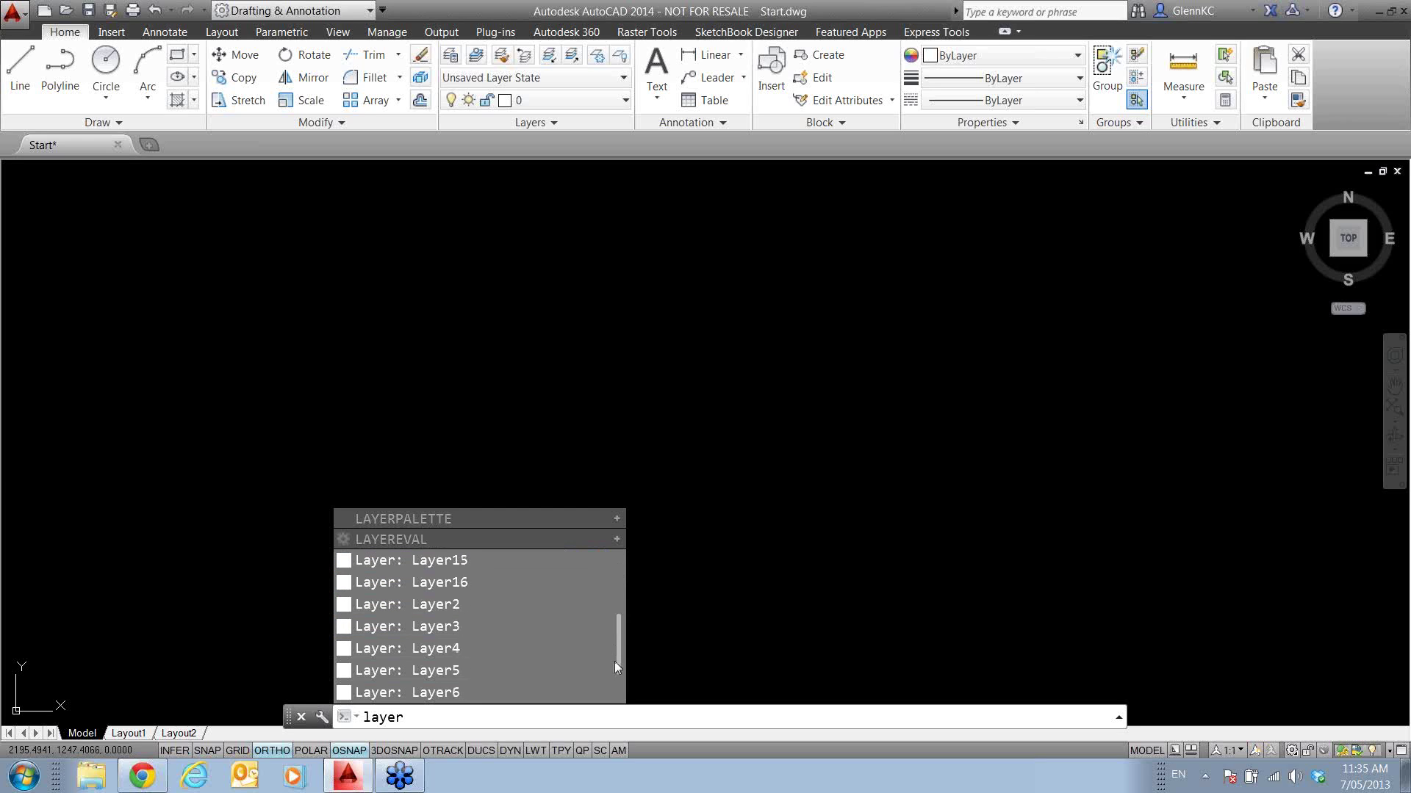
click(438, 628)
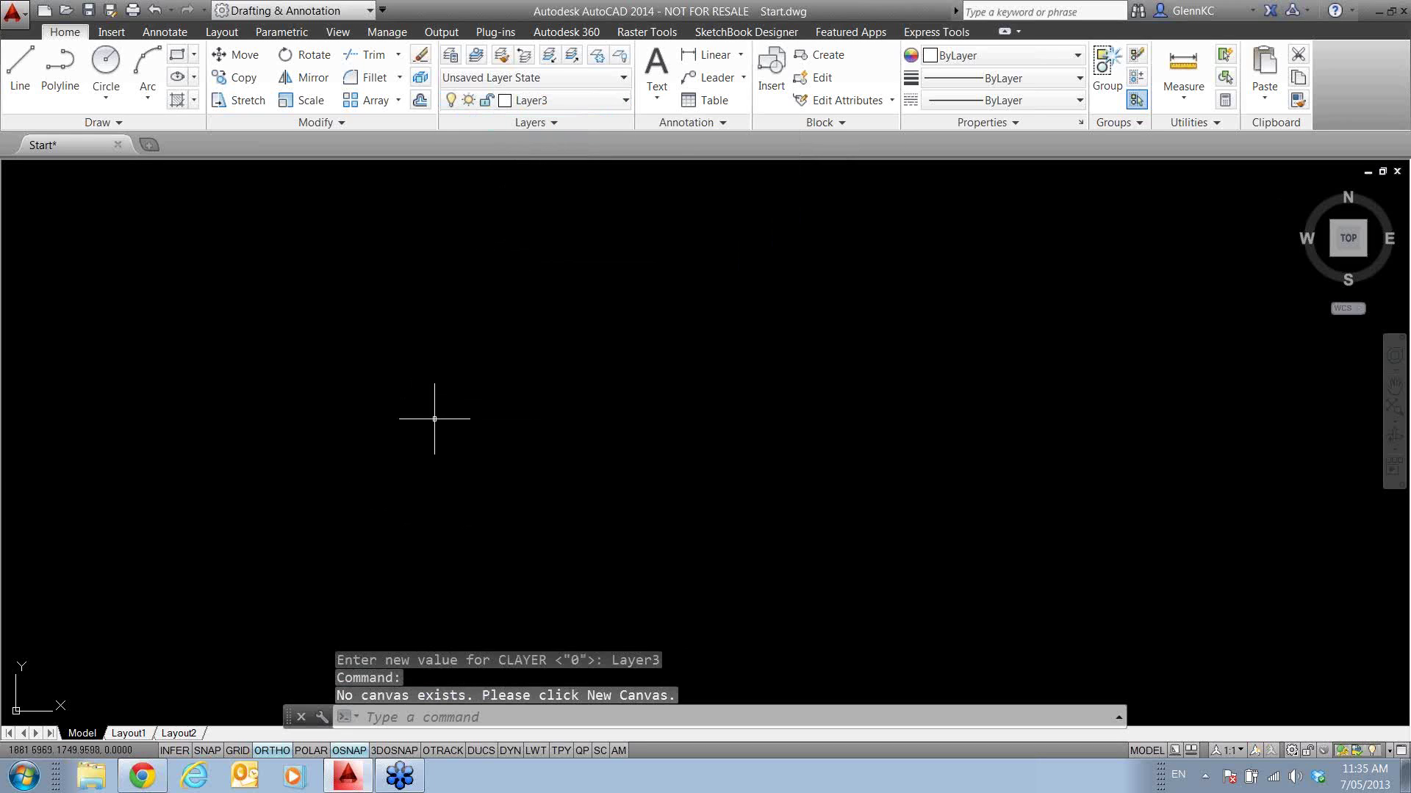
text(i)
key(Return)
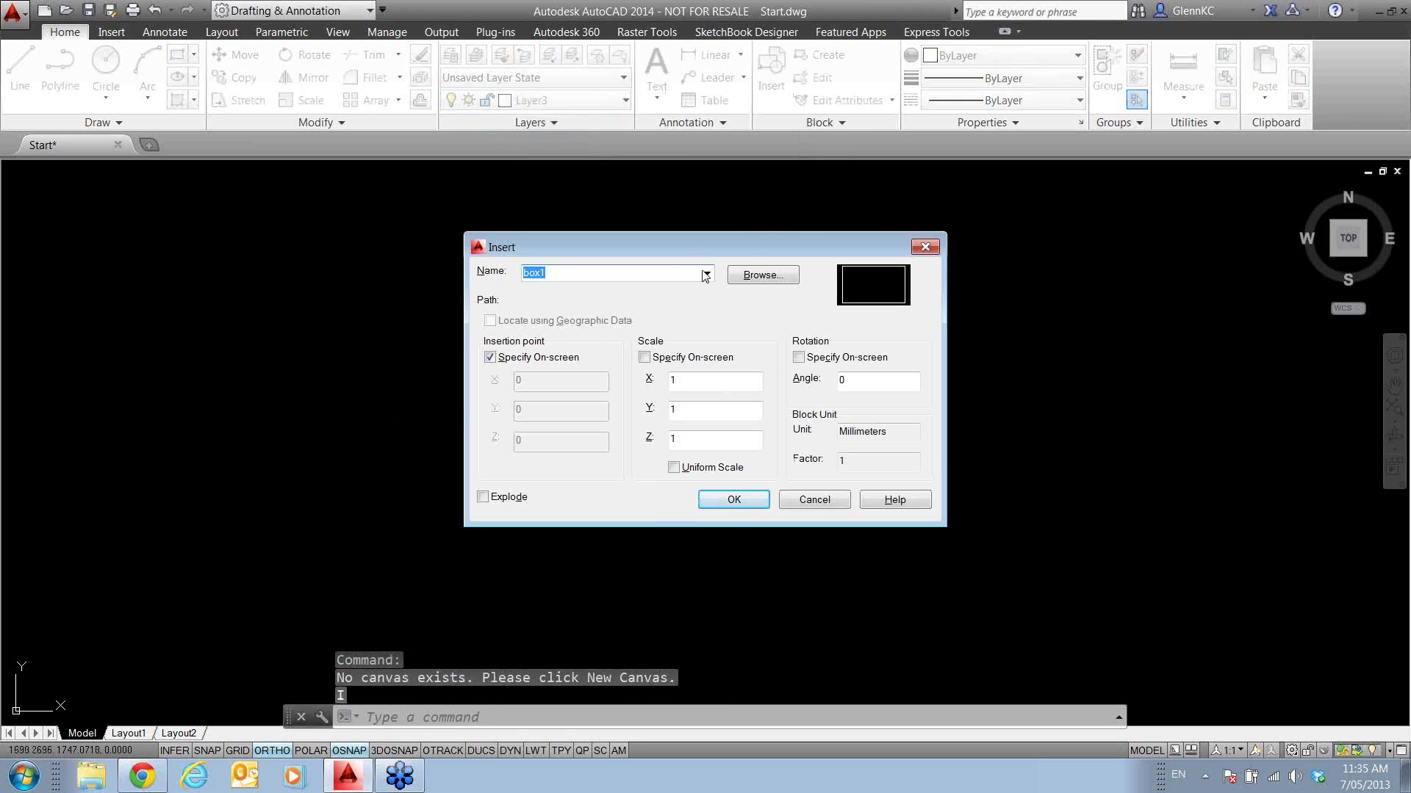
click(707, 274)
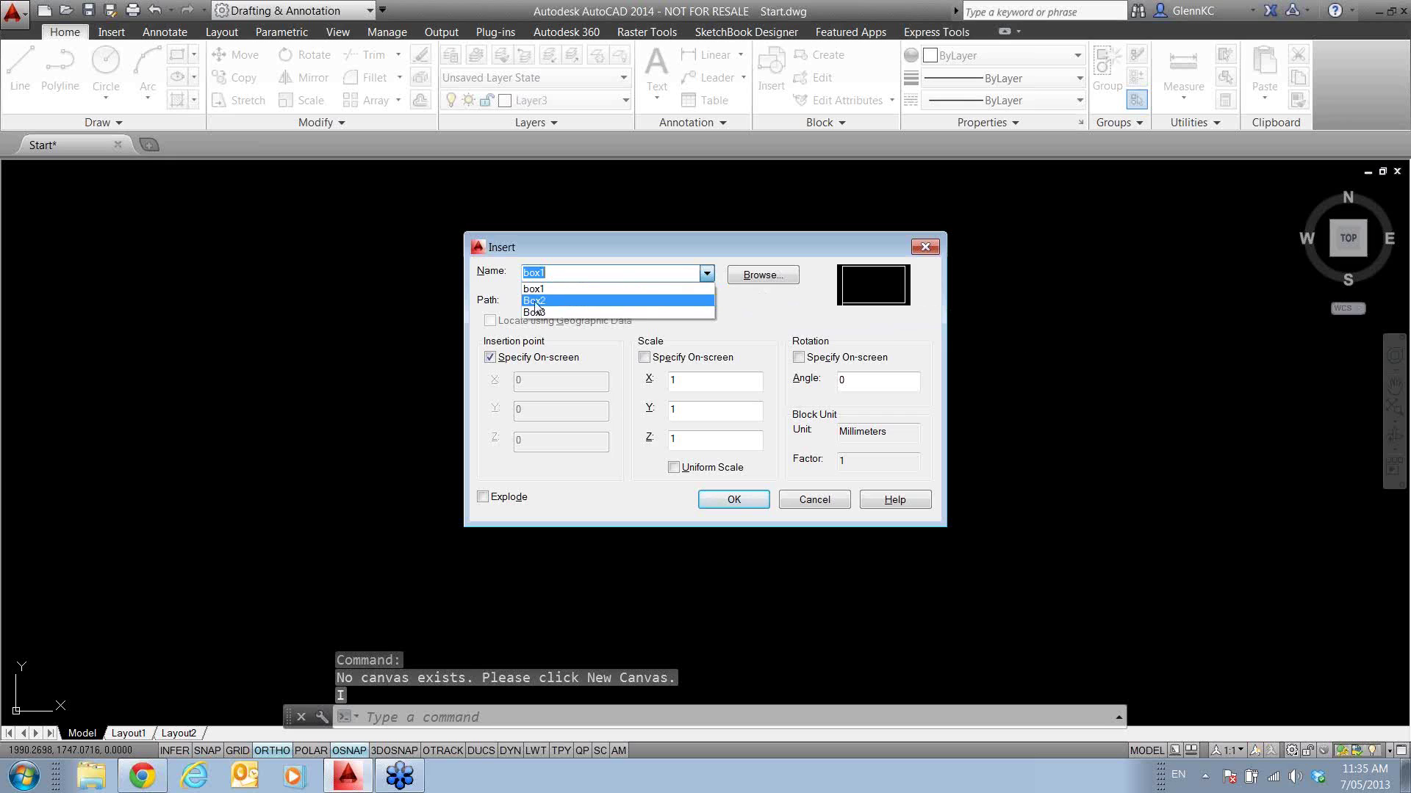
click(795, 510)
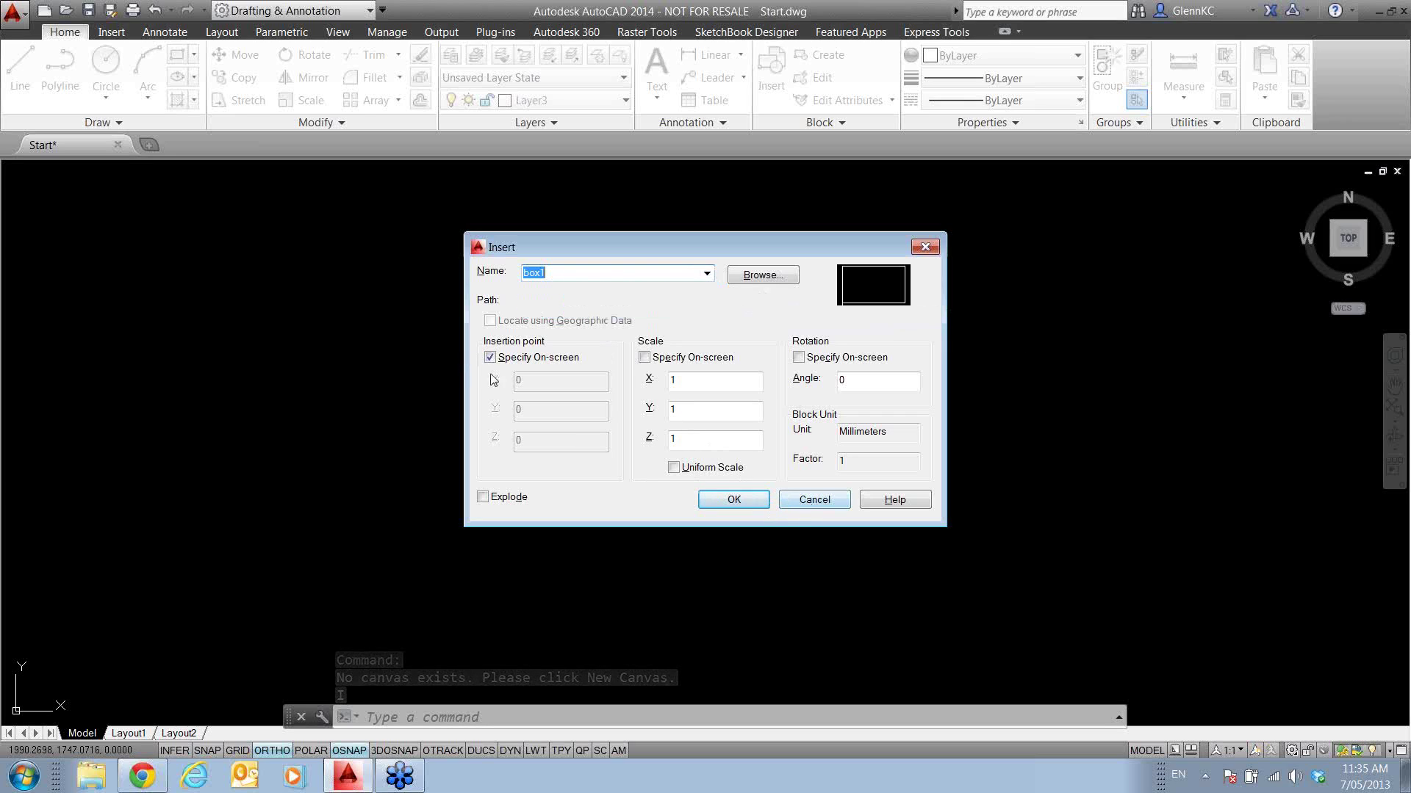
click(828, 503)
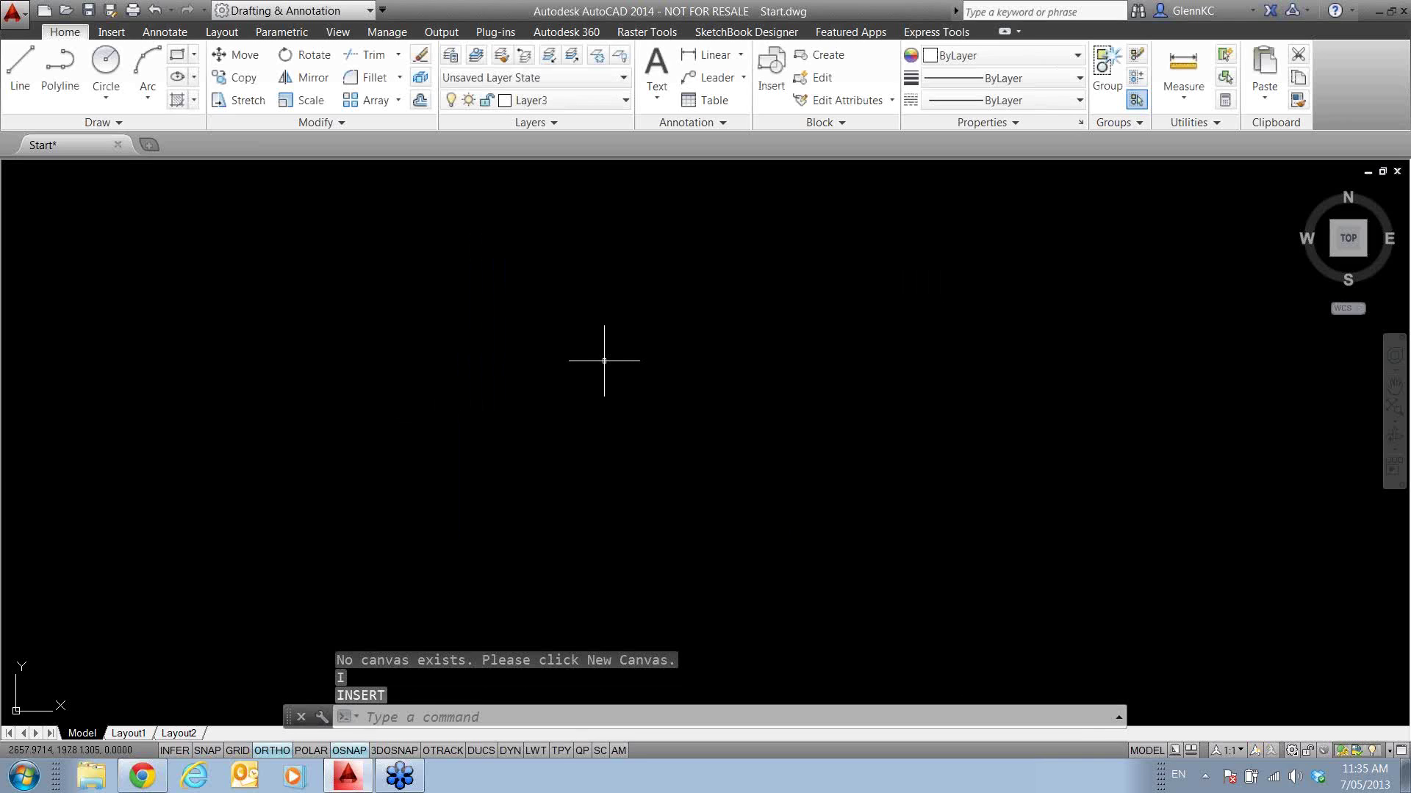
text(BORROWLICENSE)
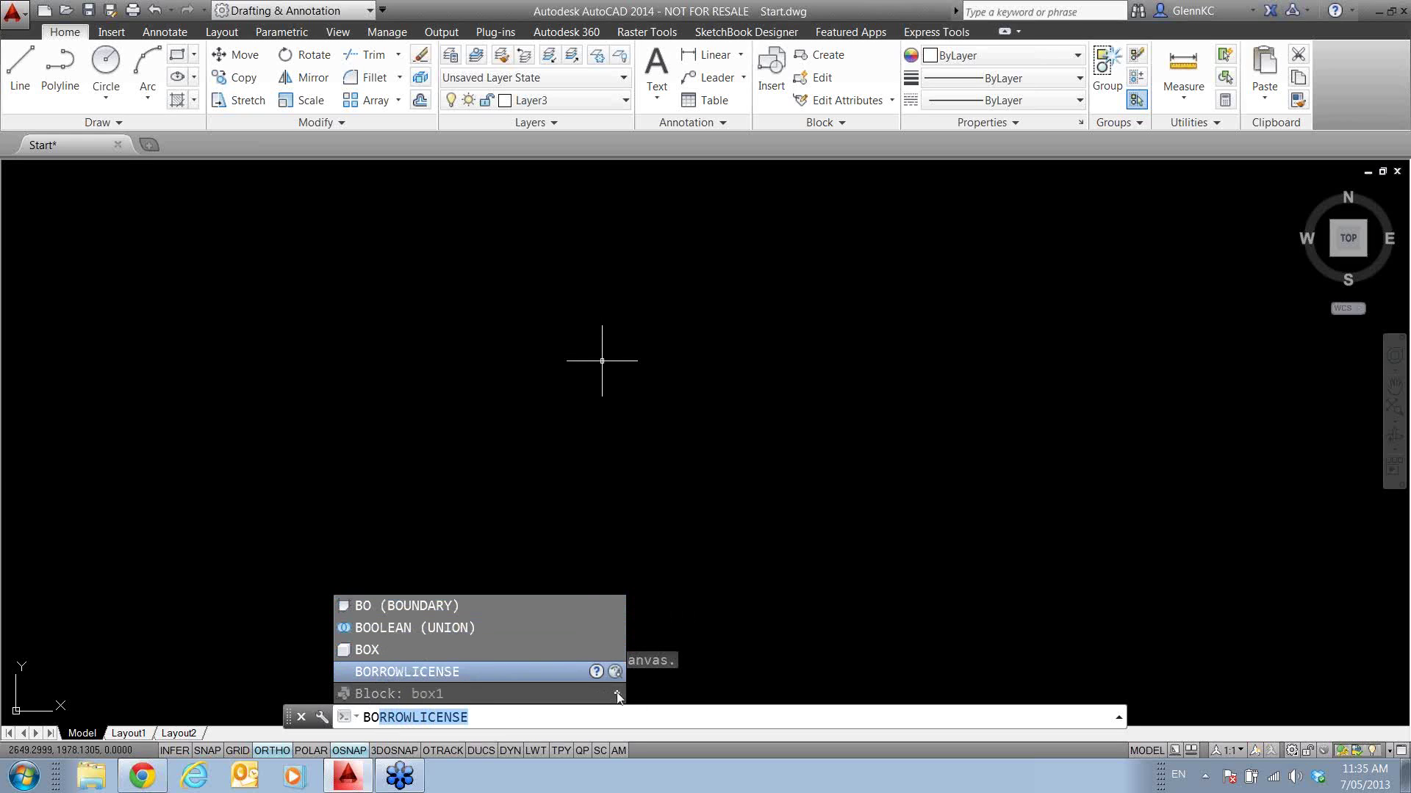
click(617, 695)
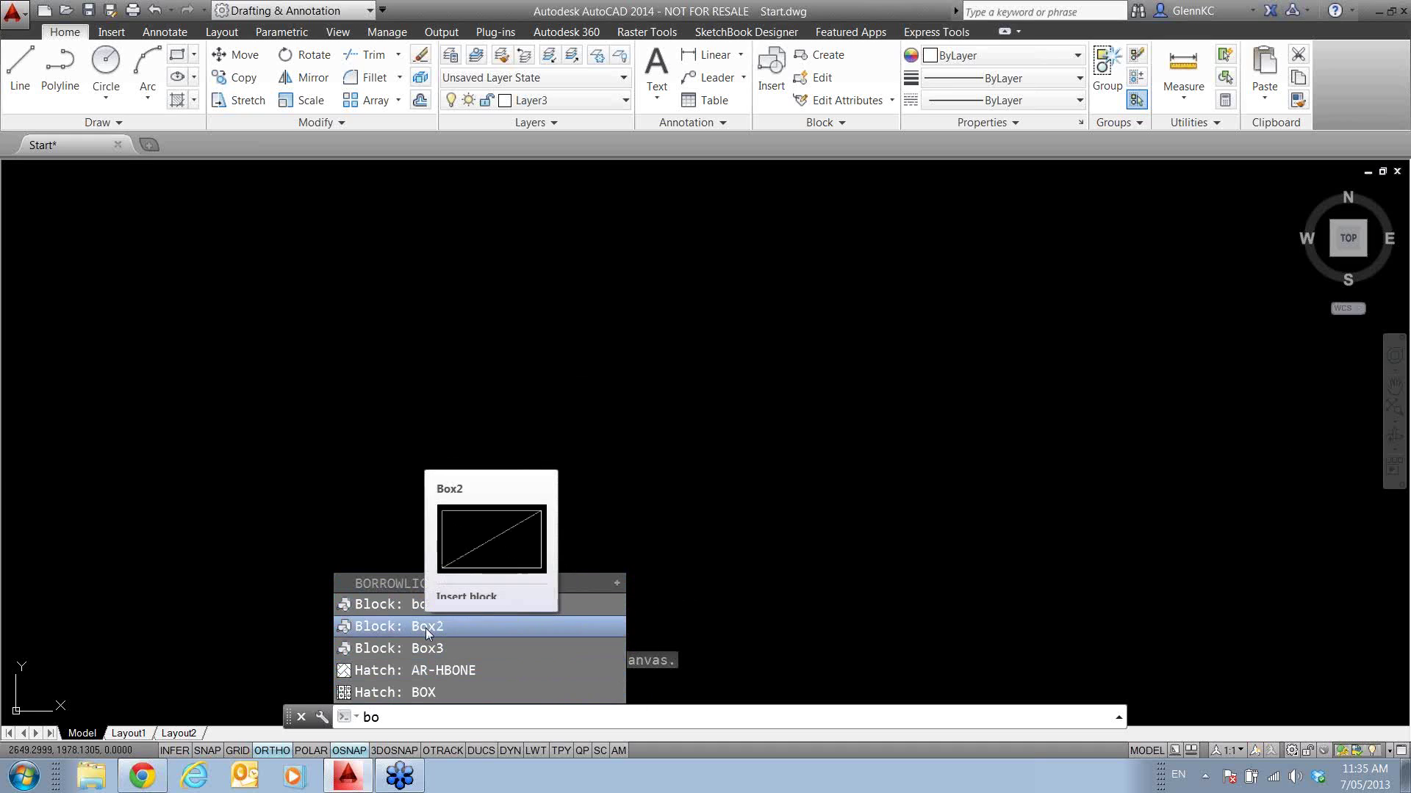
mouse_move(378, 674)
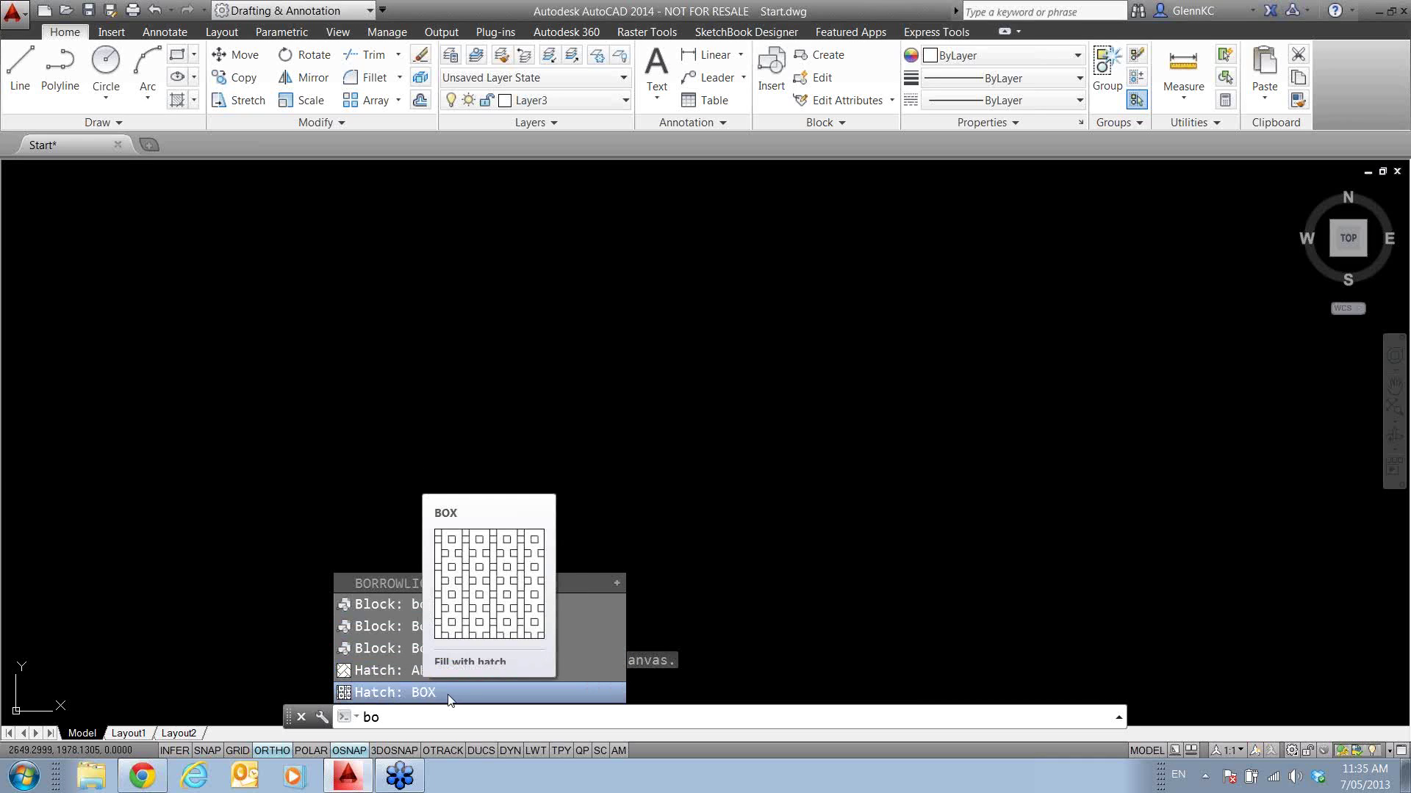
click(421, 626)
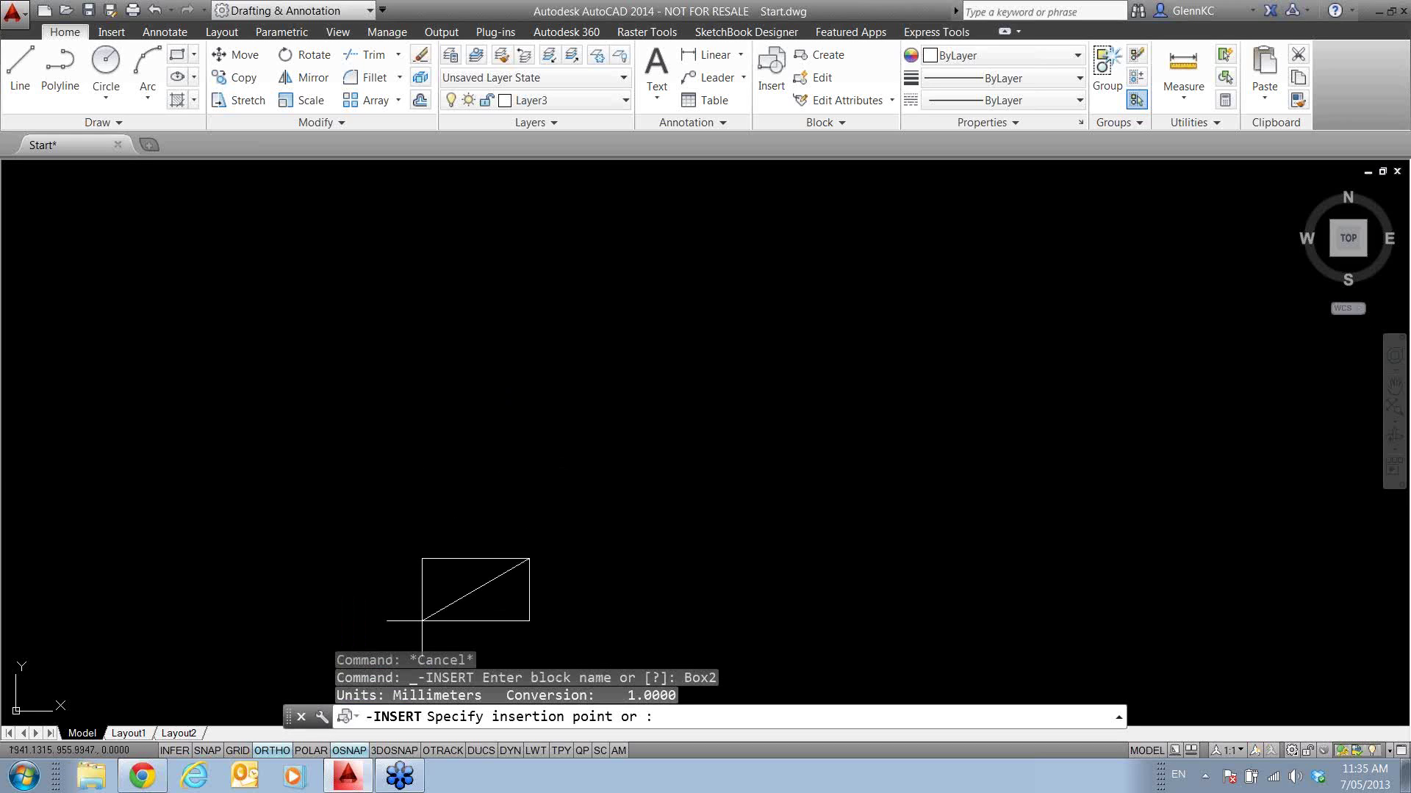
click(438, 358)
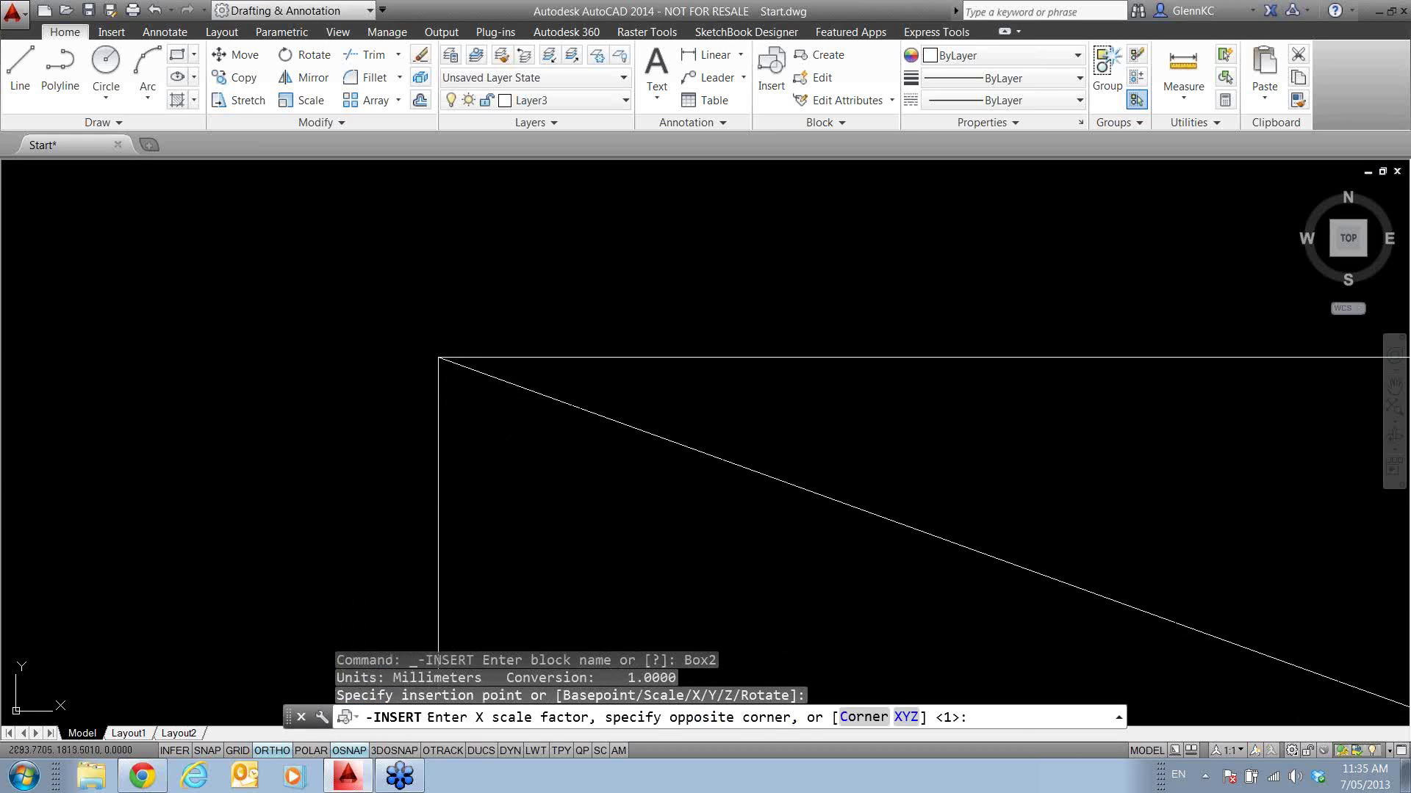
key(Return)
key(Return)
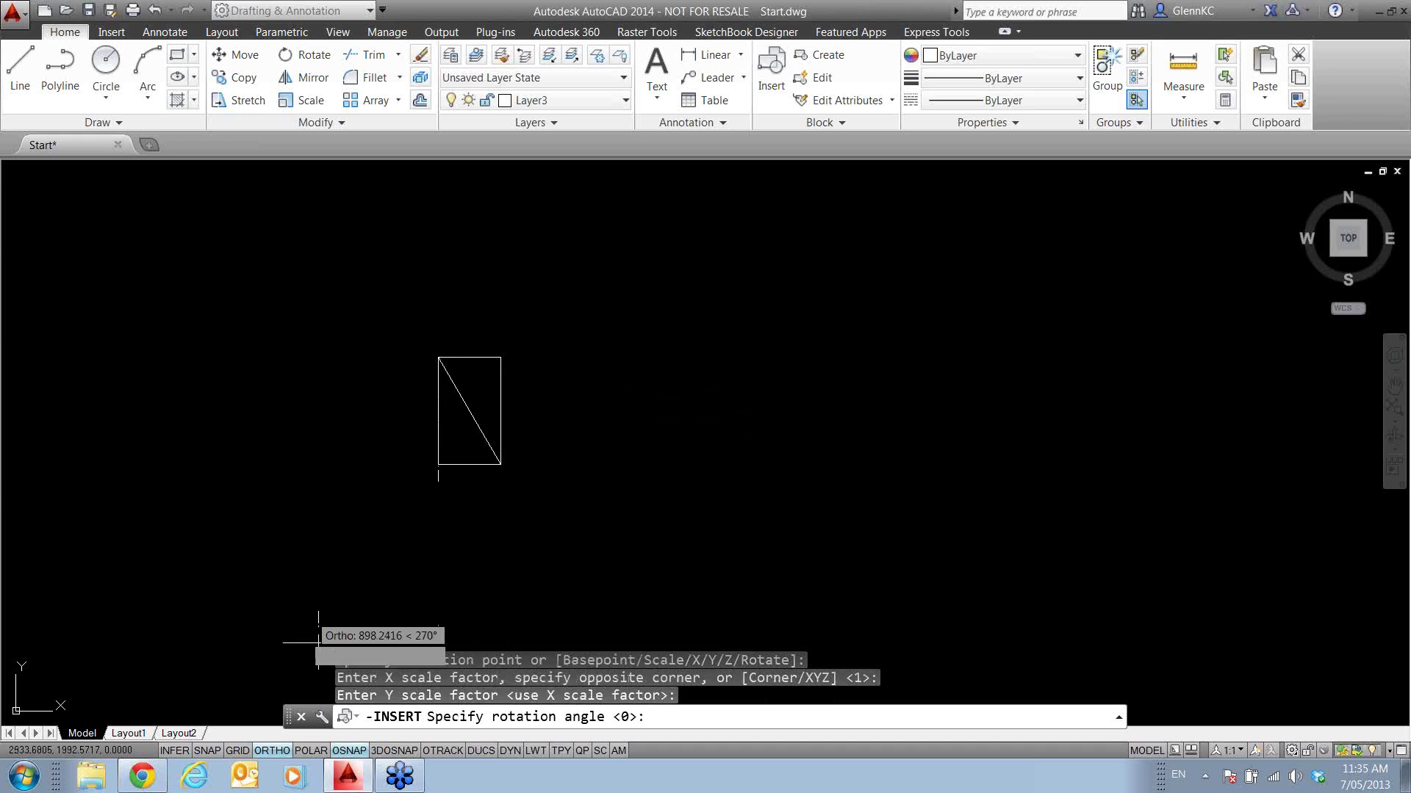
key(Escape)
- Draw a rectangle with RECTANG by picking two corners near the canvas centre
text(rec)
key(Return)
click(483, 452)
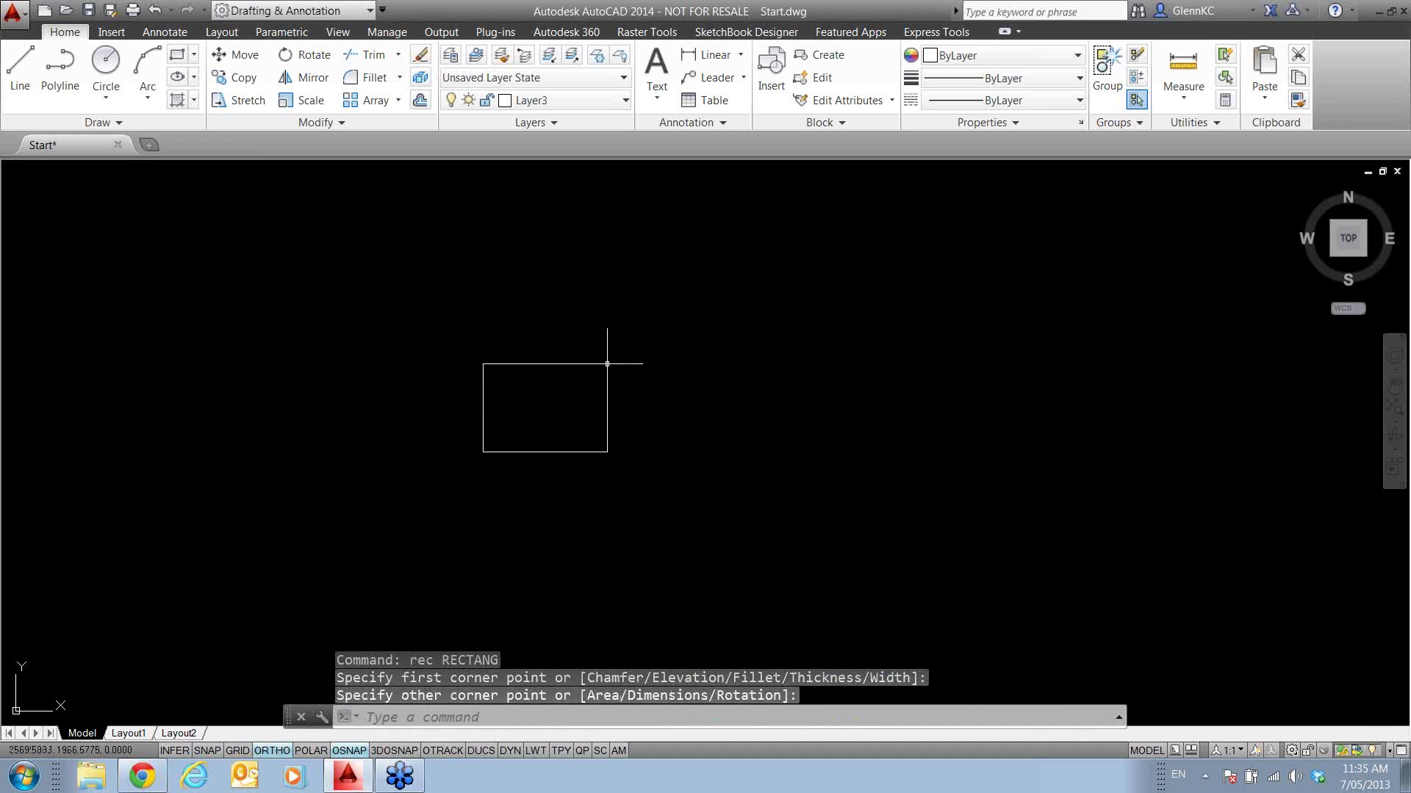
click(607, 364)
- Fill the rectangle with the AR-HBONE herringbone hatch chosen from the 'bo' suggestions
text(bo)
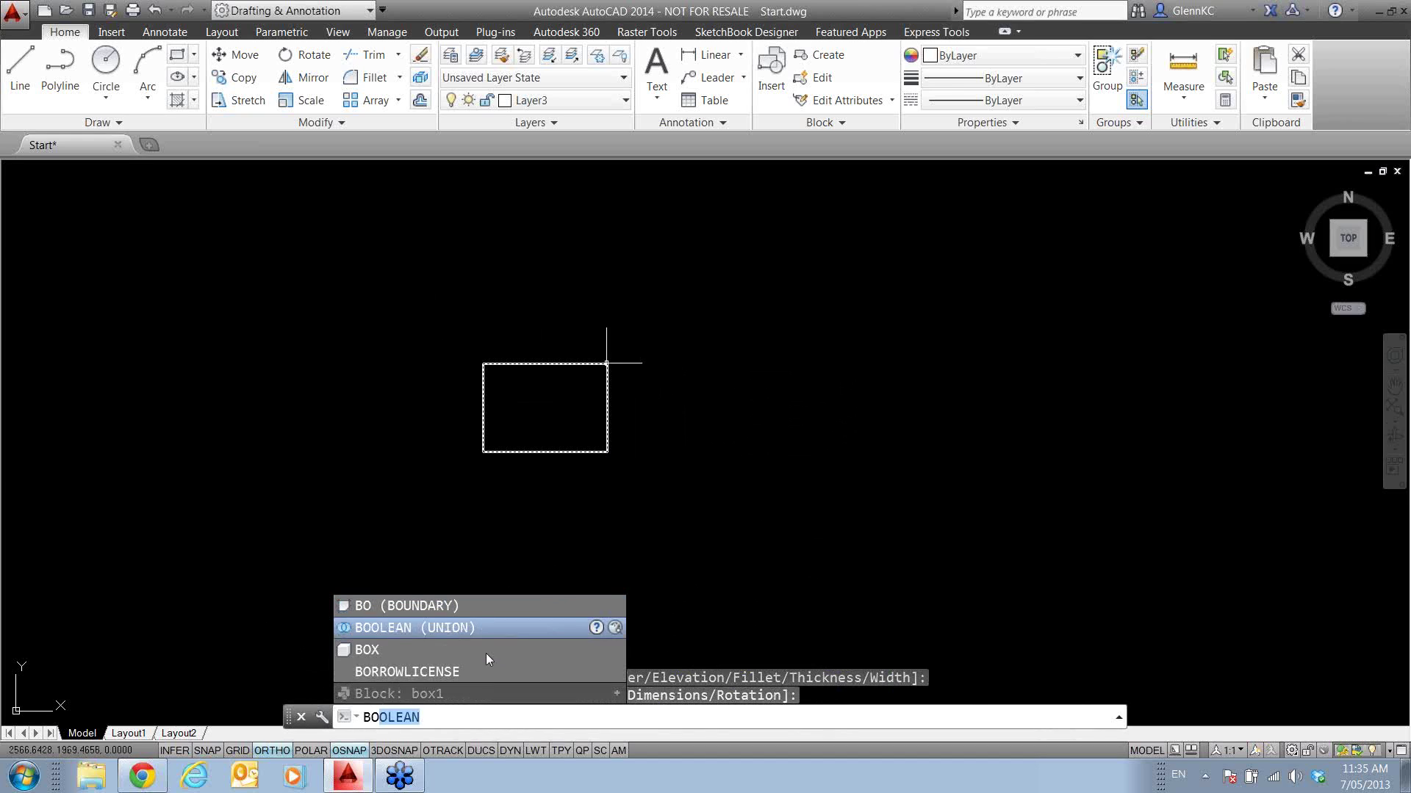
mouse_move(424, 698)
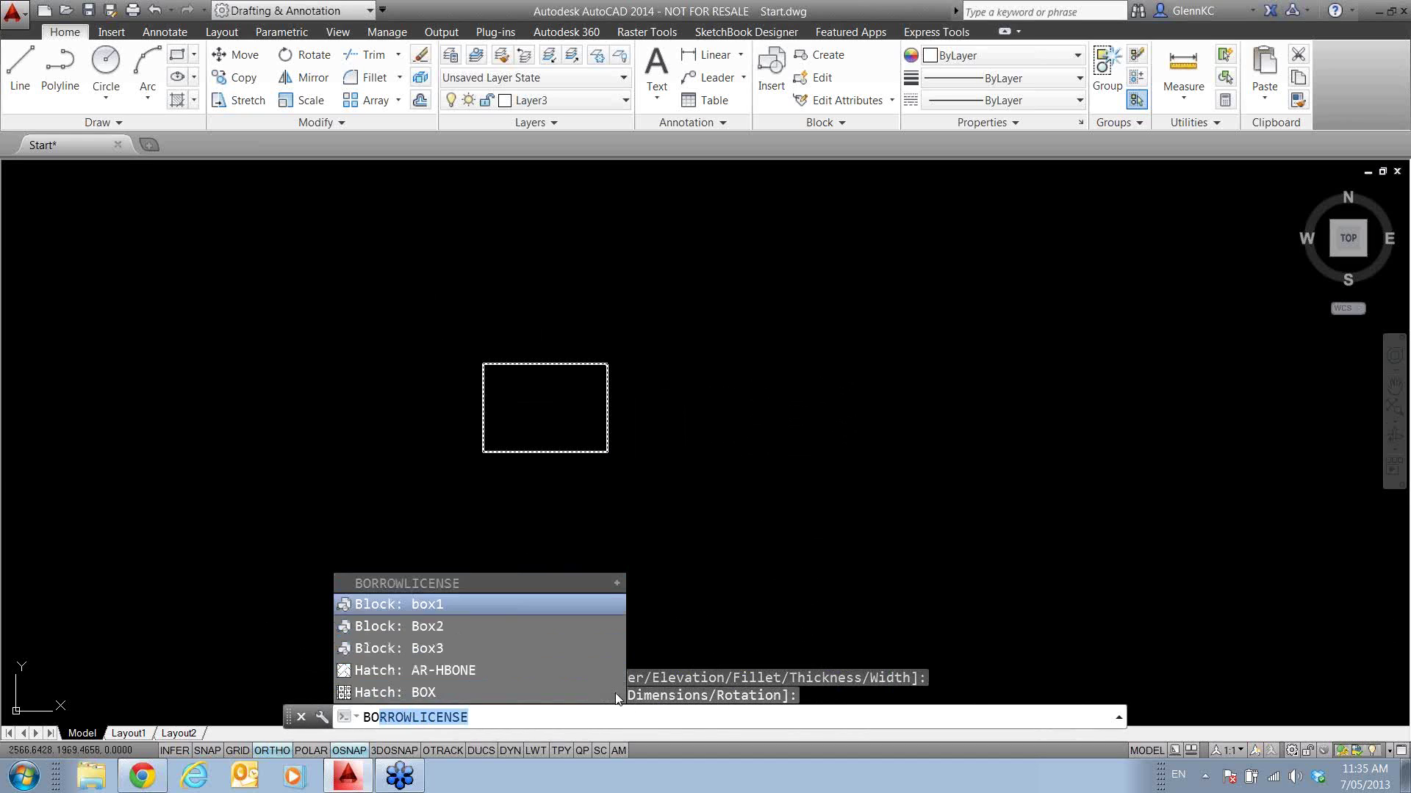
click(444, 670)
click(529, 391)
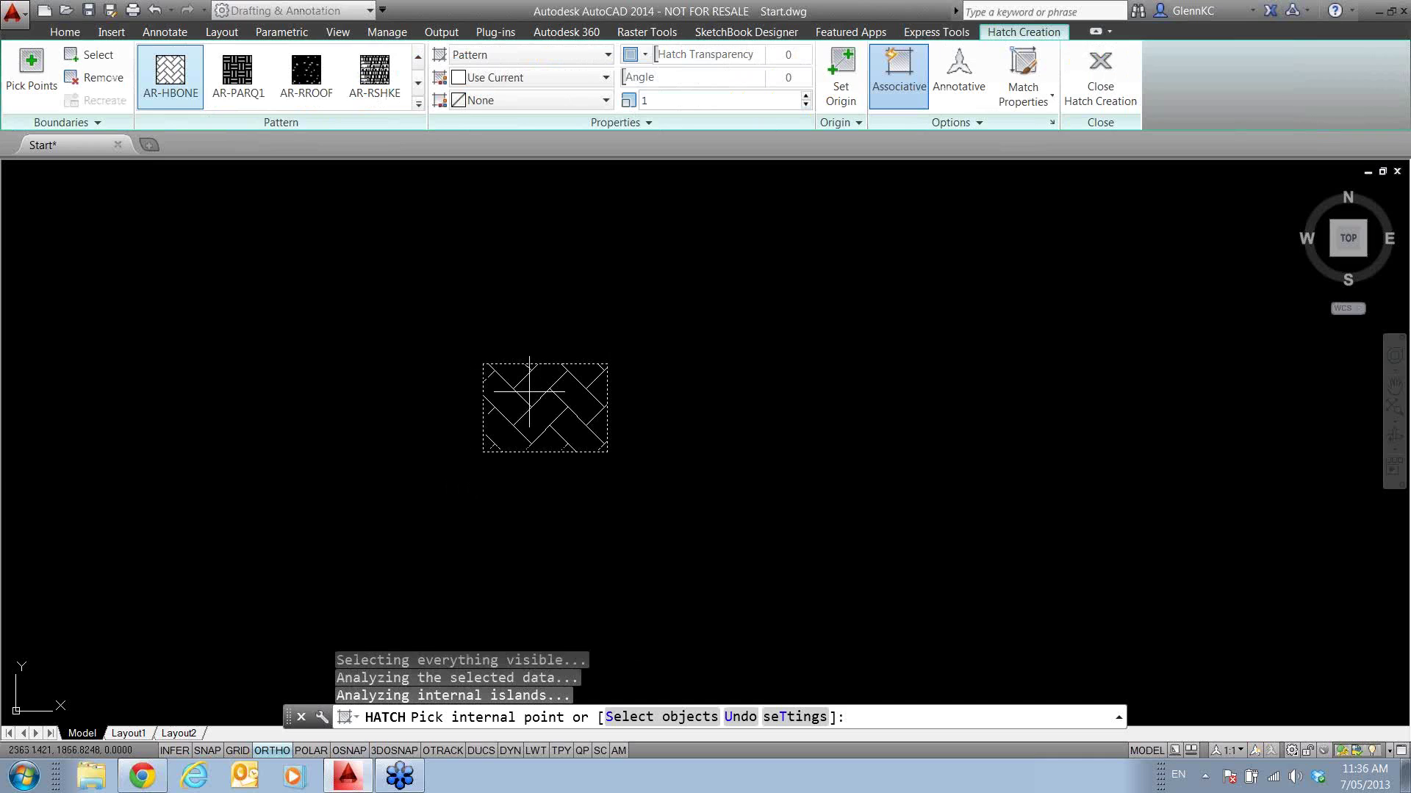
key(Escape)
key(Escape)
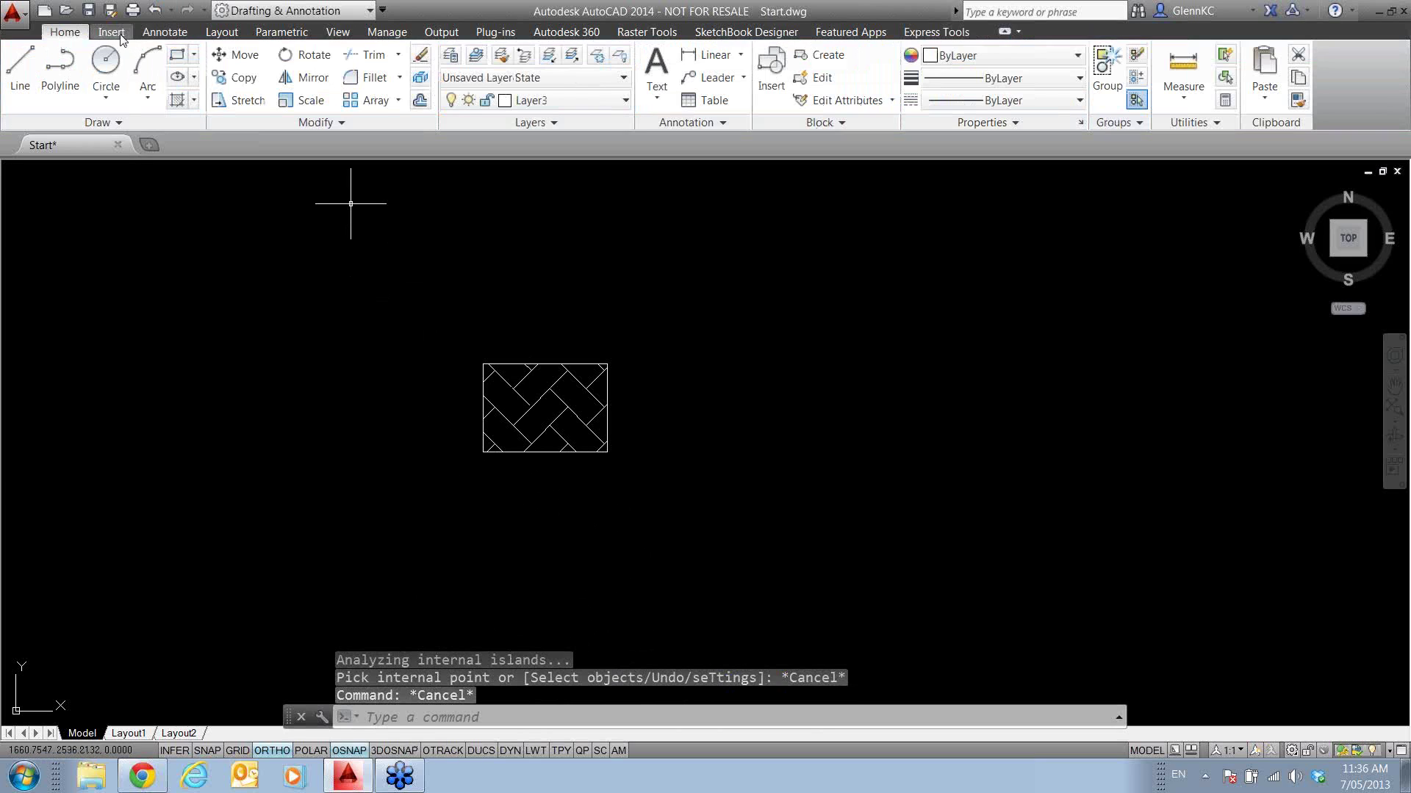
- Make Annotative the current dimension style via the 'annot' AutoComplete suggestion
click(161, 33)
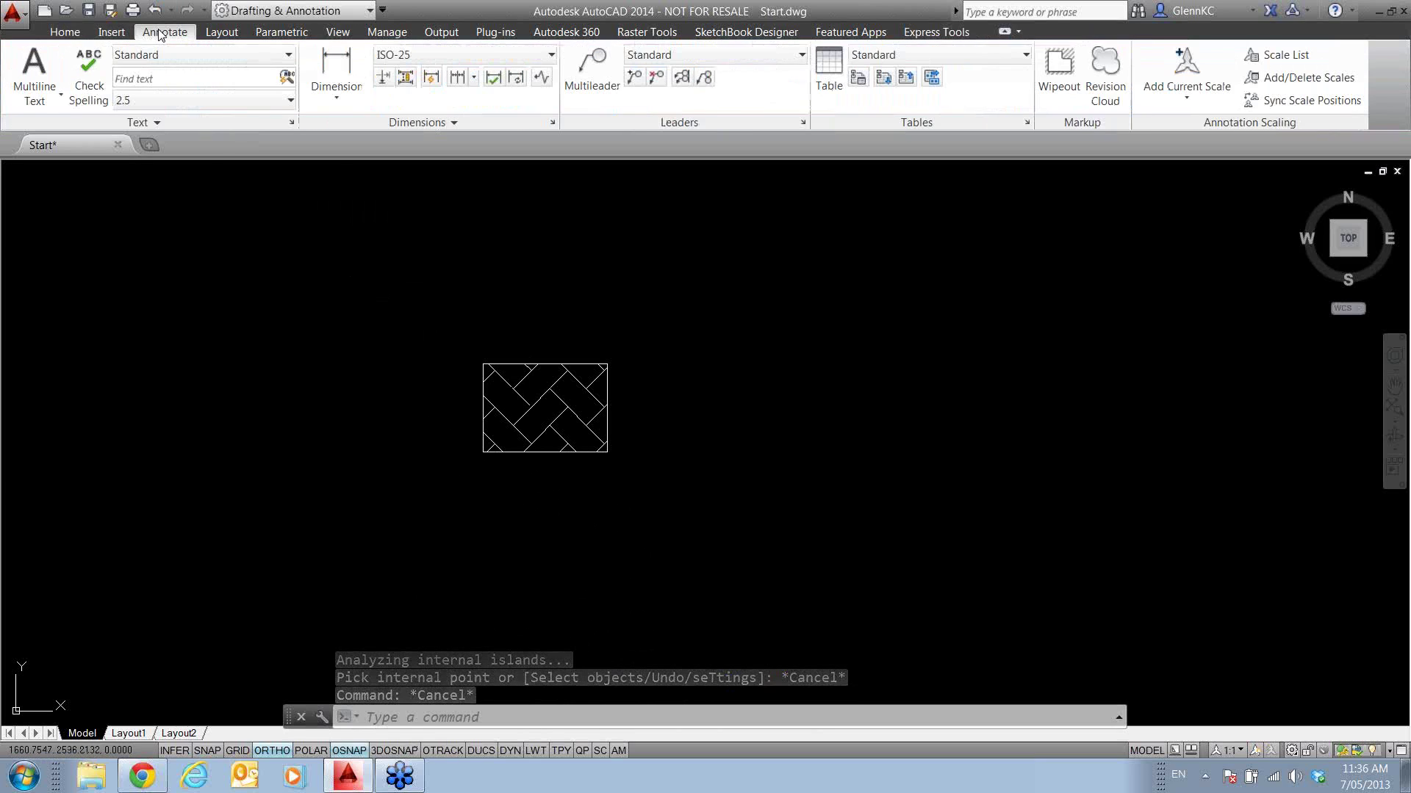
click(704, 59)
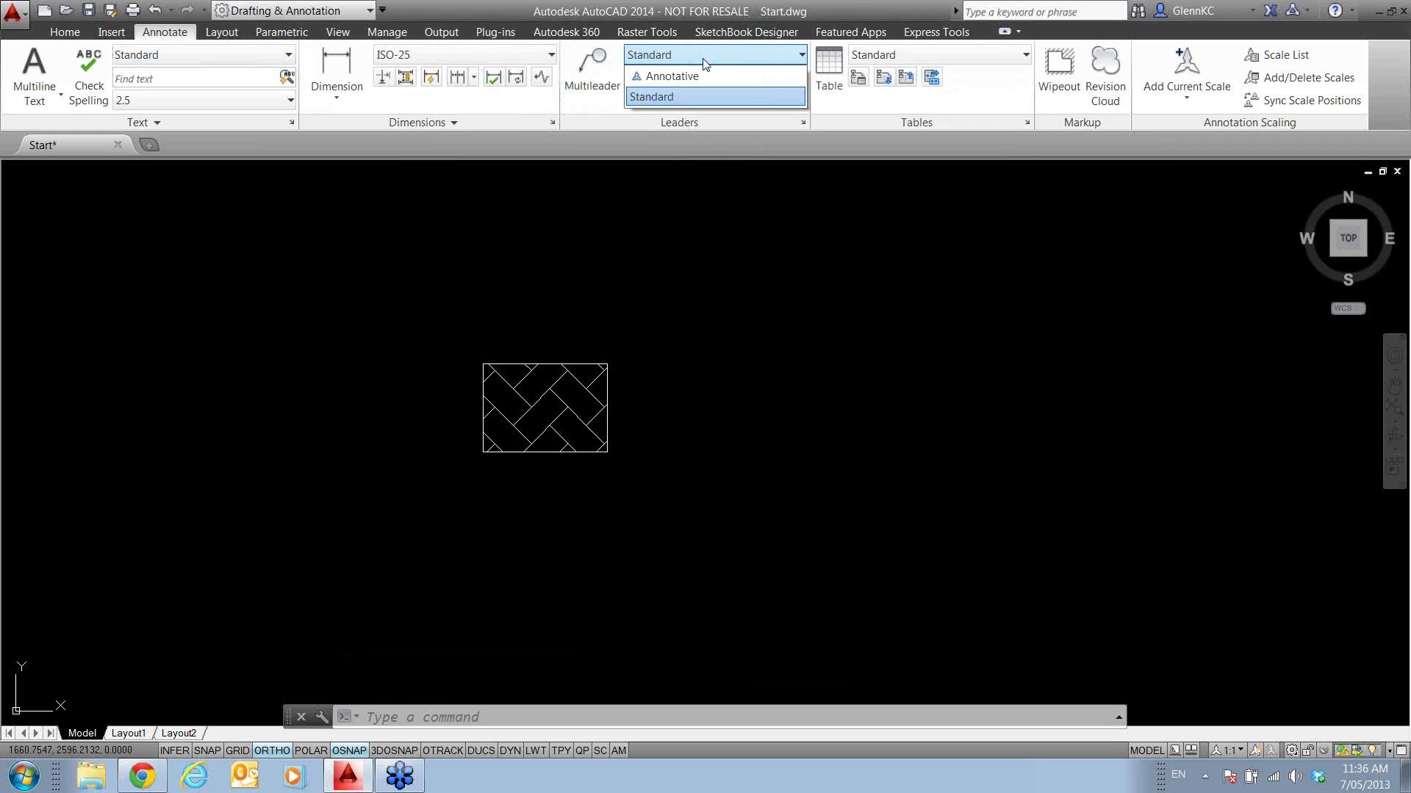
key(Escape)
key(Escape)
text(annot)
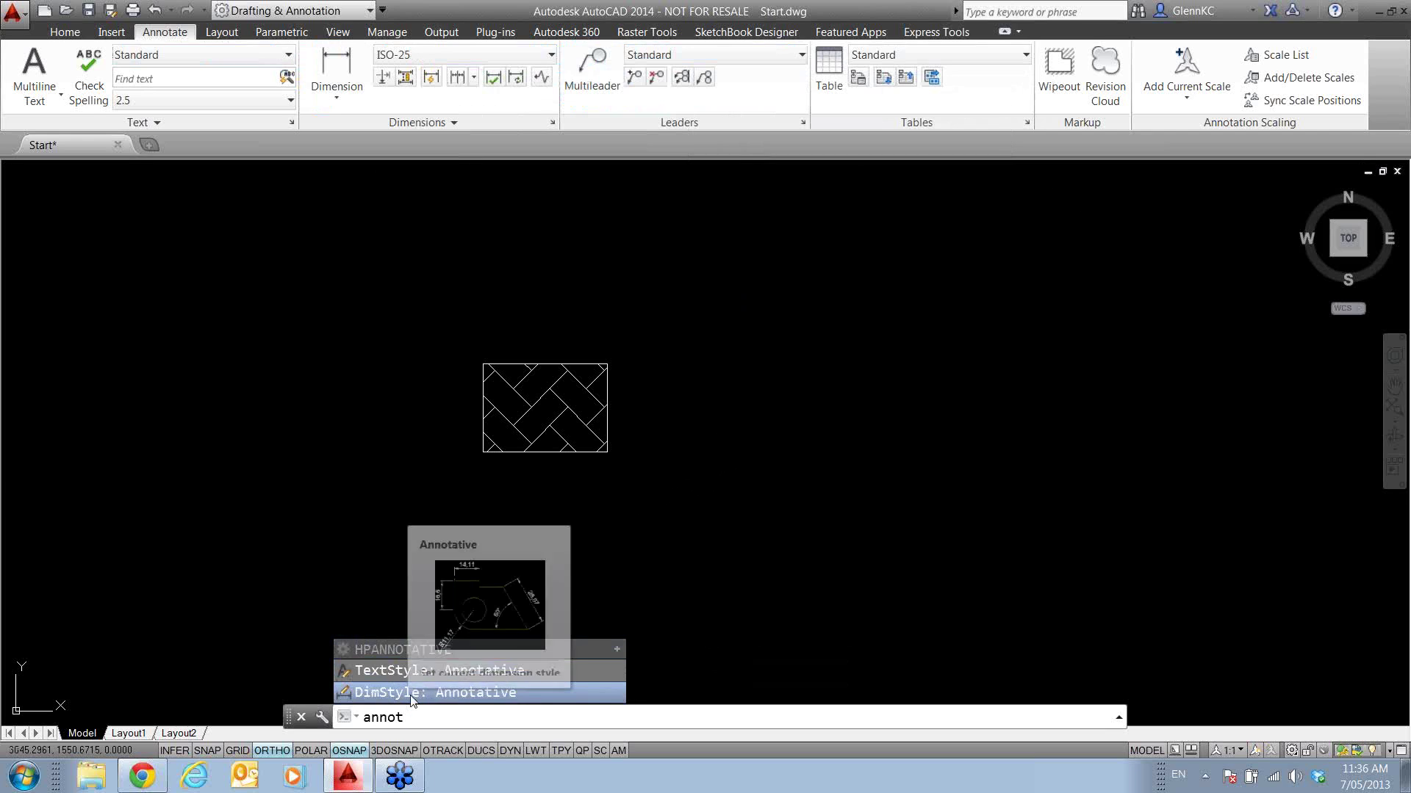
click(483, 693)
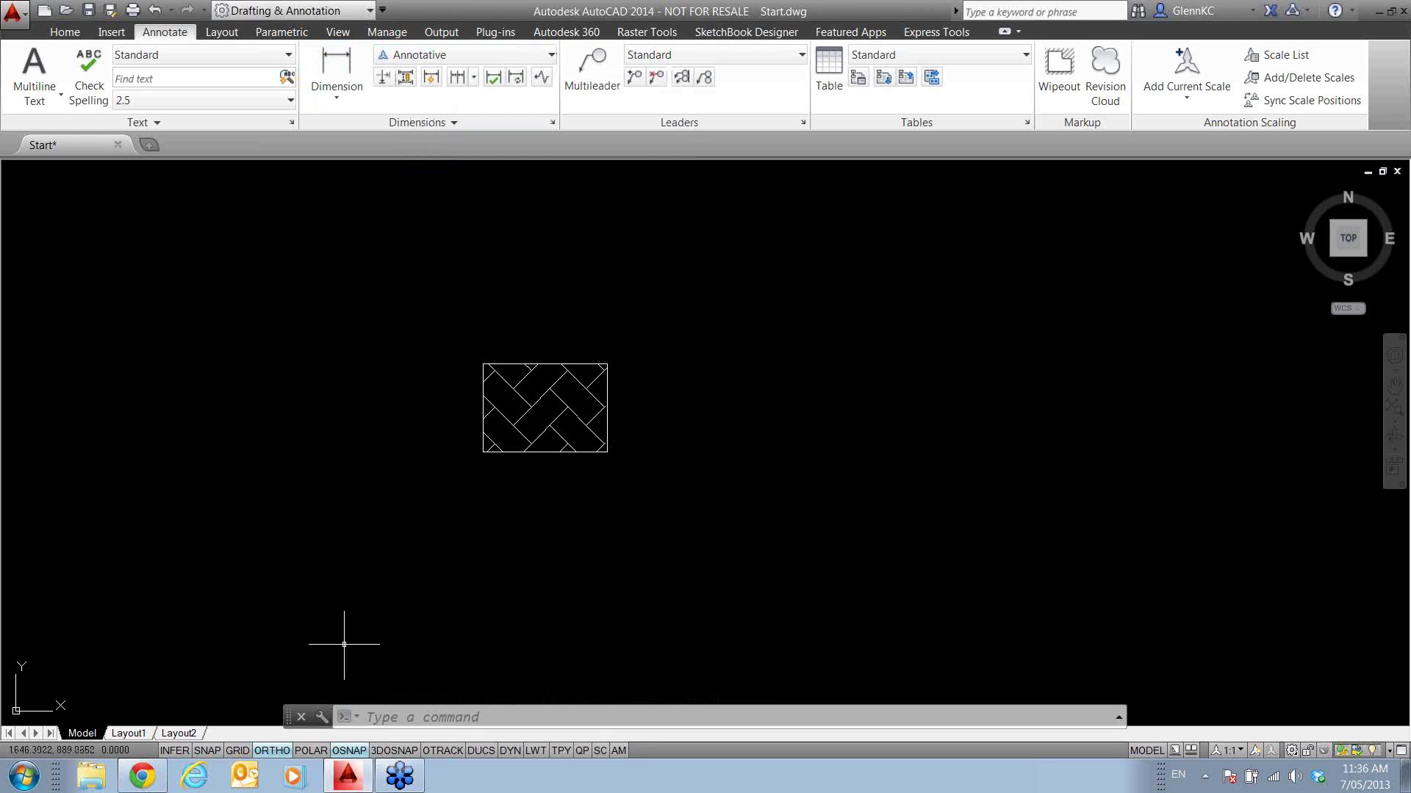
- Browse the 'dim' command suggestions down to DIMSCALE, then clear the command line
text(dim)
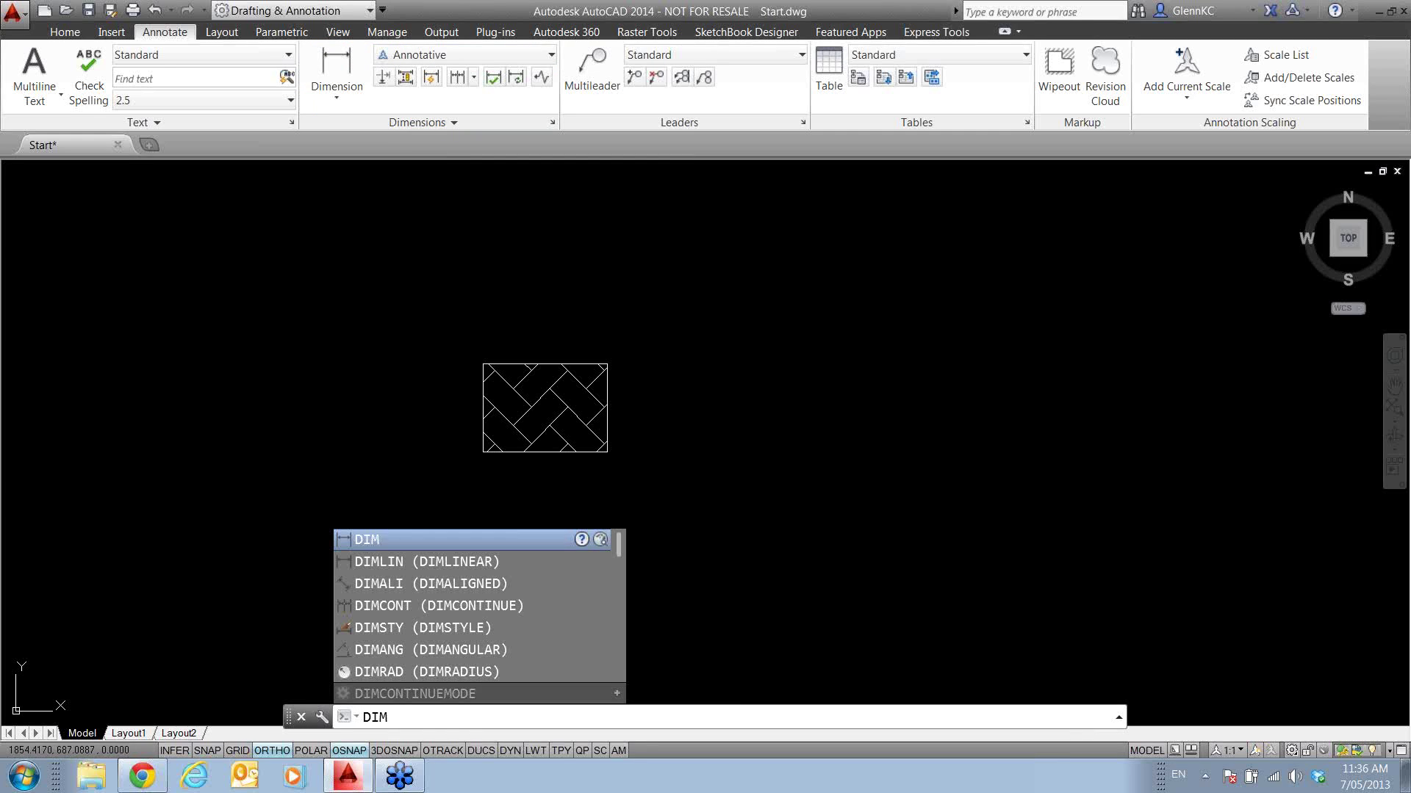
scroll(618, 696, down, 2)
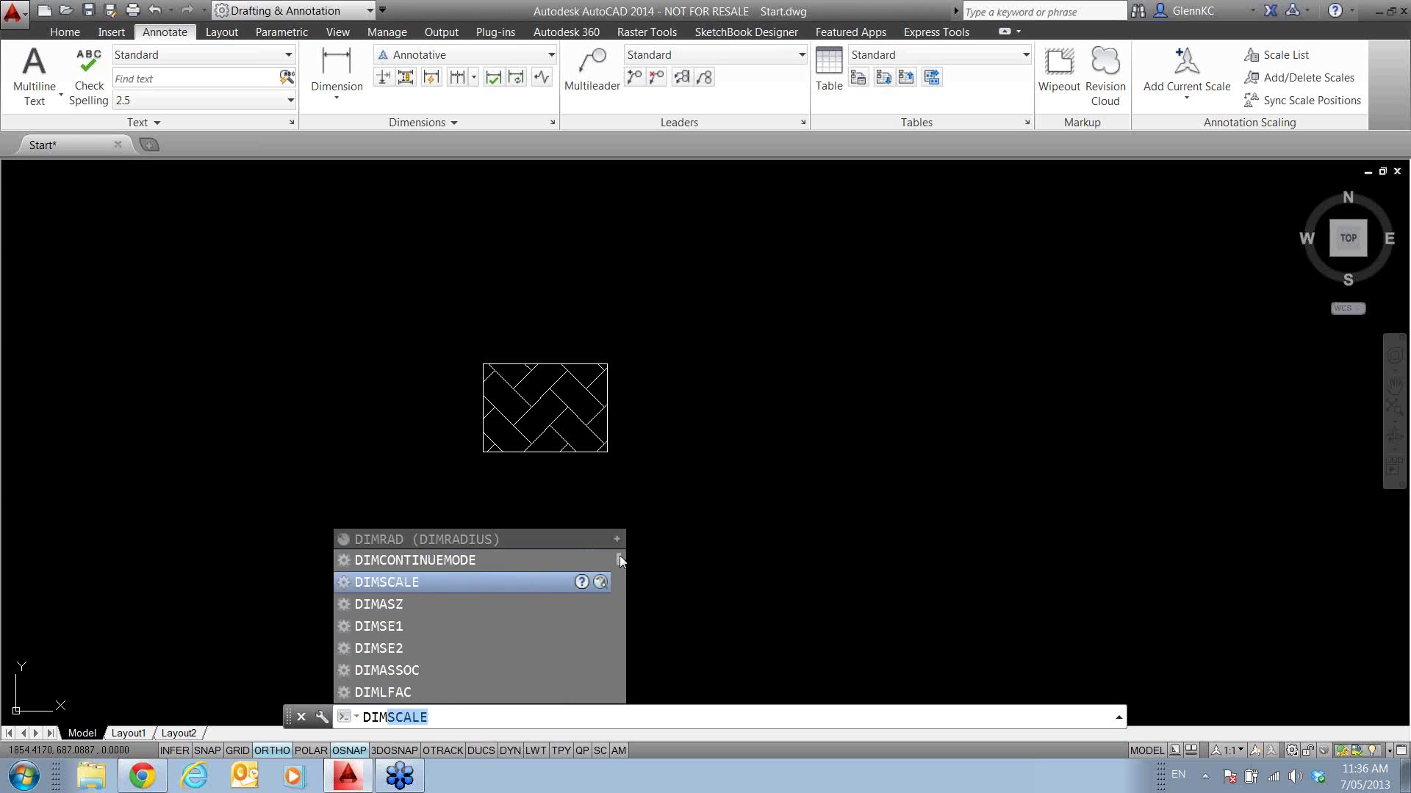
mouse_move(618, 562)
mouse_down()
mouse_move(613, 679)
mouse_move(619, 551)
mouse_up()
key(Escape)
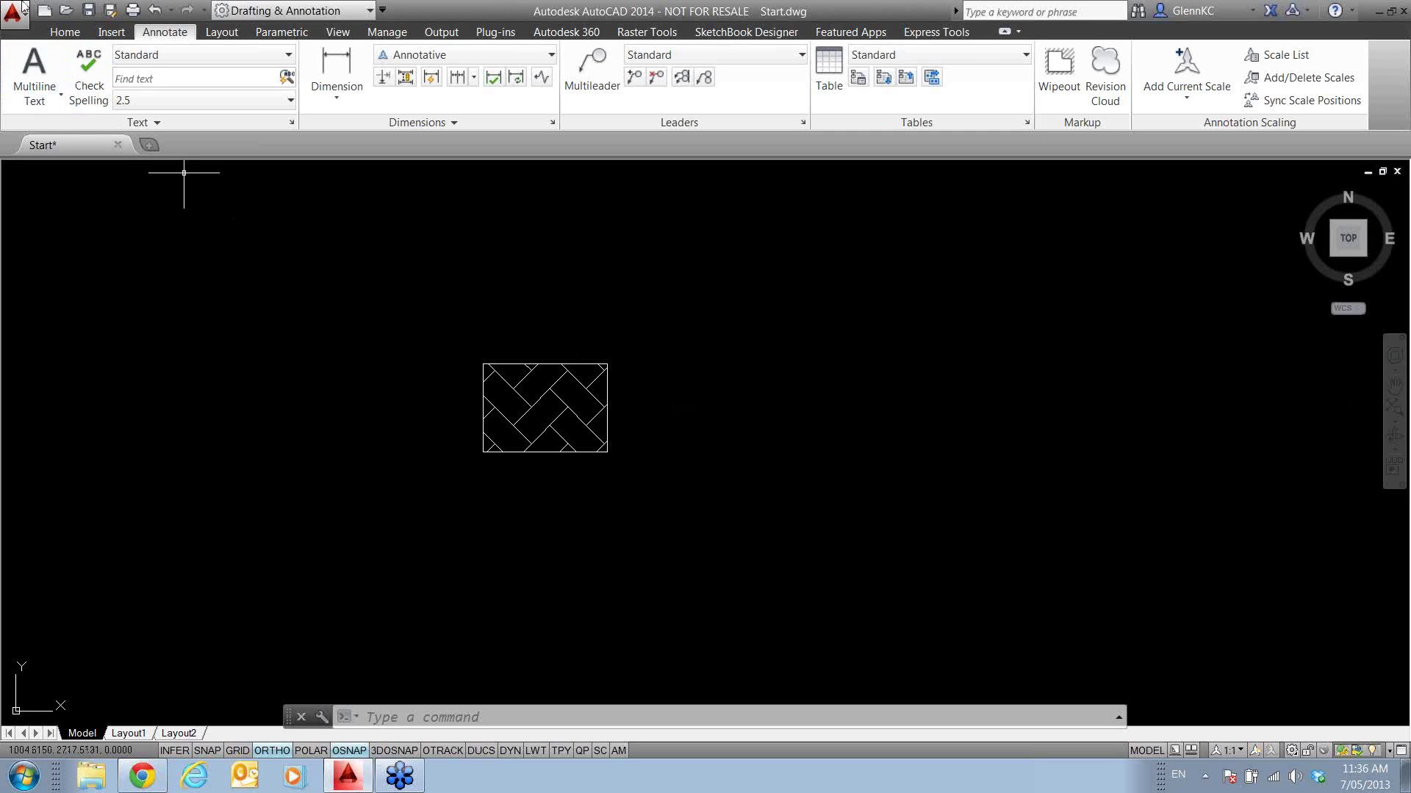
- Open D2.dwg through D12.dwg from the Temp folder in a single multi-selection
click(67, 10)
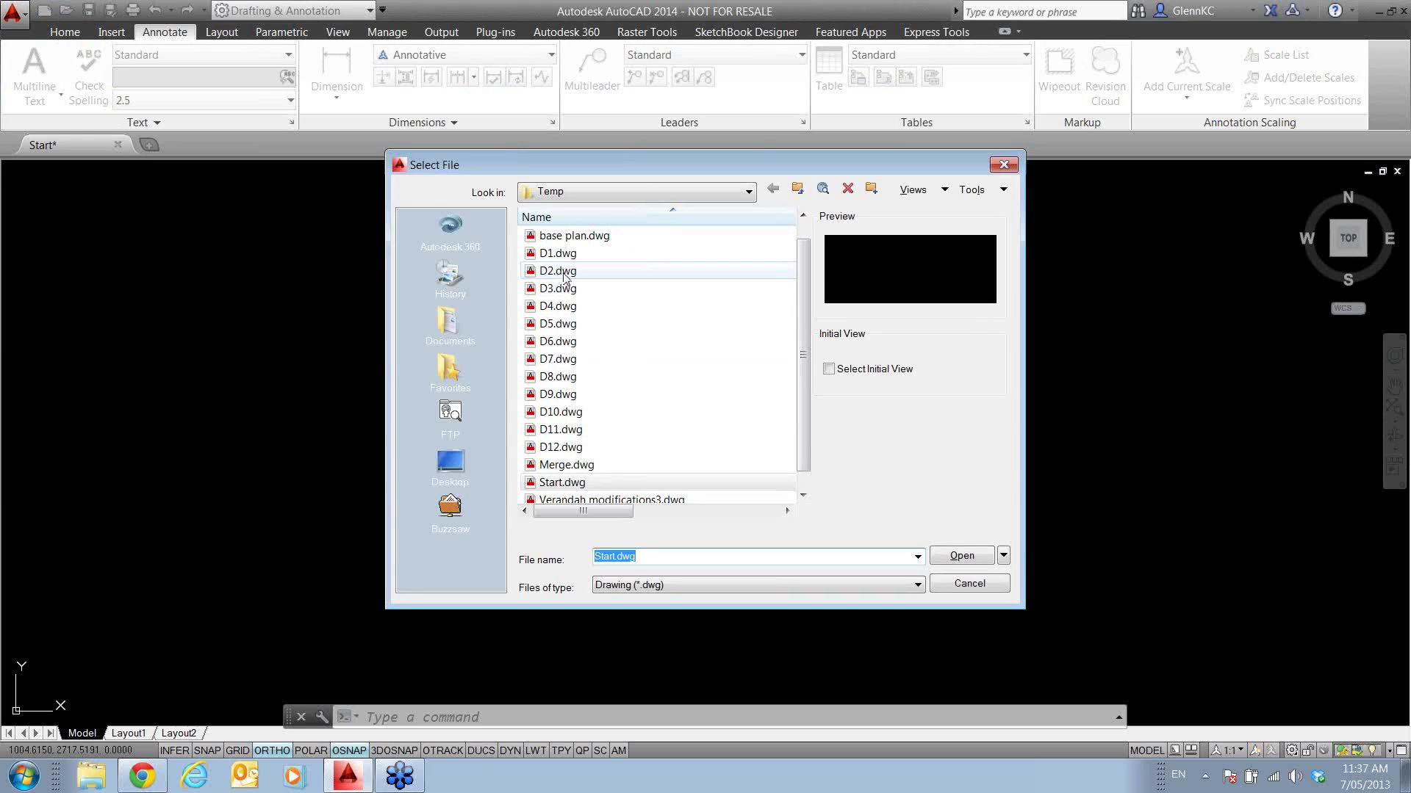
click(563, 278)
shift+click(573, 450)
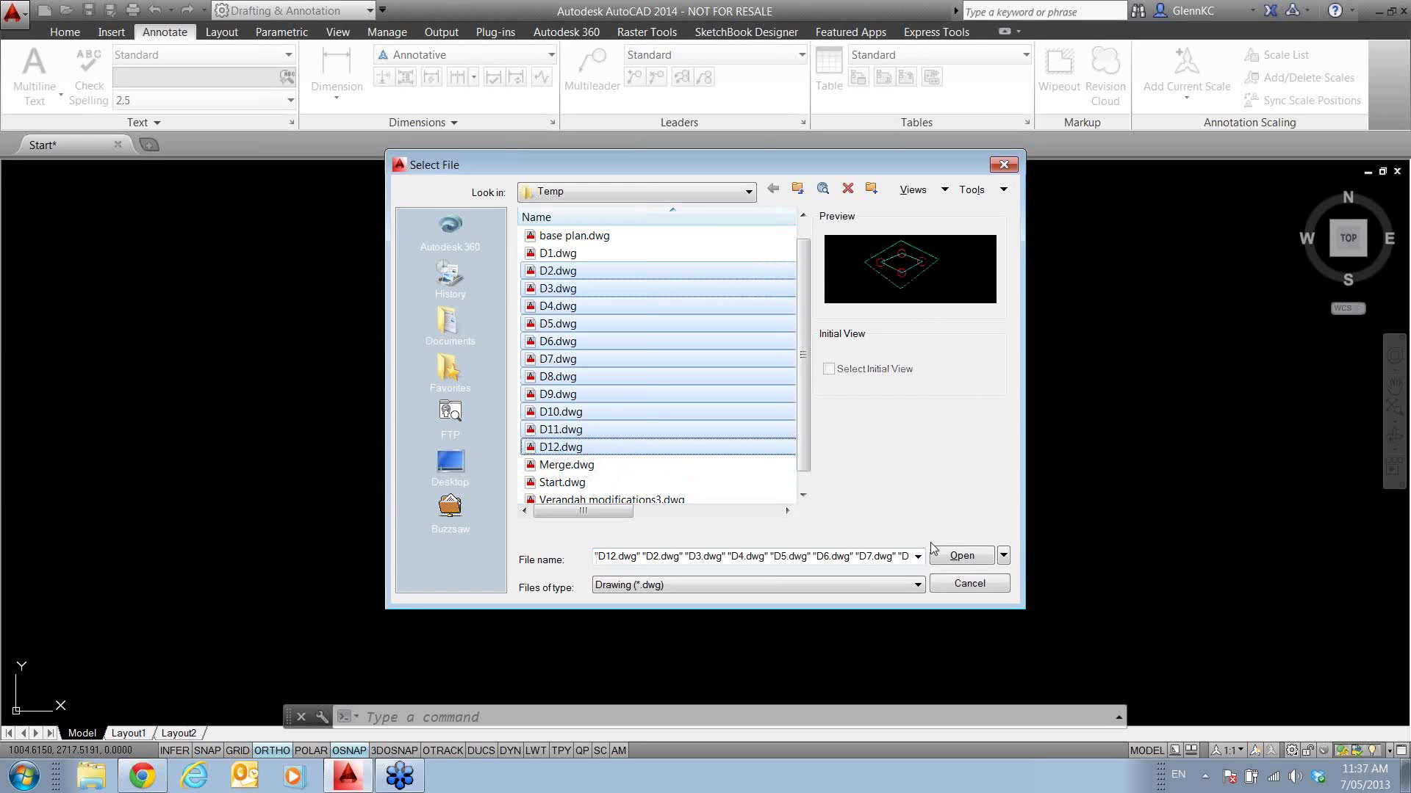
click(960, 557)
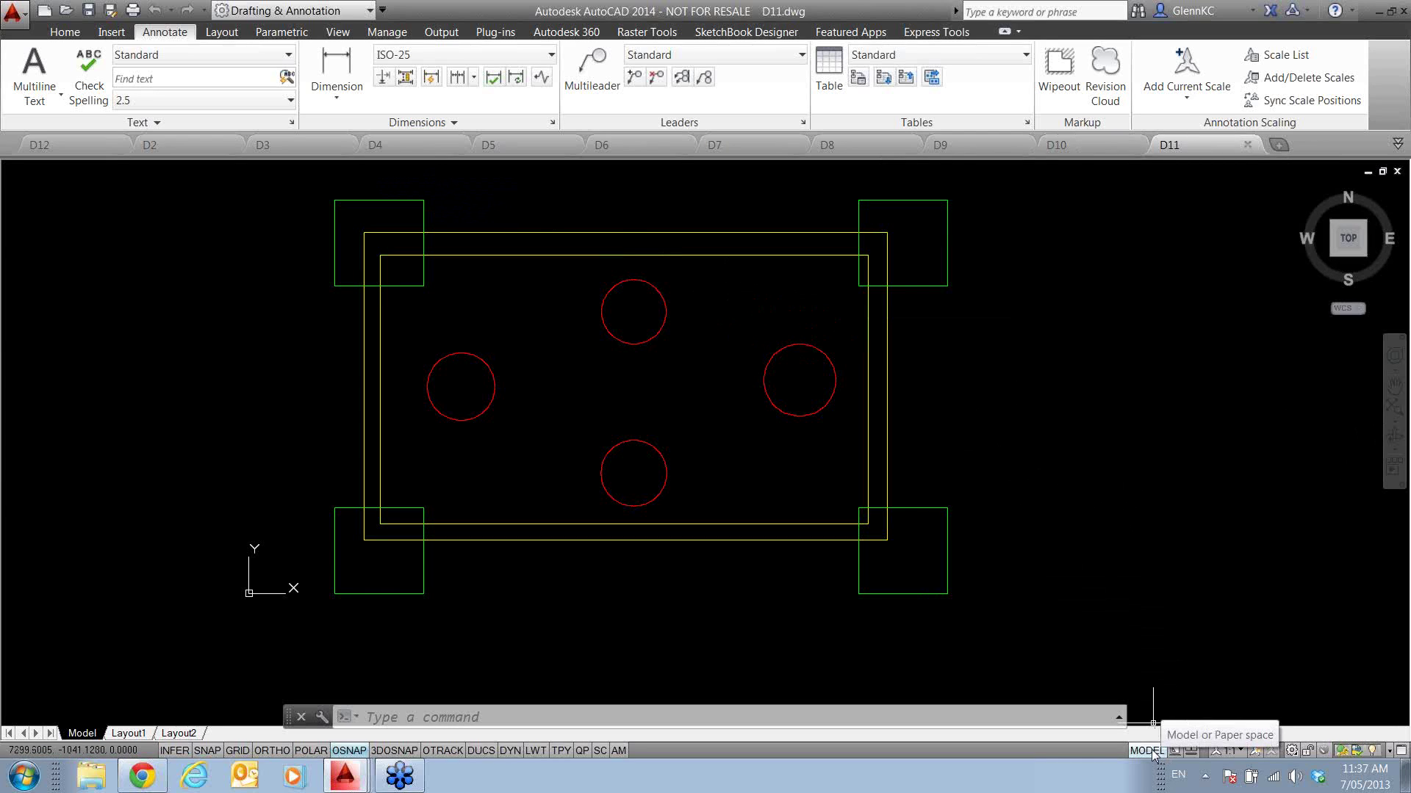
- Preview all open drawings as Quick View thumbnails, then dismiss the previews
click(1191, 751)
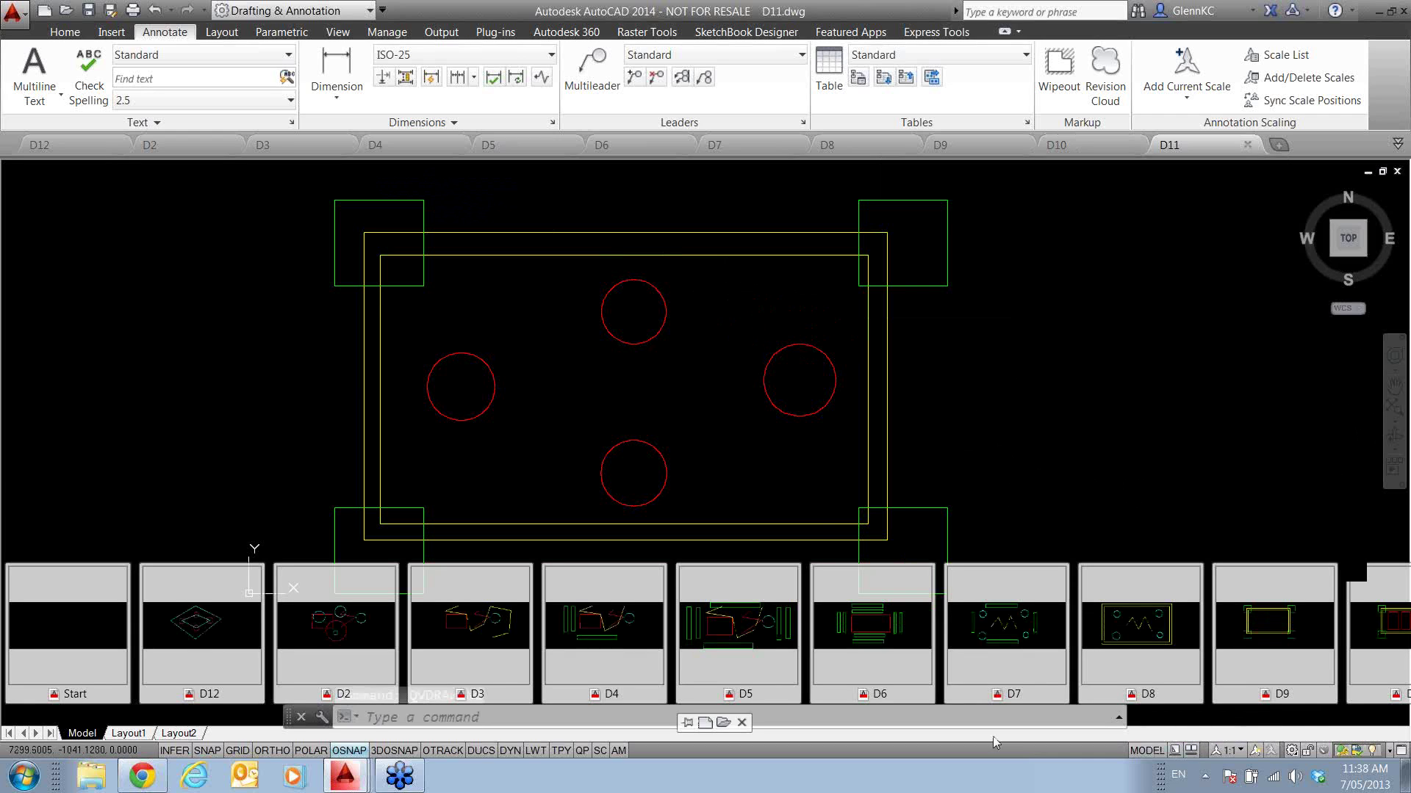
mouse_move(760, 644)
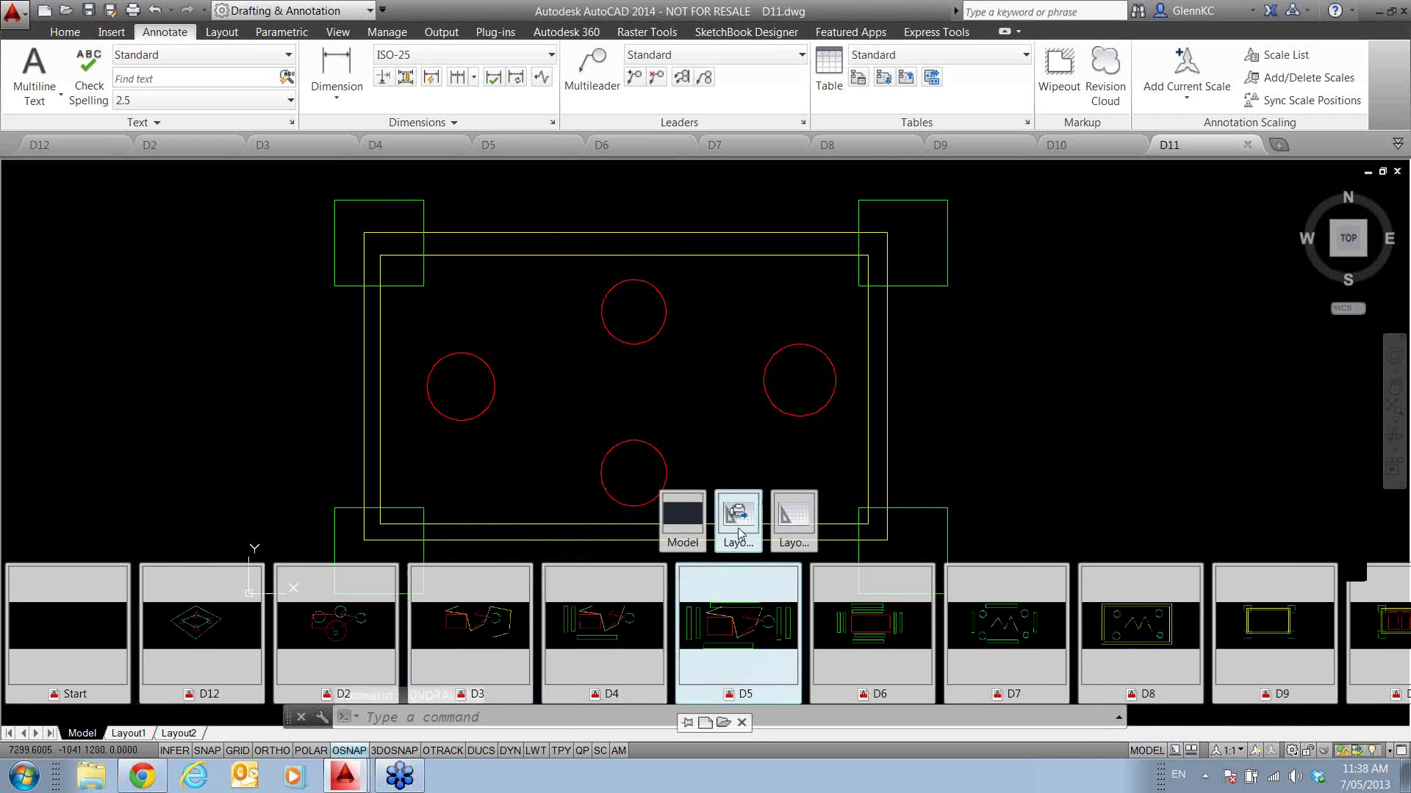
mouse_move(996, 632)
click(1045, 488)
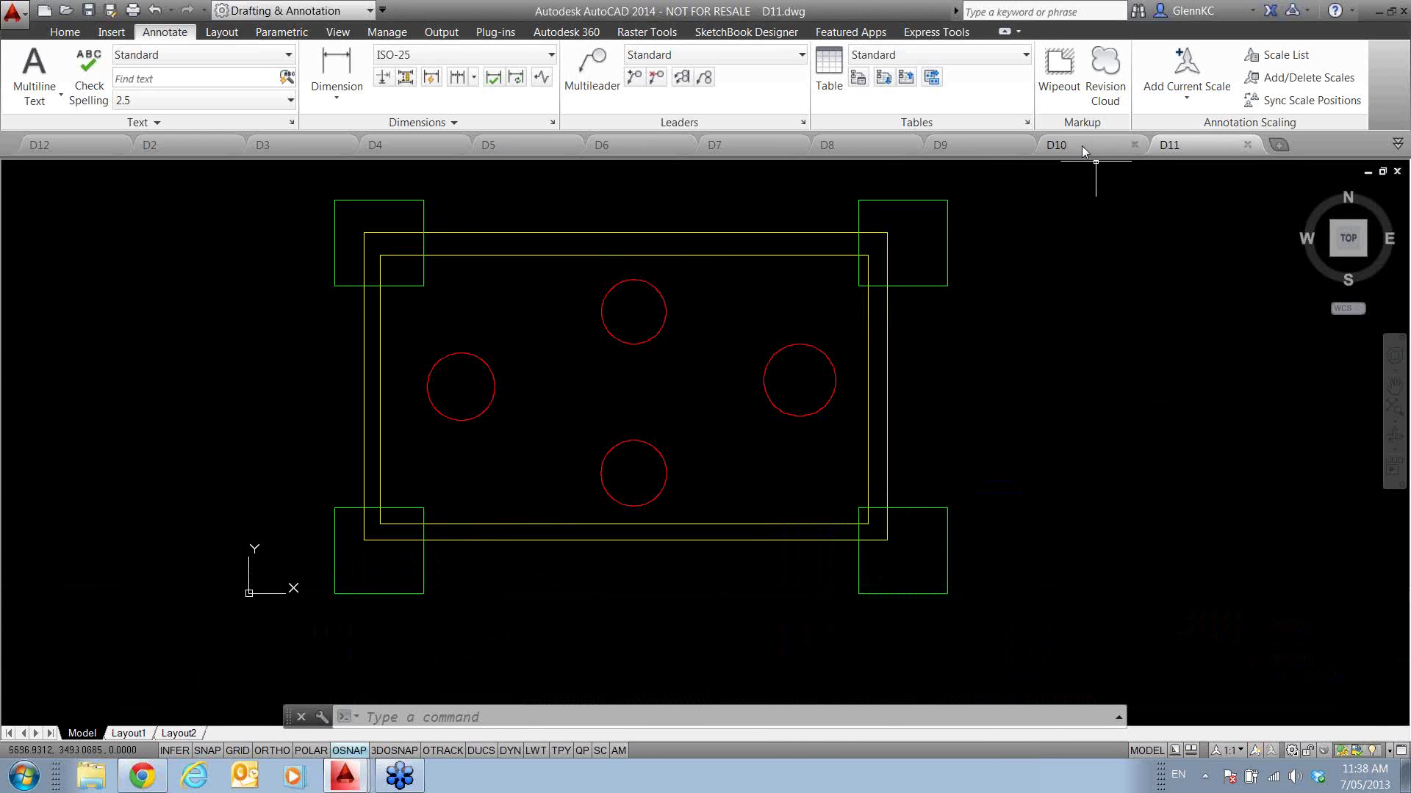
- Drag the D6 file tab so it sits right after D12
mouse_move(1082, 145)
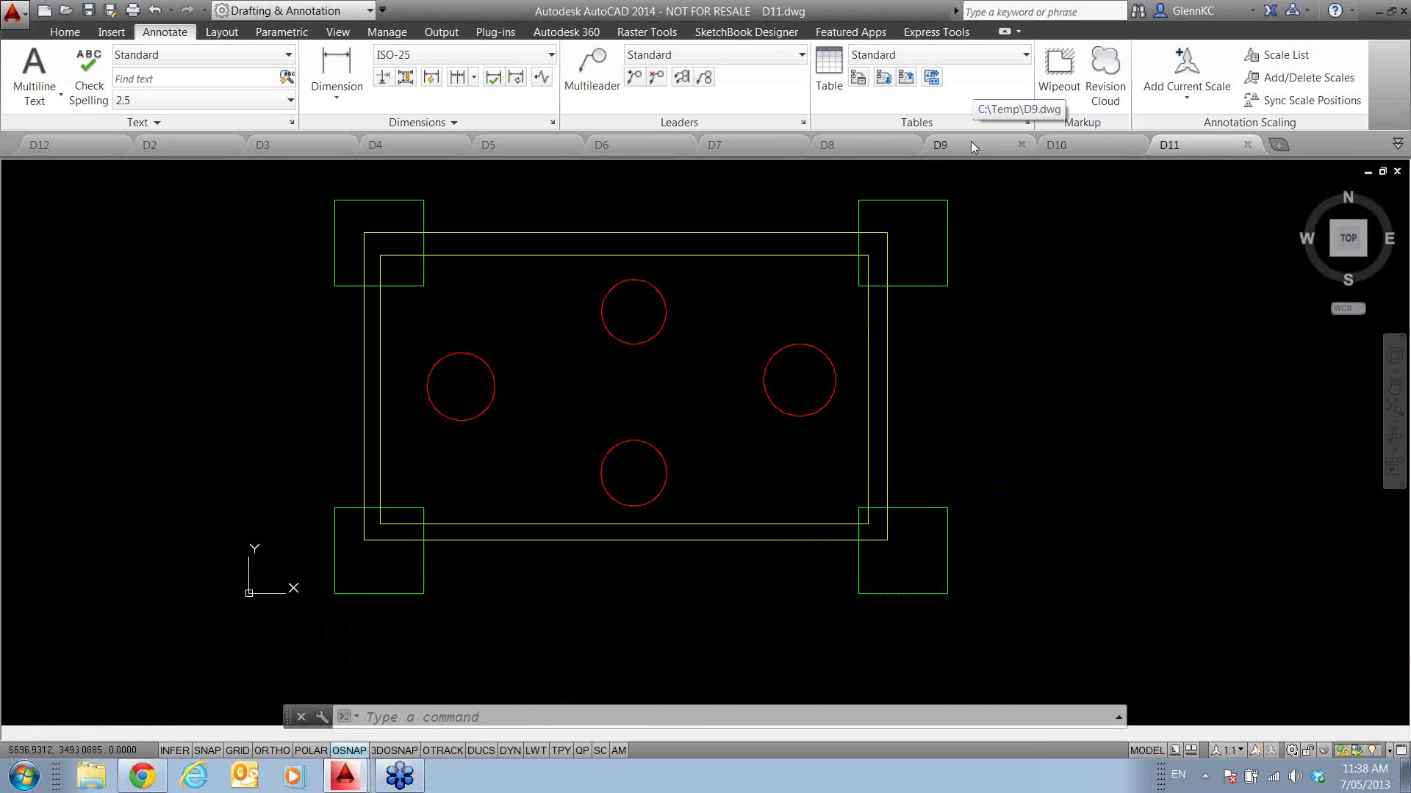
mouse_move(971, 142)
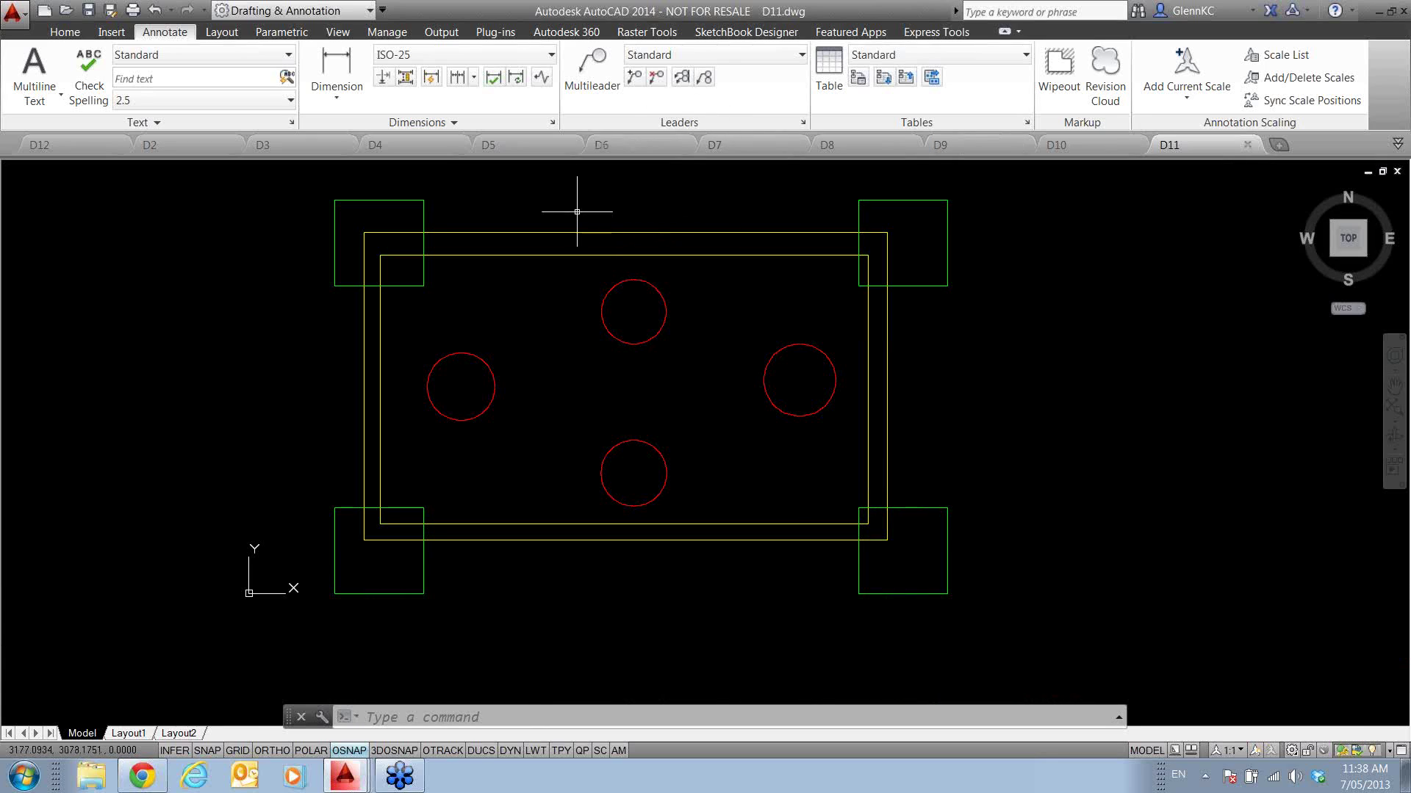
mouse_move(628, 147)
mouse_down()
mouse_move(131, 142)
mouse_move(189, 155)
mouse_up()
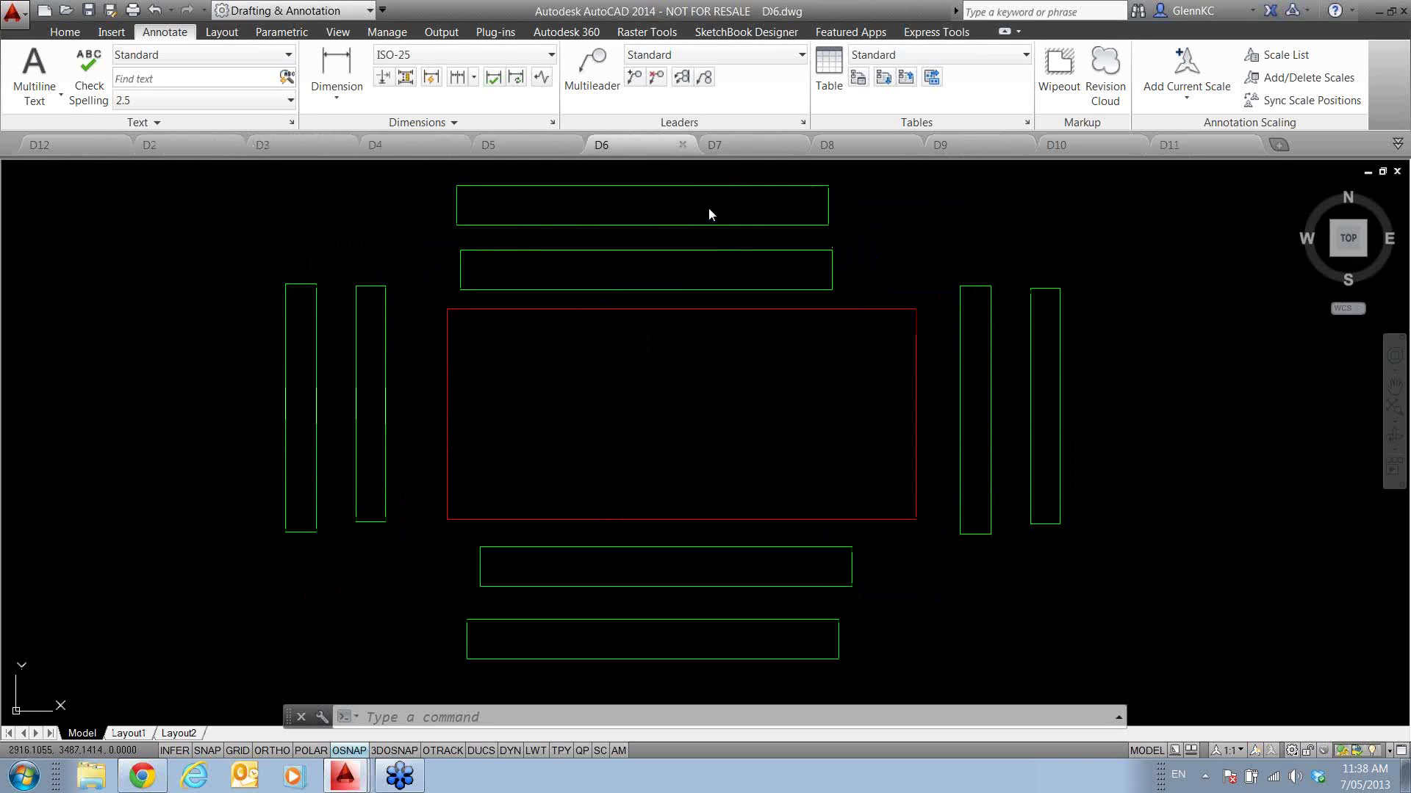
drag(649, 149, 191, 141)
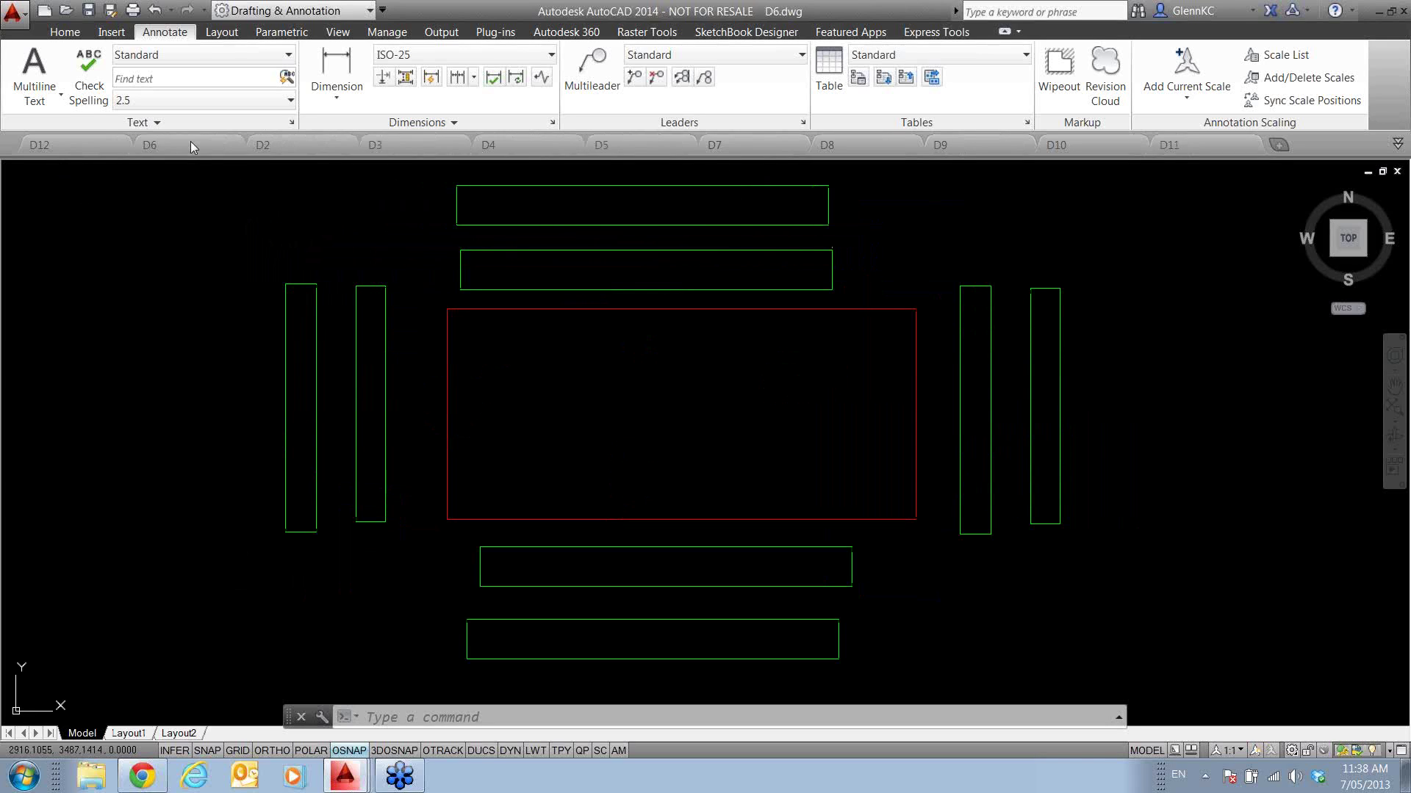
- Switch to the D2 drawing, then to the D3 drawing
click(297, 142)
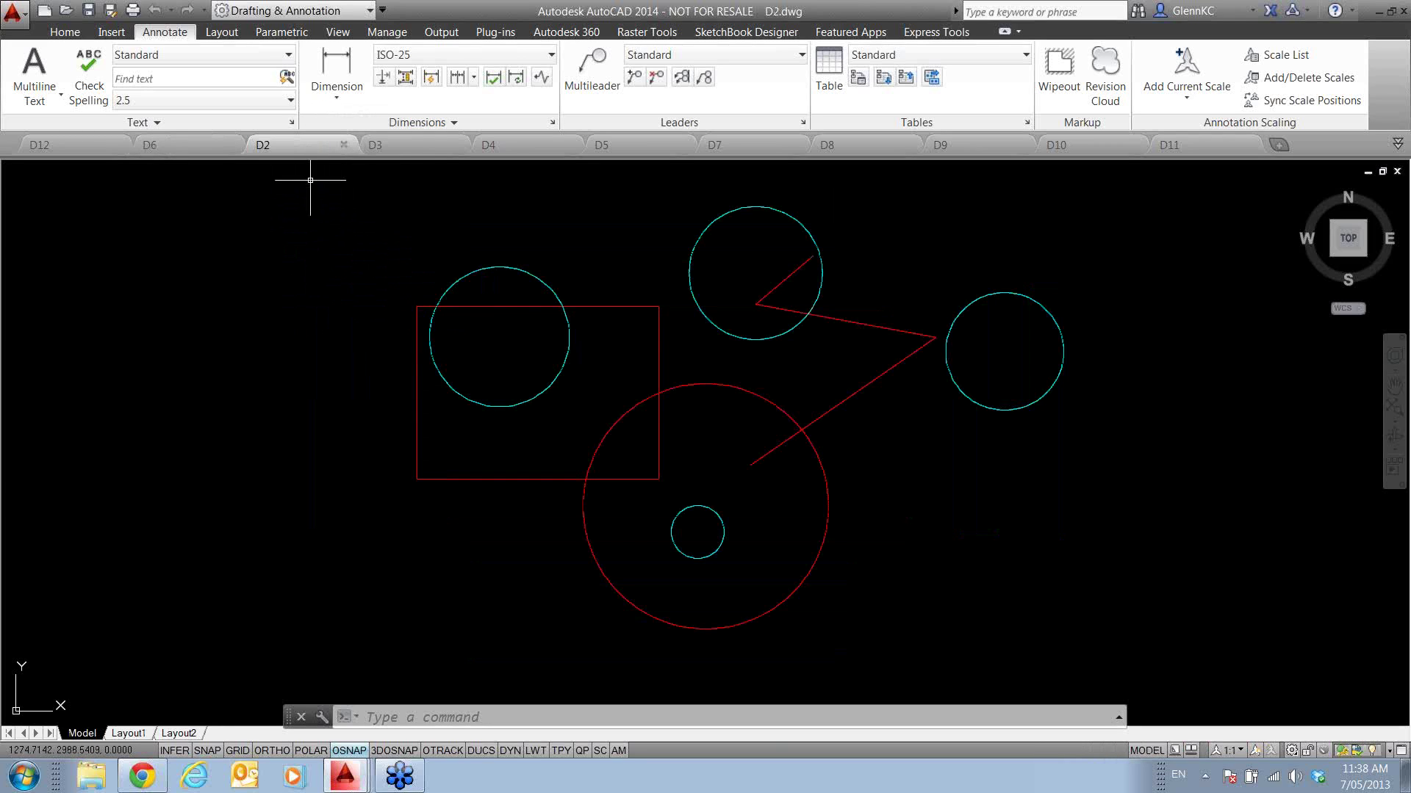
mouse_move(411, 144)
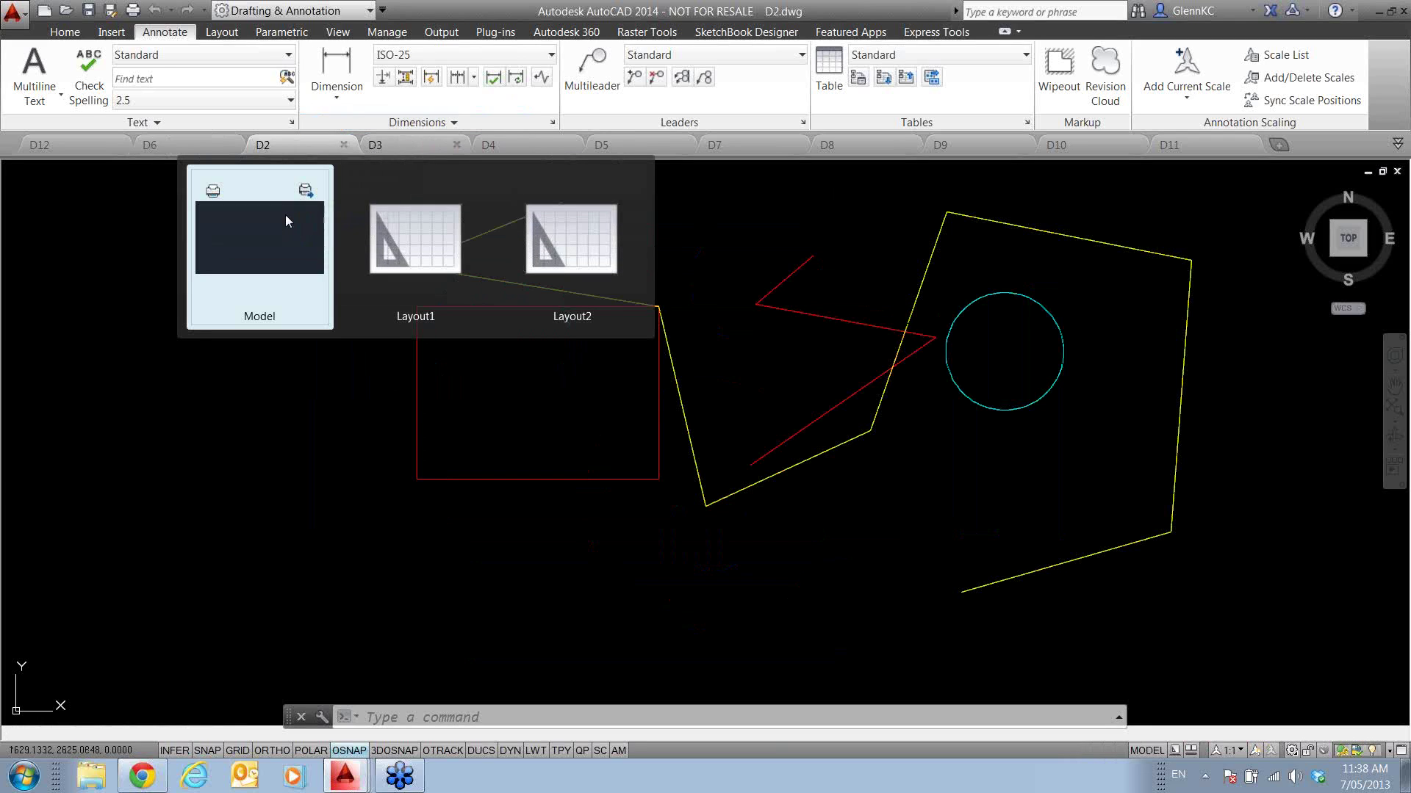
click(286, 216)
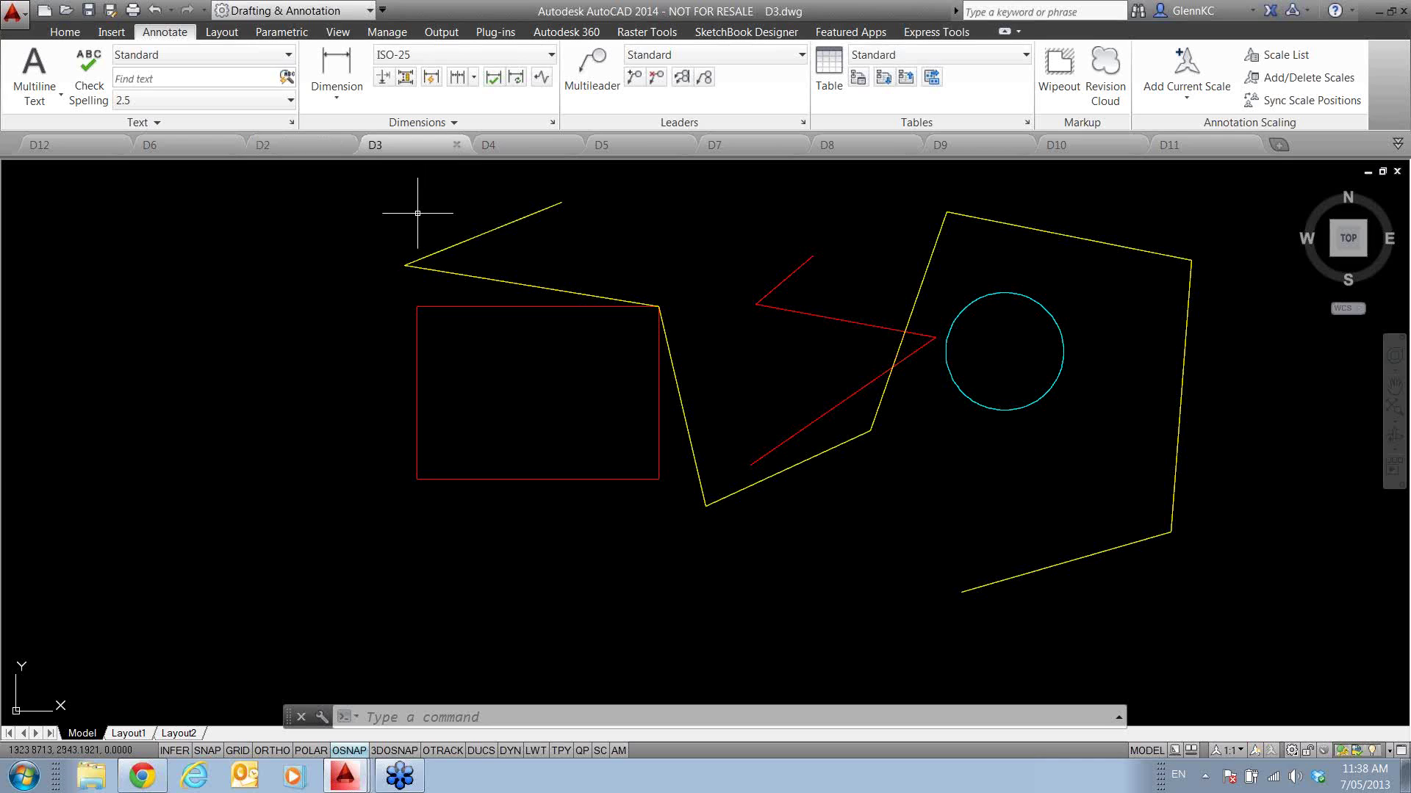
- Make D8 active, show its Temp folder via Open File Location, then close Explorer
right_click(536, 150)
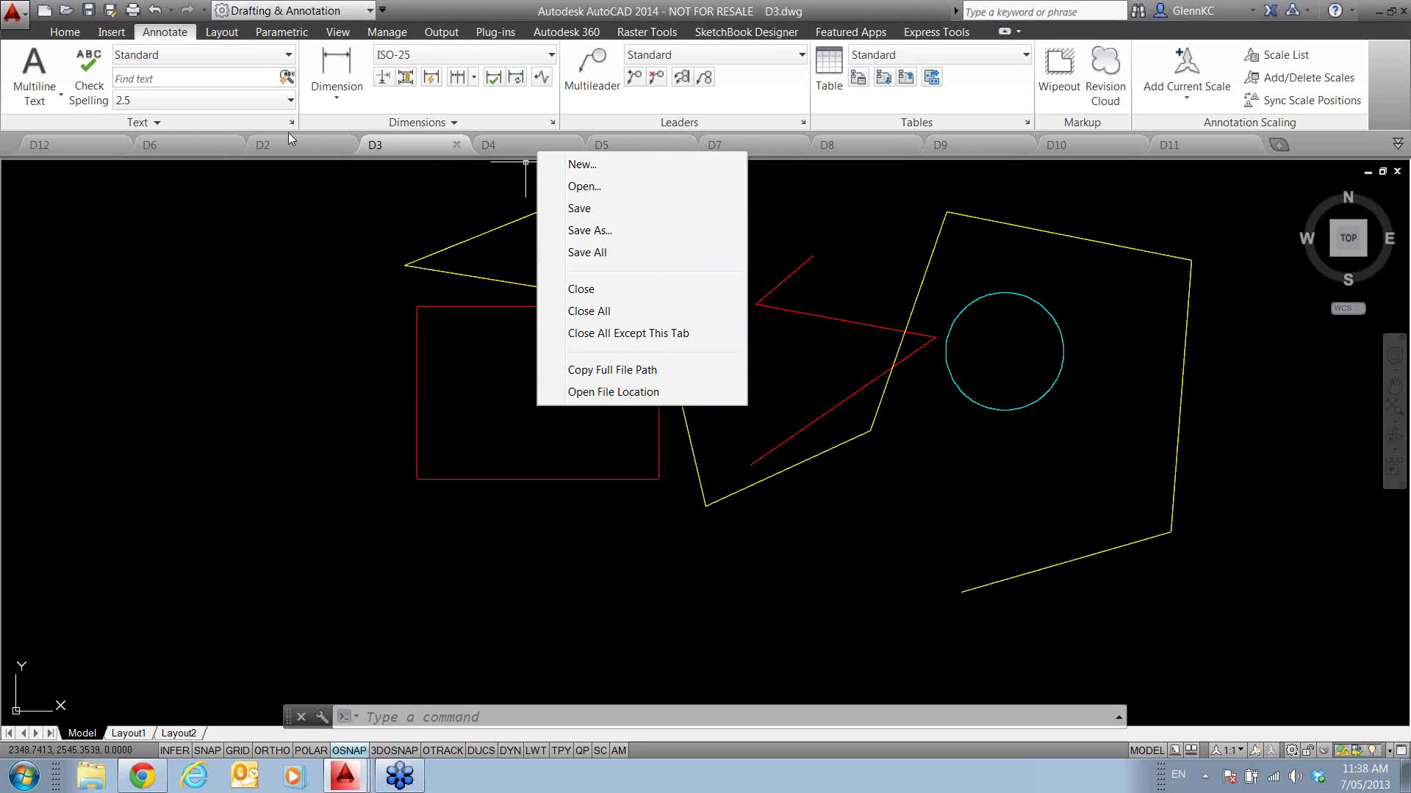
click(850, 145)
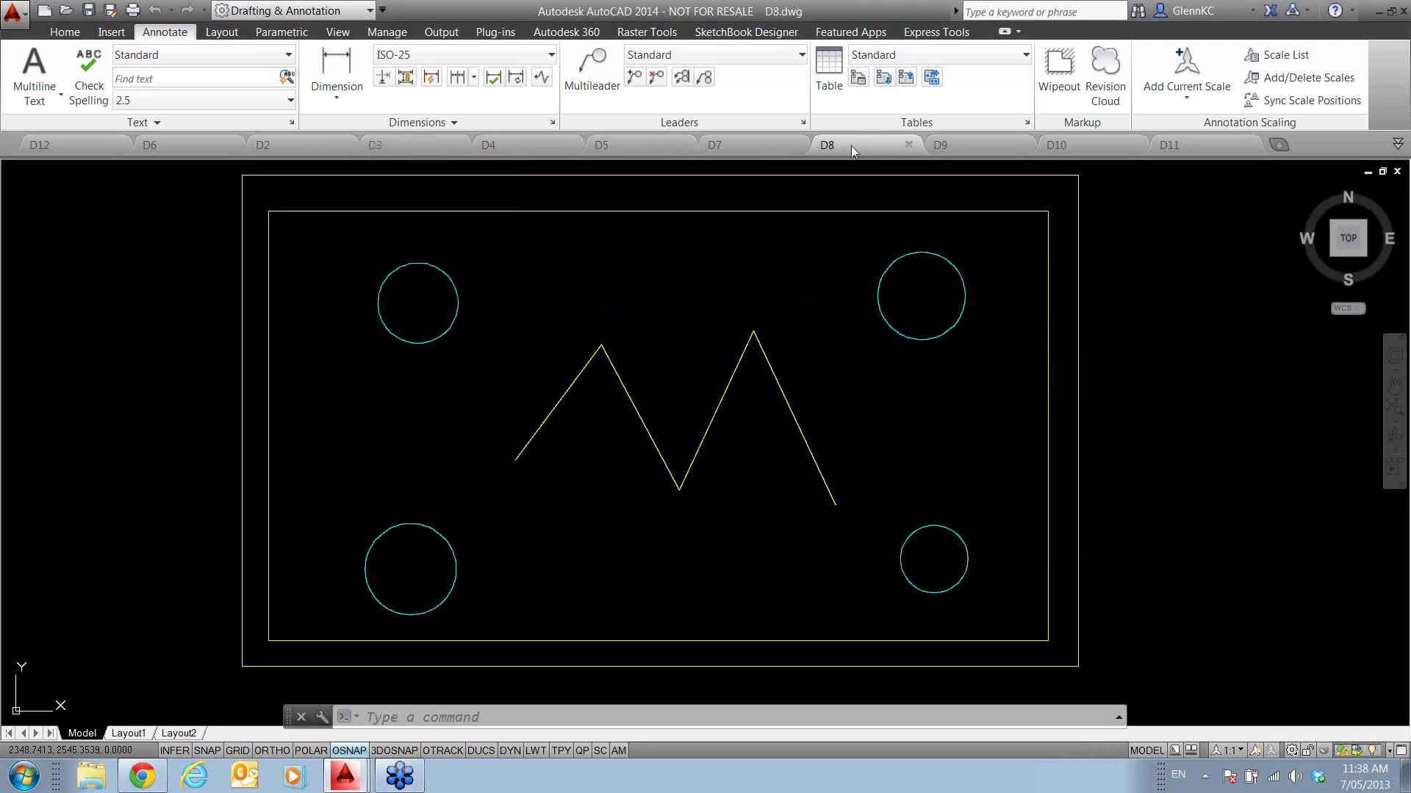
right_click(848, 145)
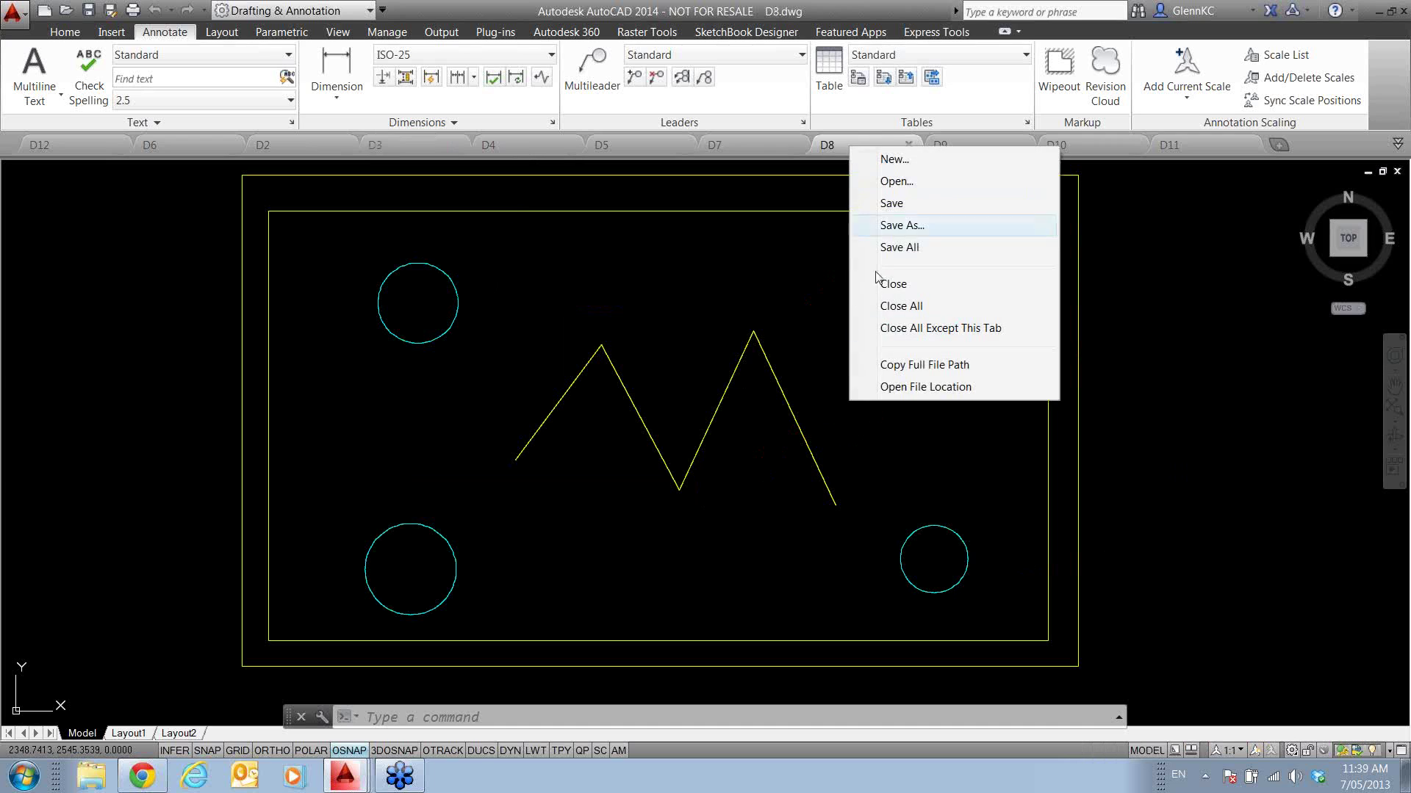
click(929, 388)
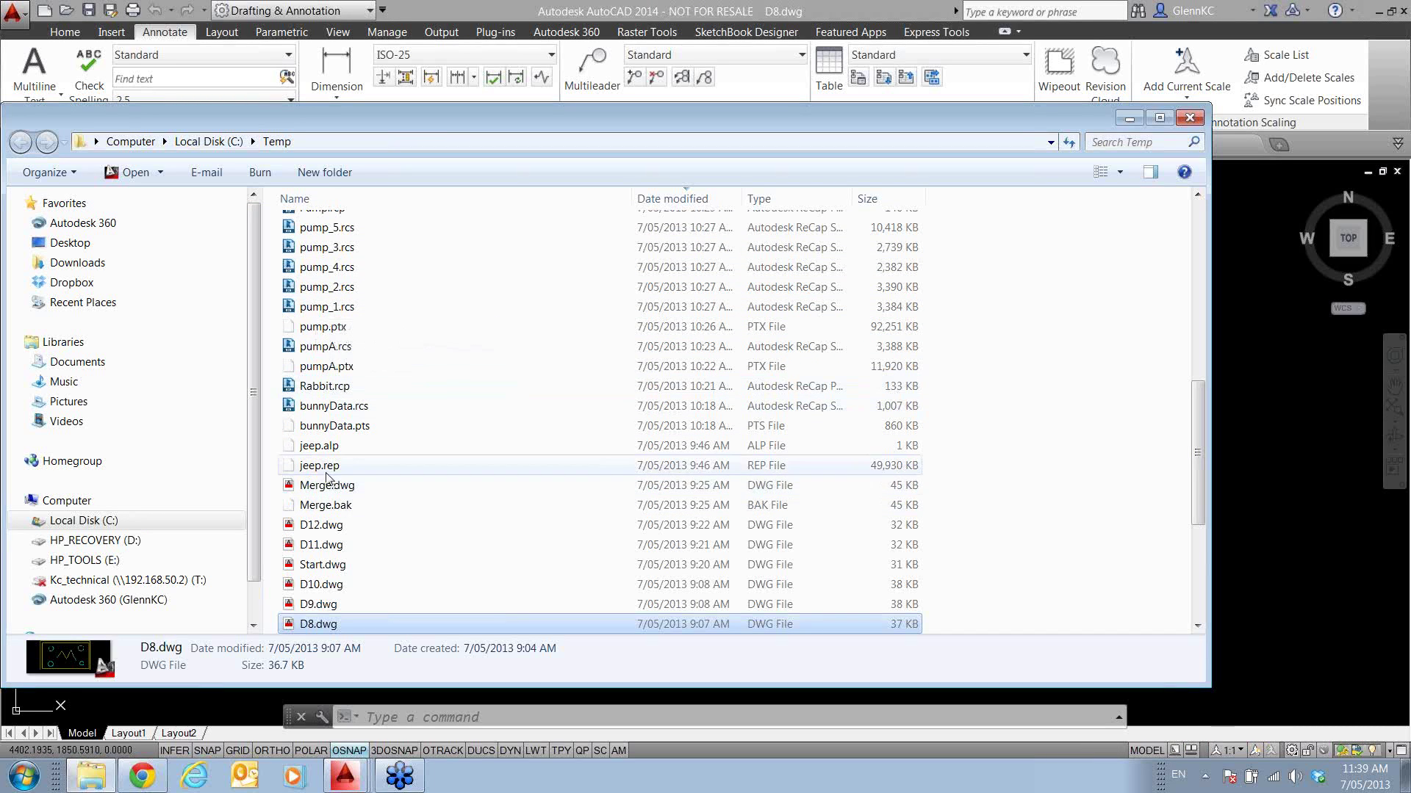
click(1189, 117)
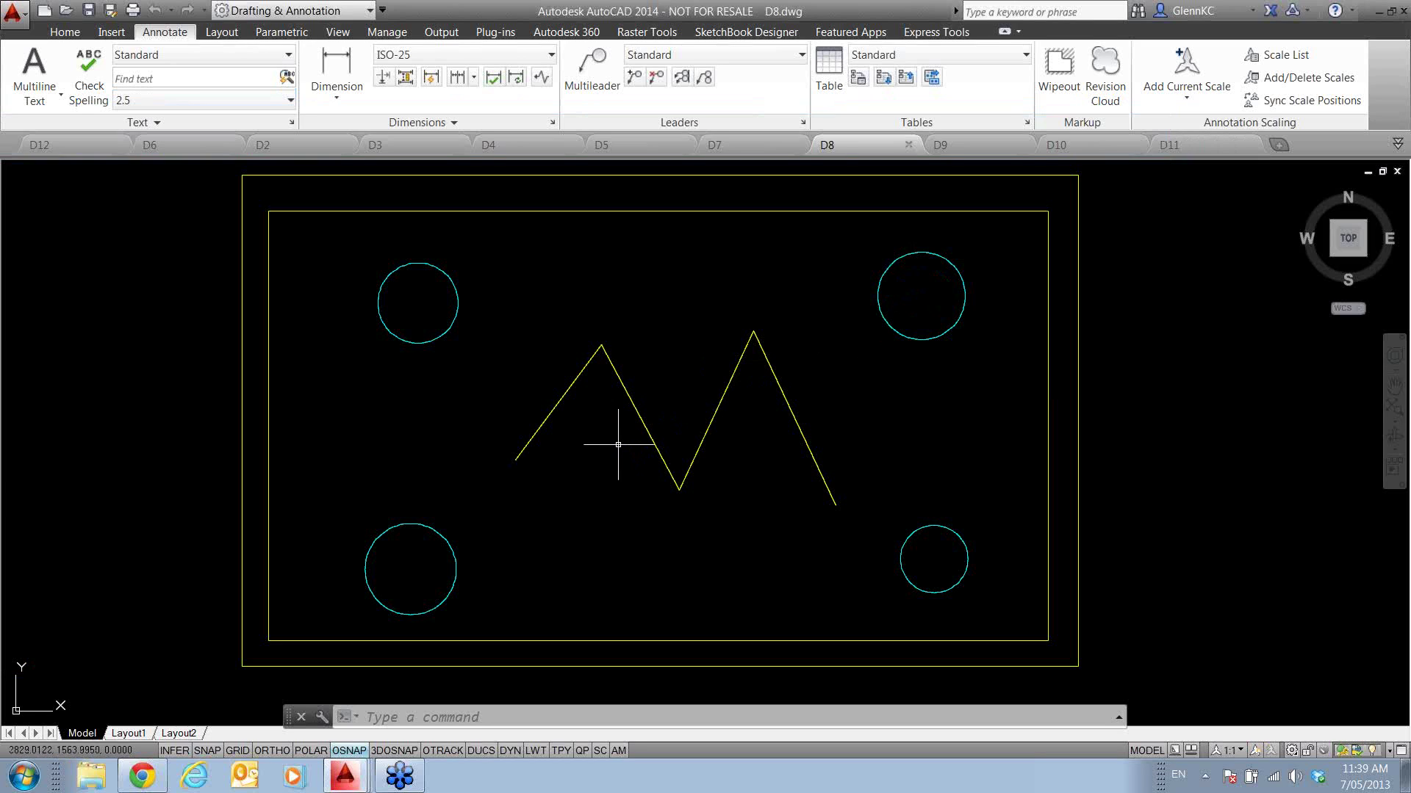
- Draw a short line above D8's zigzag, then choose Open... from the file-tab bar menu
text(l)
key(Return)
click(750, 256)
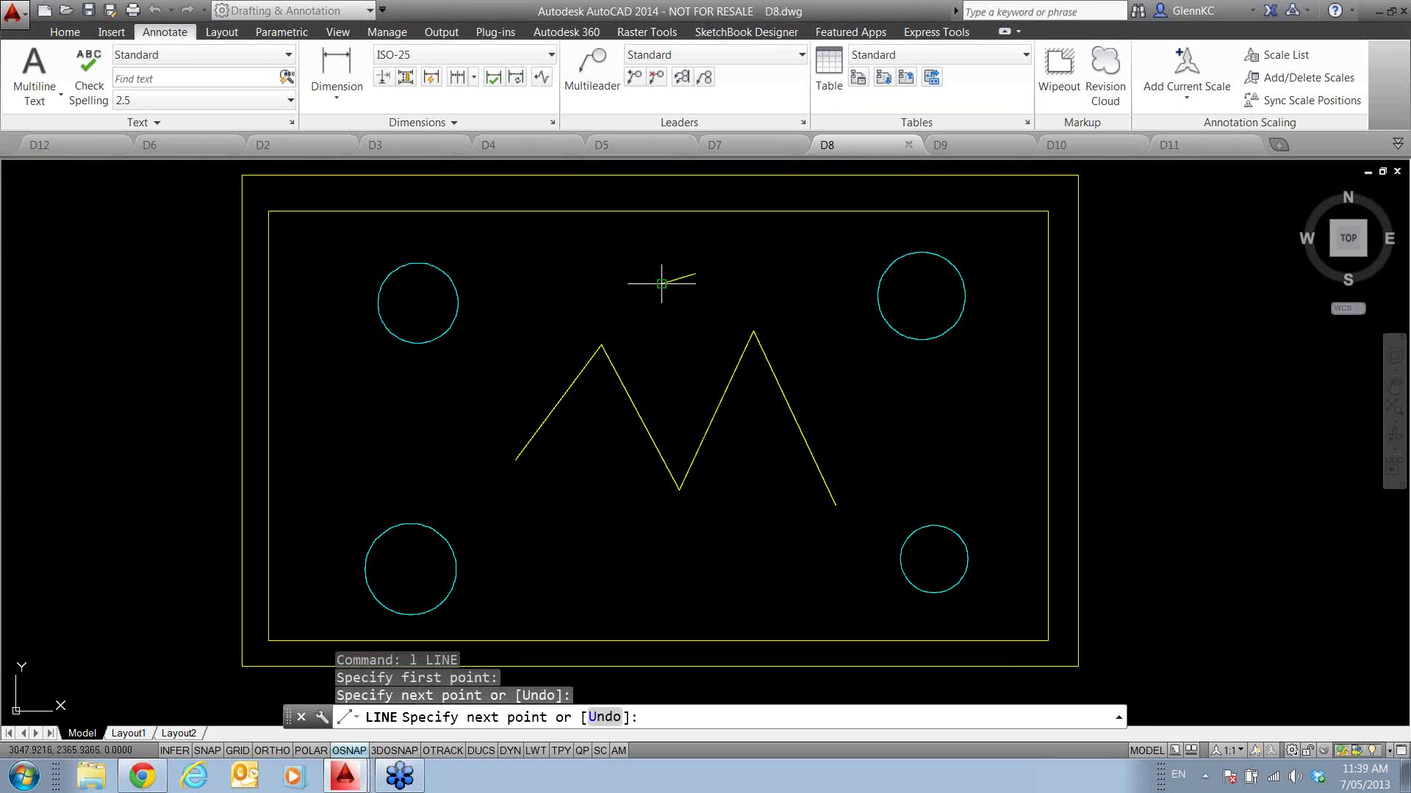
click(661, 283)
key(Return)
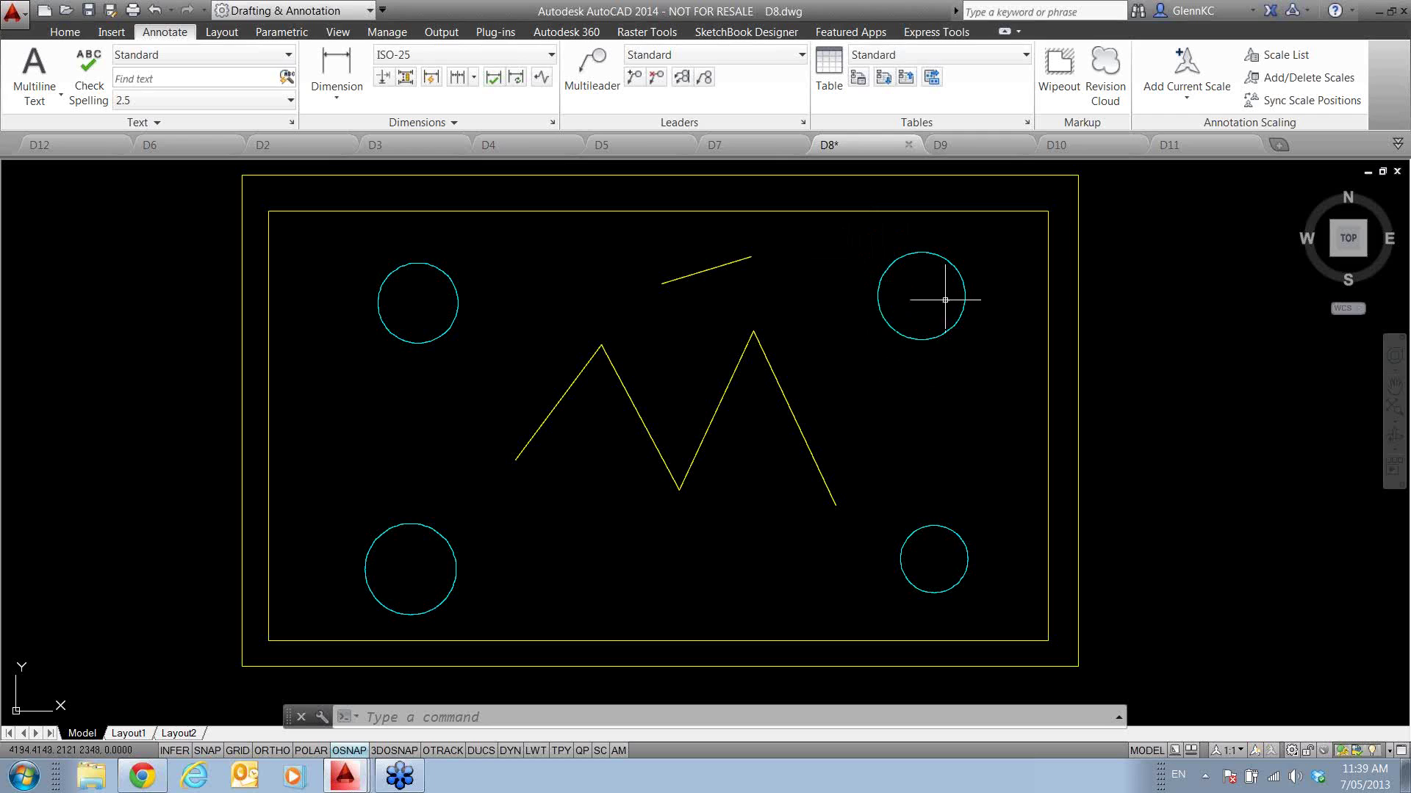
right_click(1302, 143)
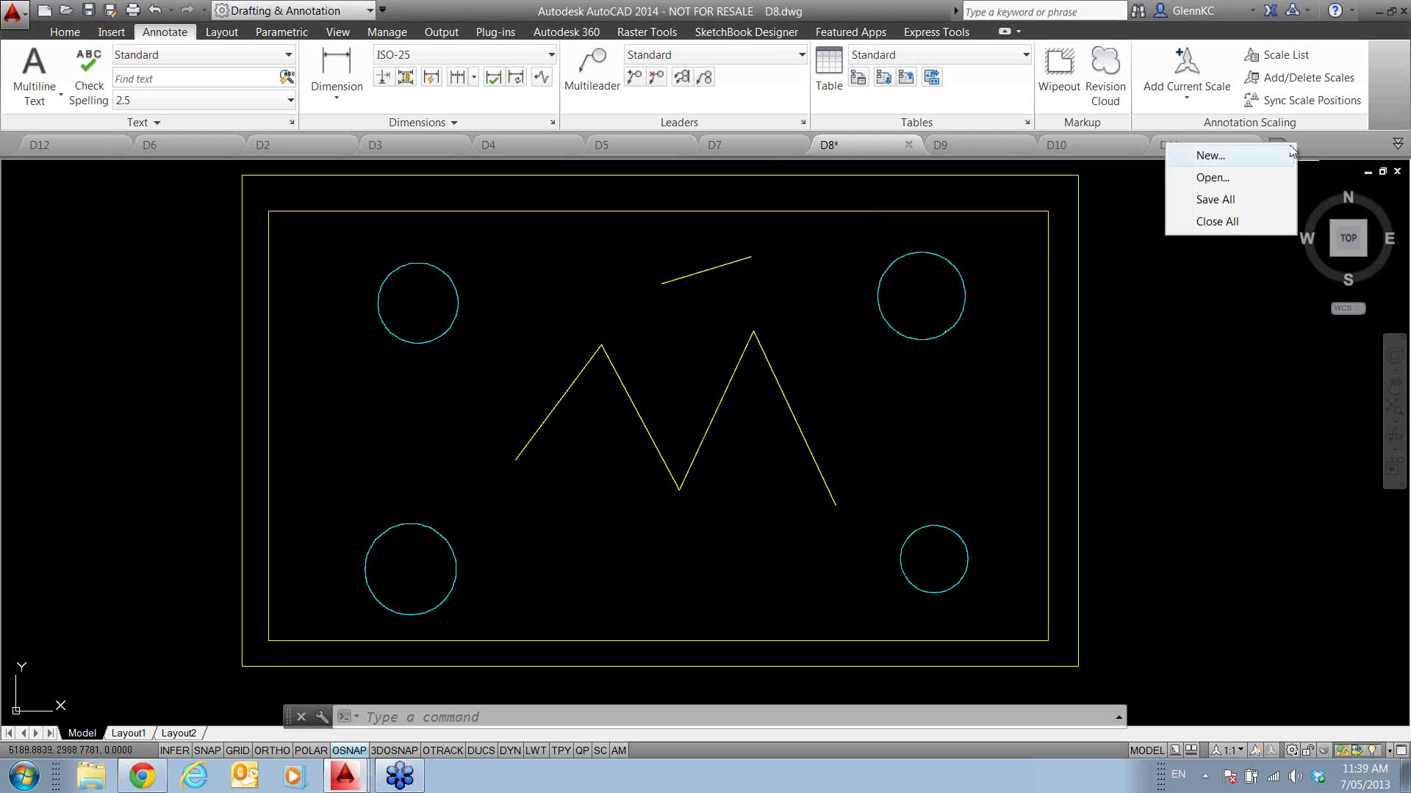
click(1215, 177)
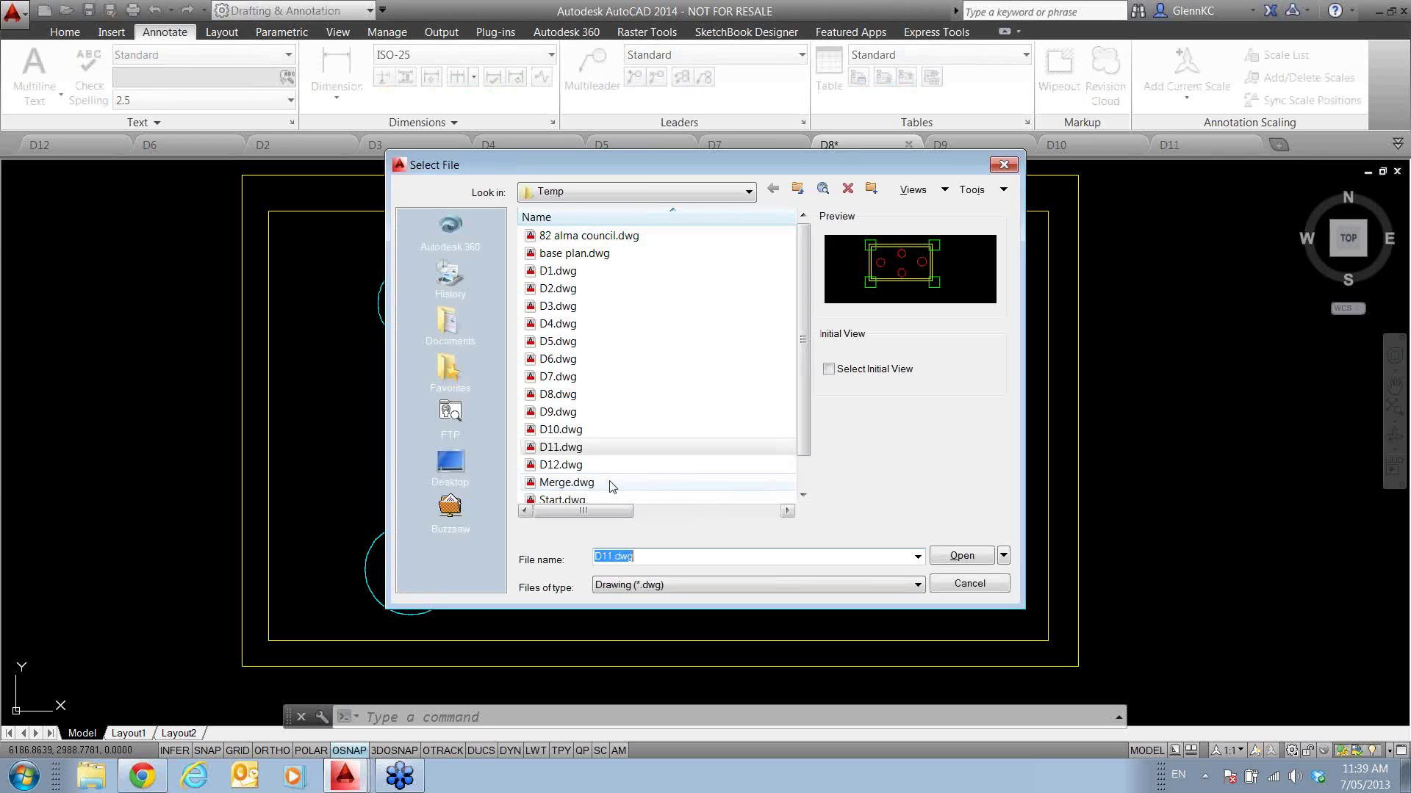
- Open Merge.dwg from the Temp folder as read-only
click(571, 483)
click(1003, 557)
click(966, 599)
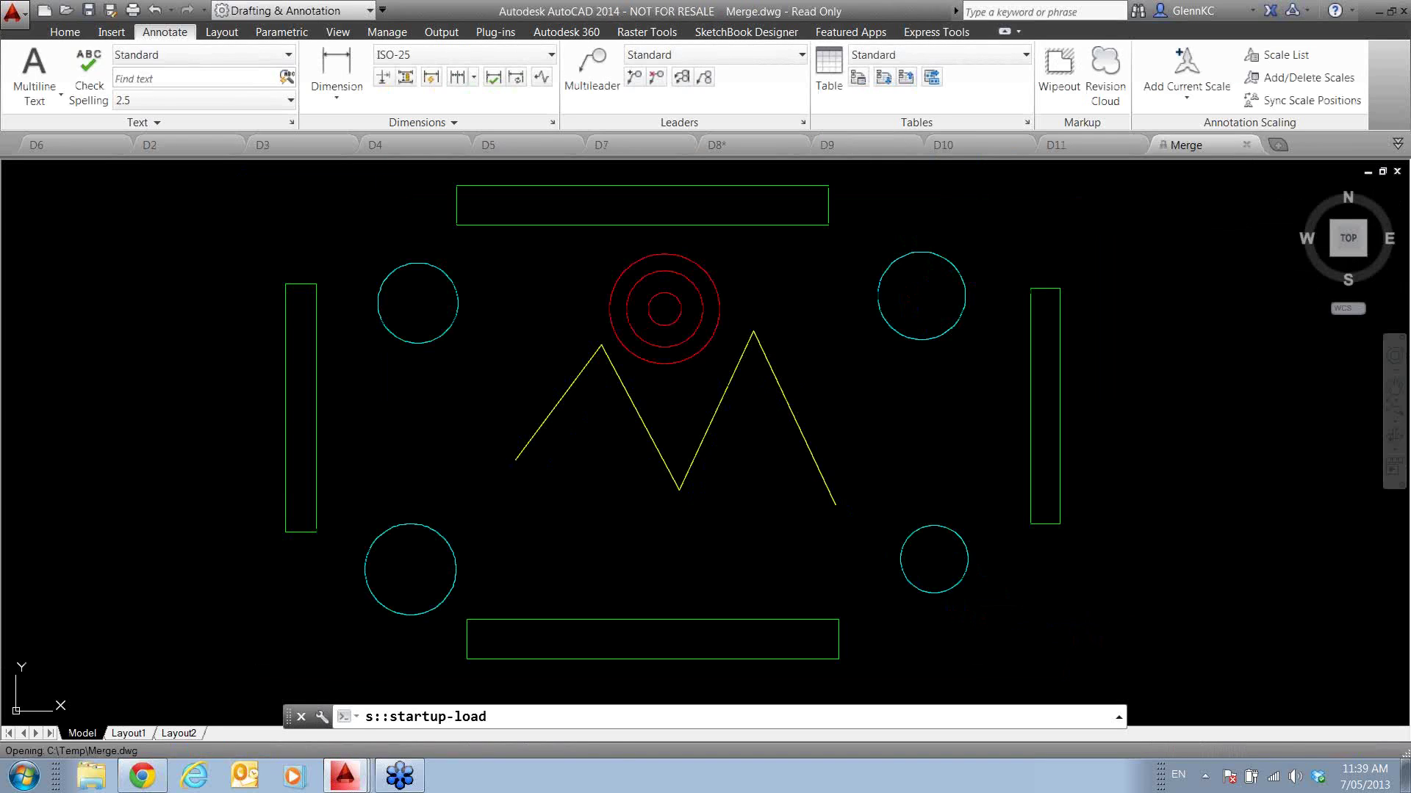
- Switch to the D11 drawing and close the Merge tab
mouse_move(1185, 147)
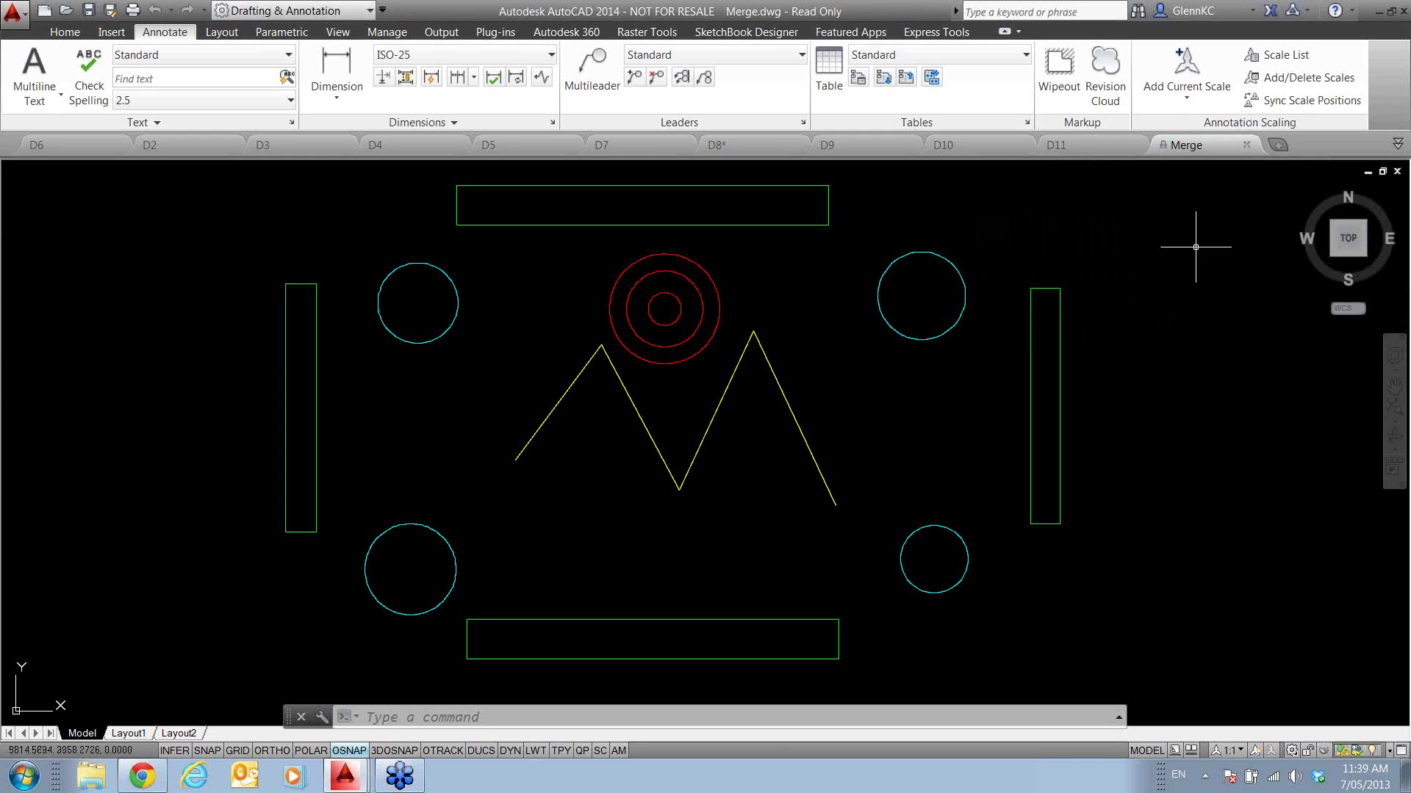
click(1088, 151)
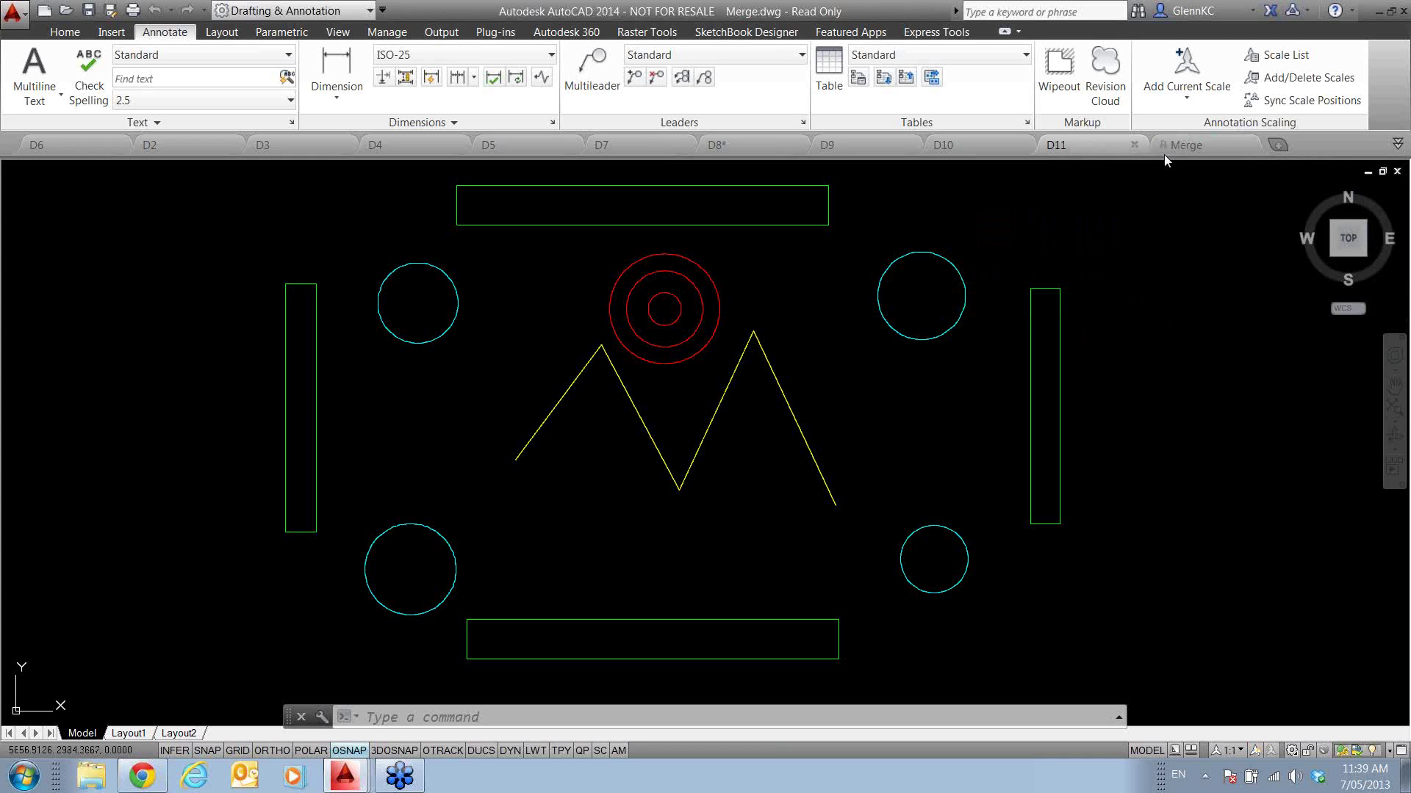
click(1246, 144)
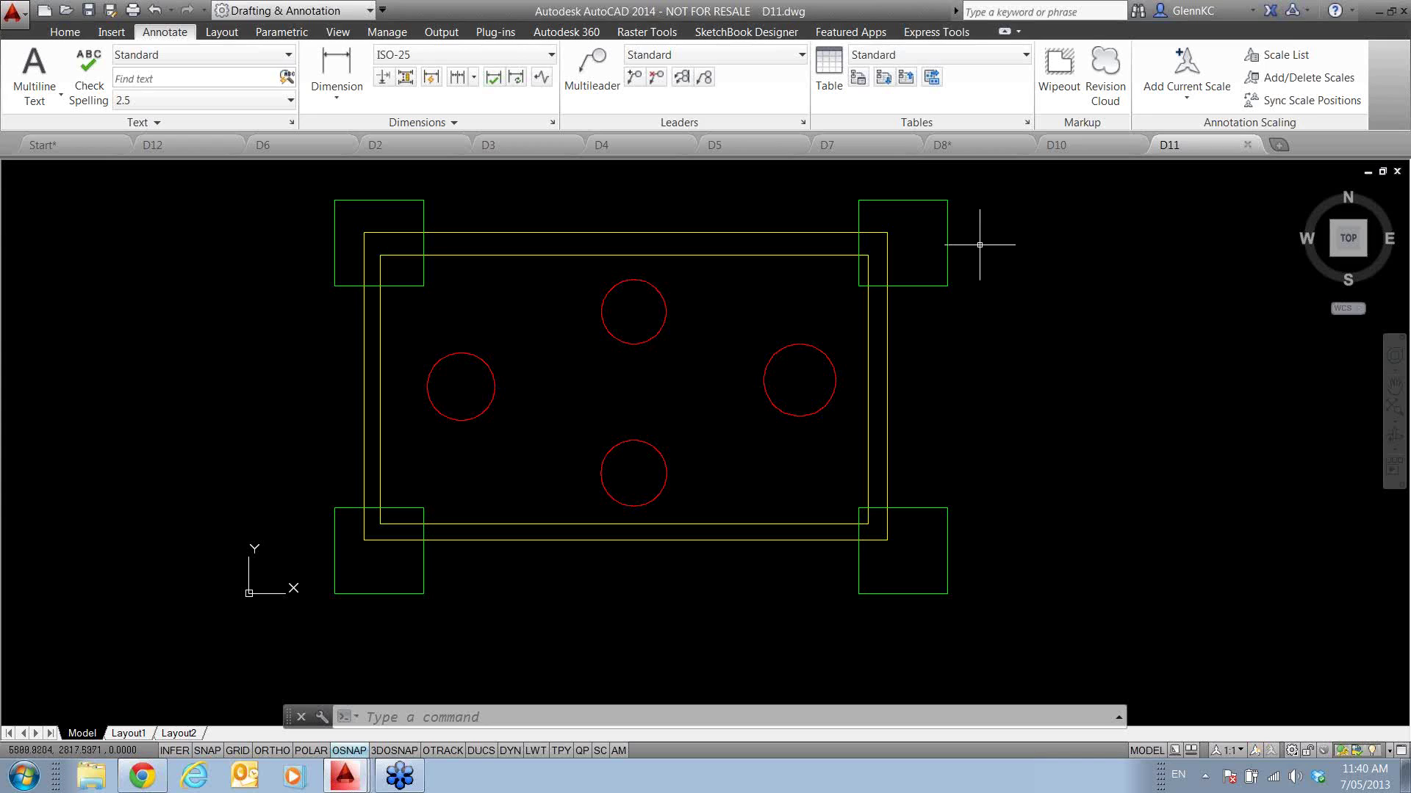
- With Ctrl+O, select D1 through D3 in the Temp folder and open them
mouse_move(739, 144)
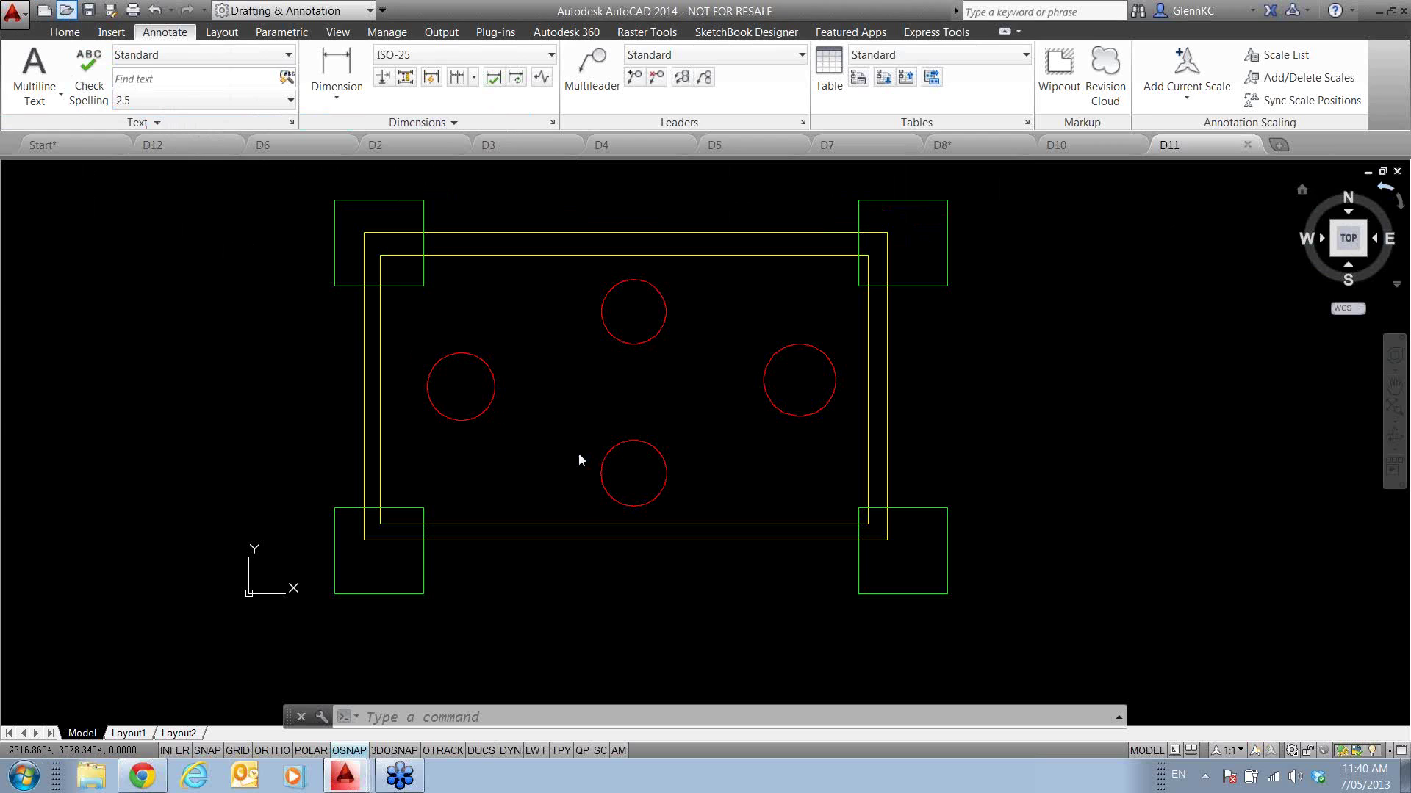
key(ctrl+o)
click(552, 272)
shift+click(557, 307)
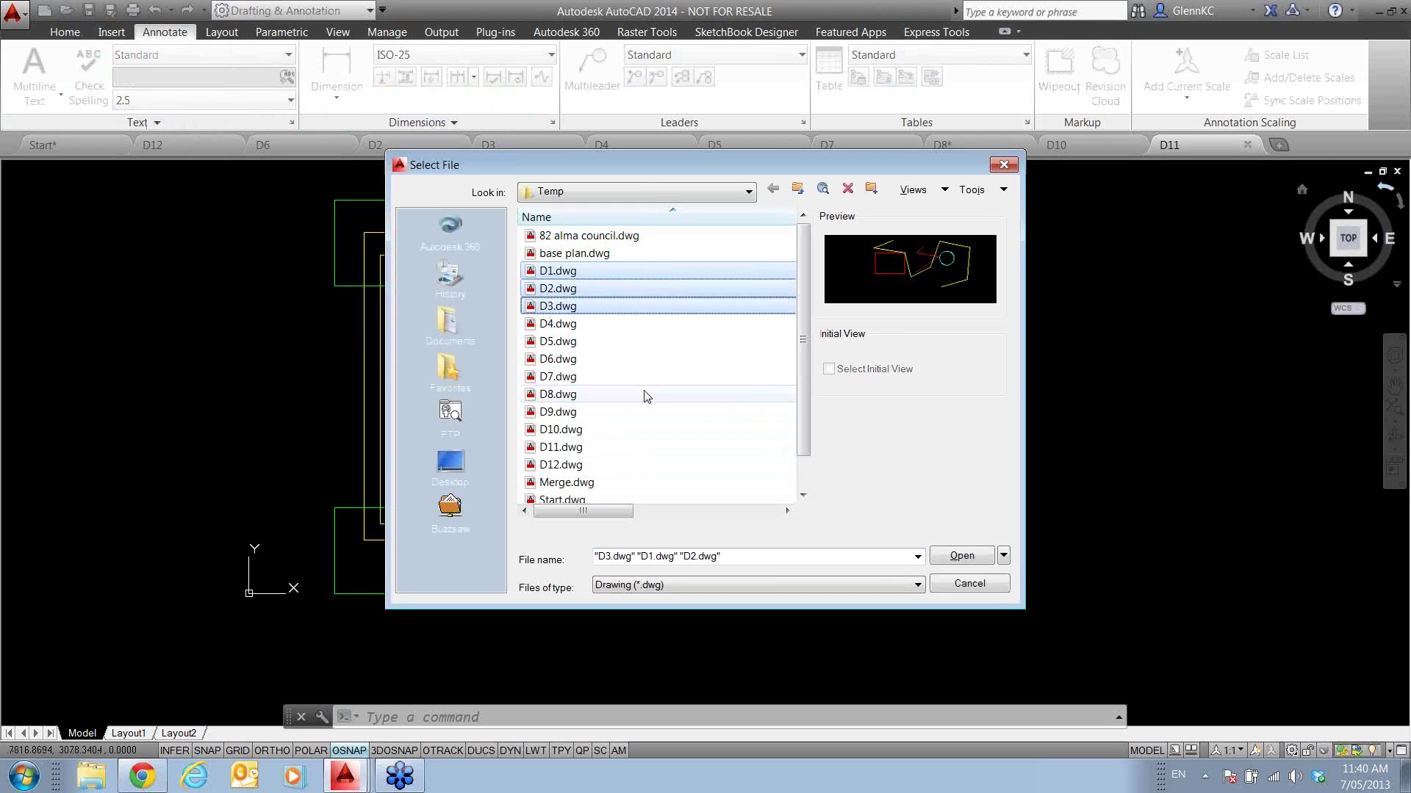
click(959, 557)
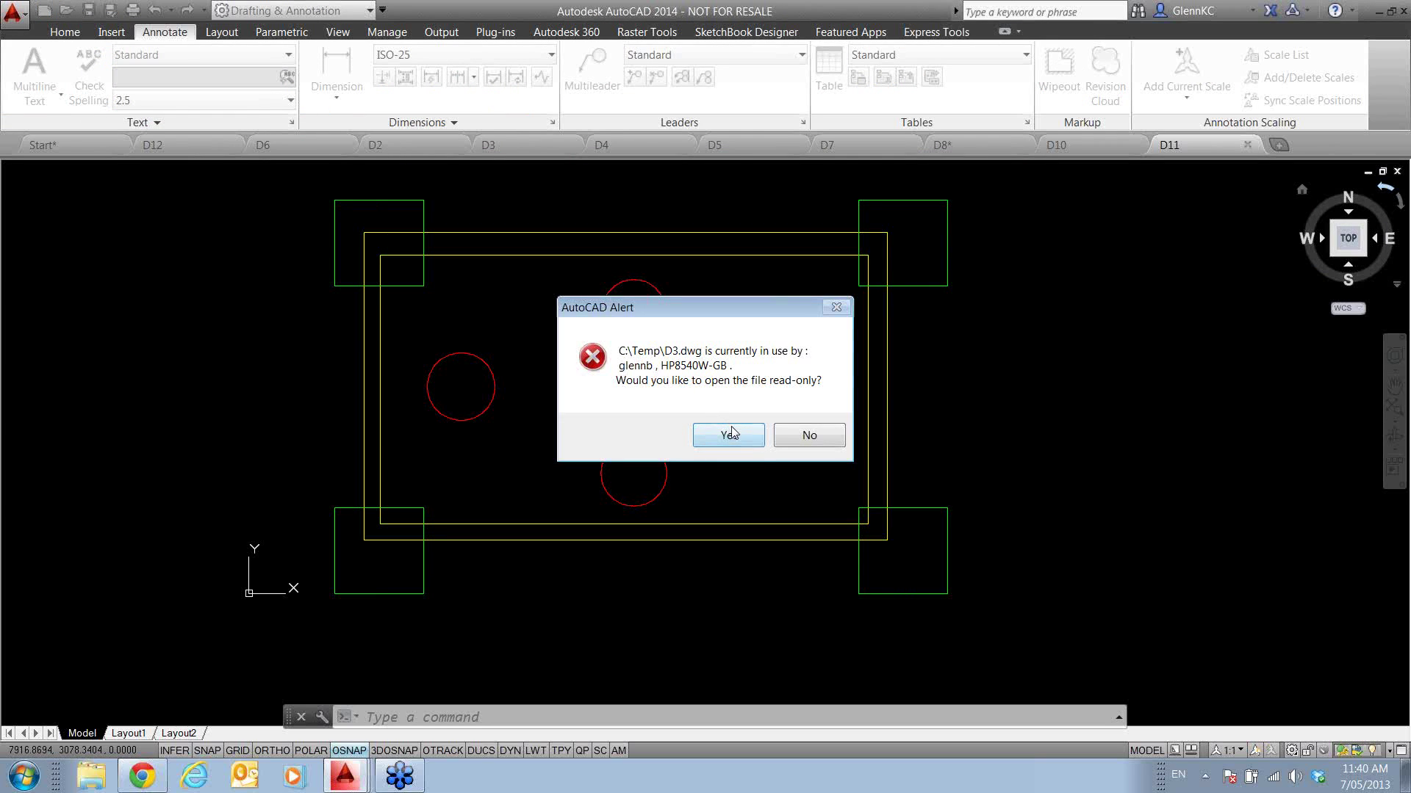
- Decline read-only copies of the in-use D2 and D3, then switch to D5 from the tab overflow list
click(808, 436)
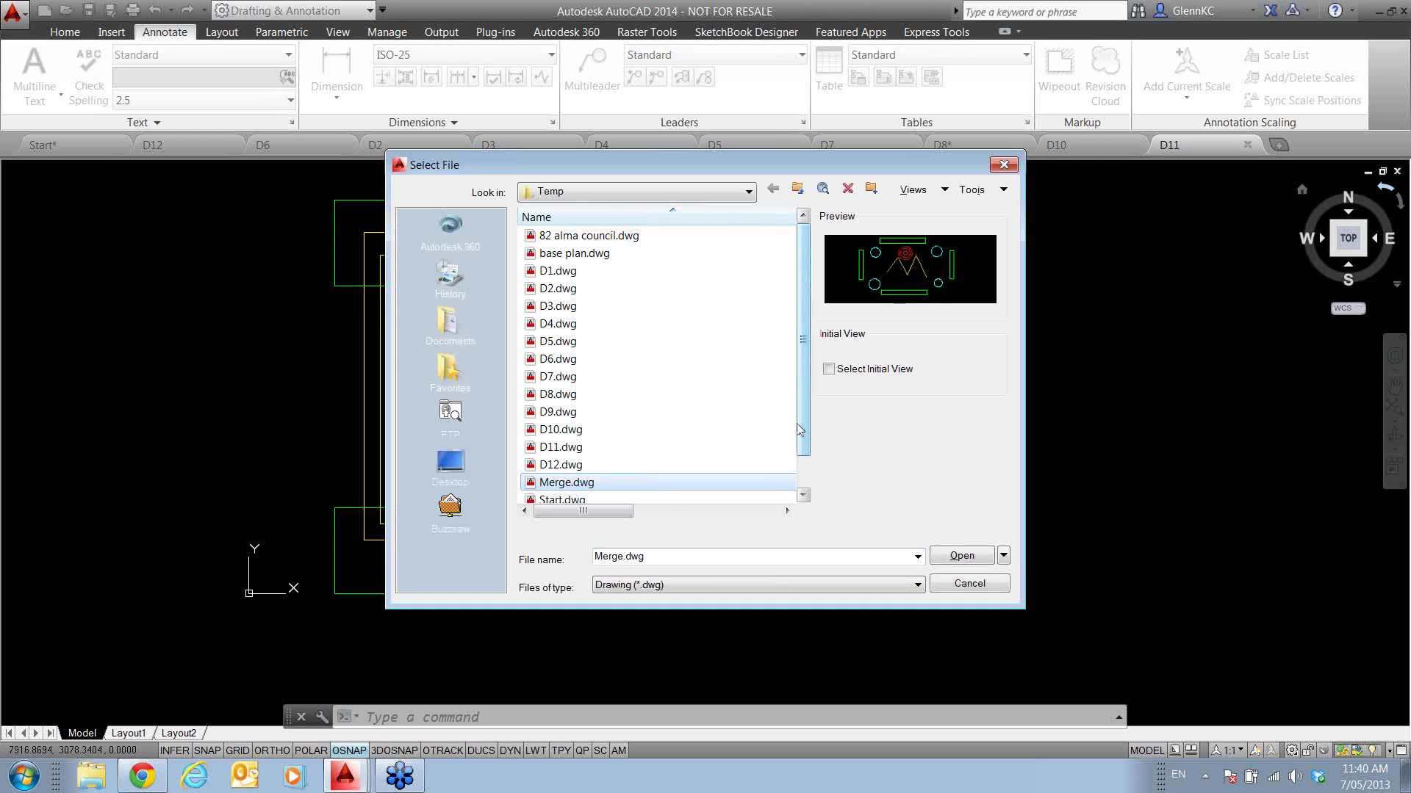
click(969, 584)
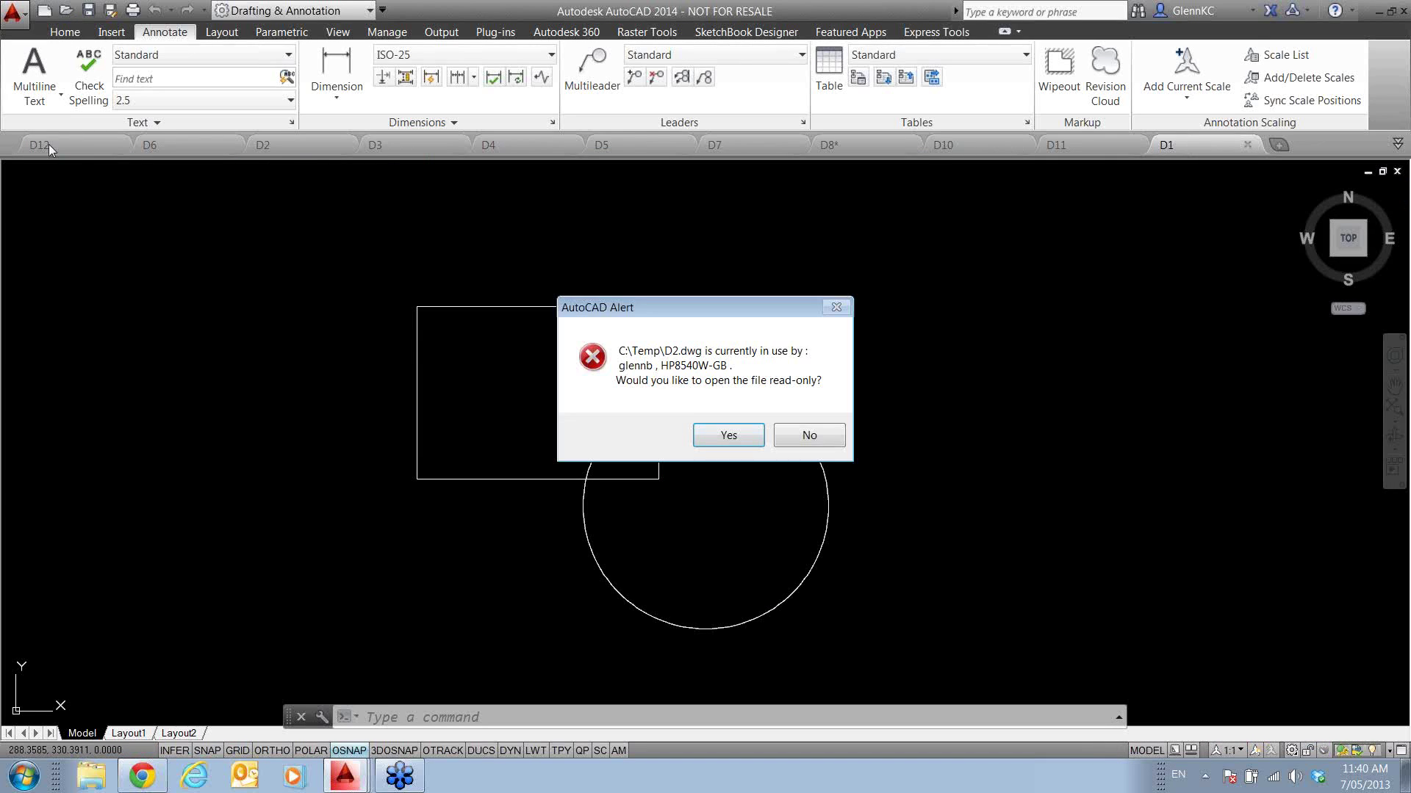
click(807, 441)
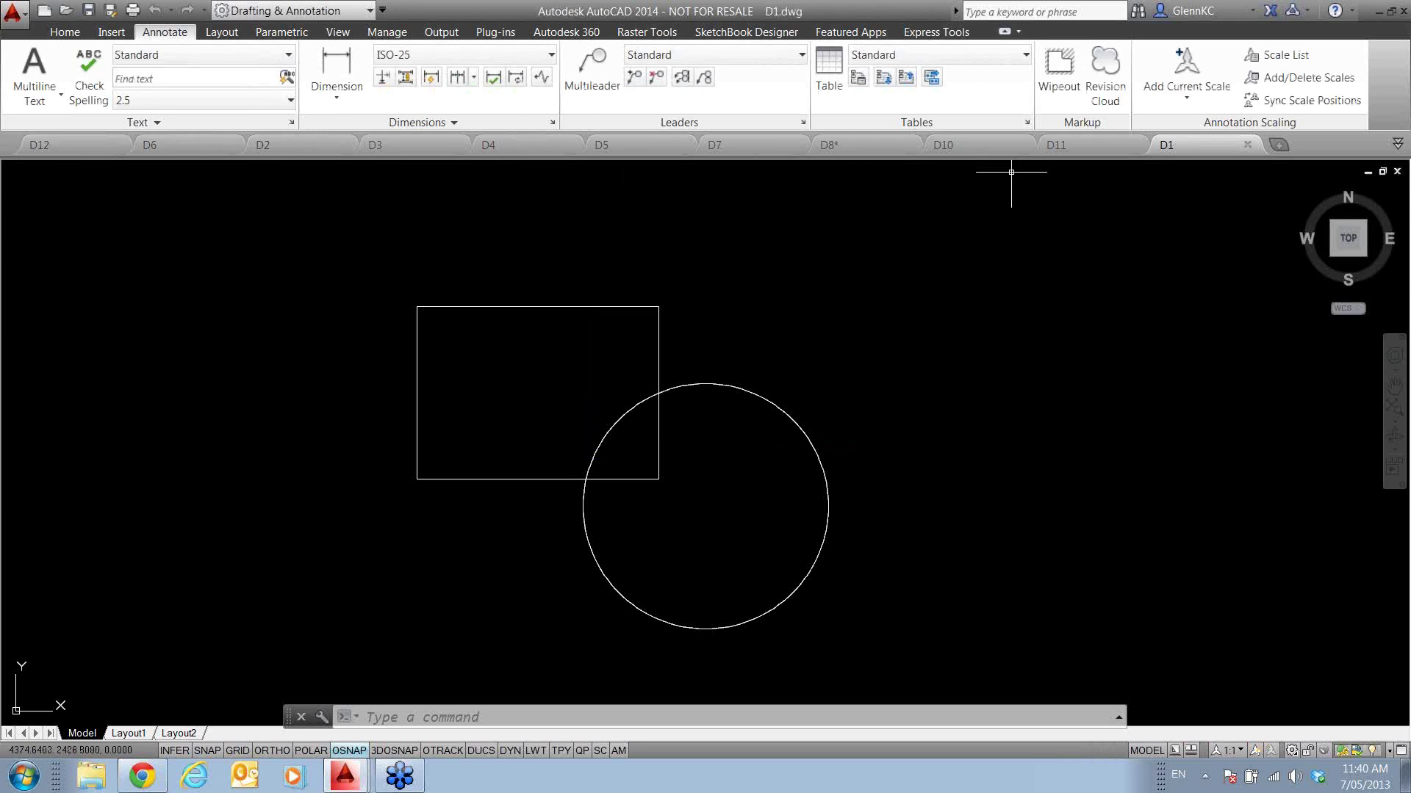
click(1397, 144)
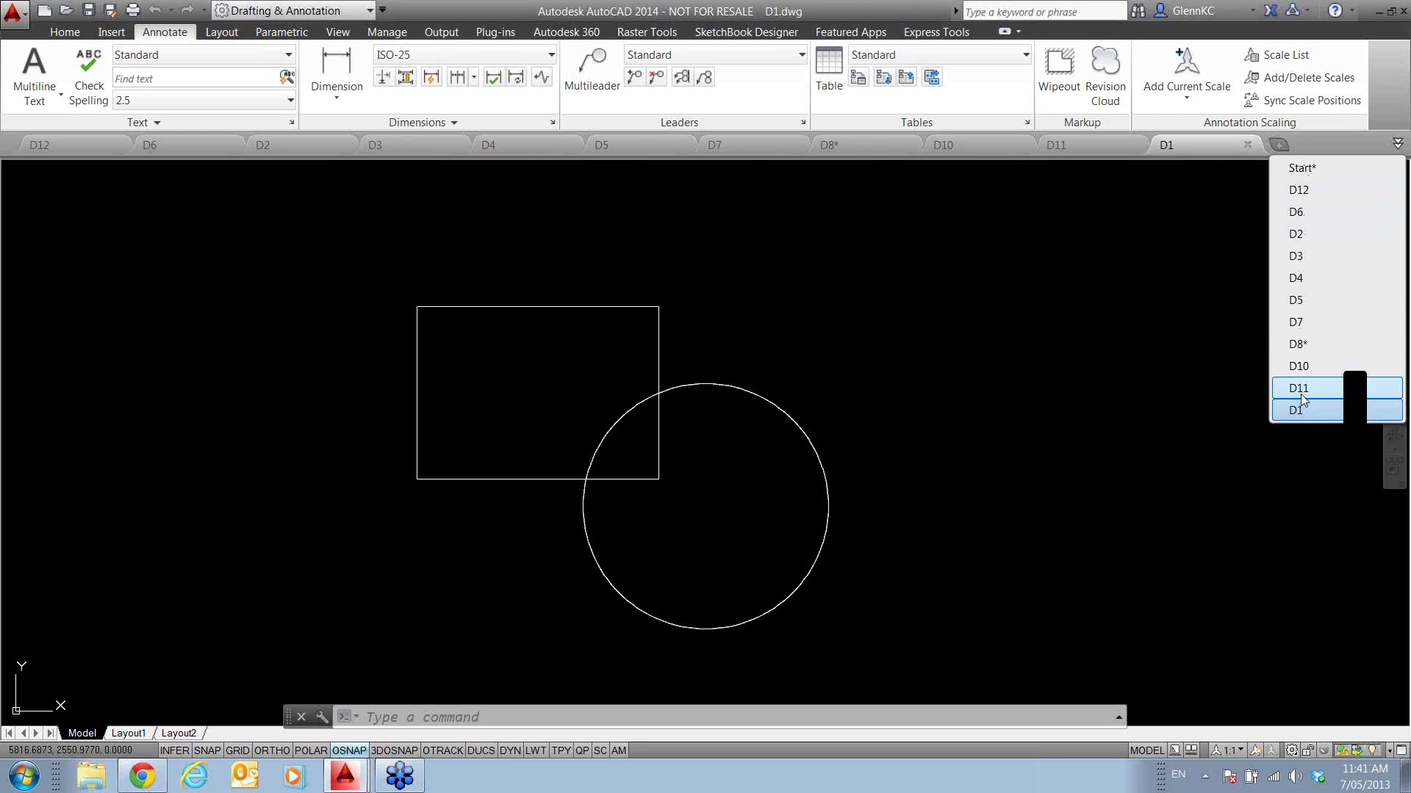
click(1294, 301)
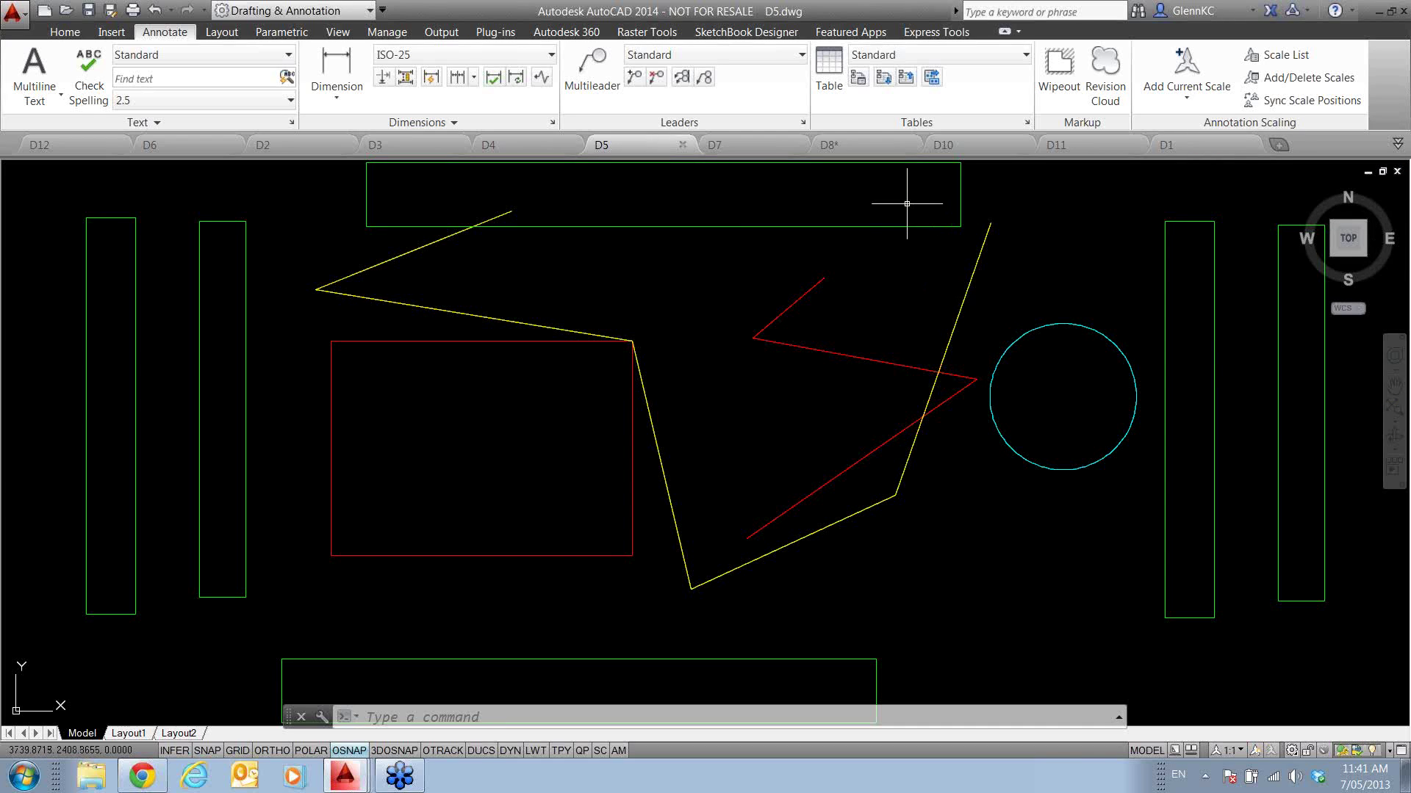
right_click(636, 147)
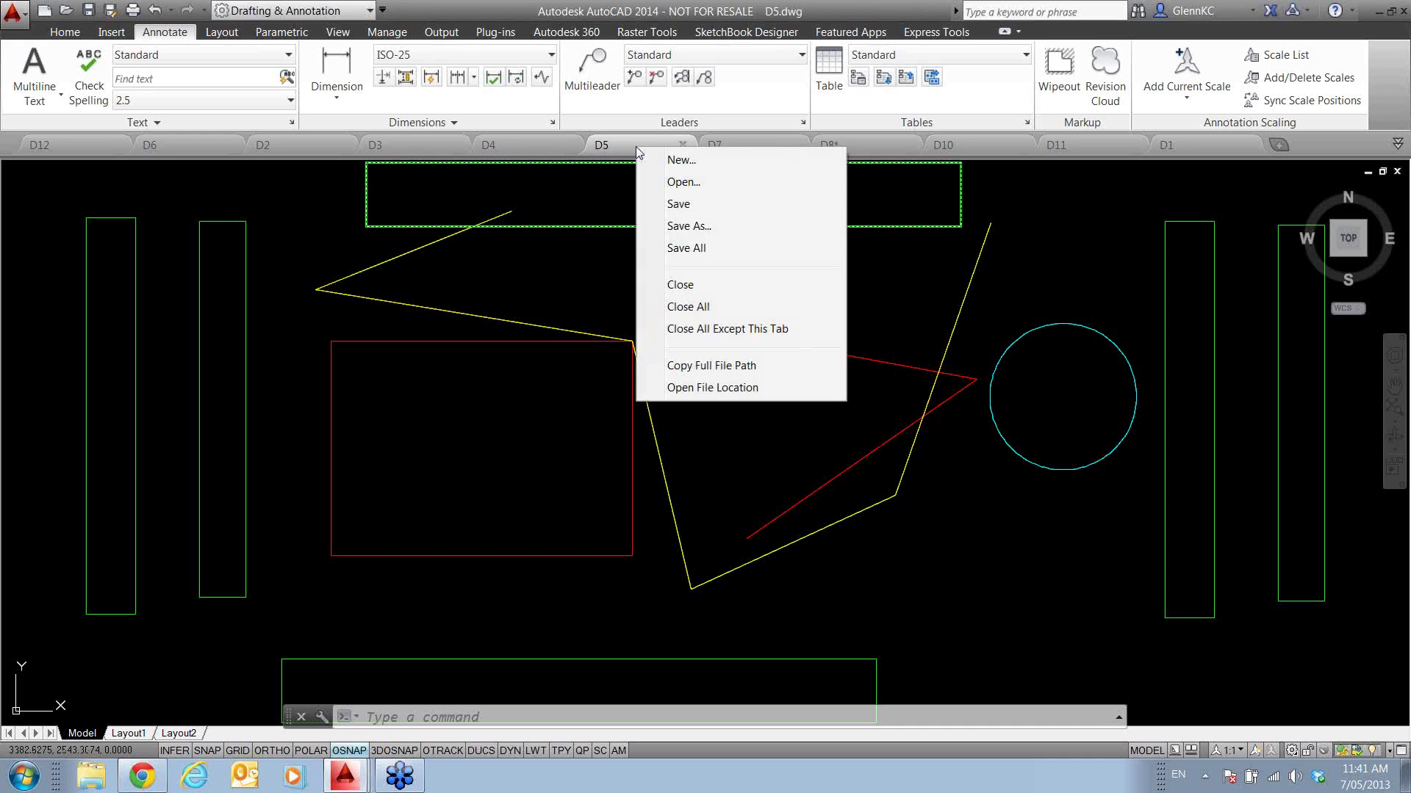
click(729, 333)
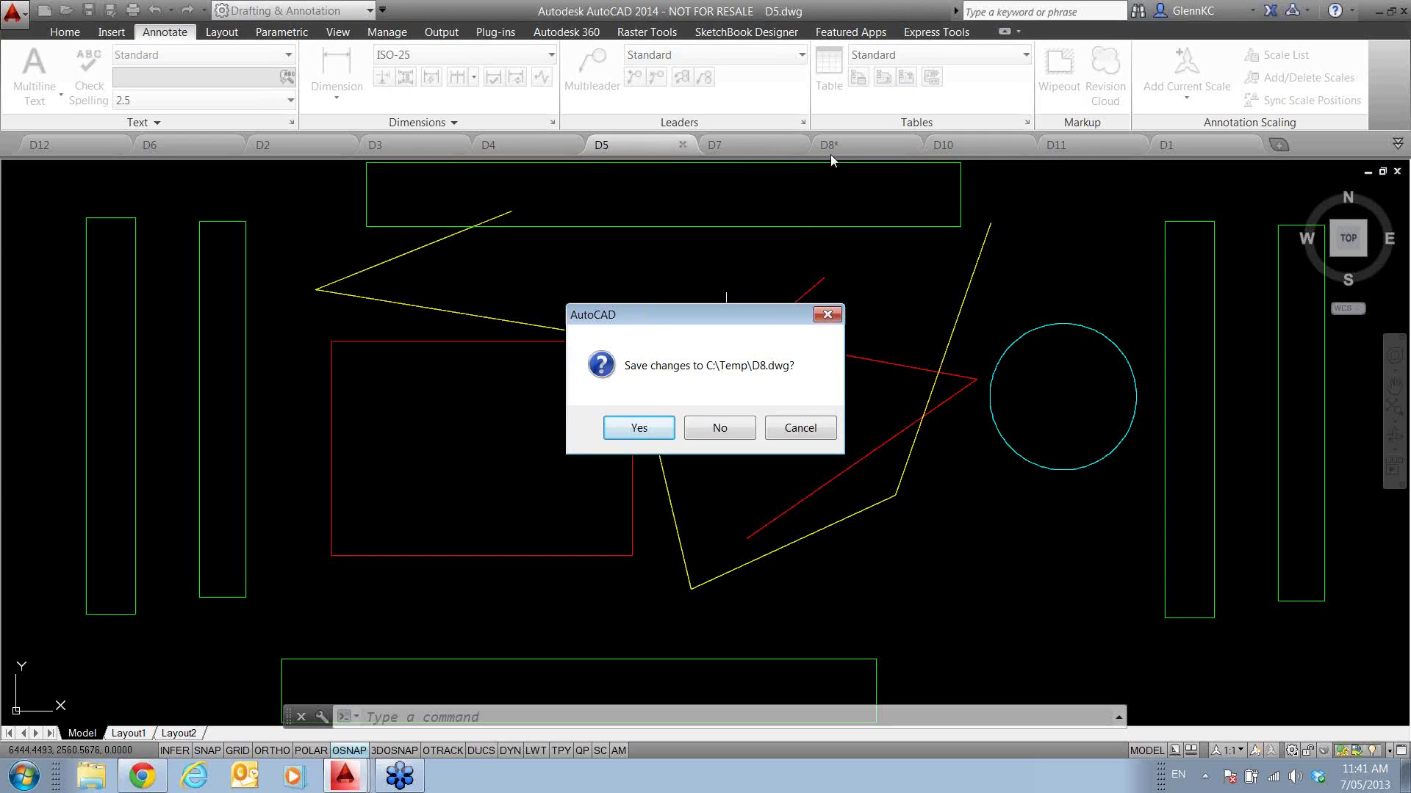
click(689, 437)
click(720, 429)
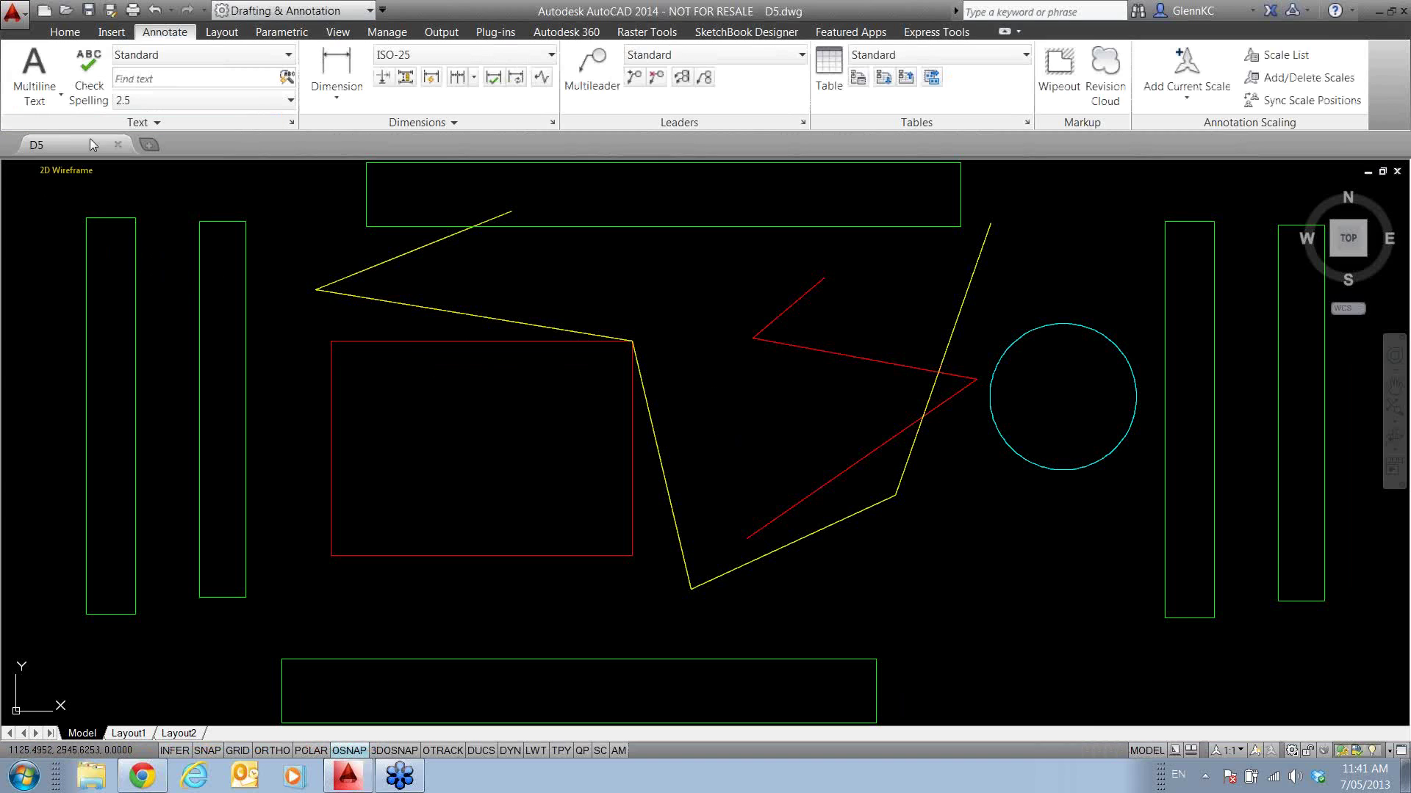
click(148, 145)
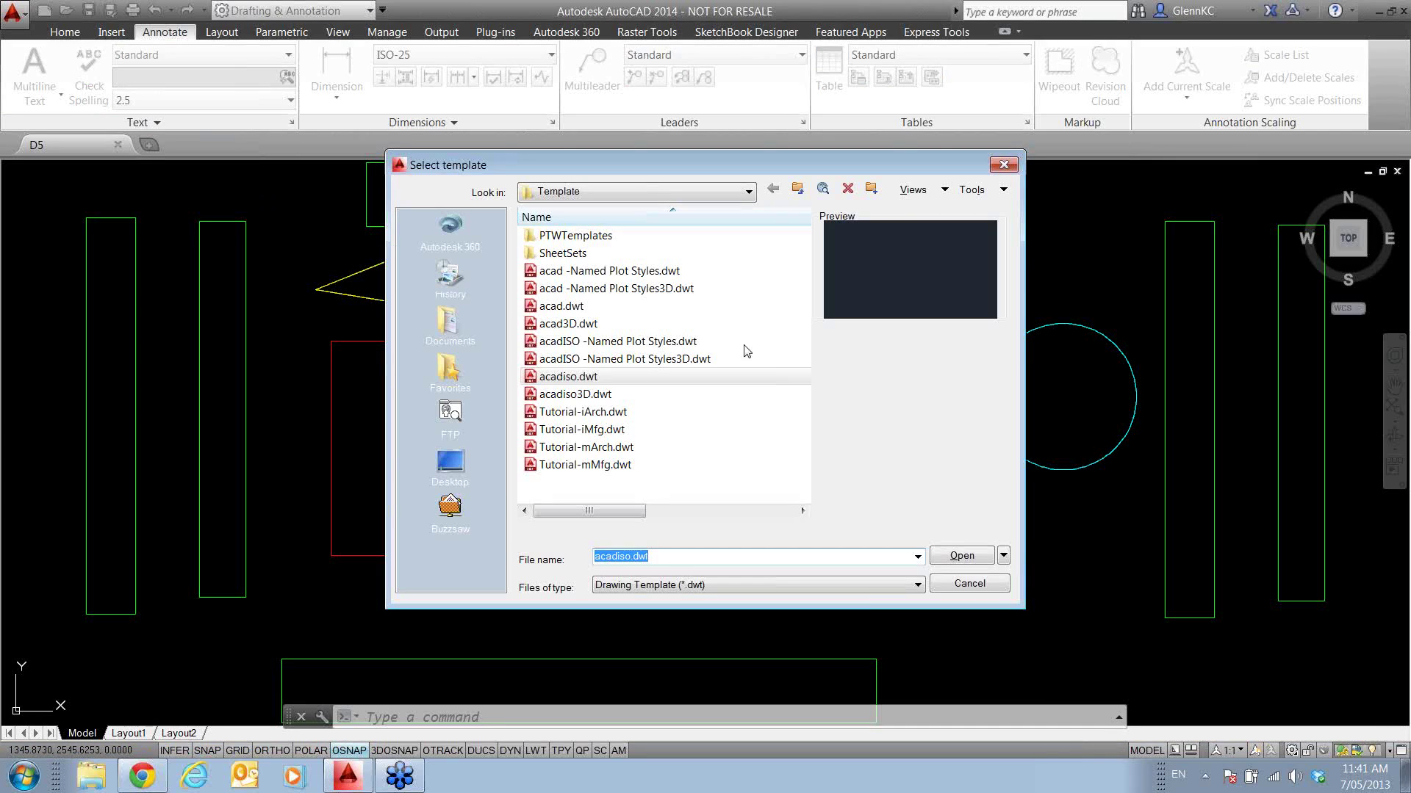
click(975, 584)
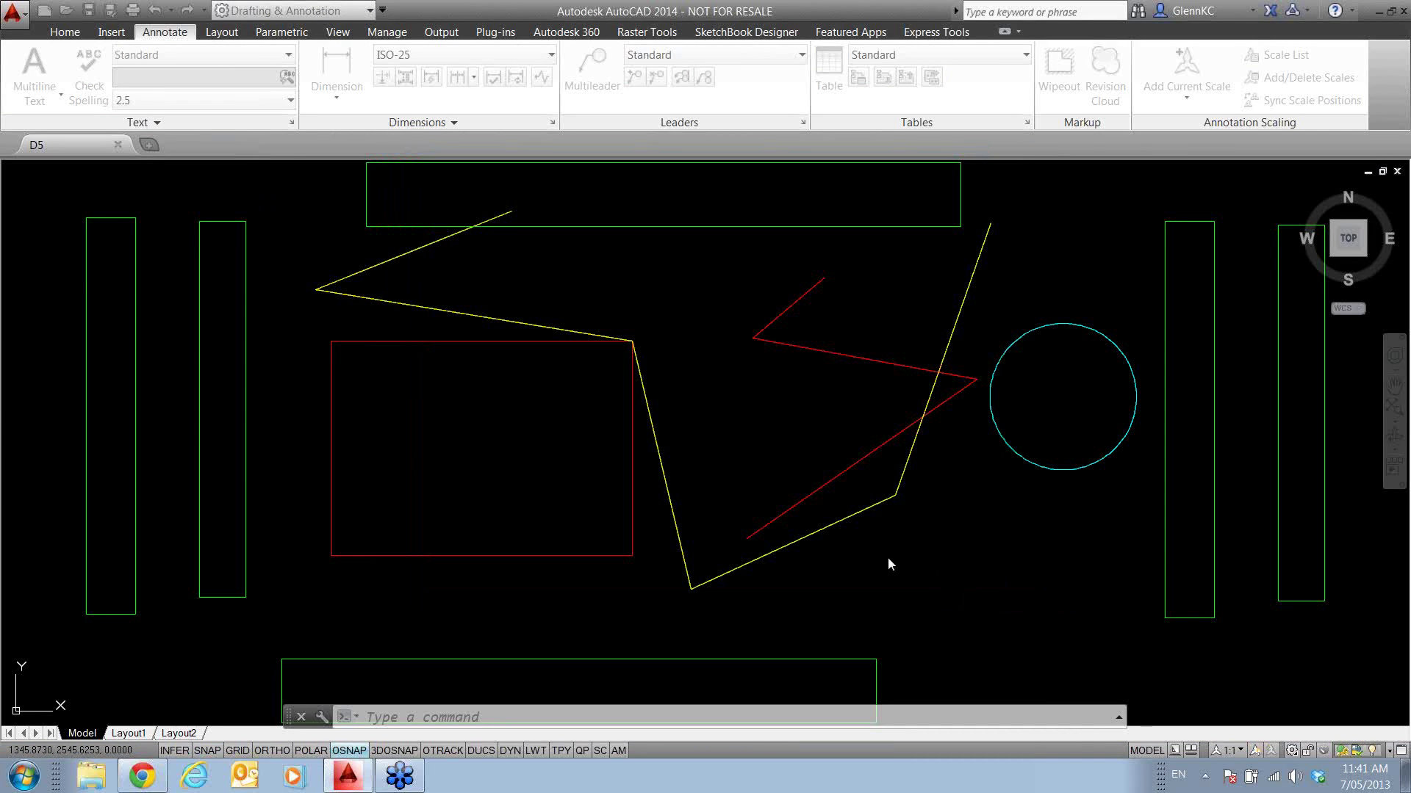
right_click(184, 144)
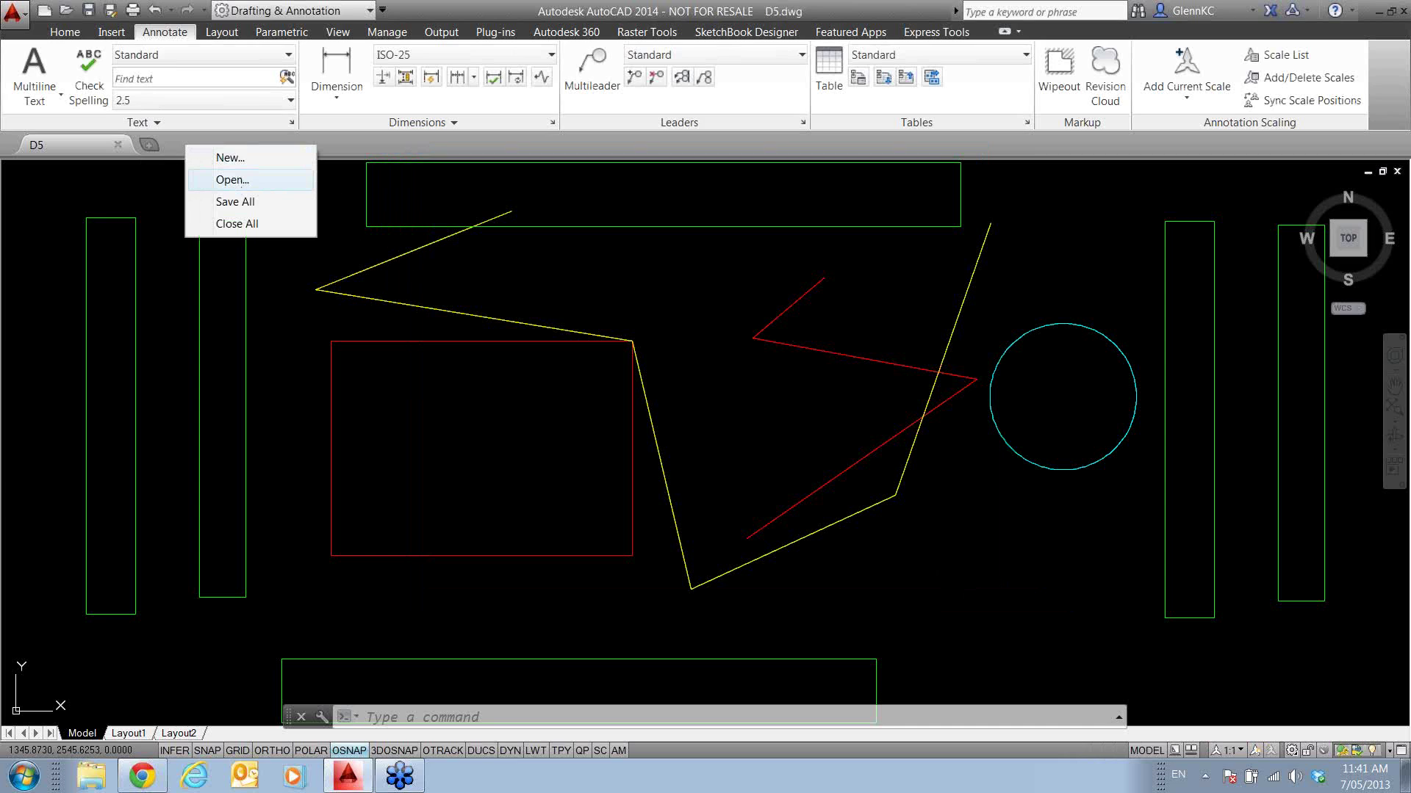
click(232, 180)
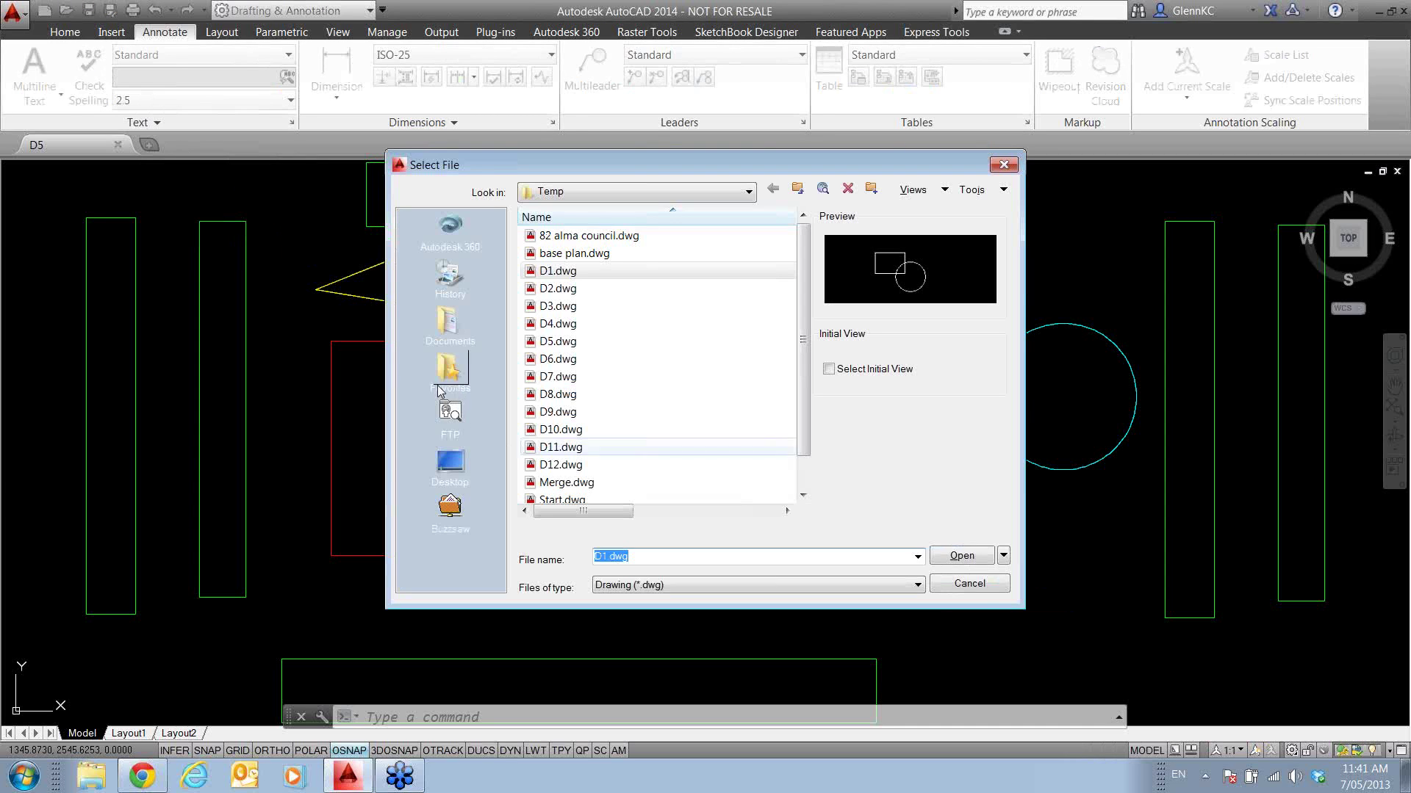
click(969, 583)
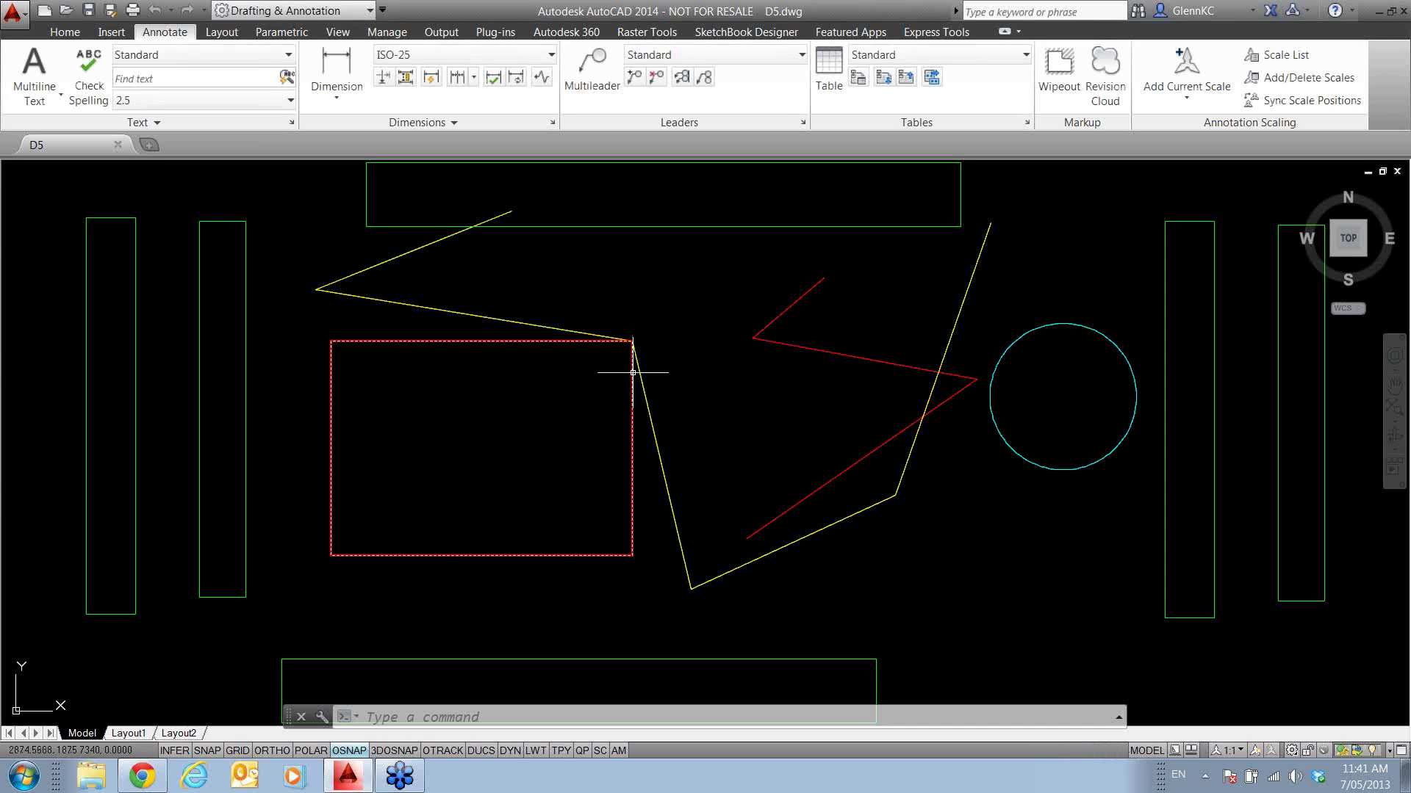
- On the View tab, toggle File Tabs off and back on, then preview and dismiss Quick View Drawings
click(340, 33)
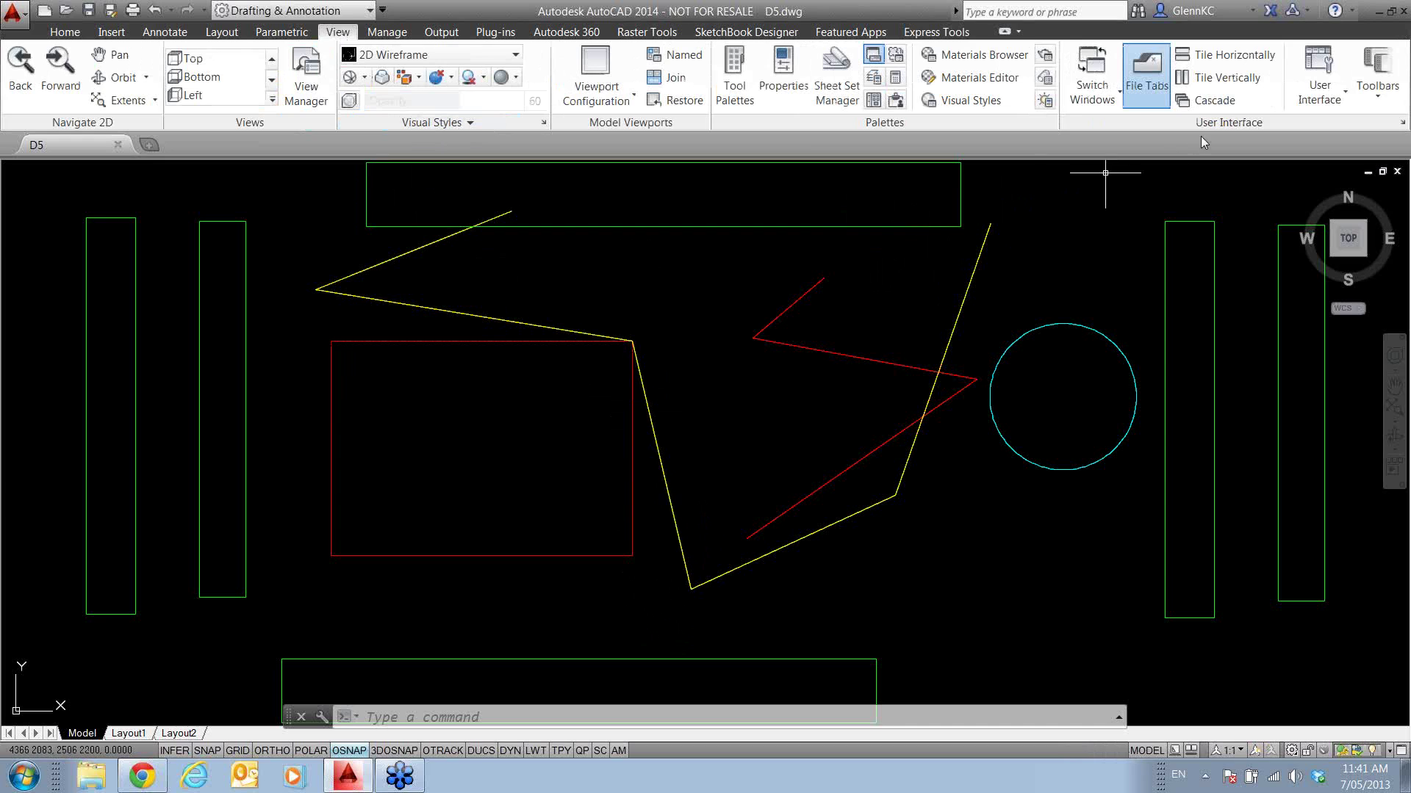
click(1147, 67)
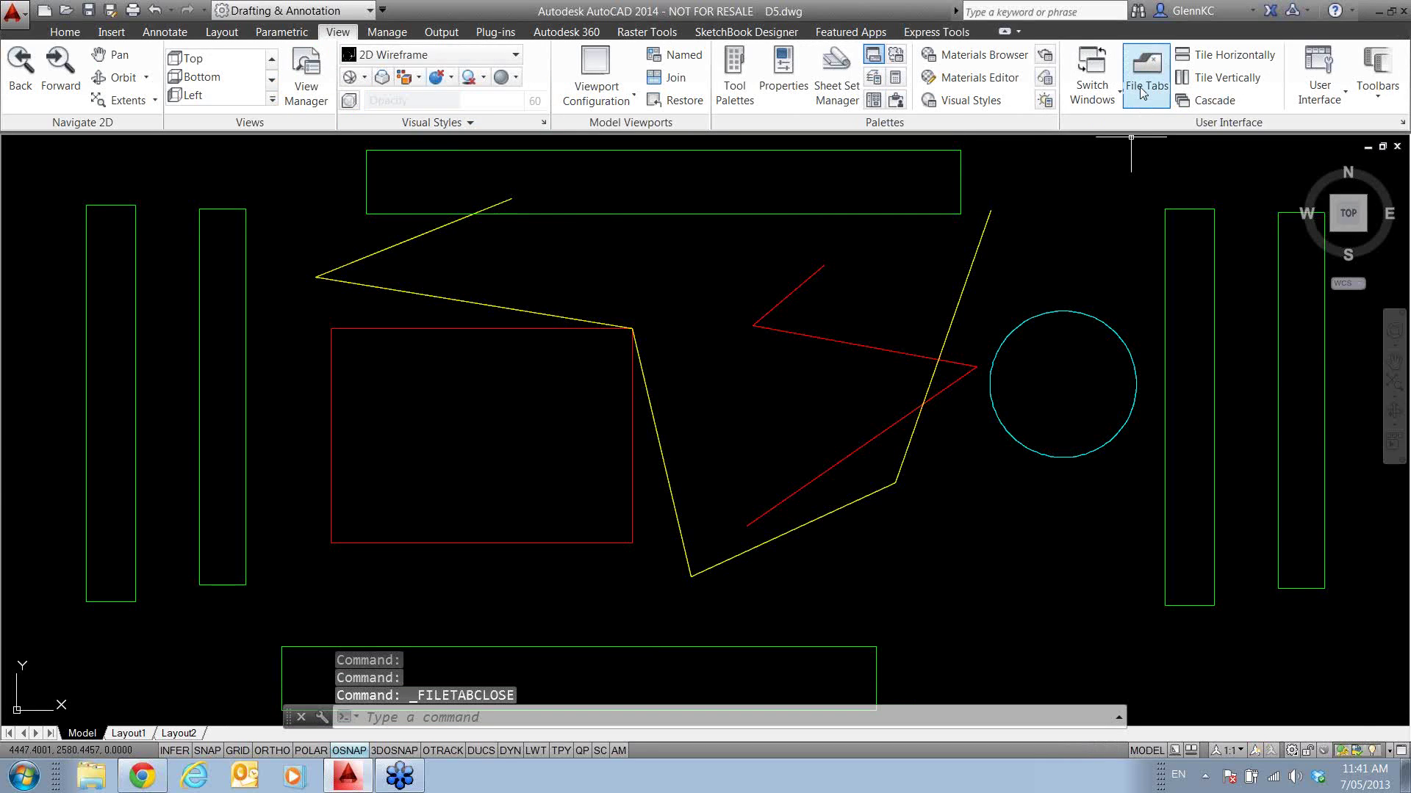
click(1143, 74)
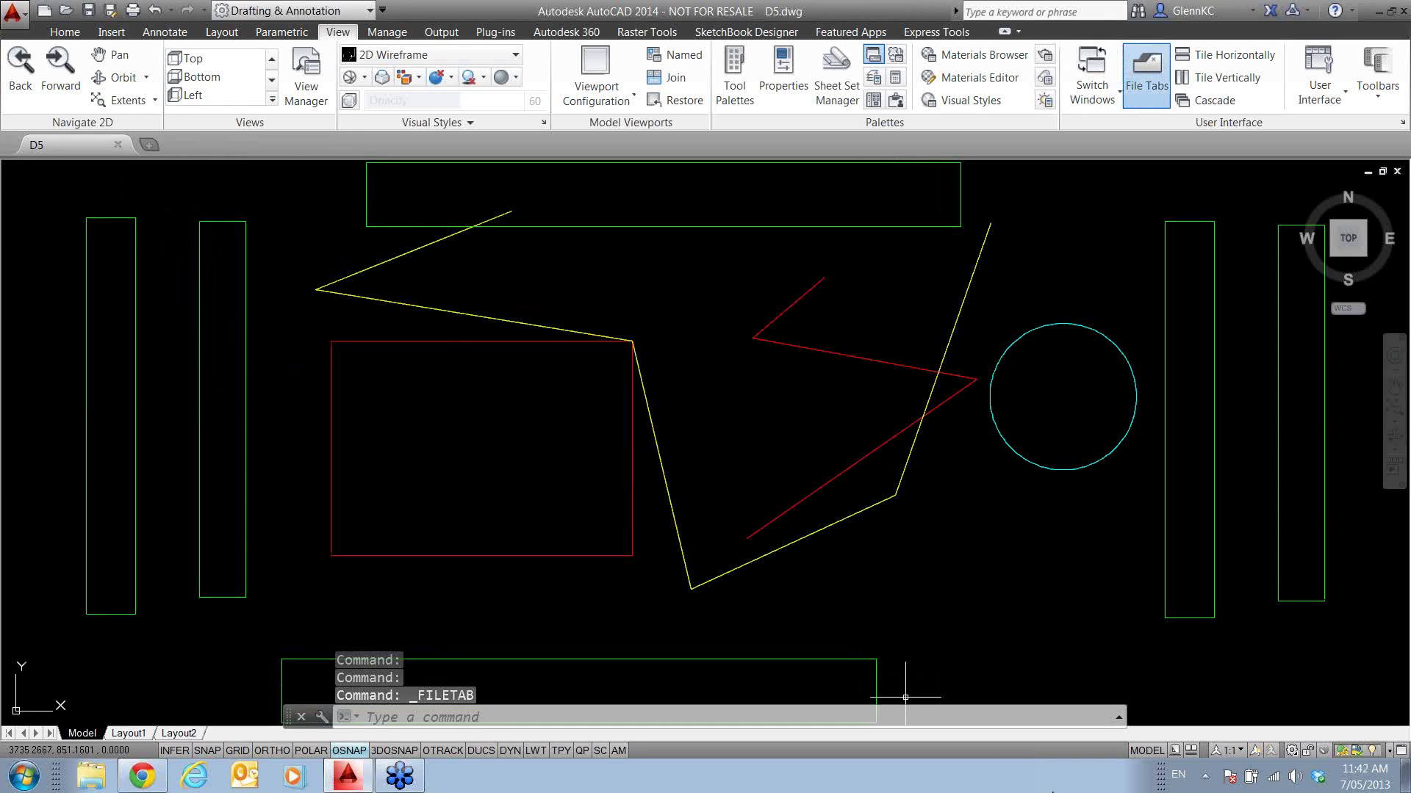
click(1191, 750)
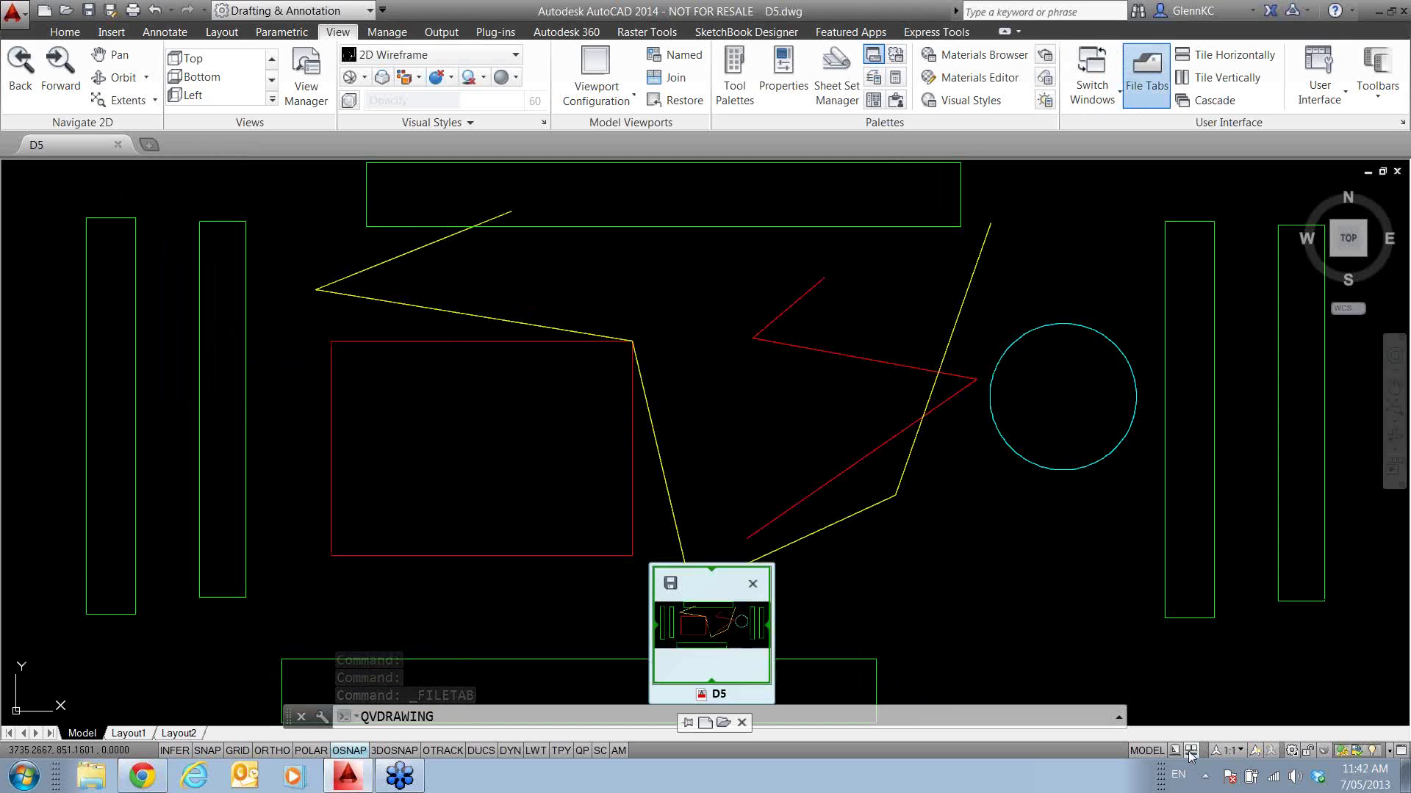
key(Escape)
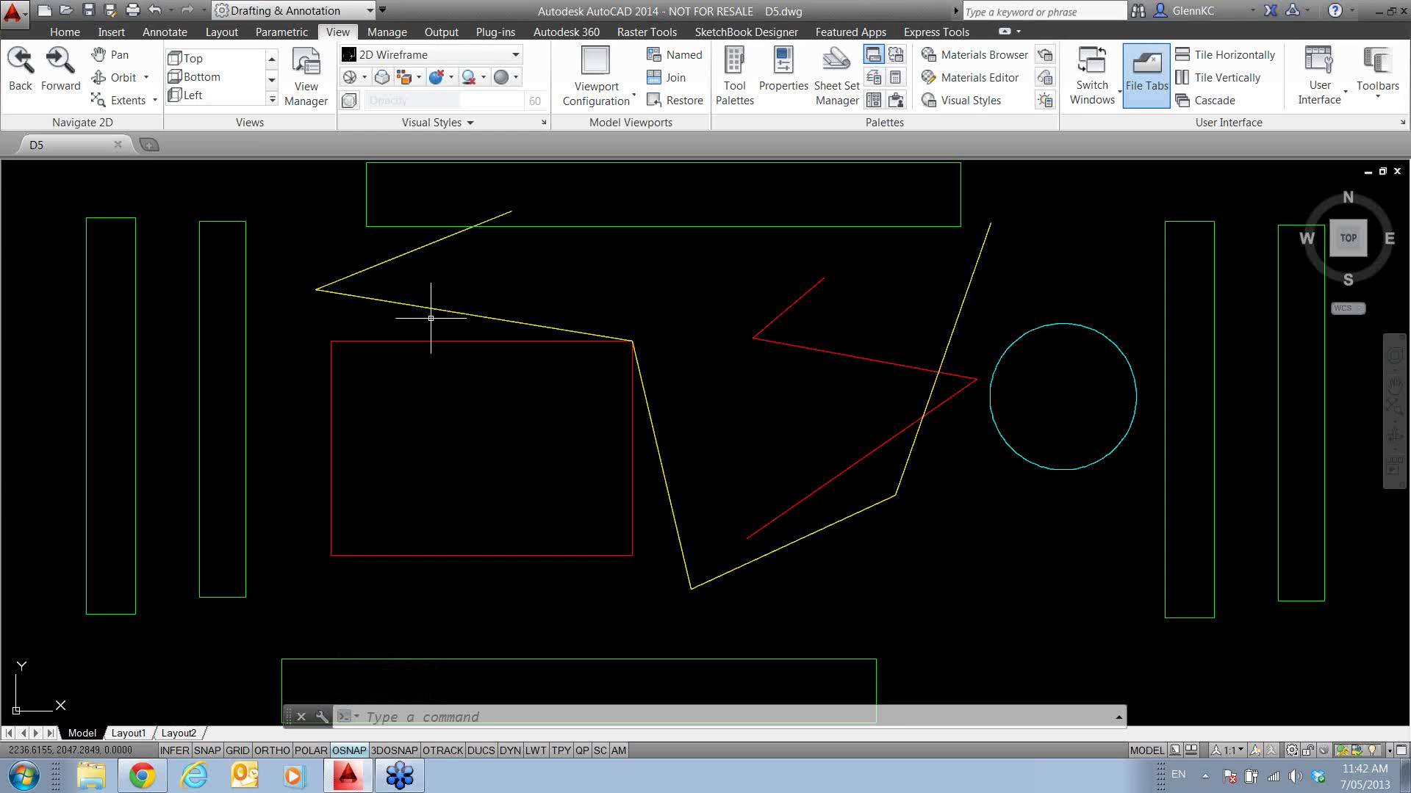
- Start a new drawing from acadiso.dwt and turn its grid off with F7
click(46, 13)
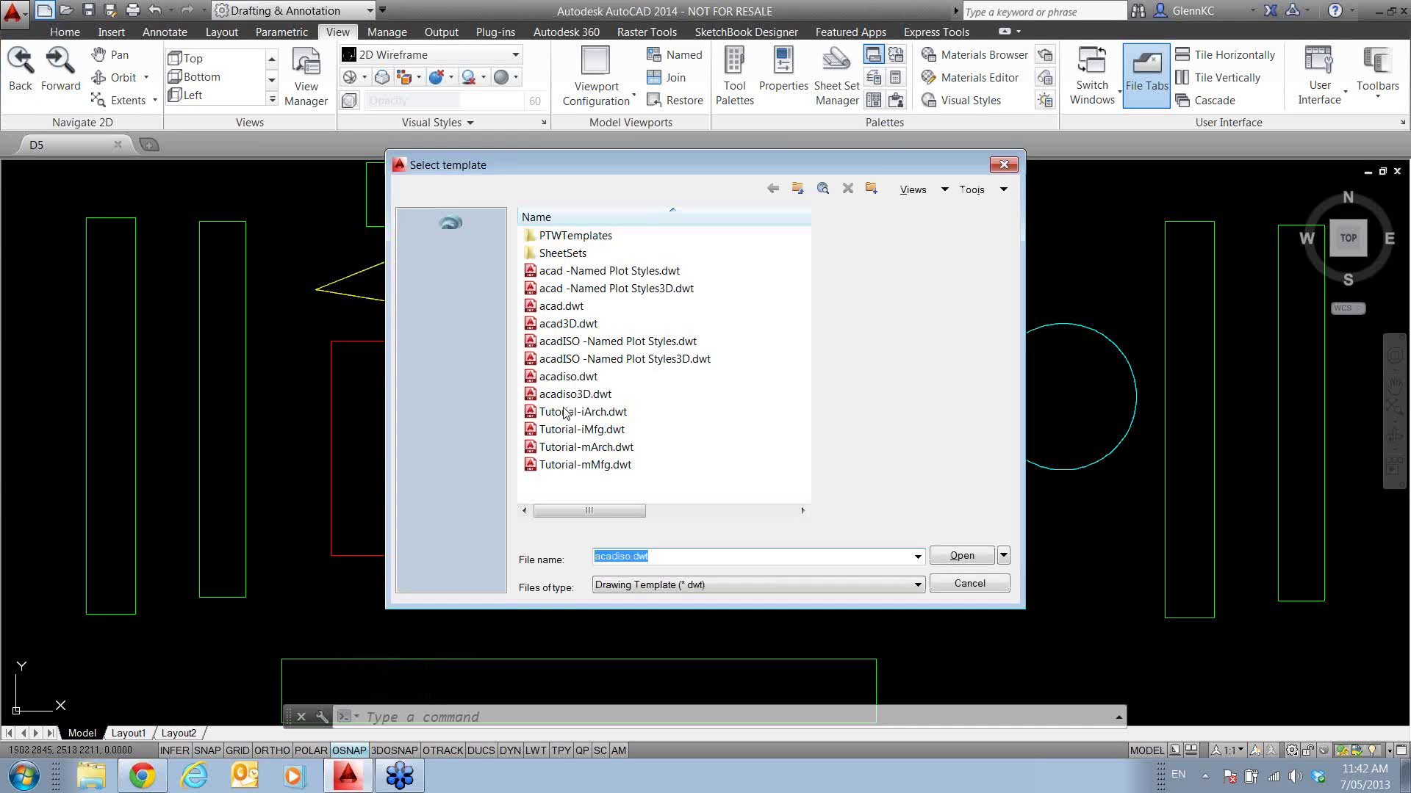
click(962, 558)
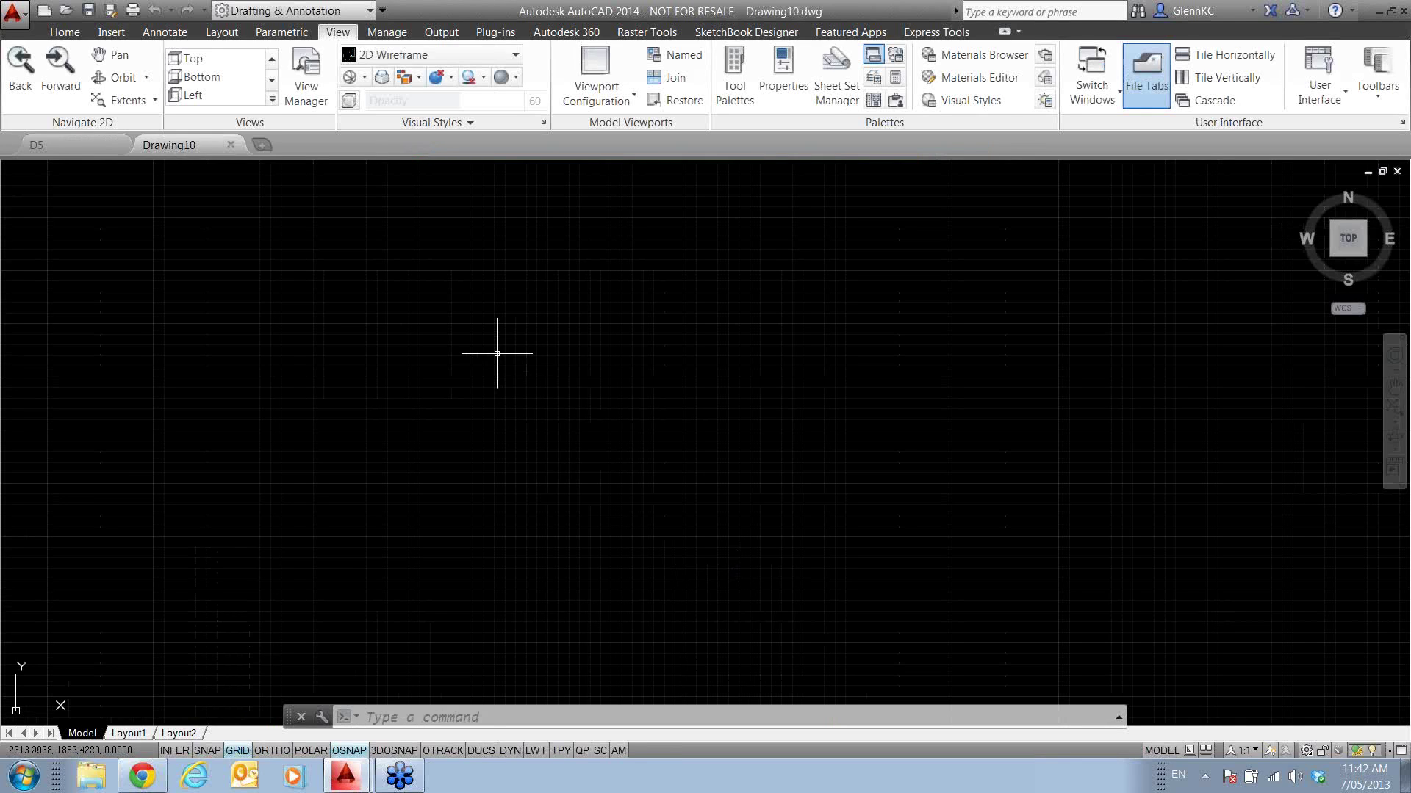
key(F7)
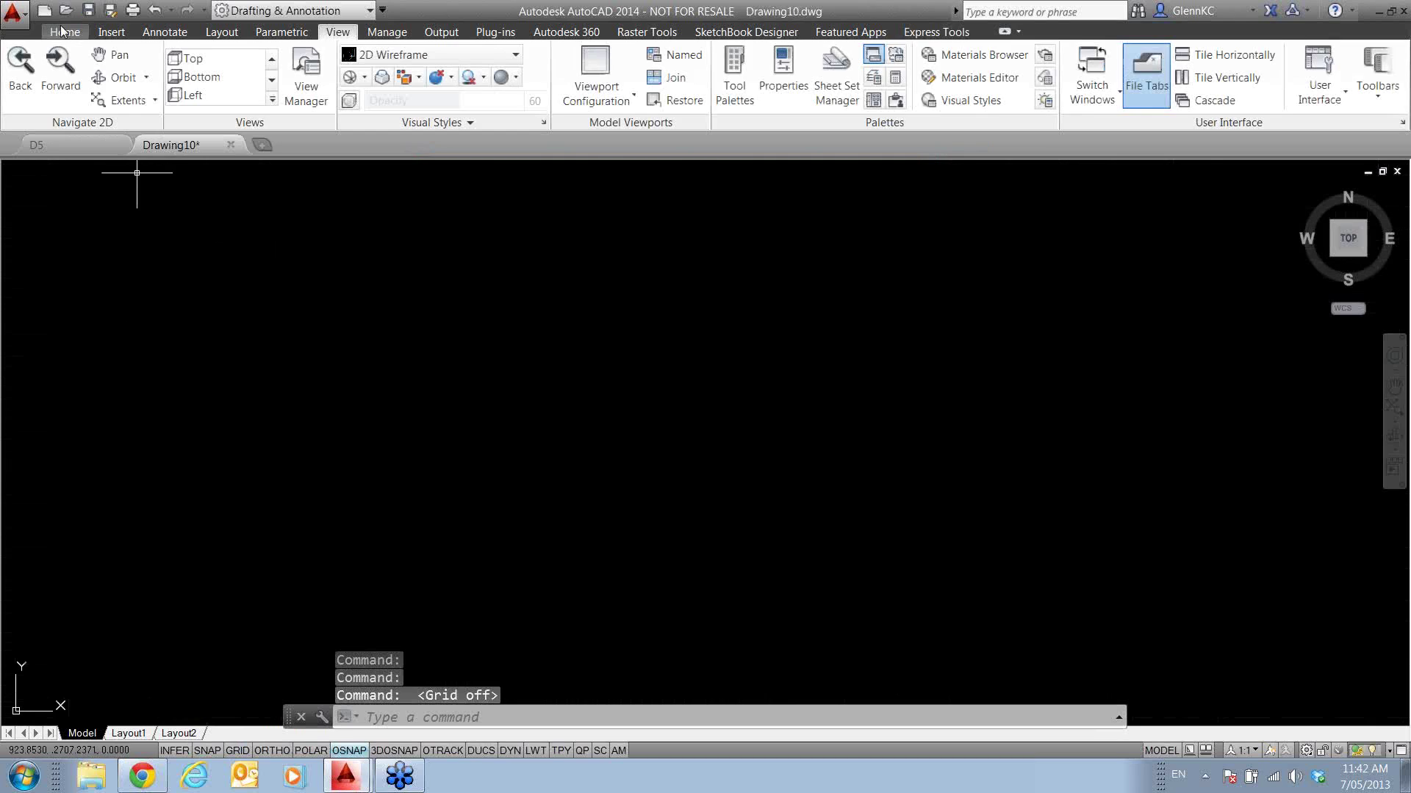
- In Layer Properties, add new layers up to Layer12, sort them by name, and close the palette
click(65, 31)
click(450, 54)
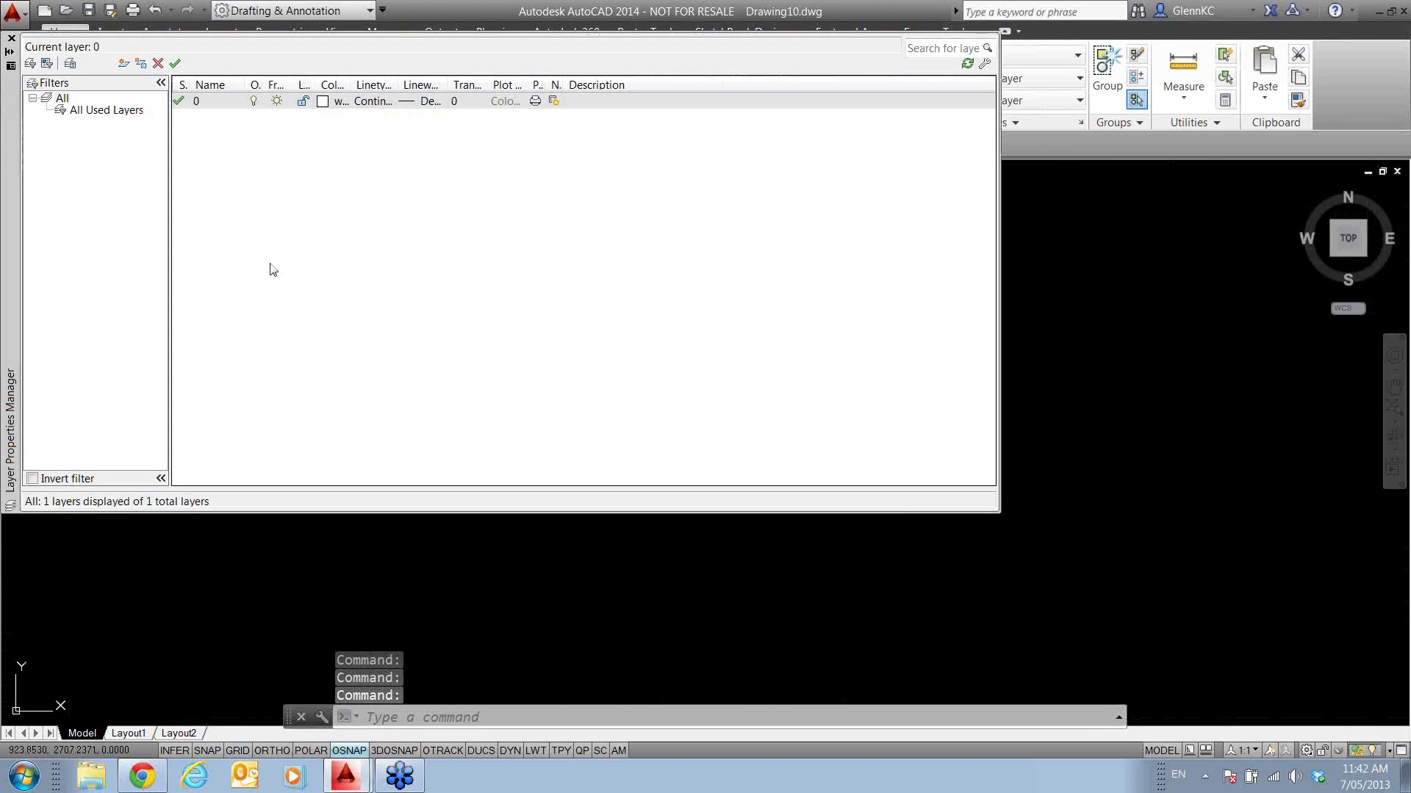
click(123, 64)
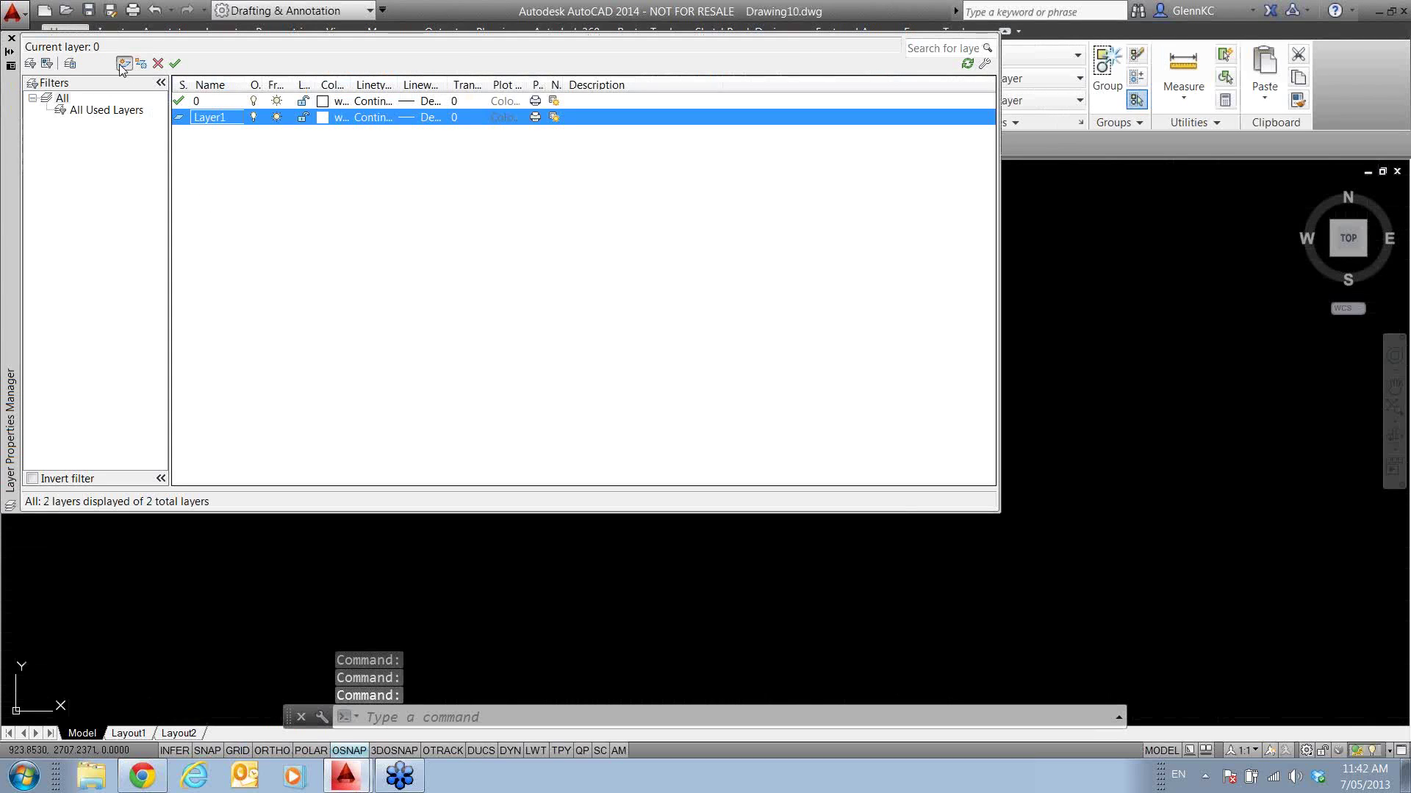
click(124, 64)
click(123, 64)
click(124, 64)
click(124, 64)
click(124, 64)
click(124, 64)
click(123, 64)
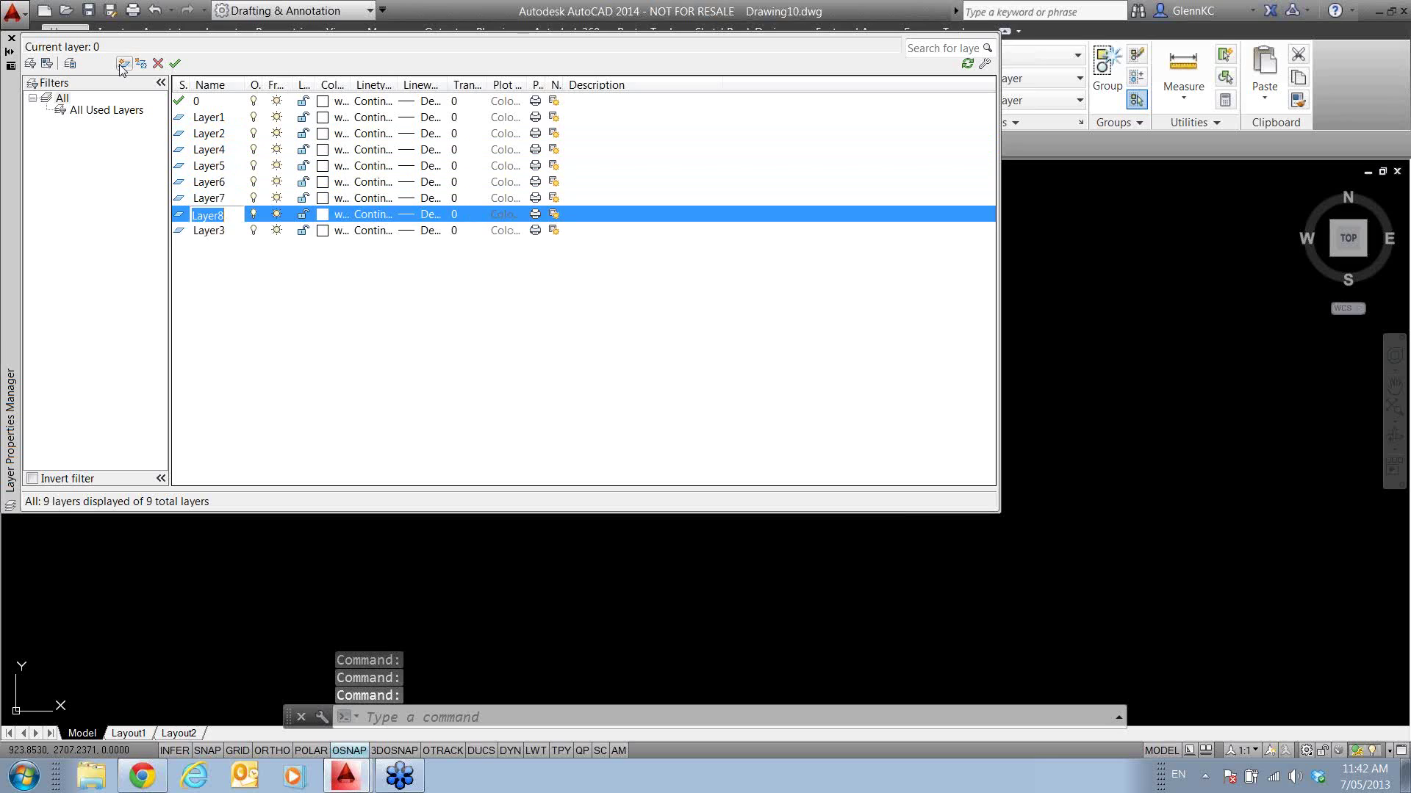
click(124, 64)
click(123, 64)
click(123, 64)
click(123, 64)
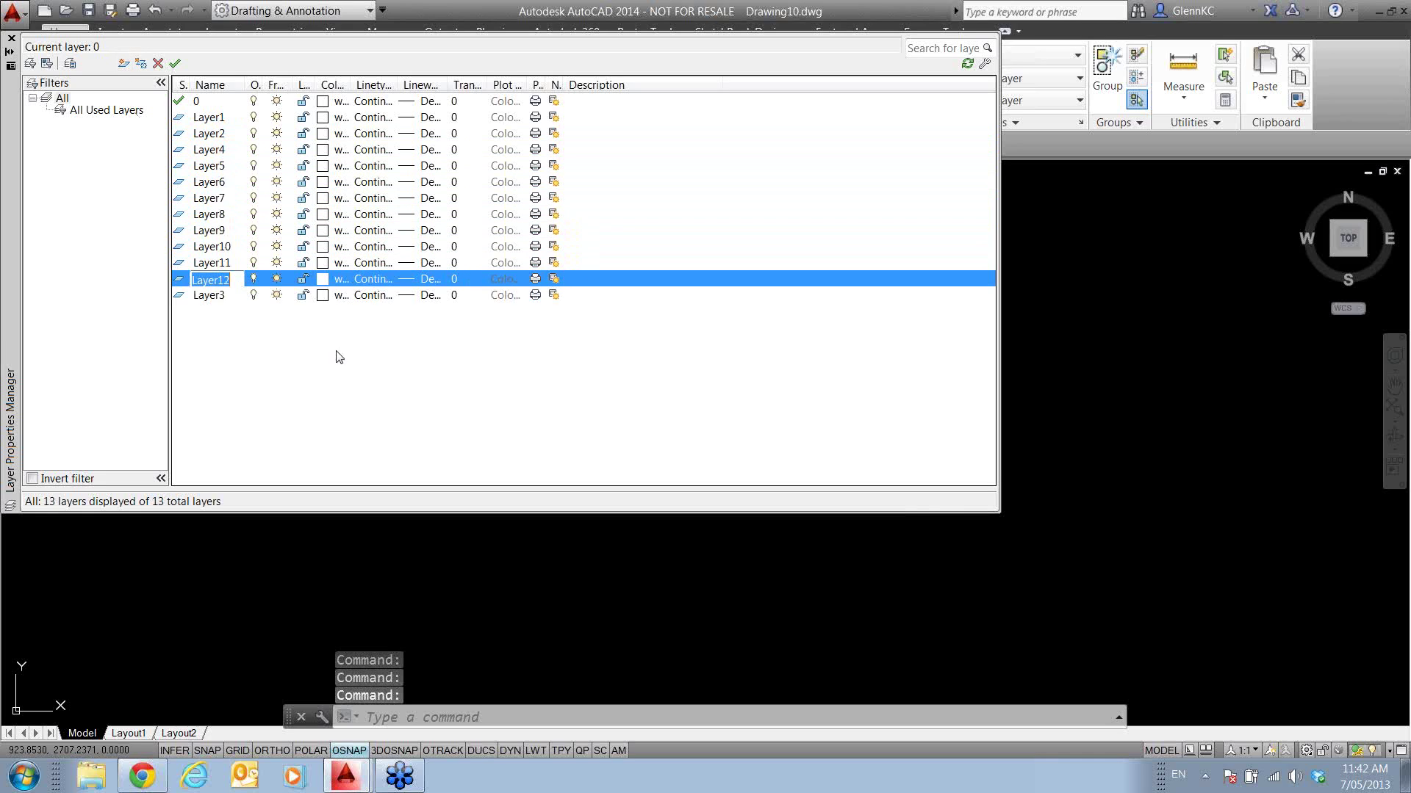
click(215, 86)
click(214, 85)
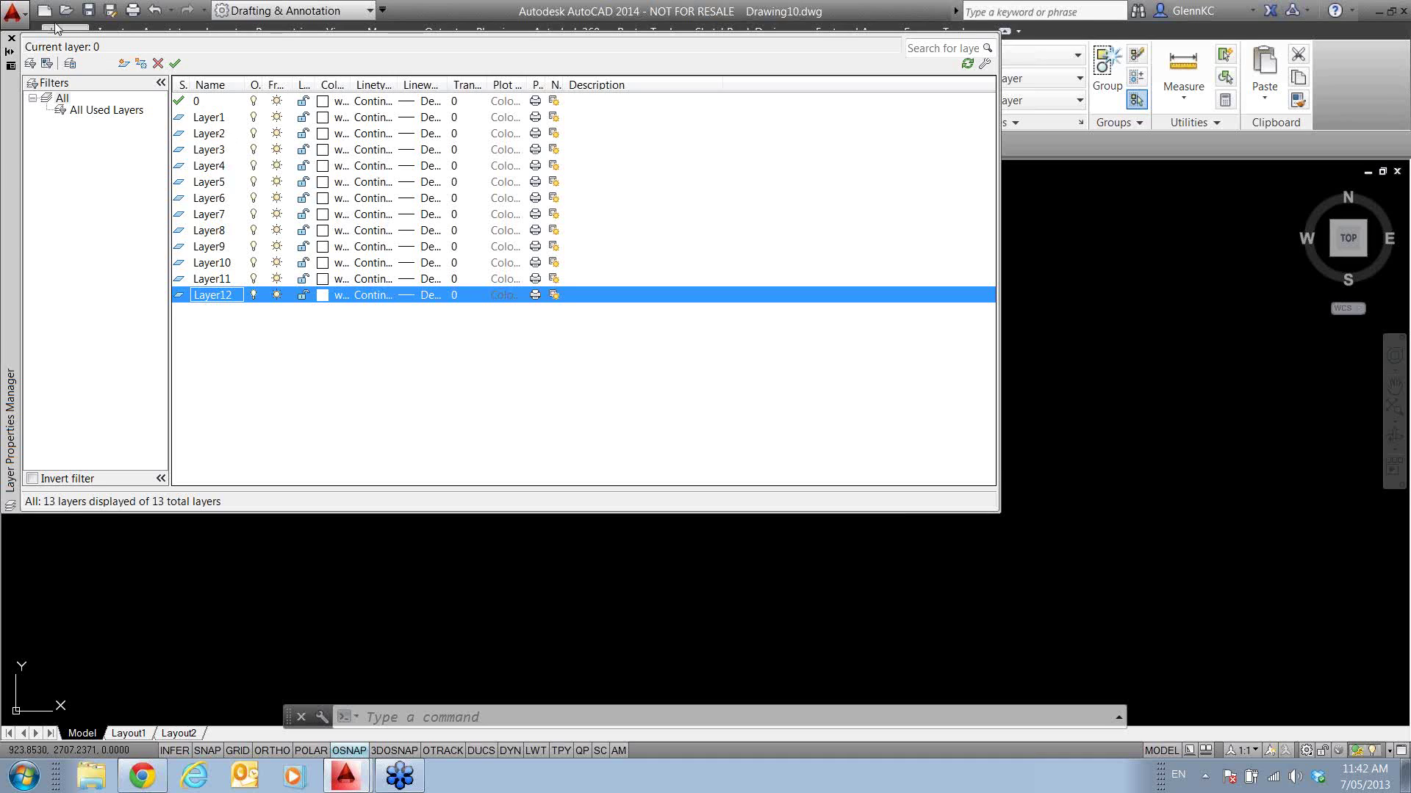
click(12, 38)
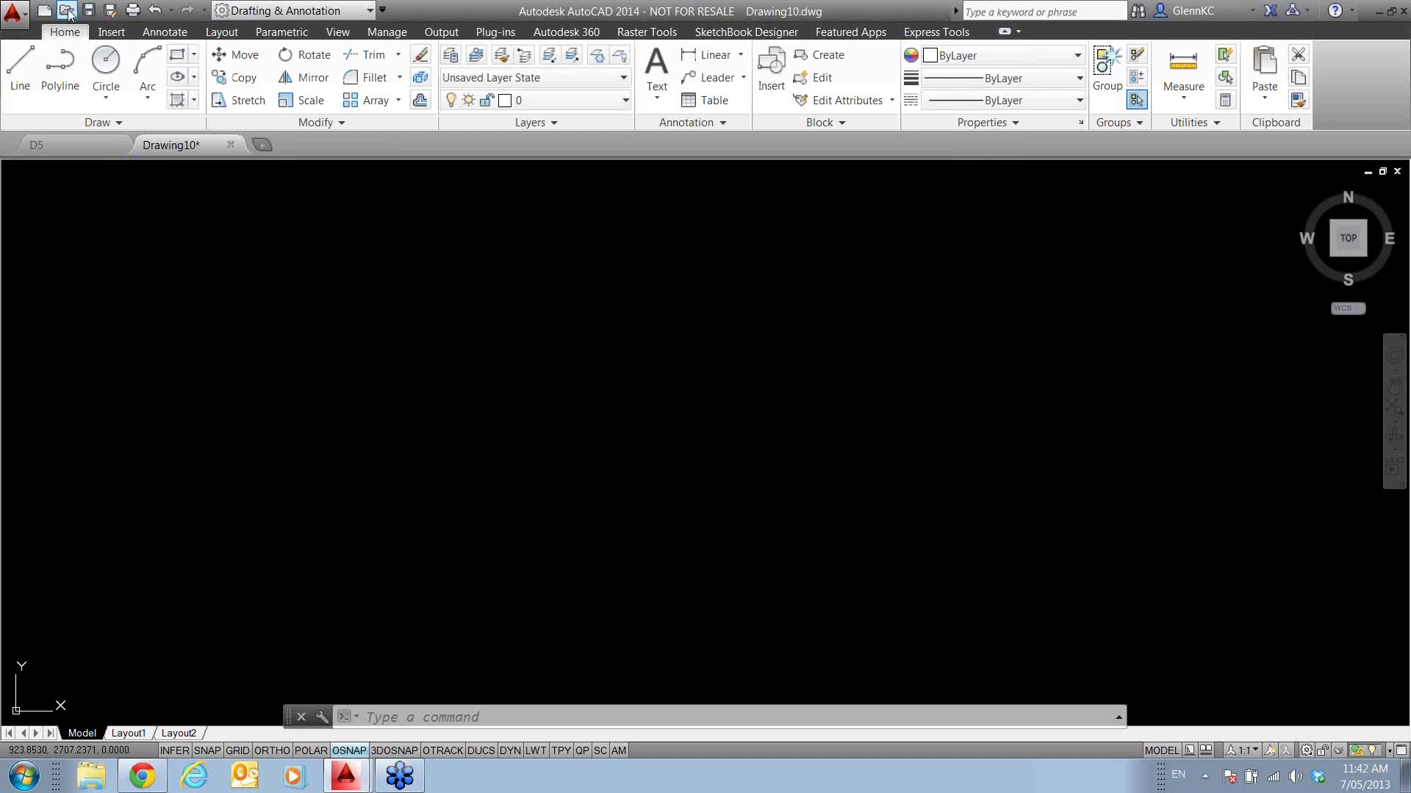
- Open Merge.dwg and check the red concentric circles by selecting, then deselecting them
click(69, 13)
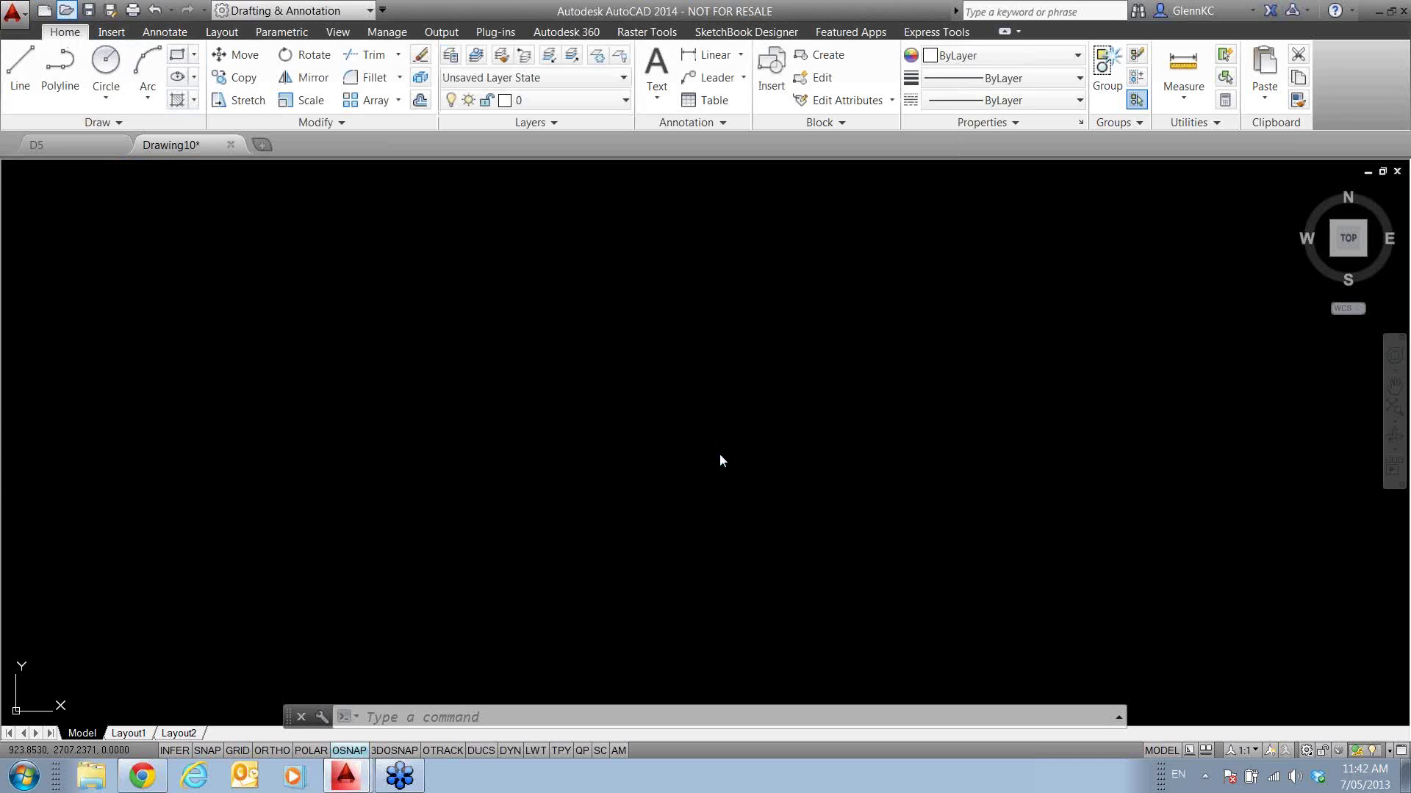
click(576, 485)
double_click(577, 487)
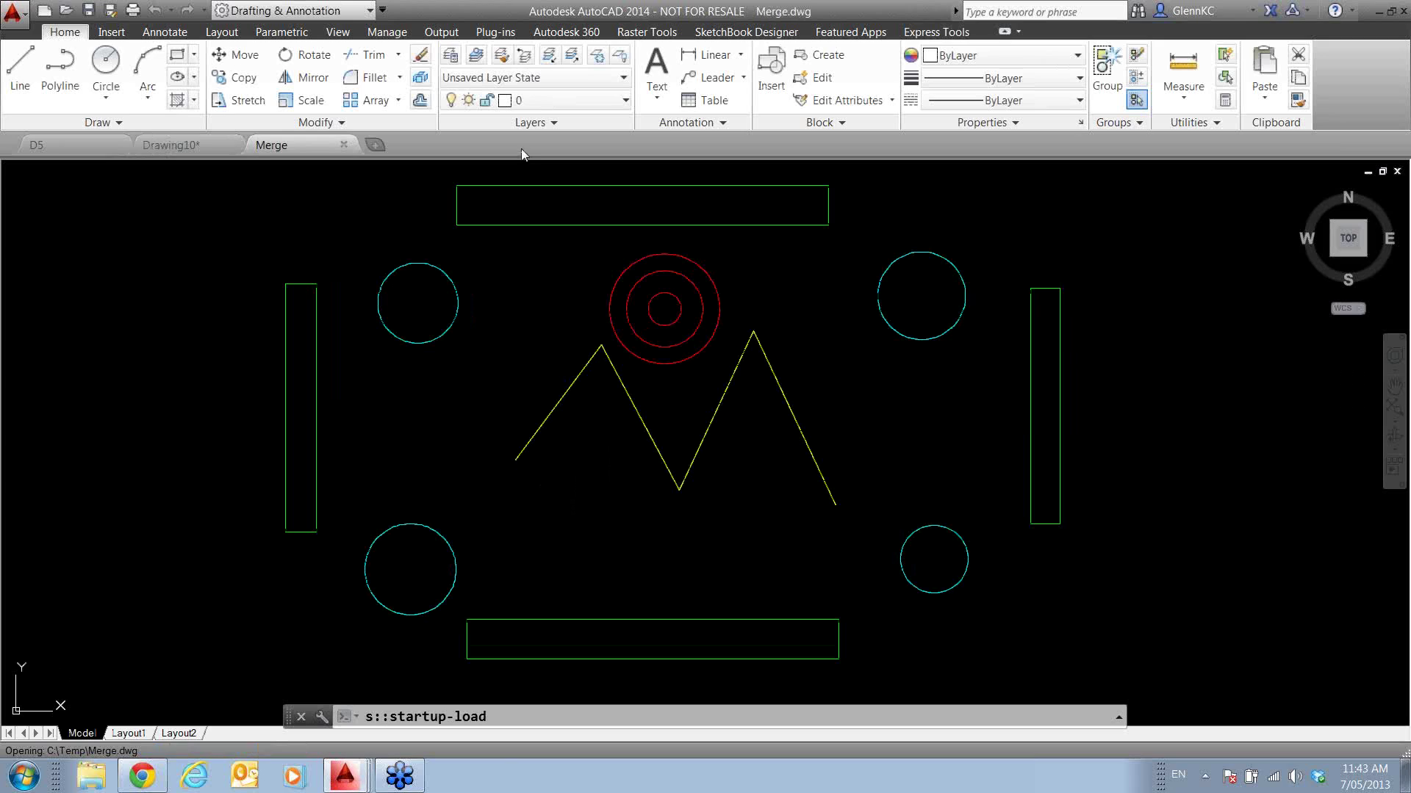
click(672, 254)
key(Escape)
key(Escape)
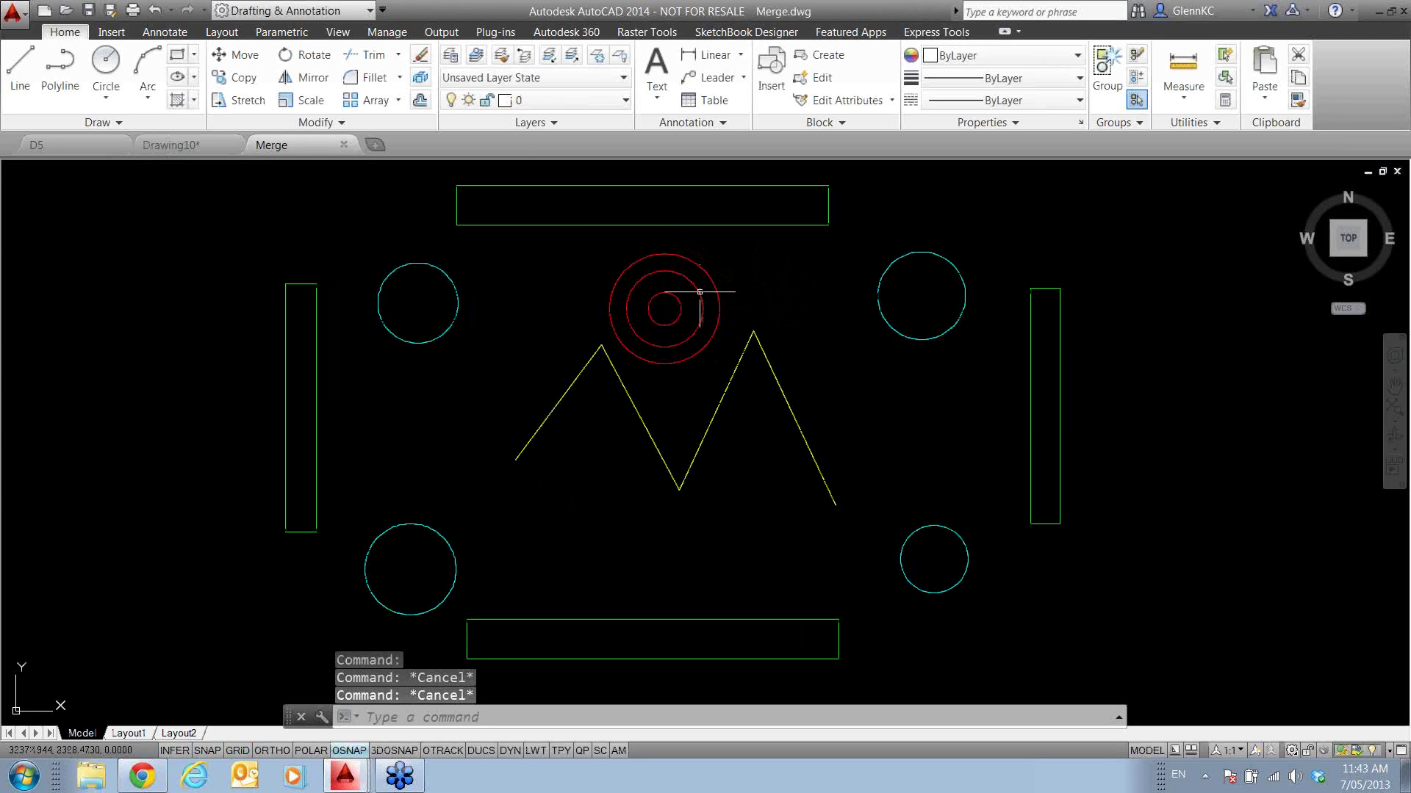
- Merge Layer1 into Layer2 from Layer Properties, confirm, and close the palette
click(451, 55)
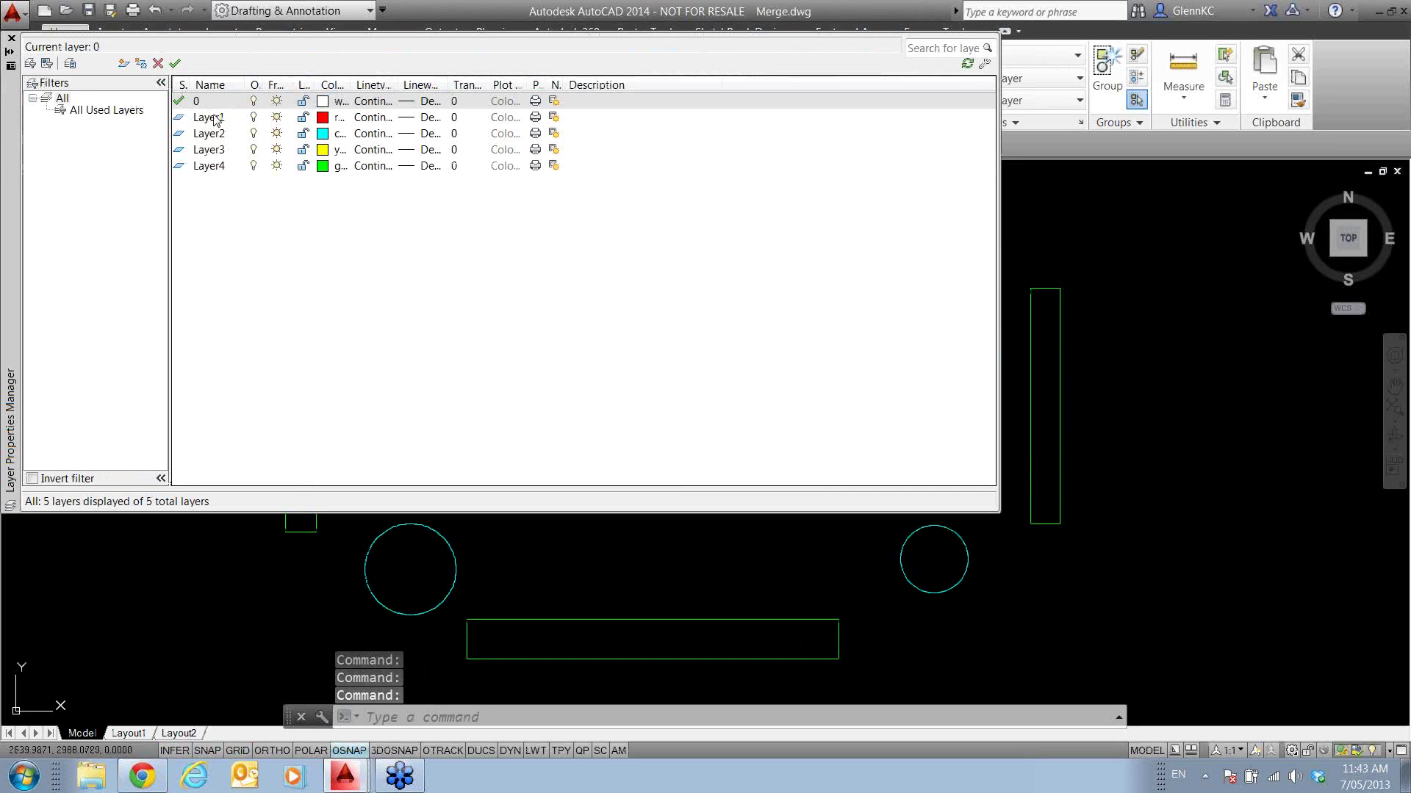
right_click(215, 120)
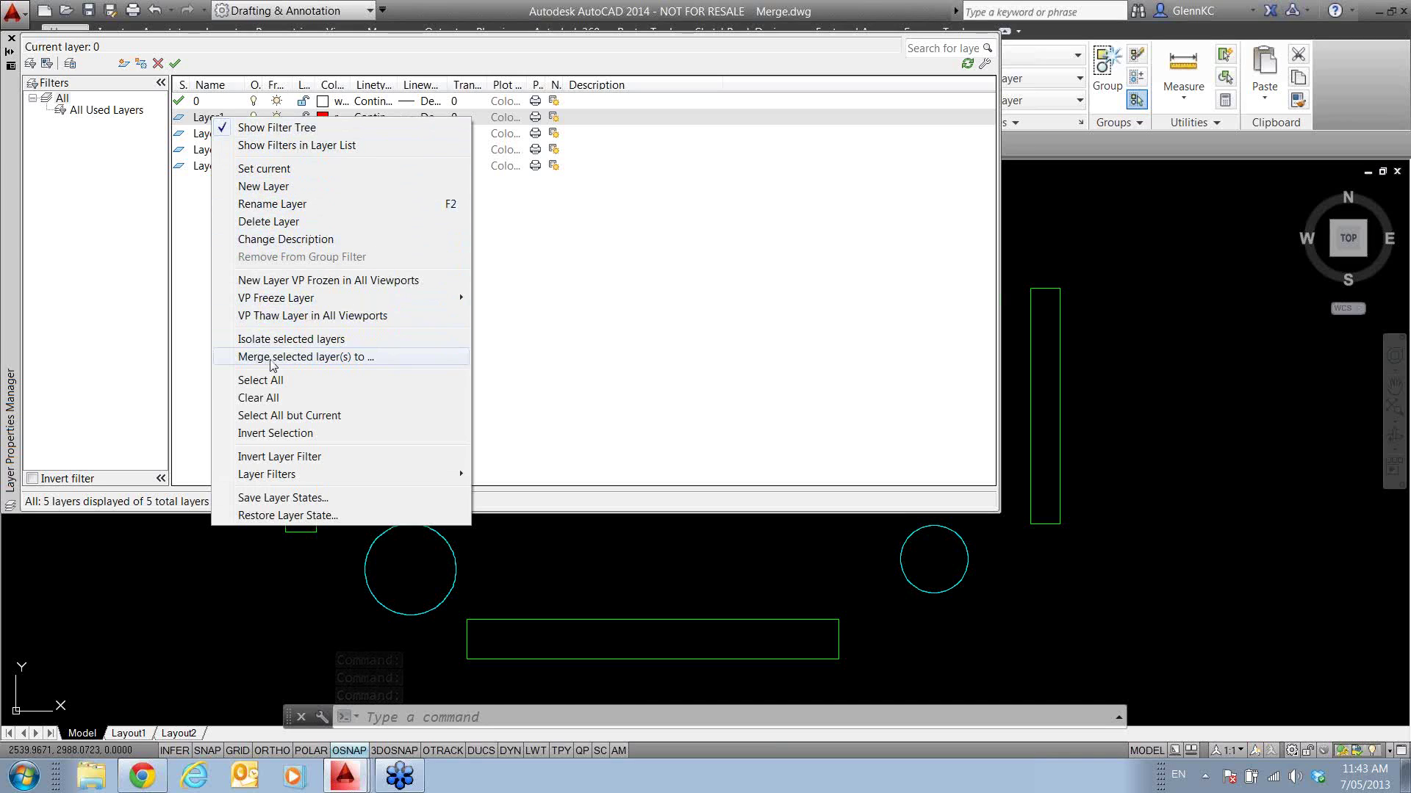
click(338, 358)
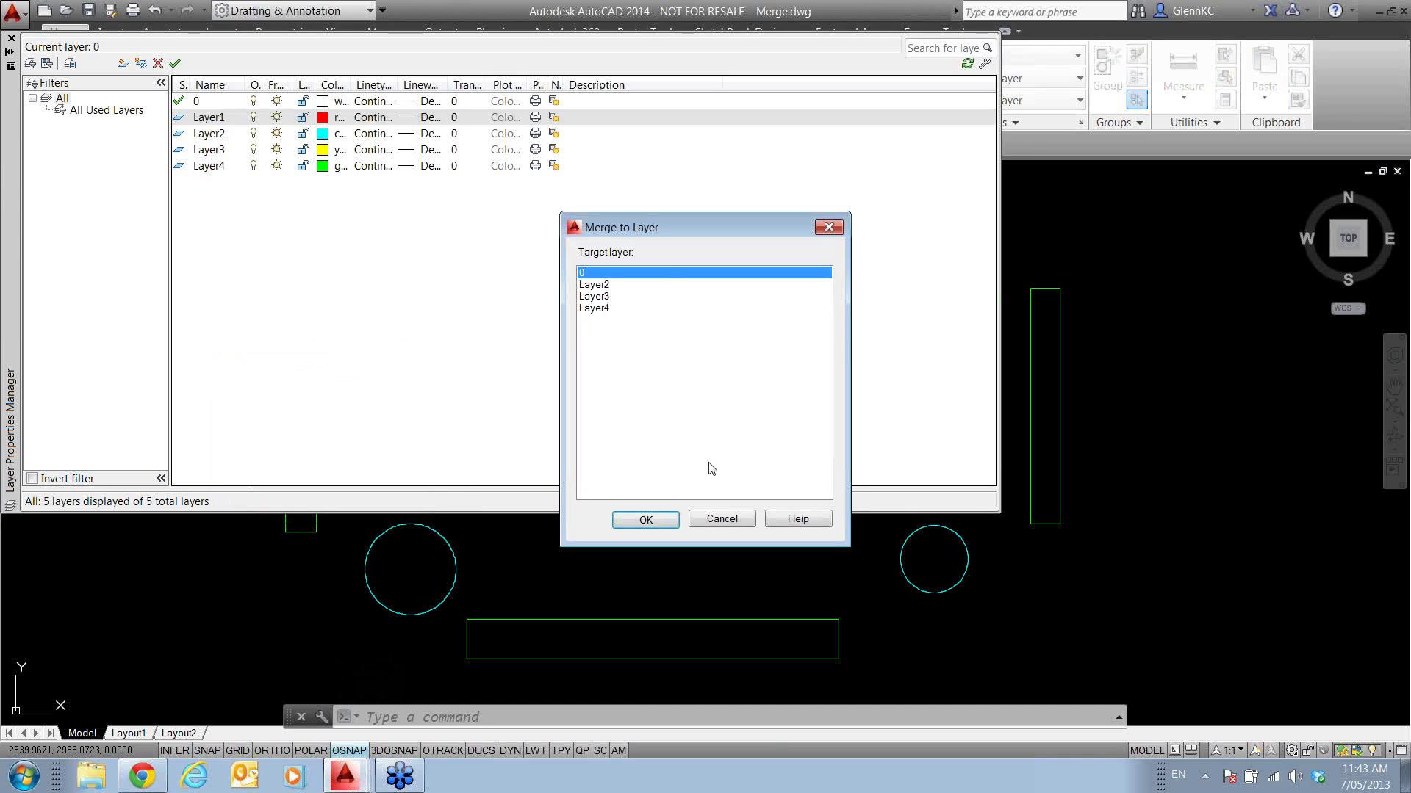
click(606, 285)
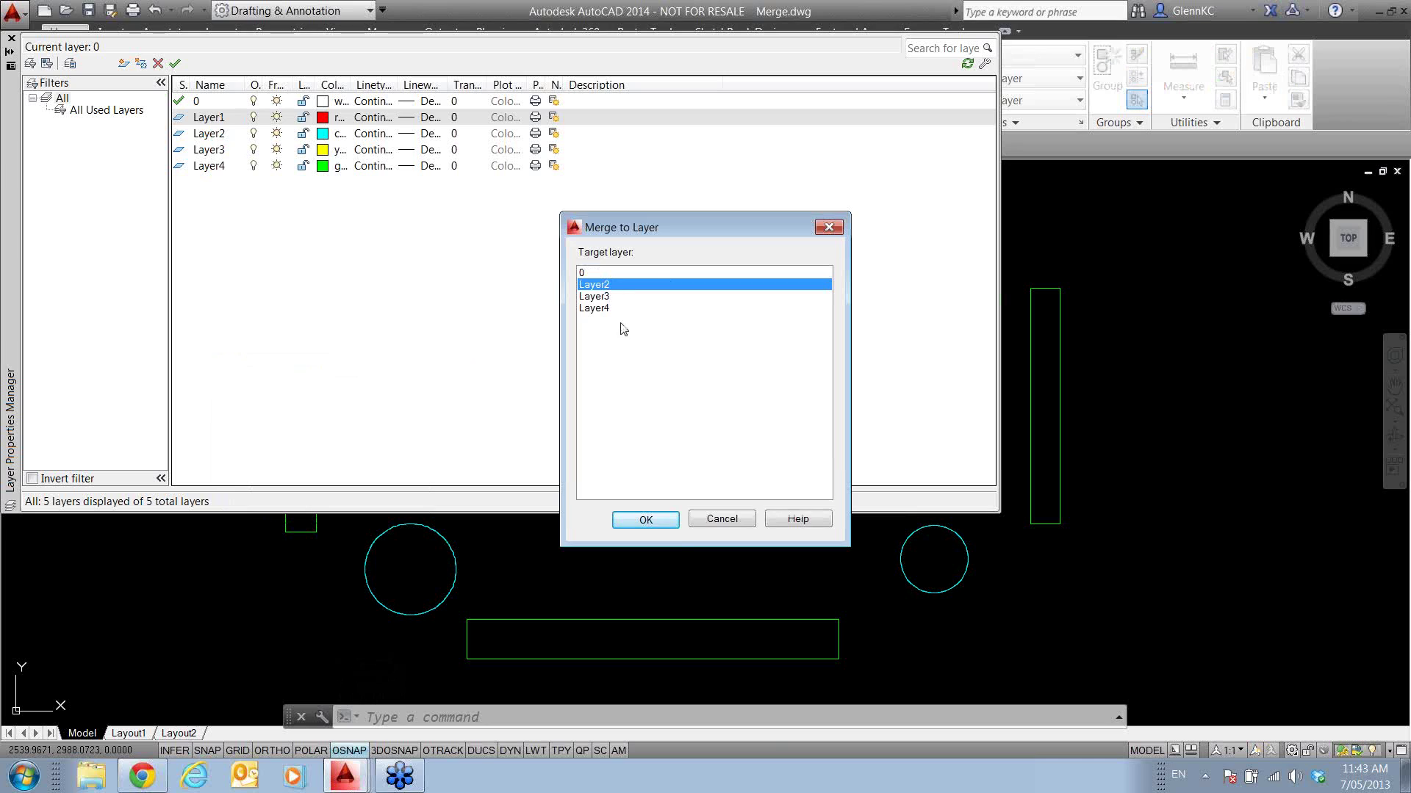
click(647, 521)
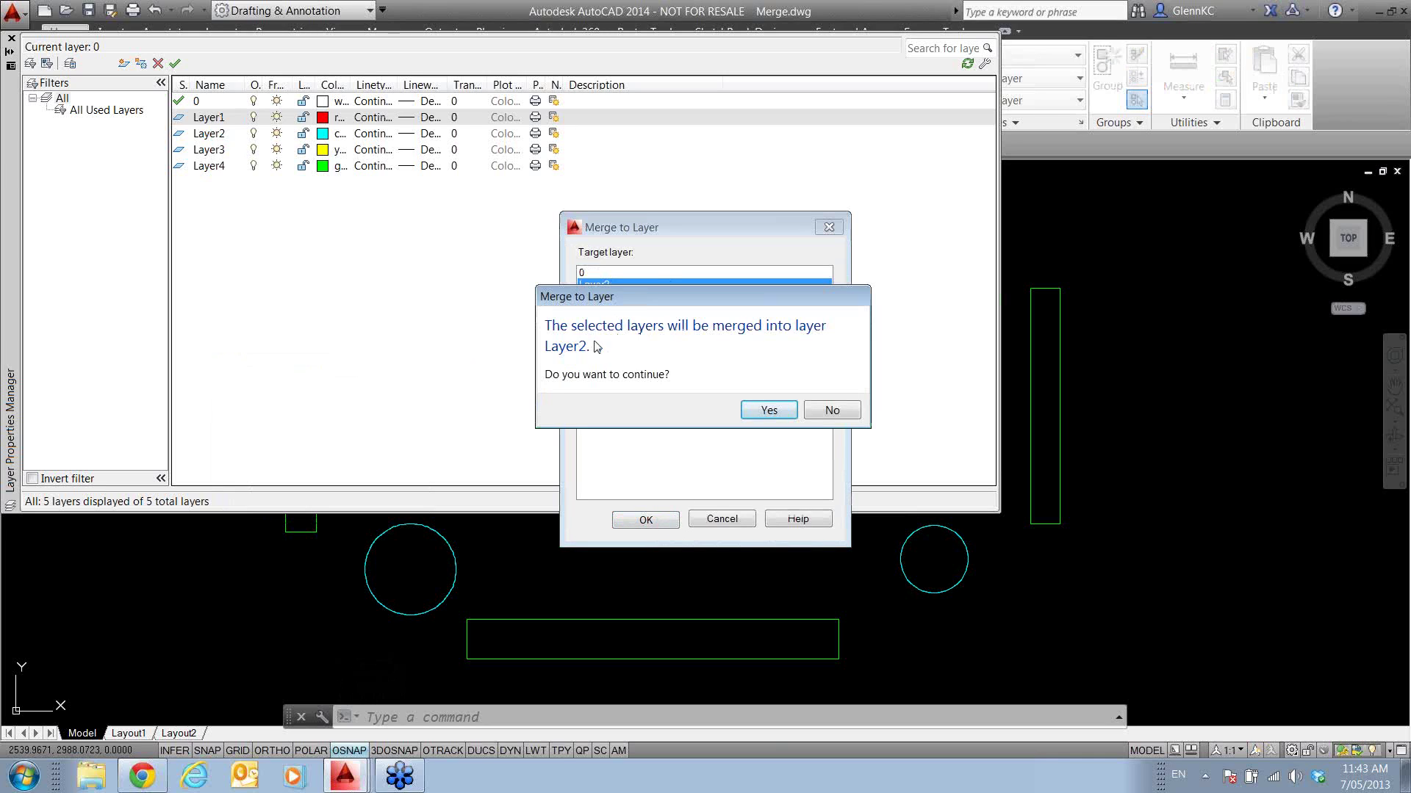
click(768, 413)
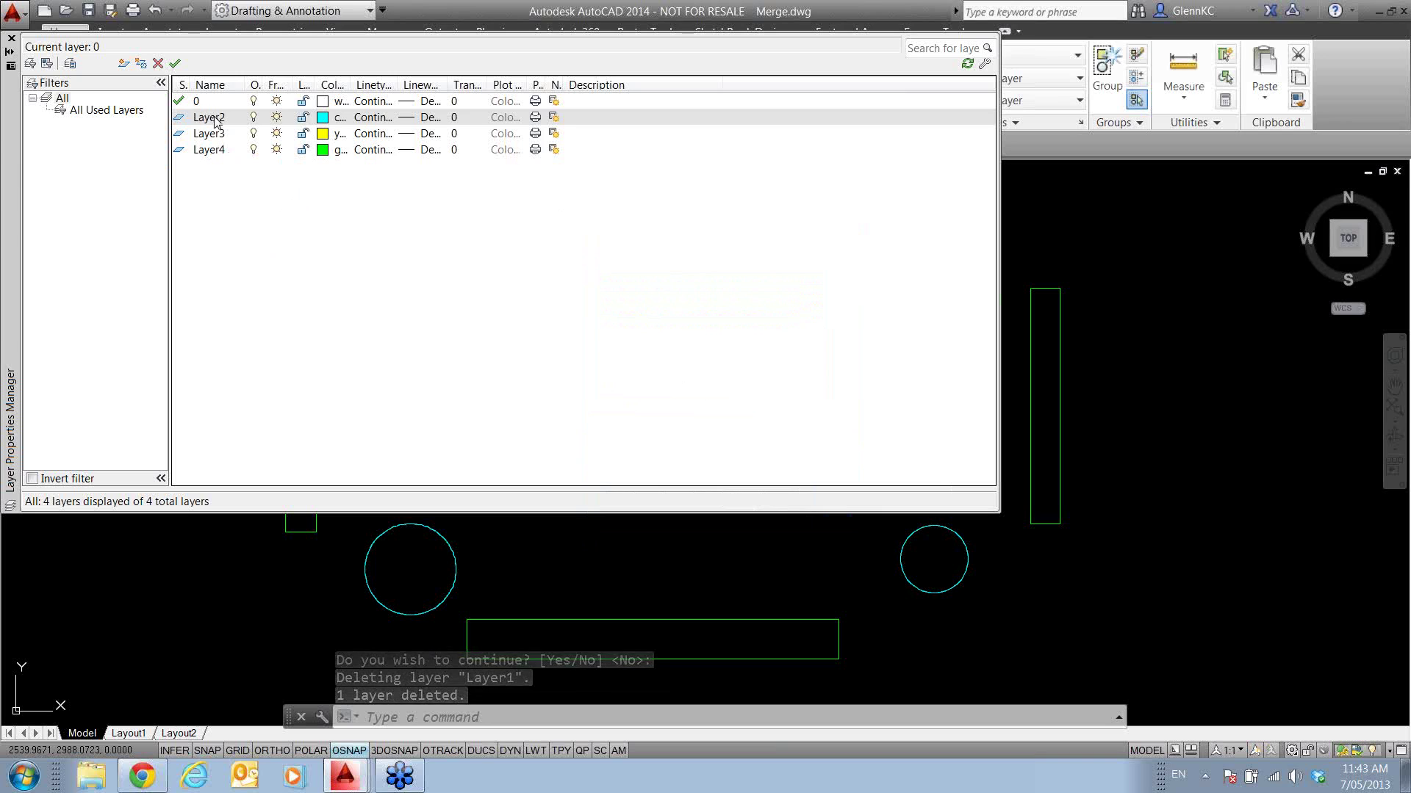
click(11, 38)
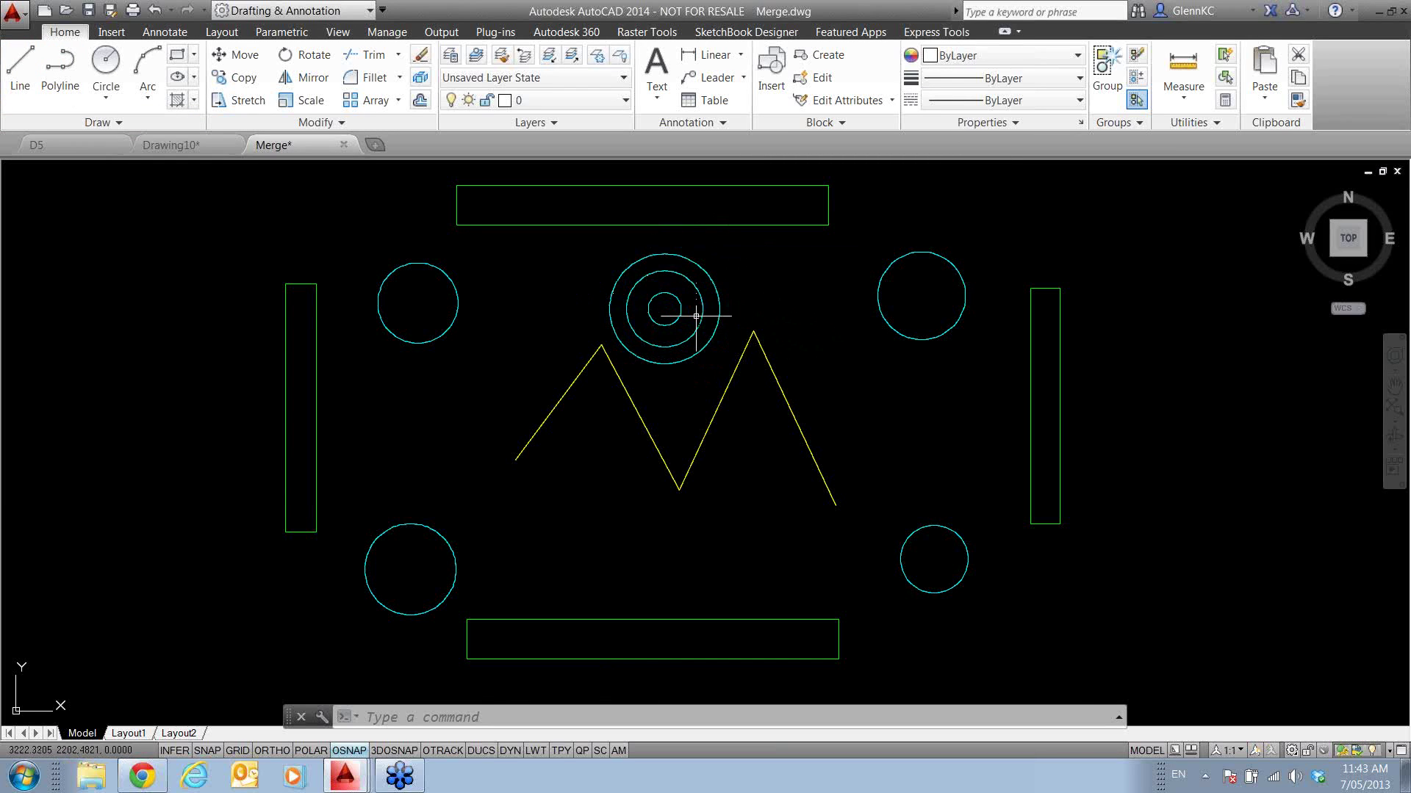
- Attach D2.dwg from C:\Temp as an external reference, with Specify On-screen insertion unchecked
mouse_move(702, 318)
text(xre)
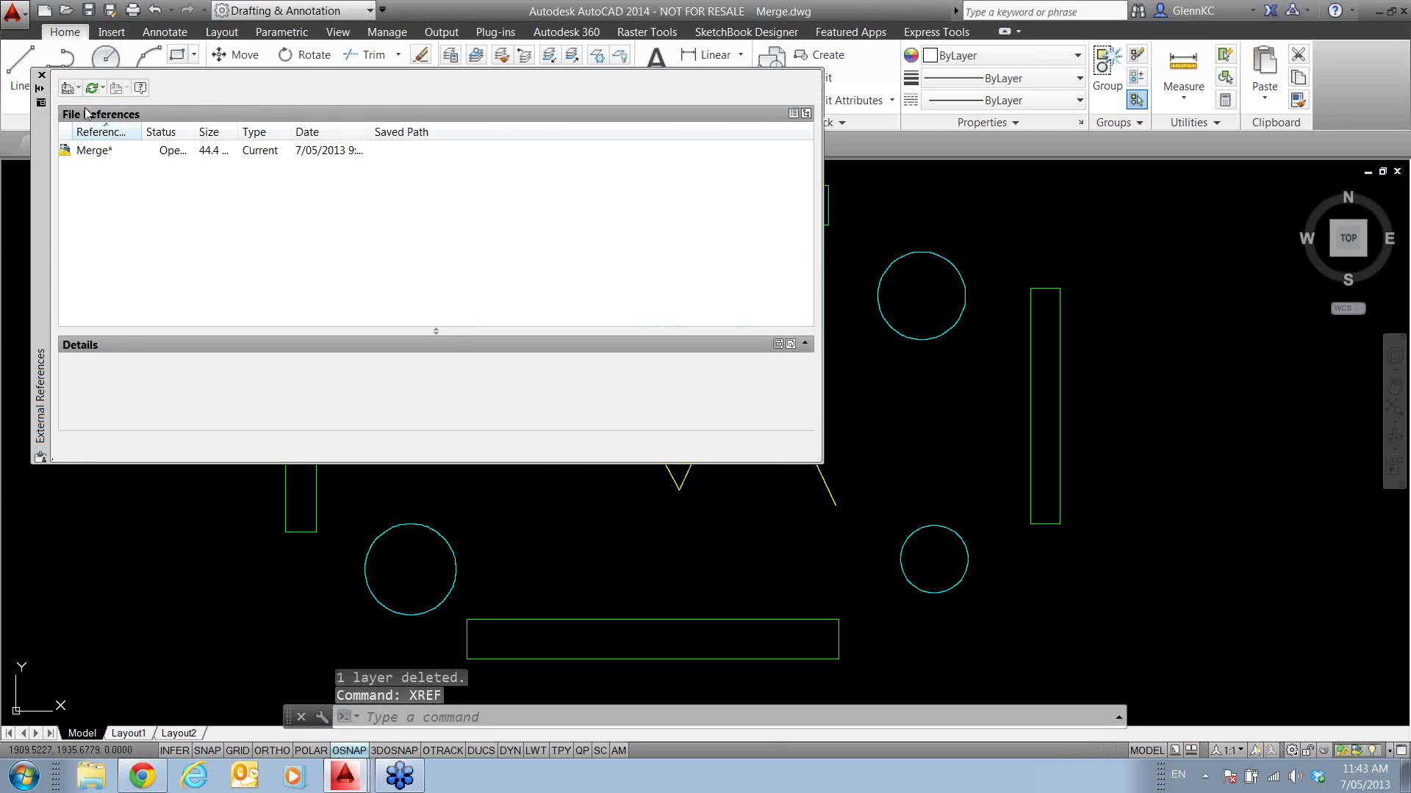
click(67, 89)
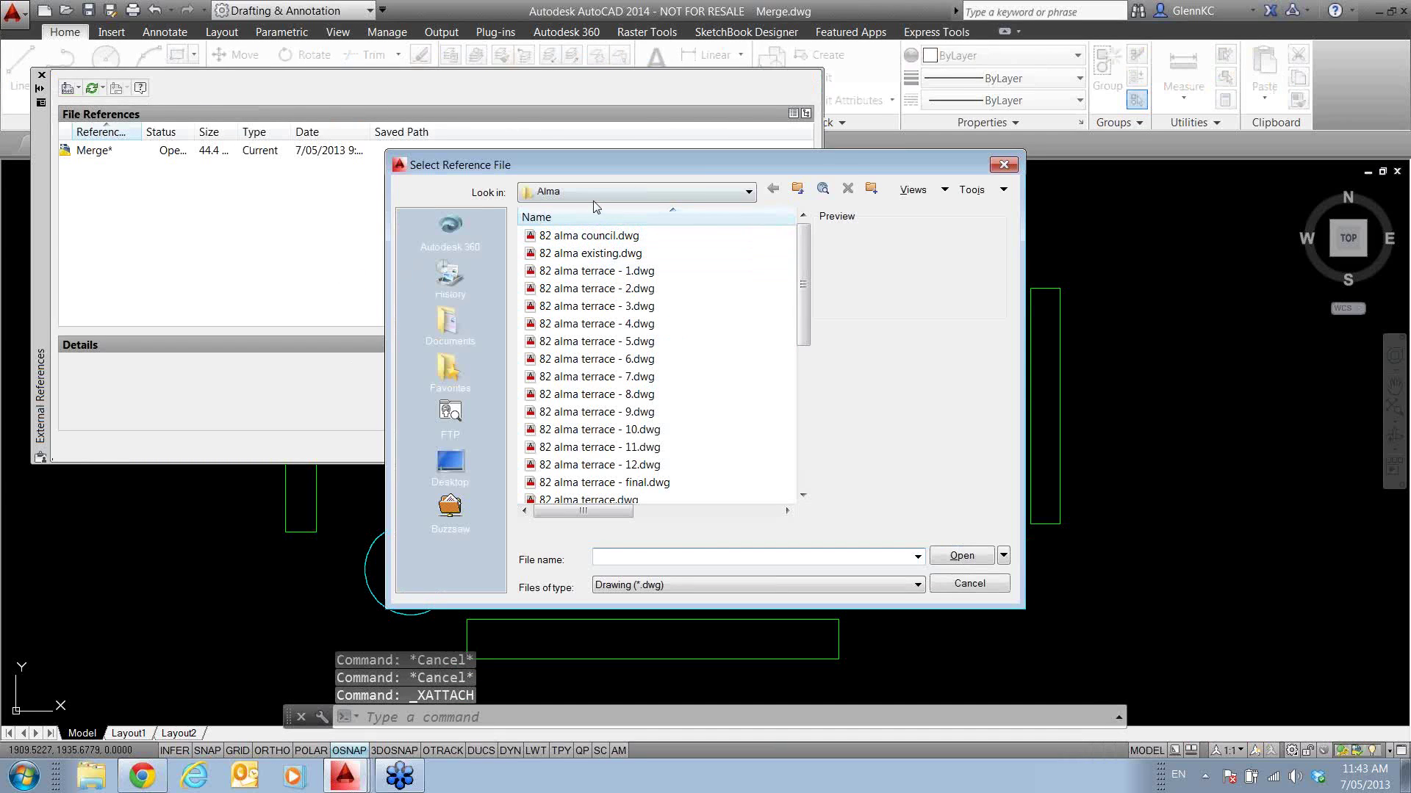
click(588, 193)
click(588, 251)
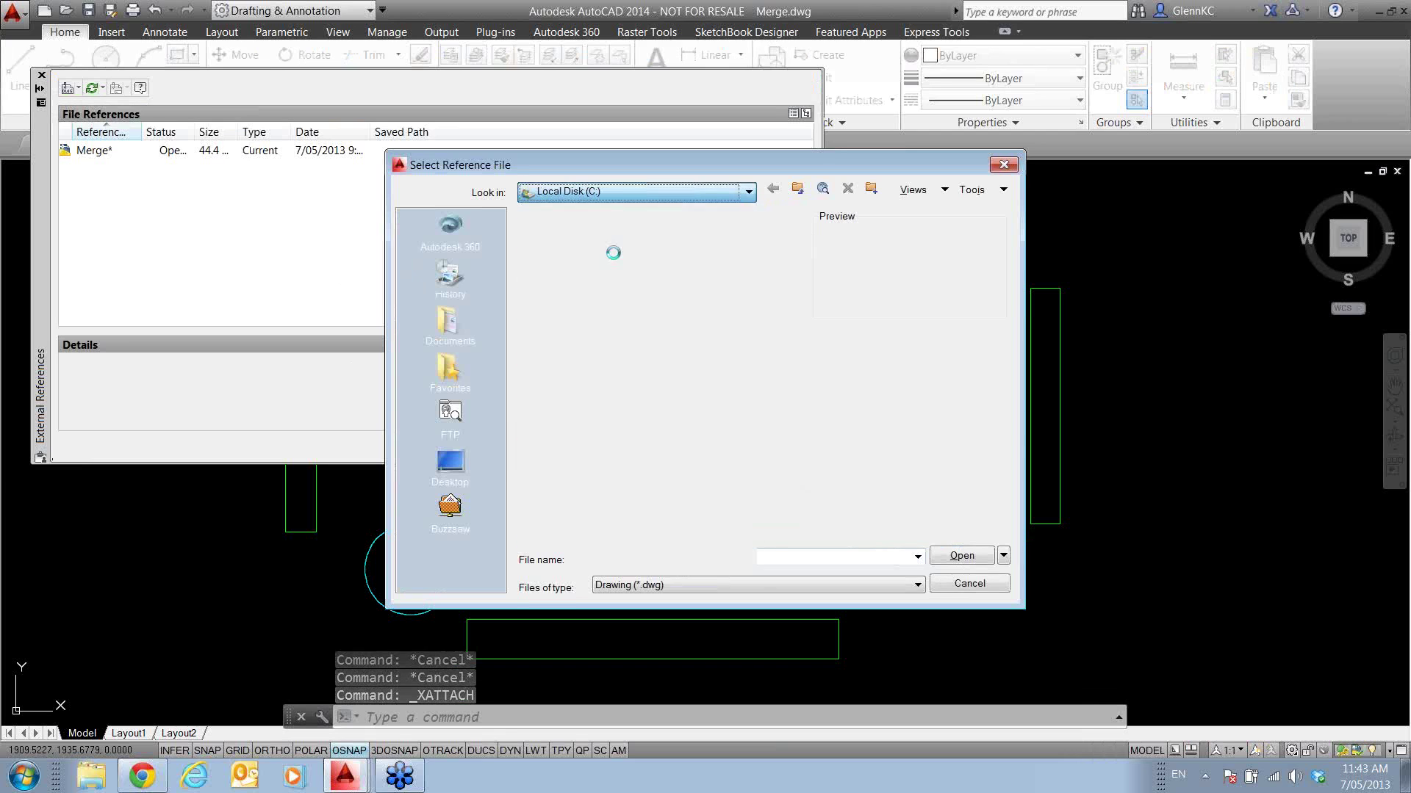
drag(803, 289, 803, 441)
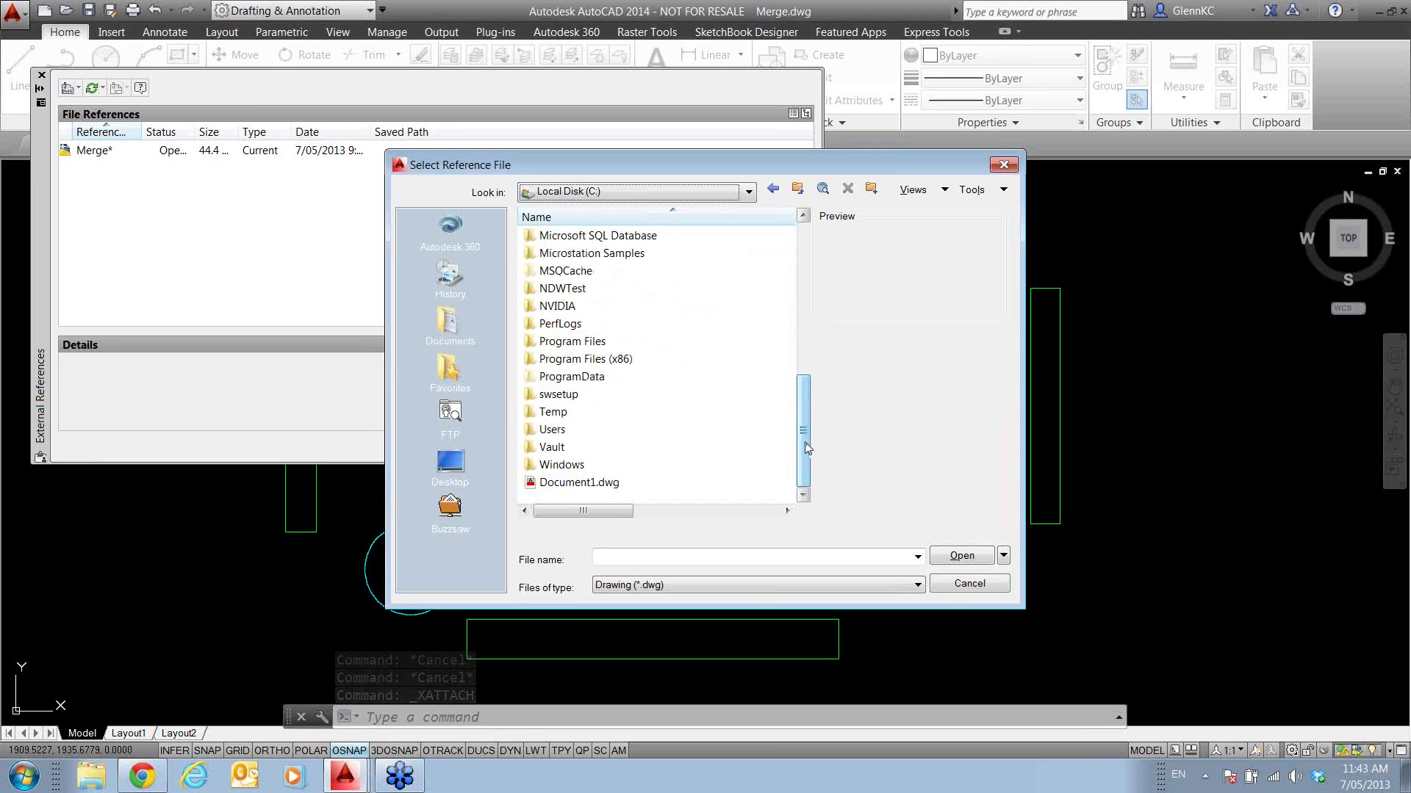
double_click(551, 416)
double_click(572, 296)
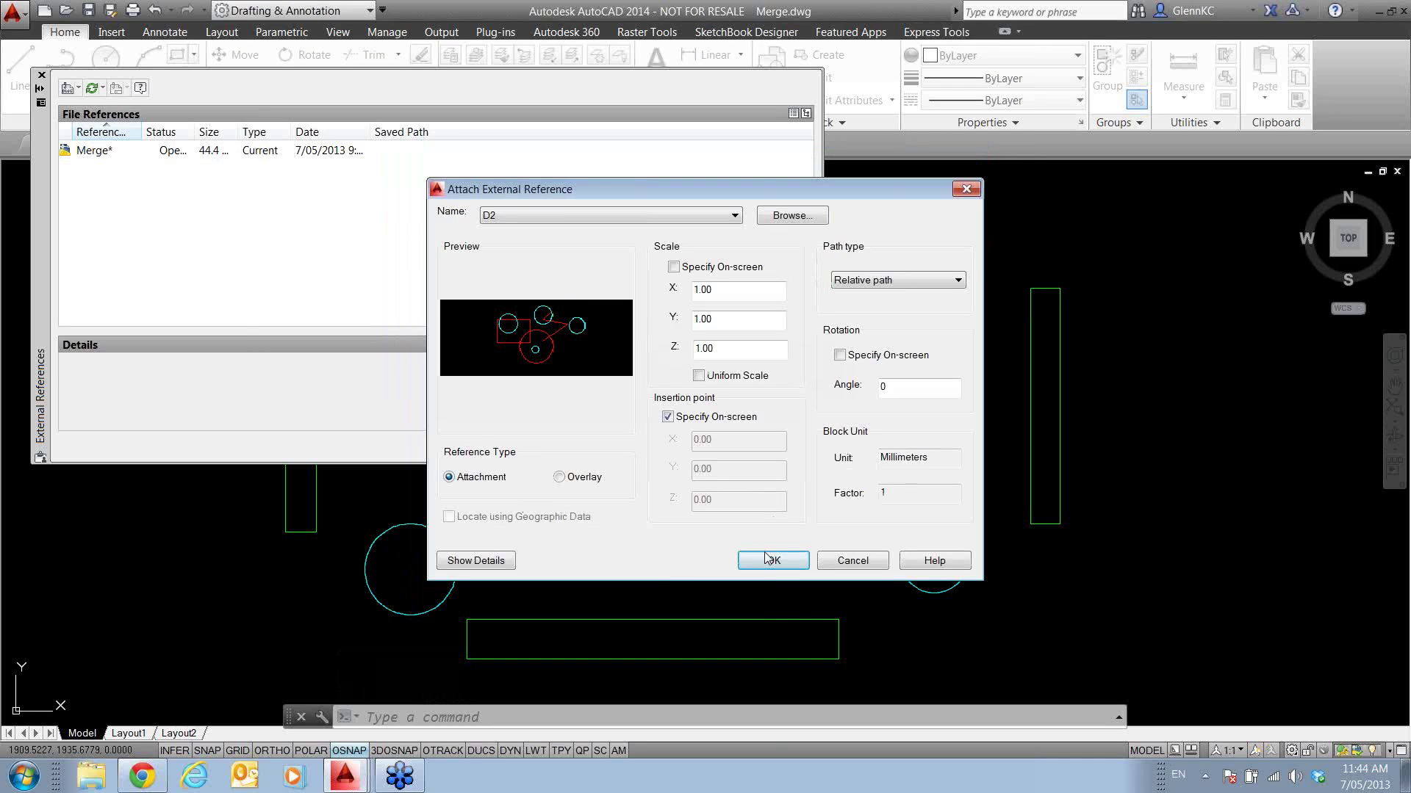
click(667, 417)
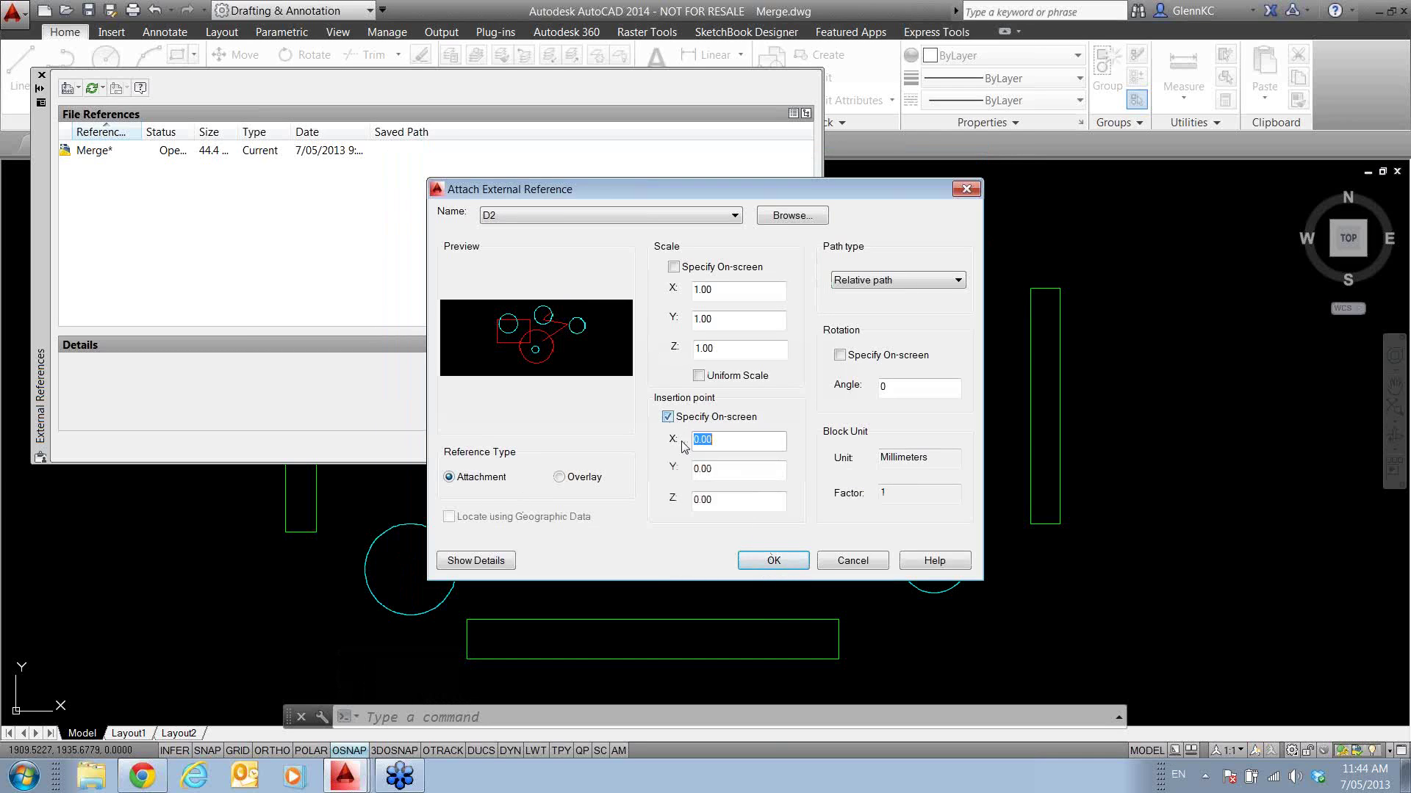
click(773, 560)
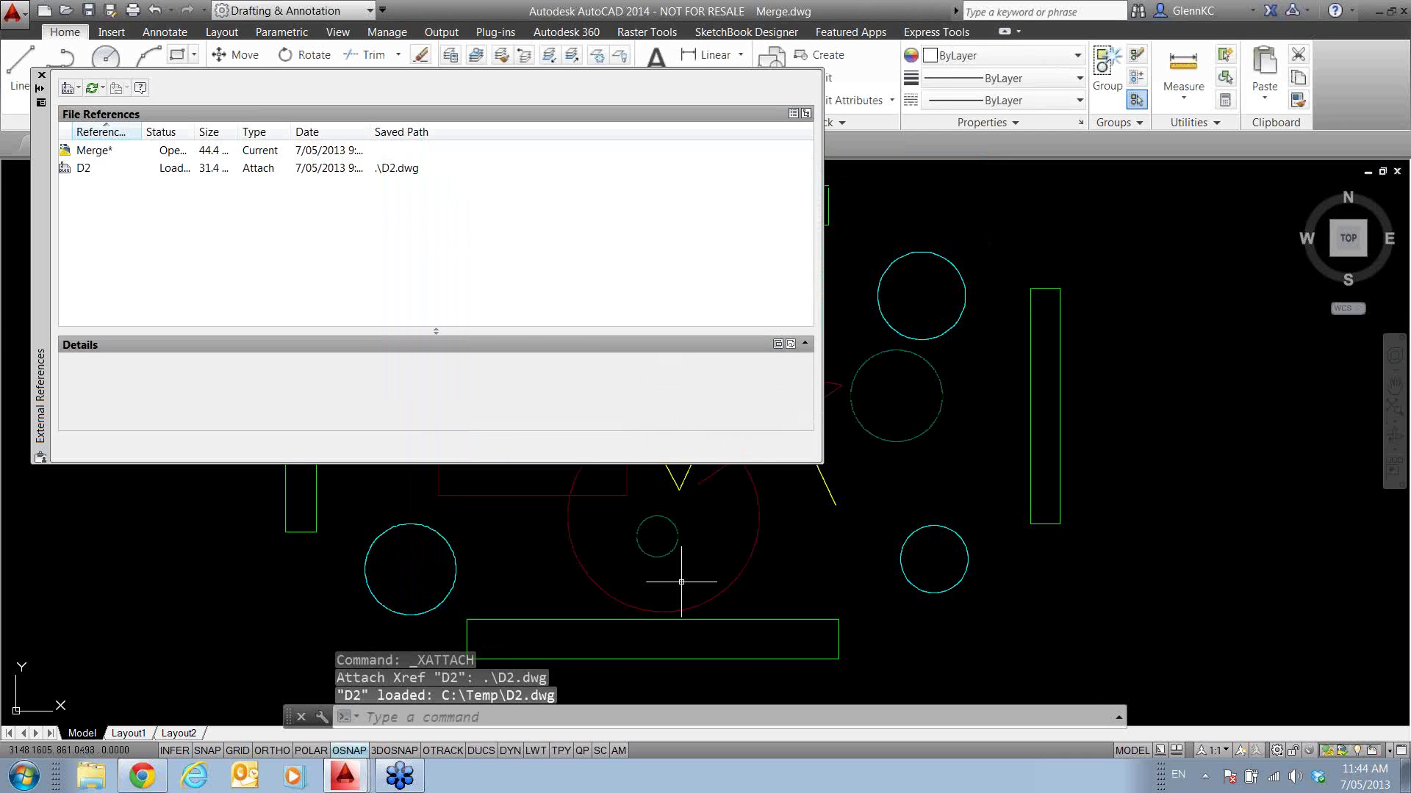
- Attach D7.dwg as a second reference and float the External References palette mid-screen
click(66, 88)
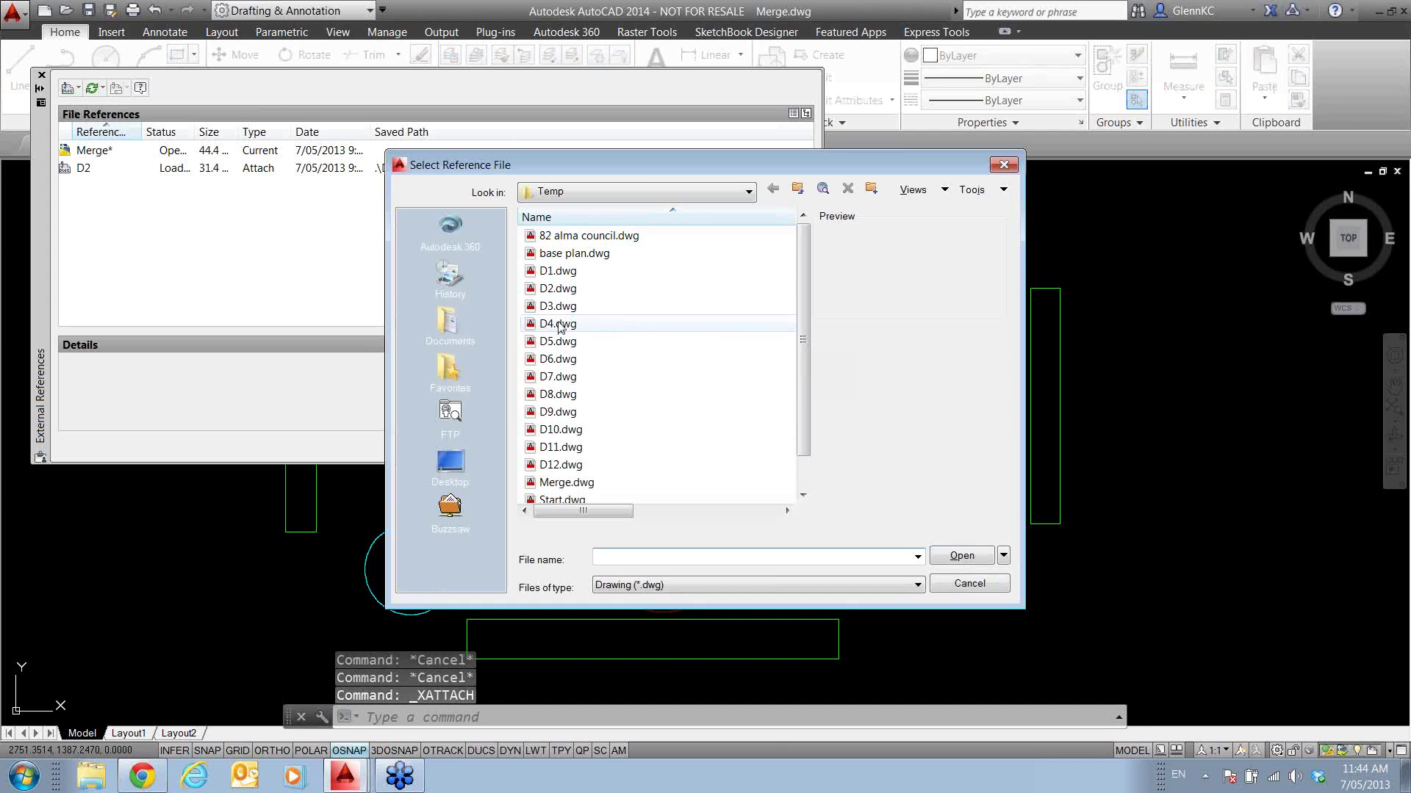
click(560, 376)
double_click(562, 380)
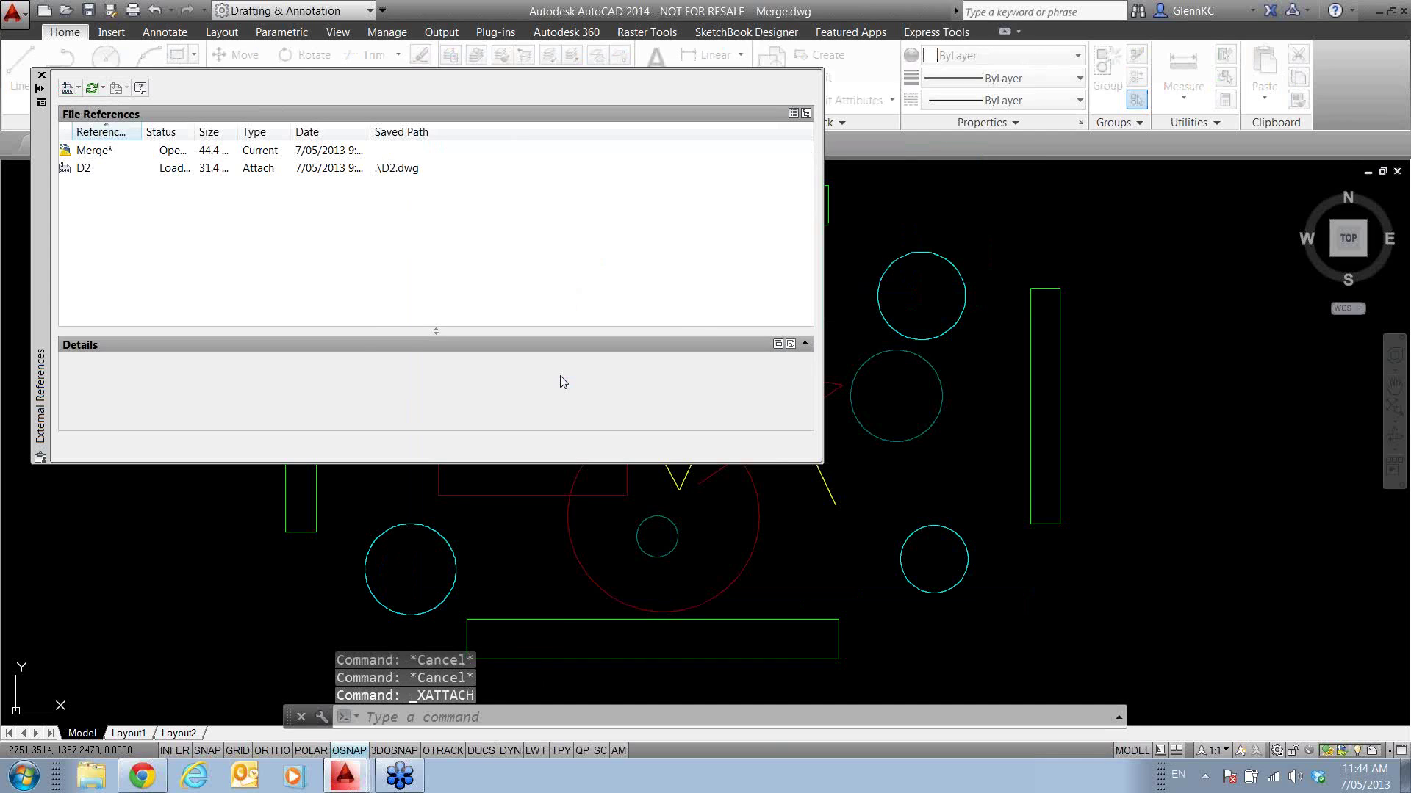
click(774, 562)
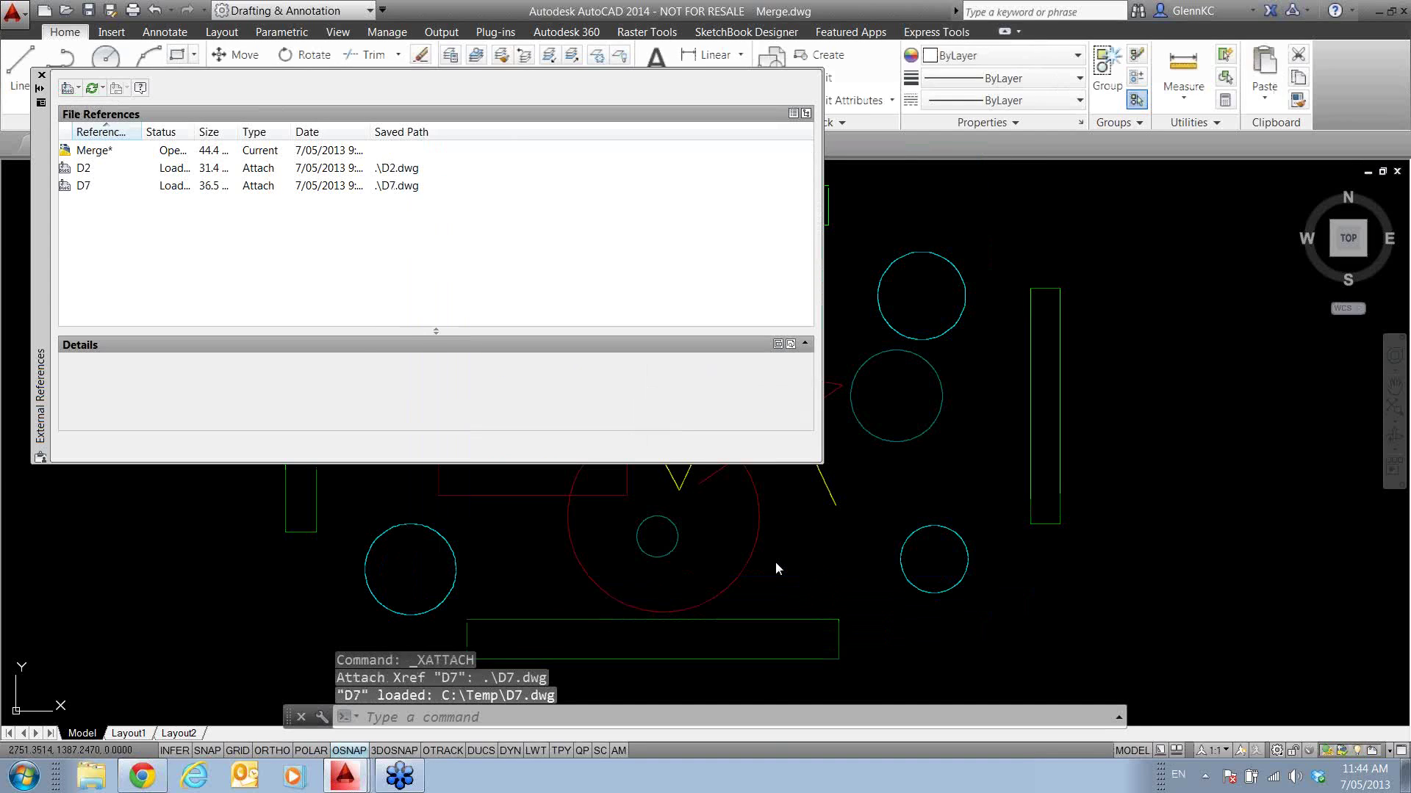
drag(42, 134, 333, 307)
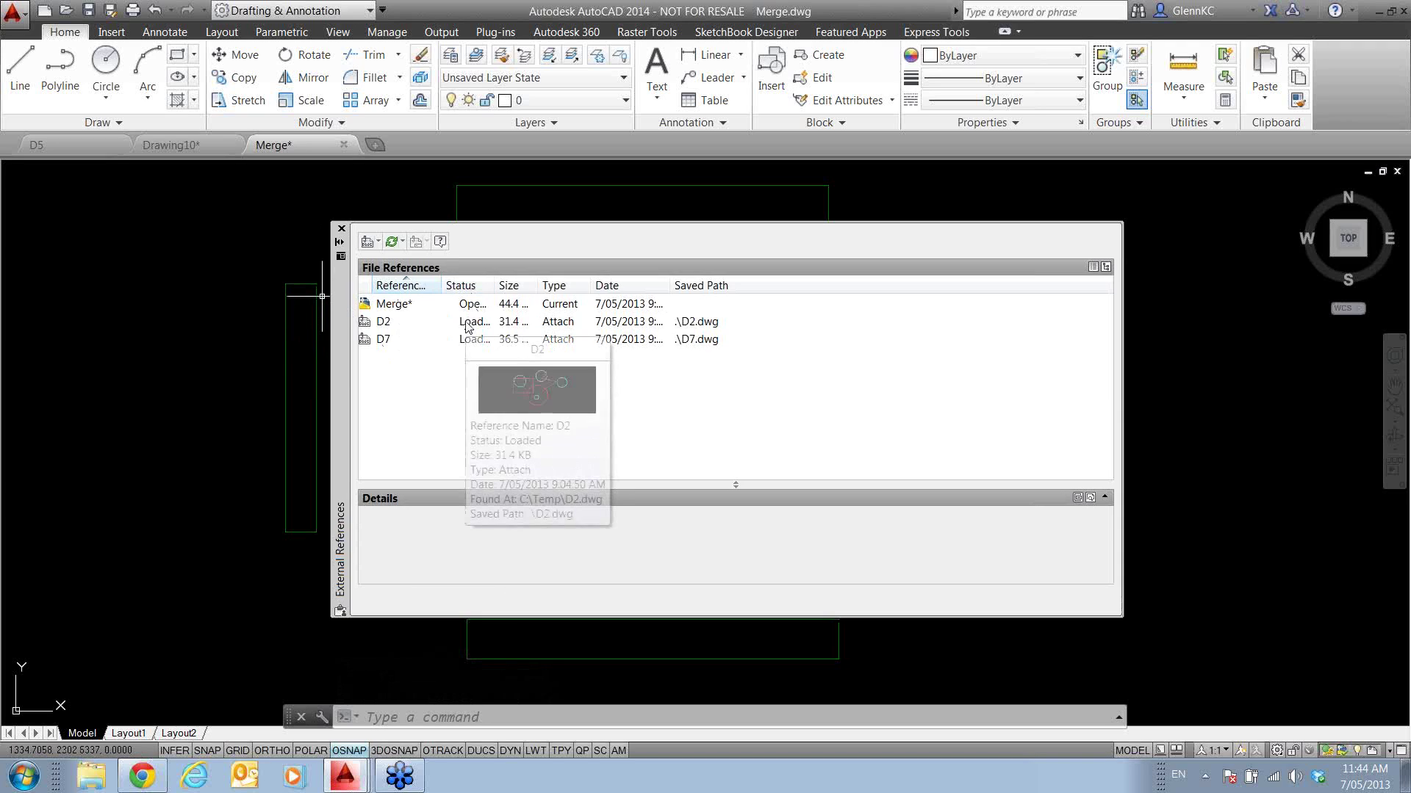
mouse_move(383, 332)
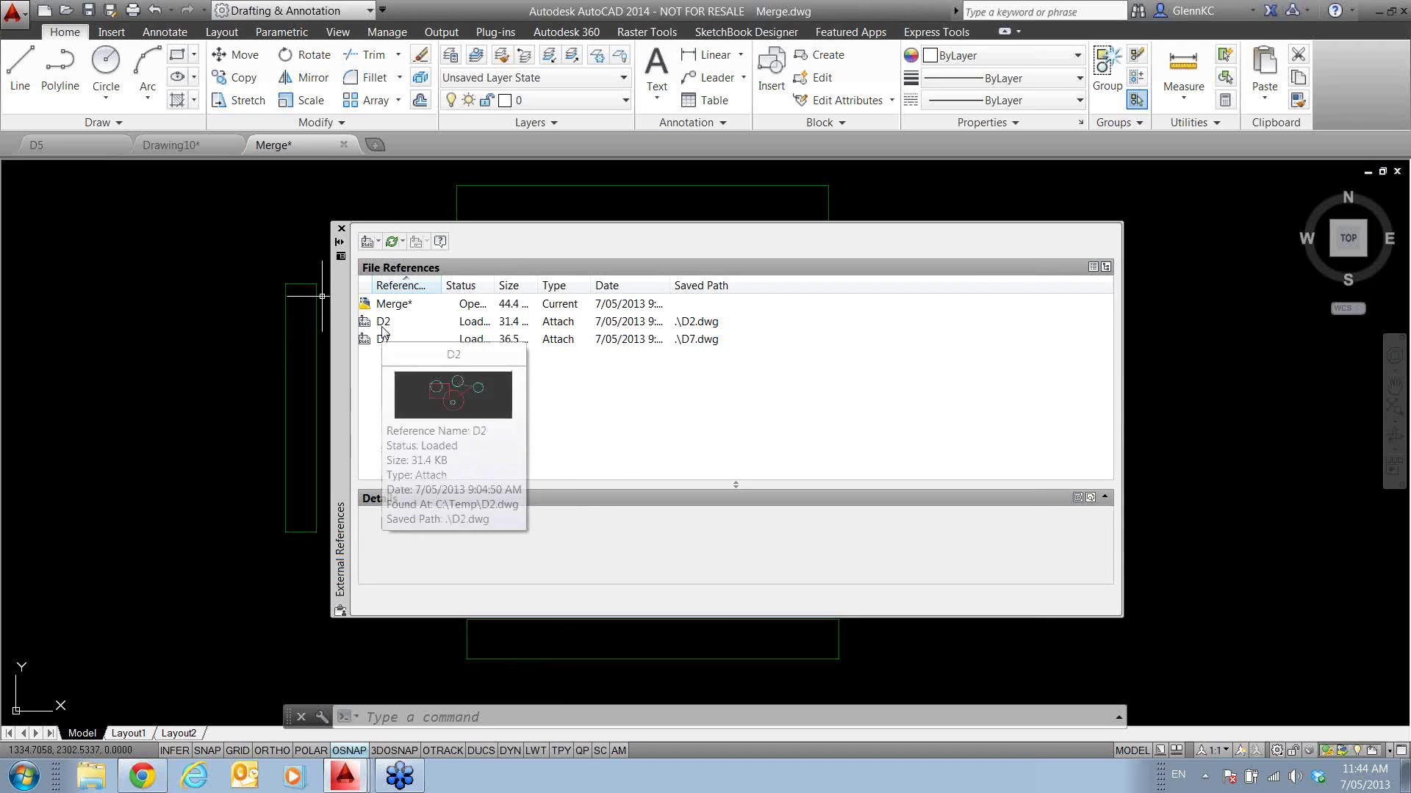
double_click(559, 323)
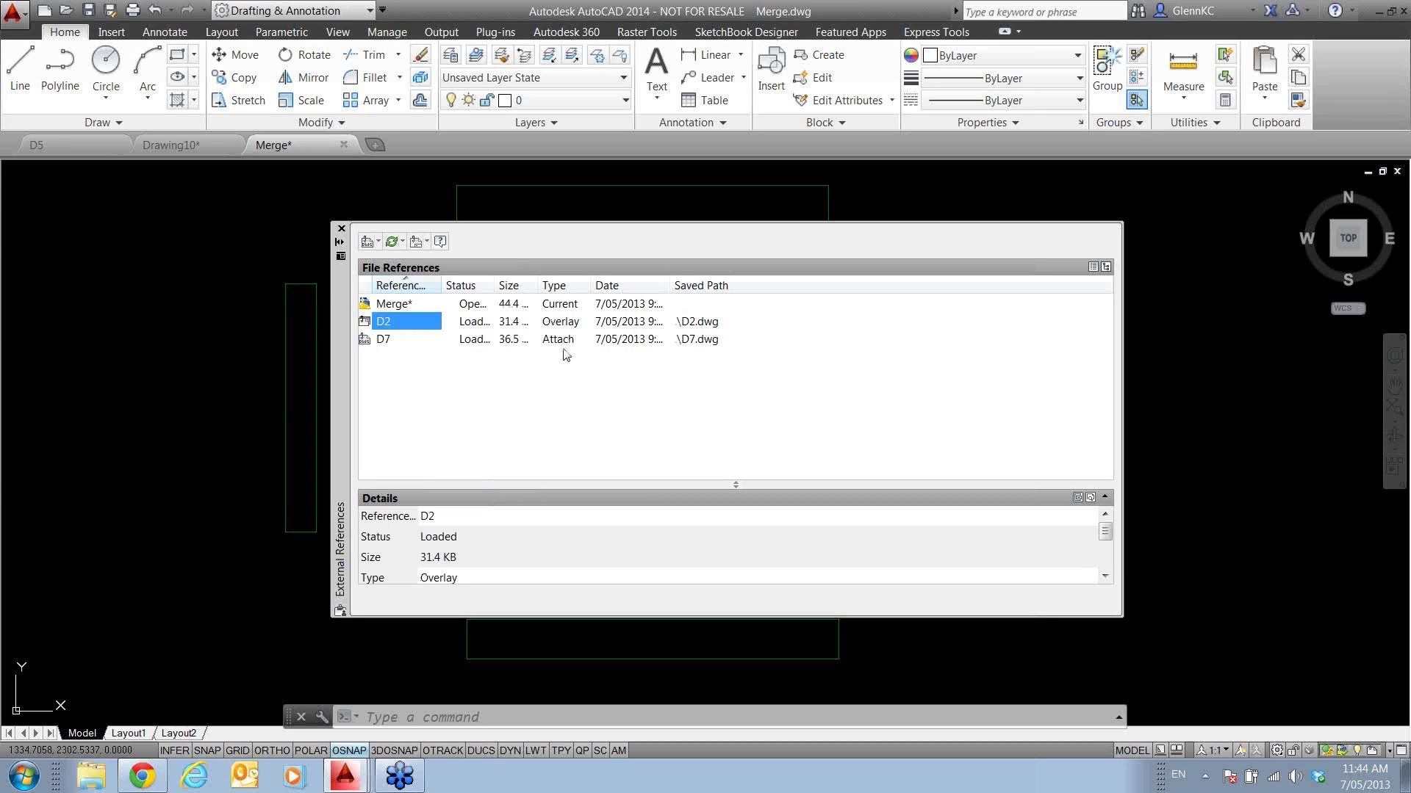
double_click(561, 340)
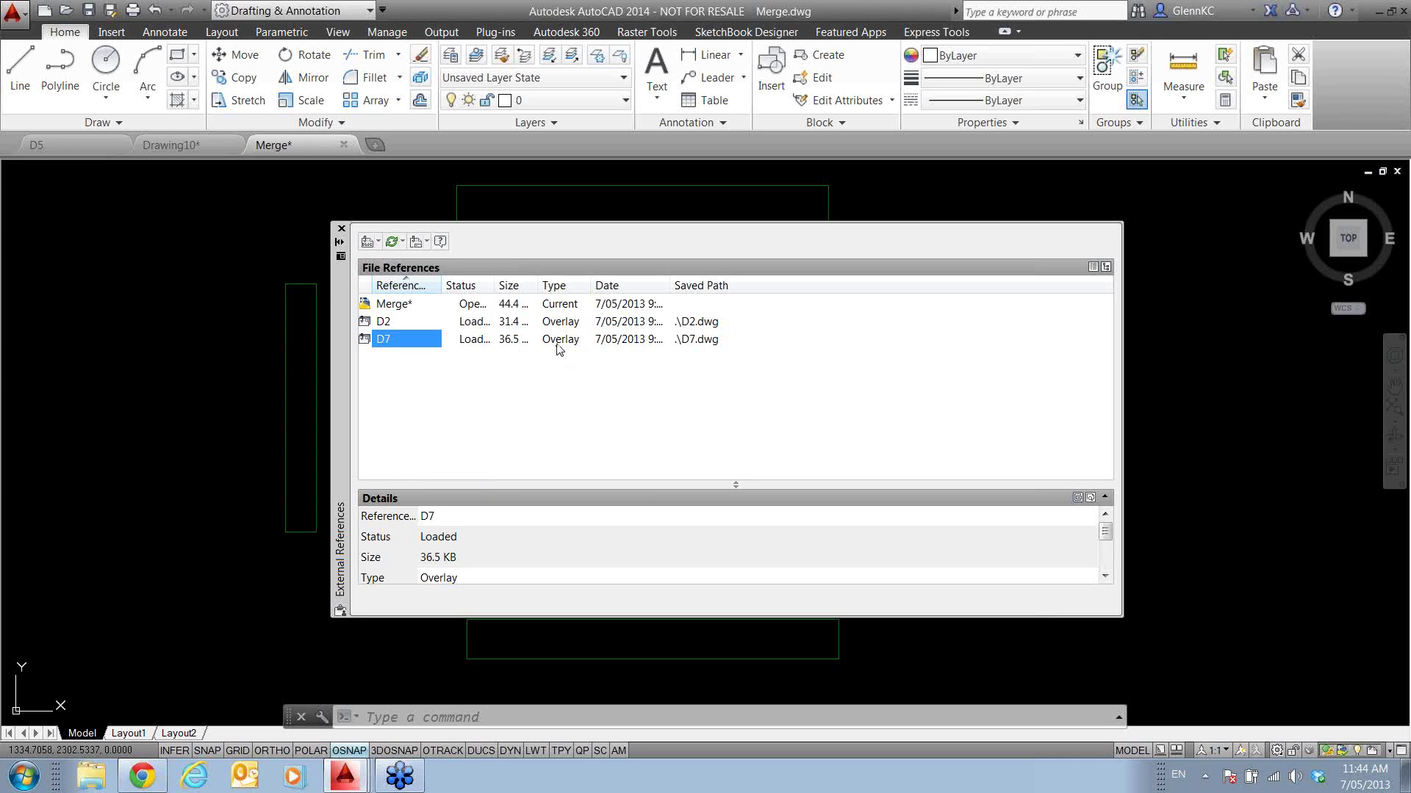
double_click(557, 341)
double_click(559, 323)
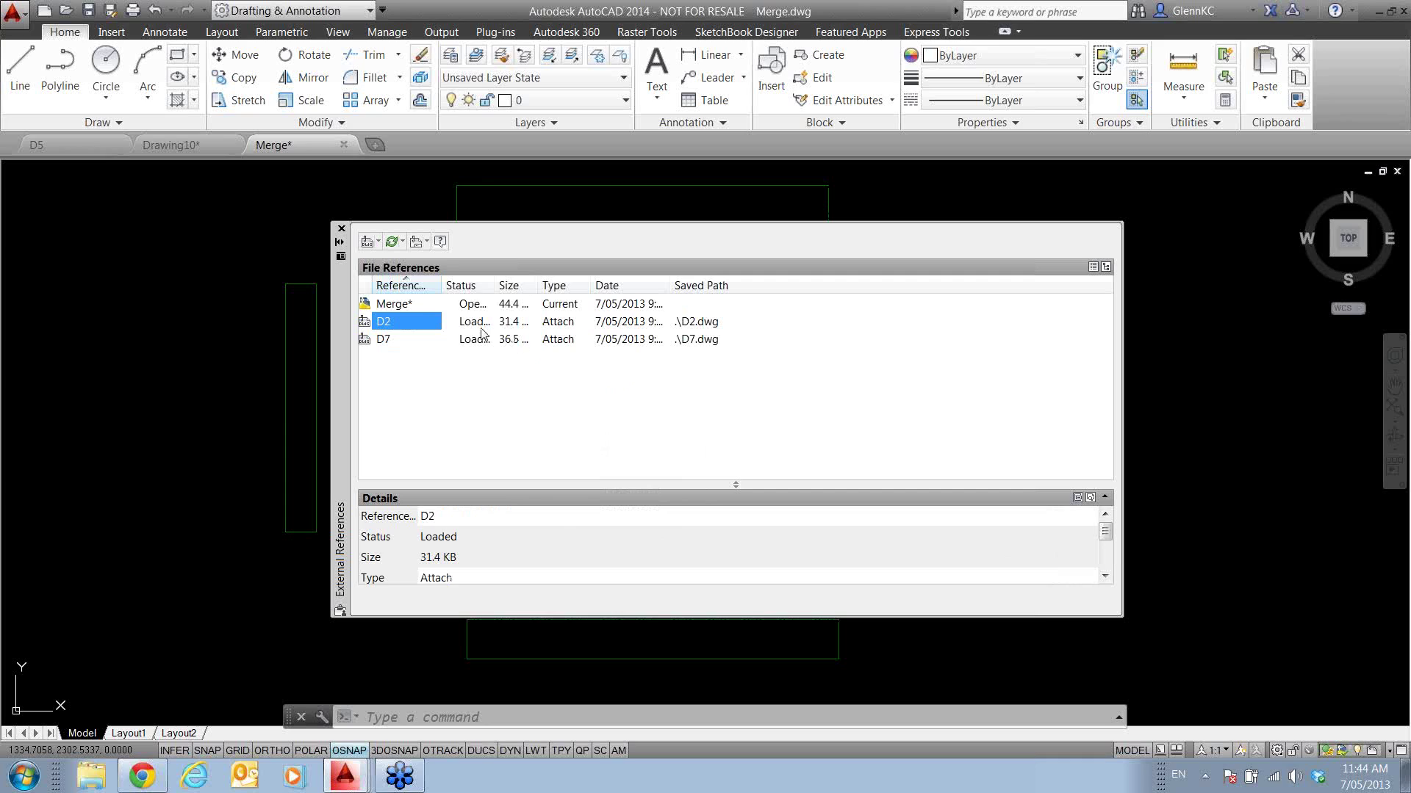
- Use Path > Remove Path so D2's saved path reads D2.dwg, then close External References
right_click(394, 327)
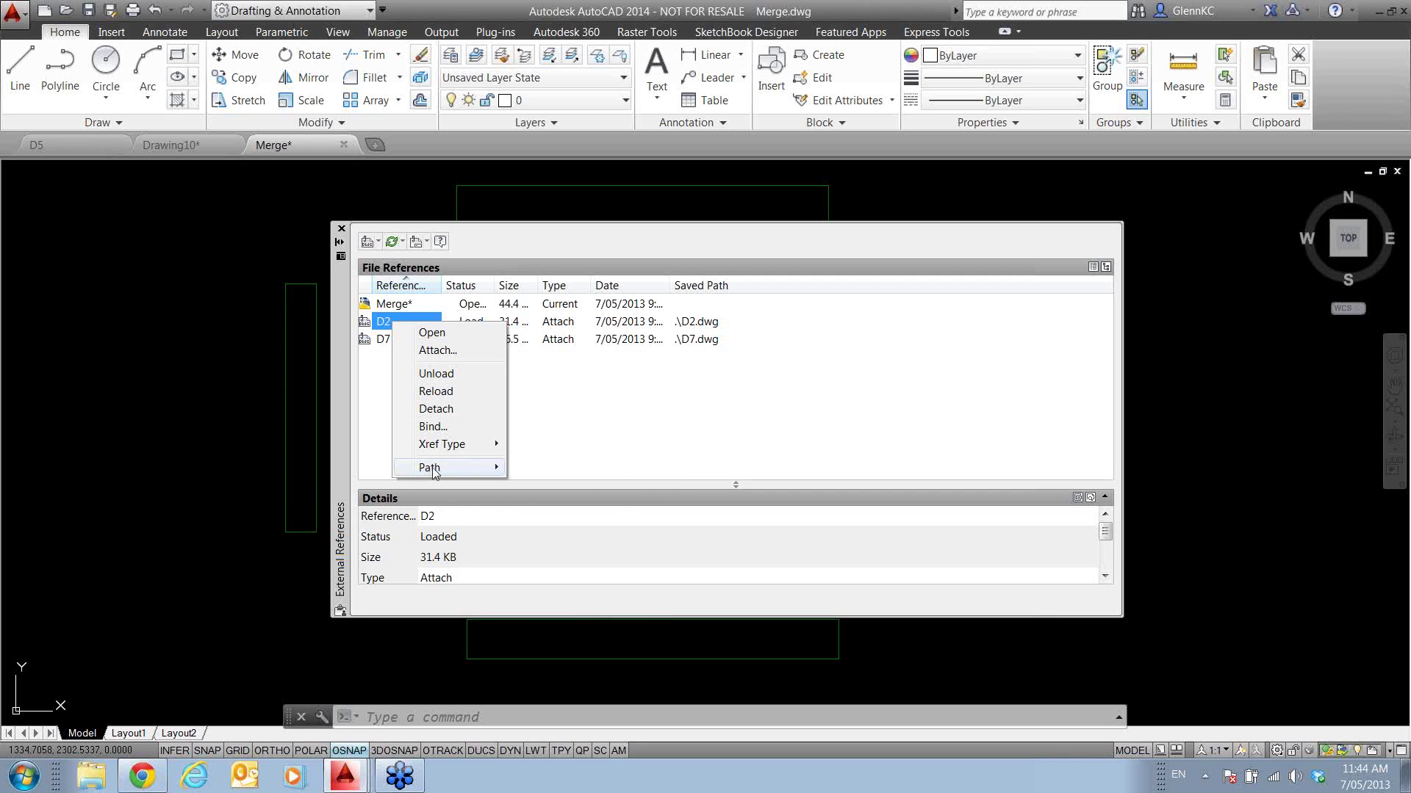
mouse_move(433, 469)
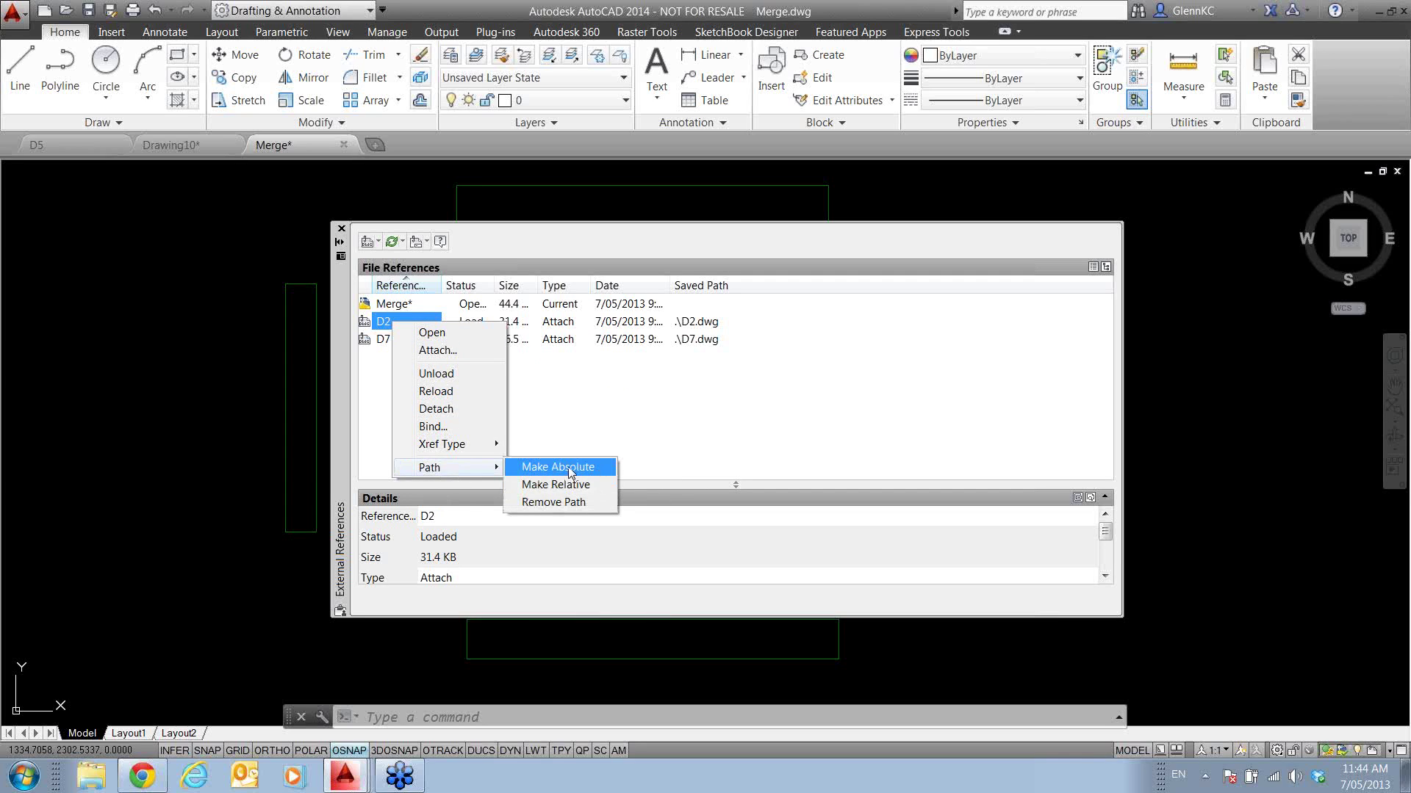
click(583, 504)
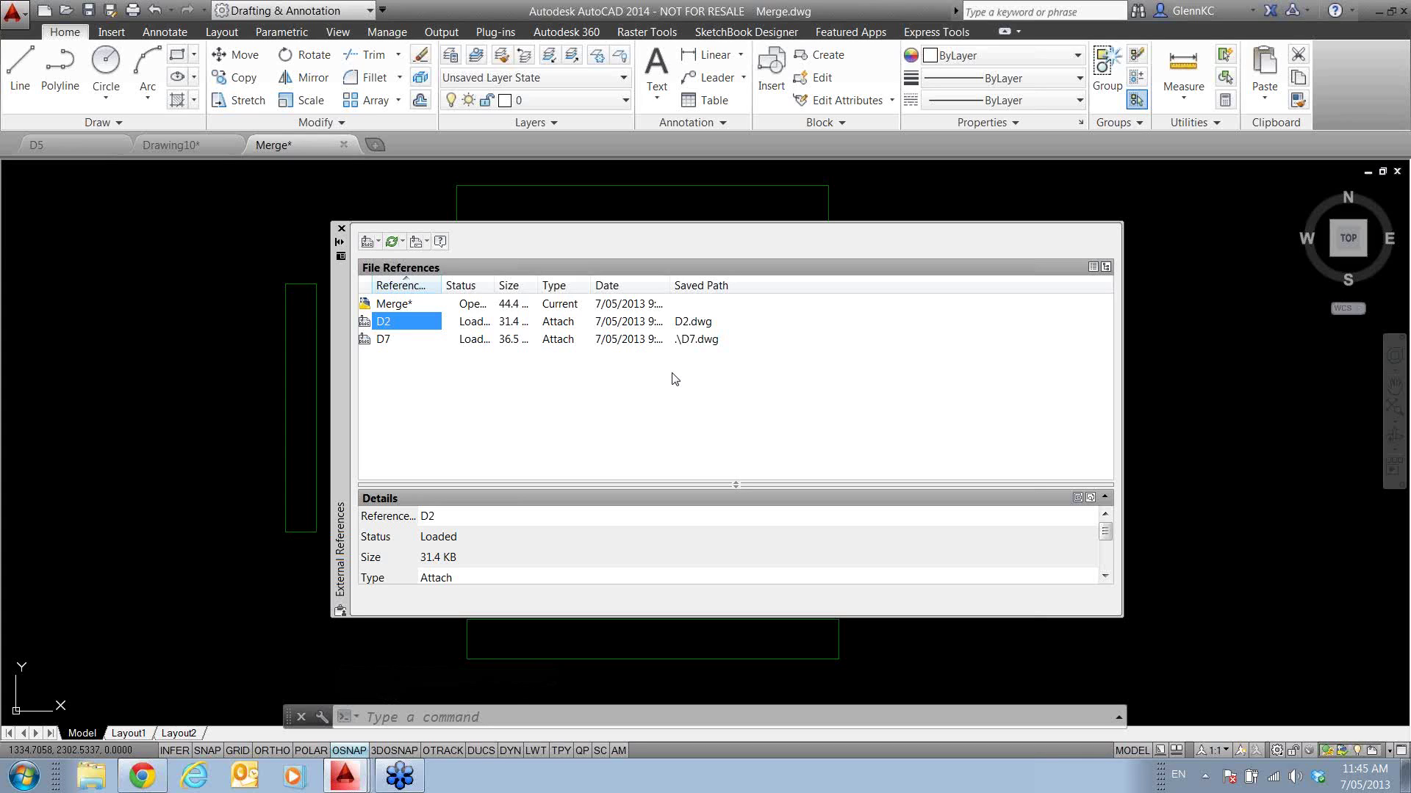
click(341, 228)
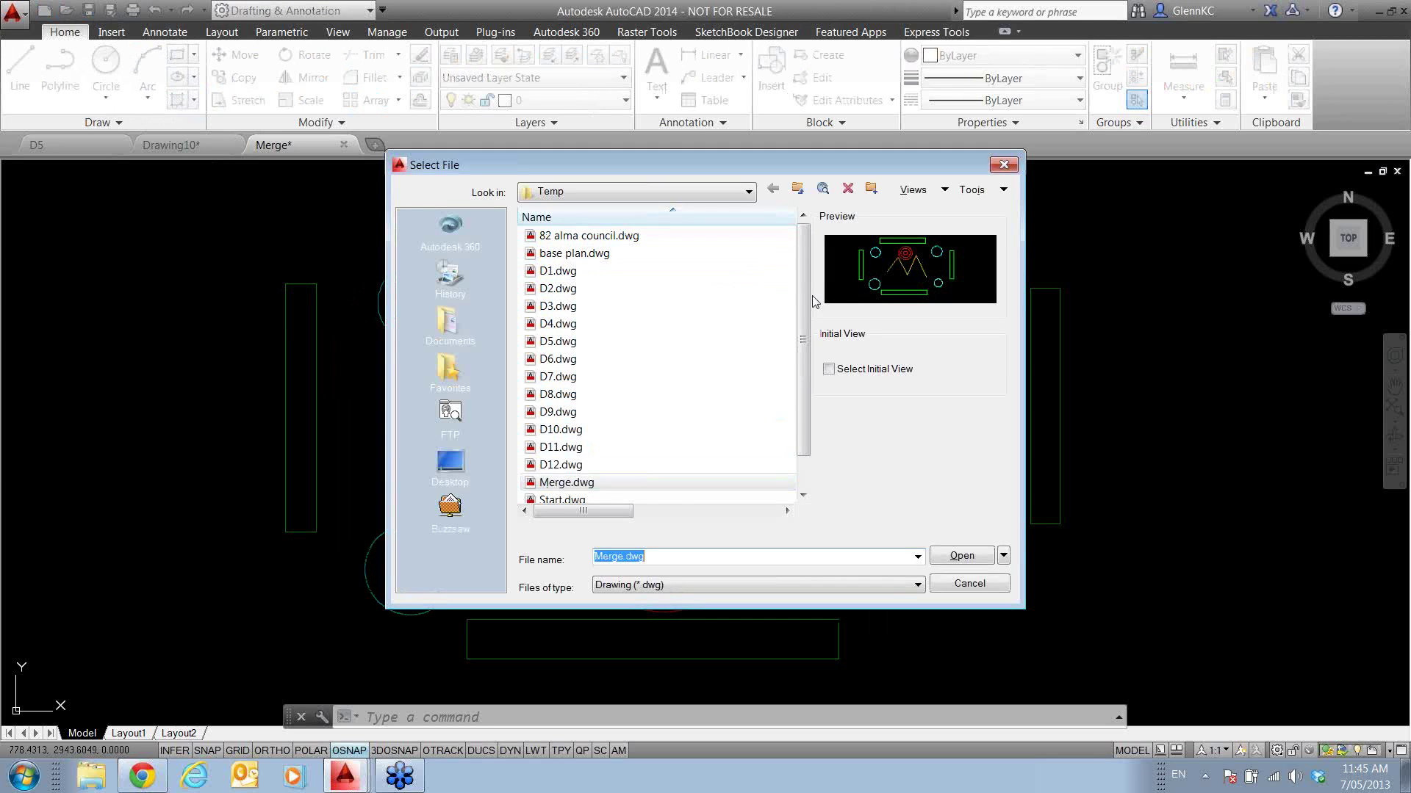
- Open Start.dwg and draw an L of 1000-unit horizontal and vertical lines with Ortho on
scroll(804, 304, down, 1)
double_click(572, 465)
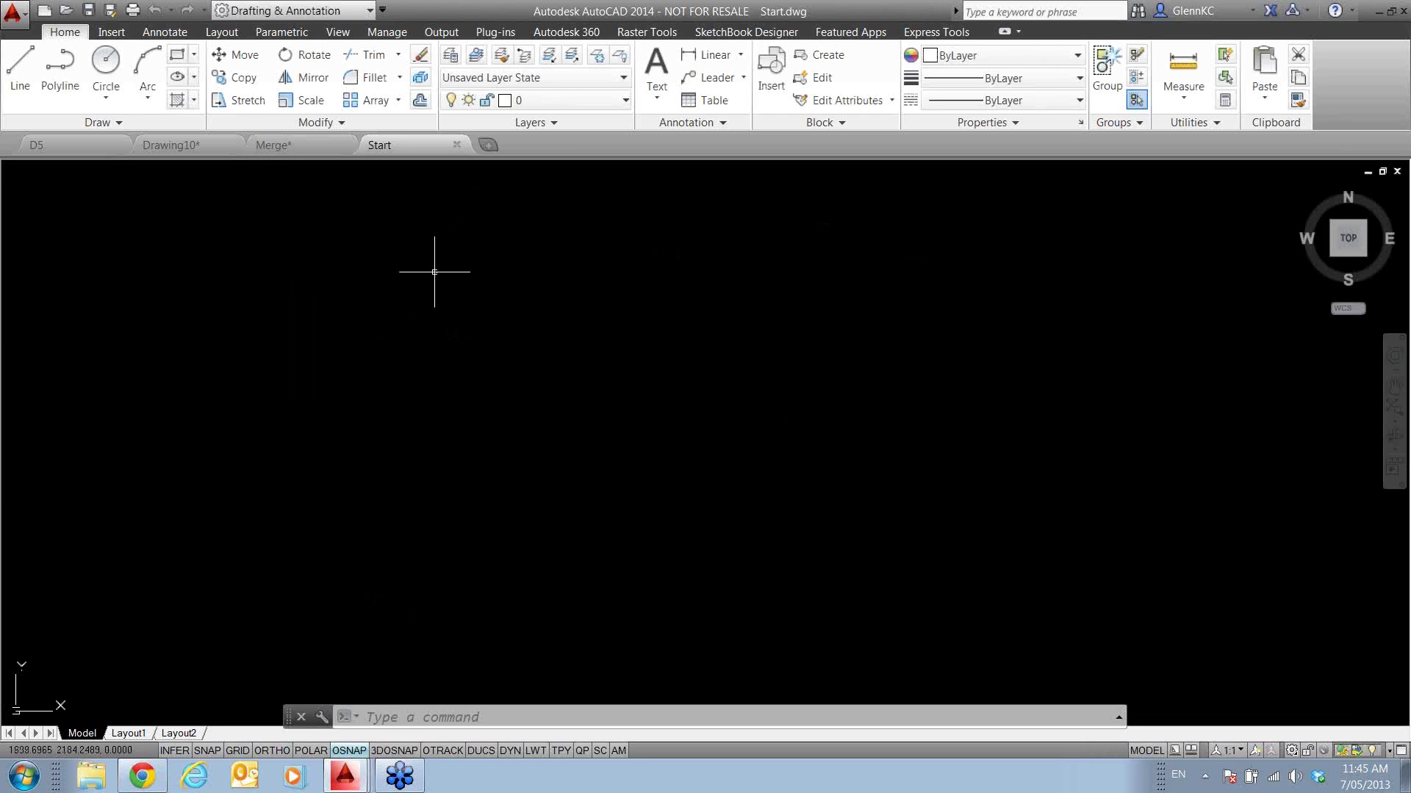
text(l)
key(Return)
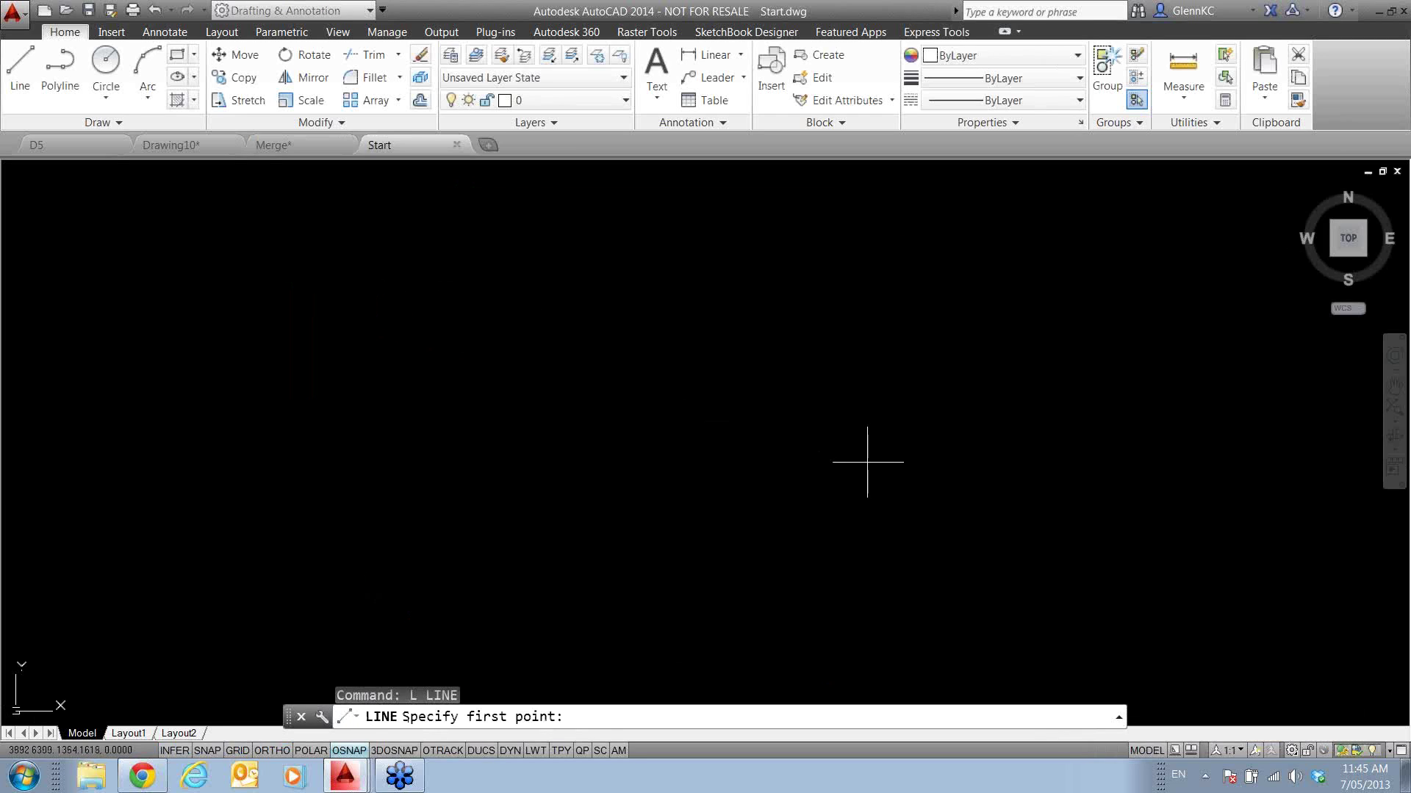
click(867, 462)
key(F8)
text(10)
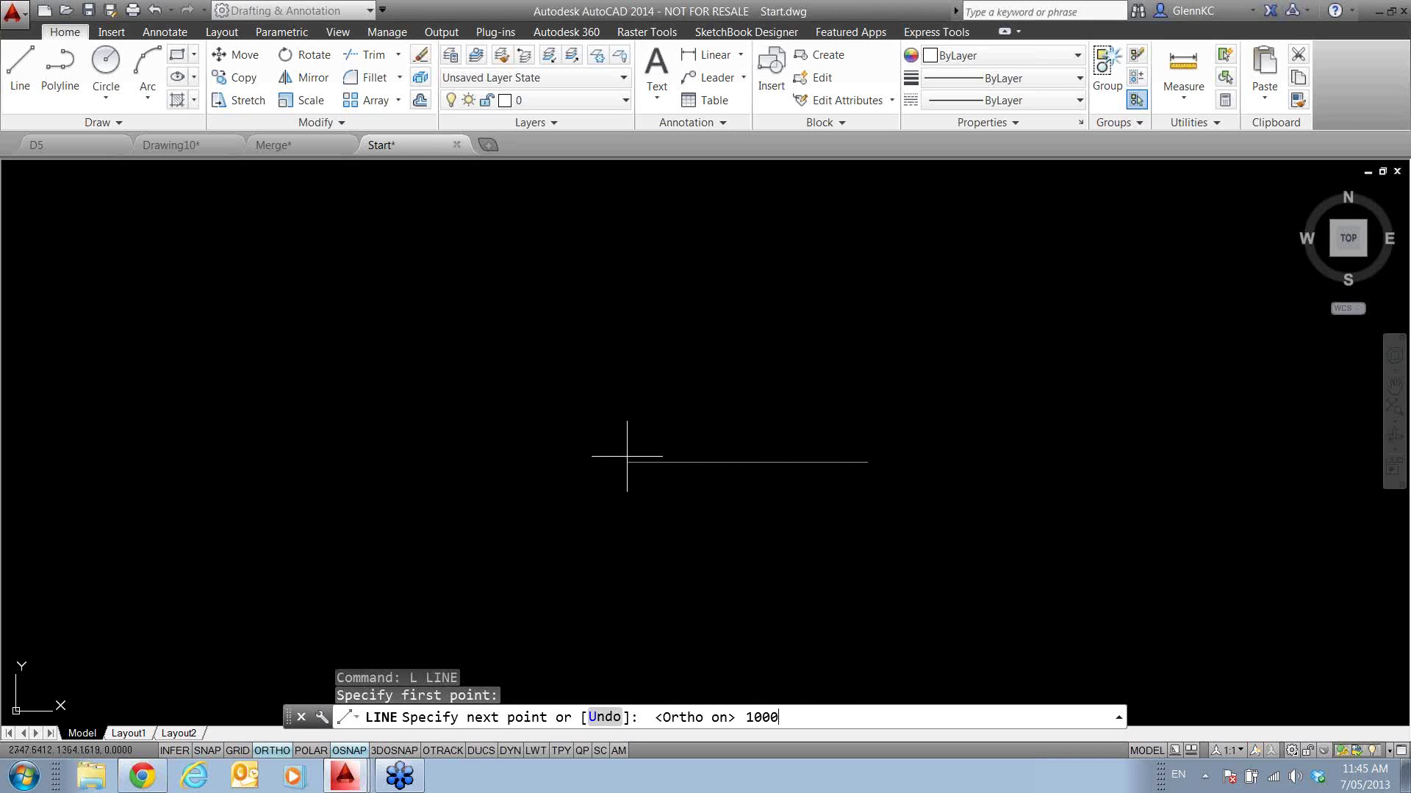
text(00)
key(Return)
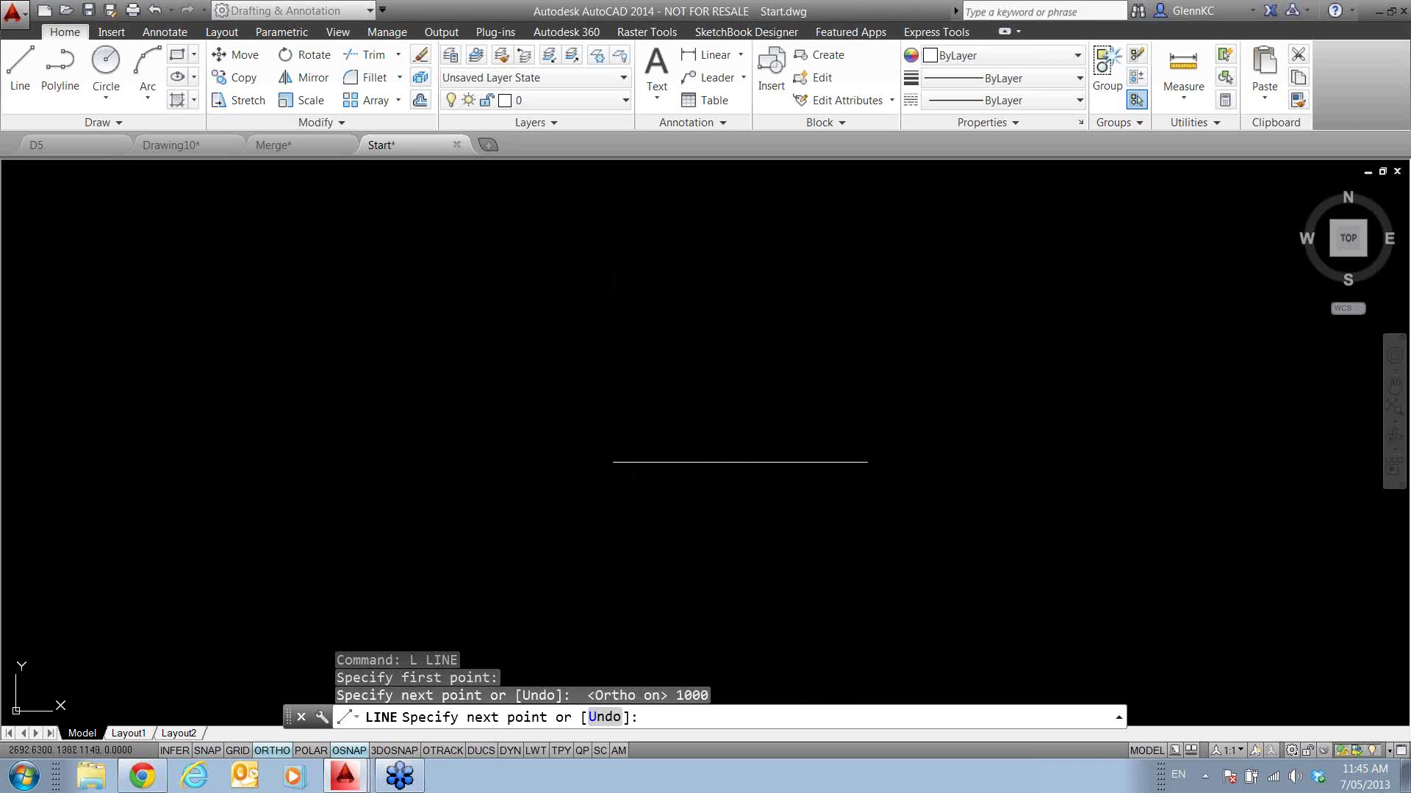
text(1000)
key(Return)
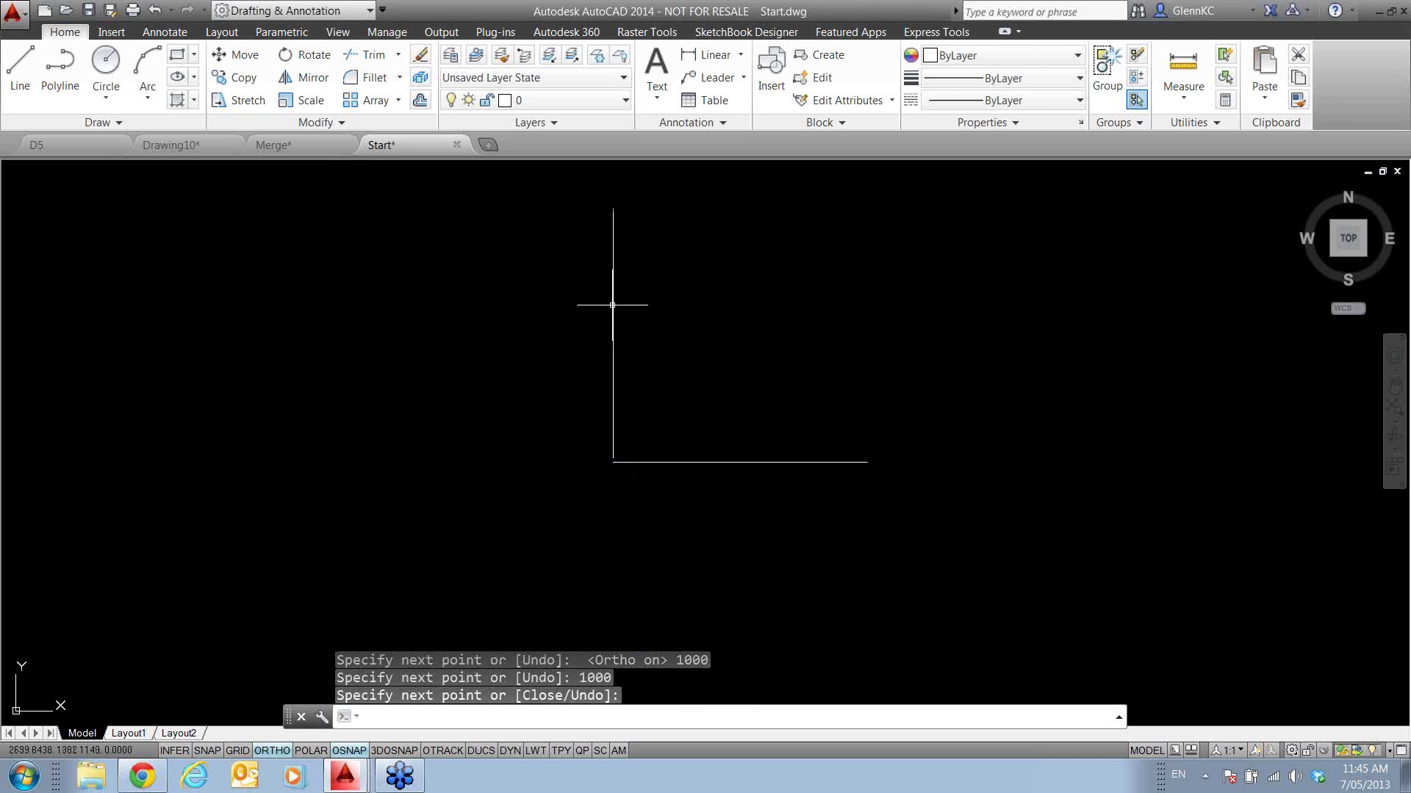
- Draw a Start, Center, End arc from the horizontal line's end around the corner
key(Return)
middle_drag(695, 311, 600, 384)
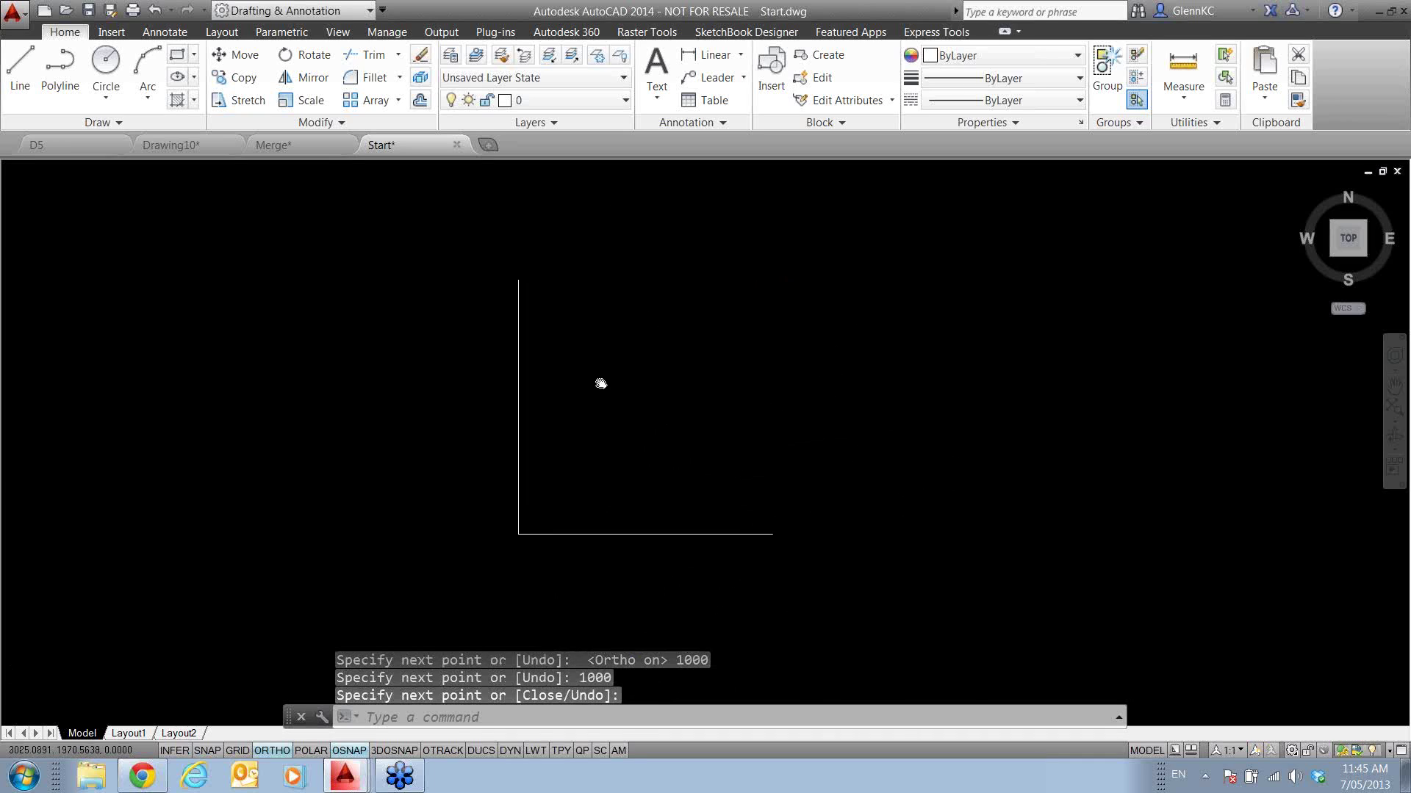
click(150, 100)
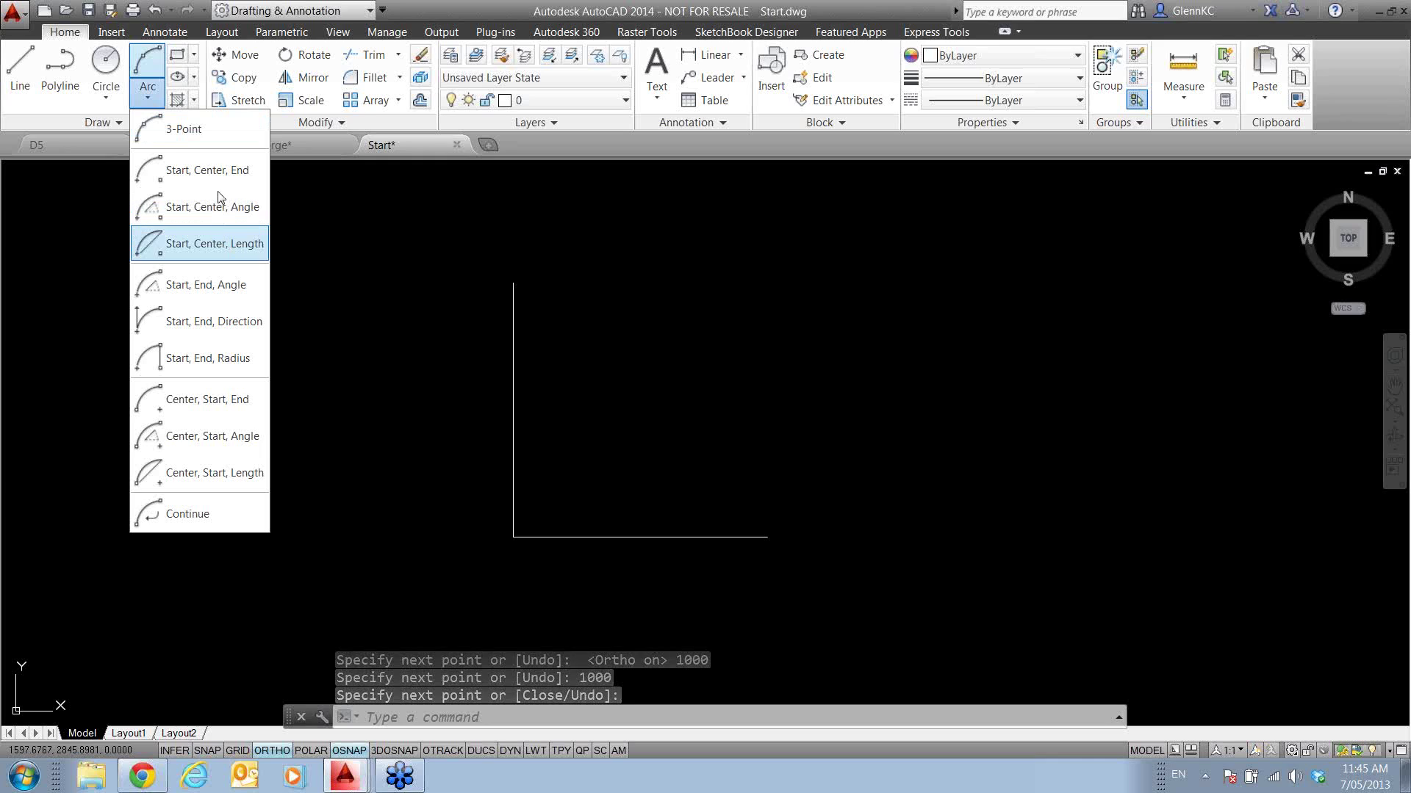
click(206, 169)
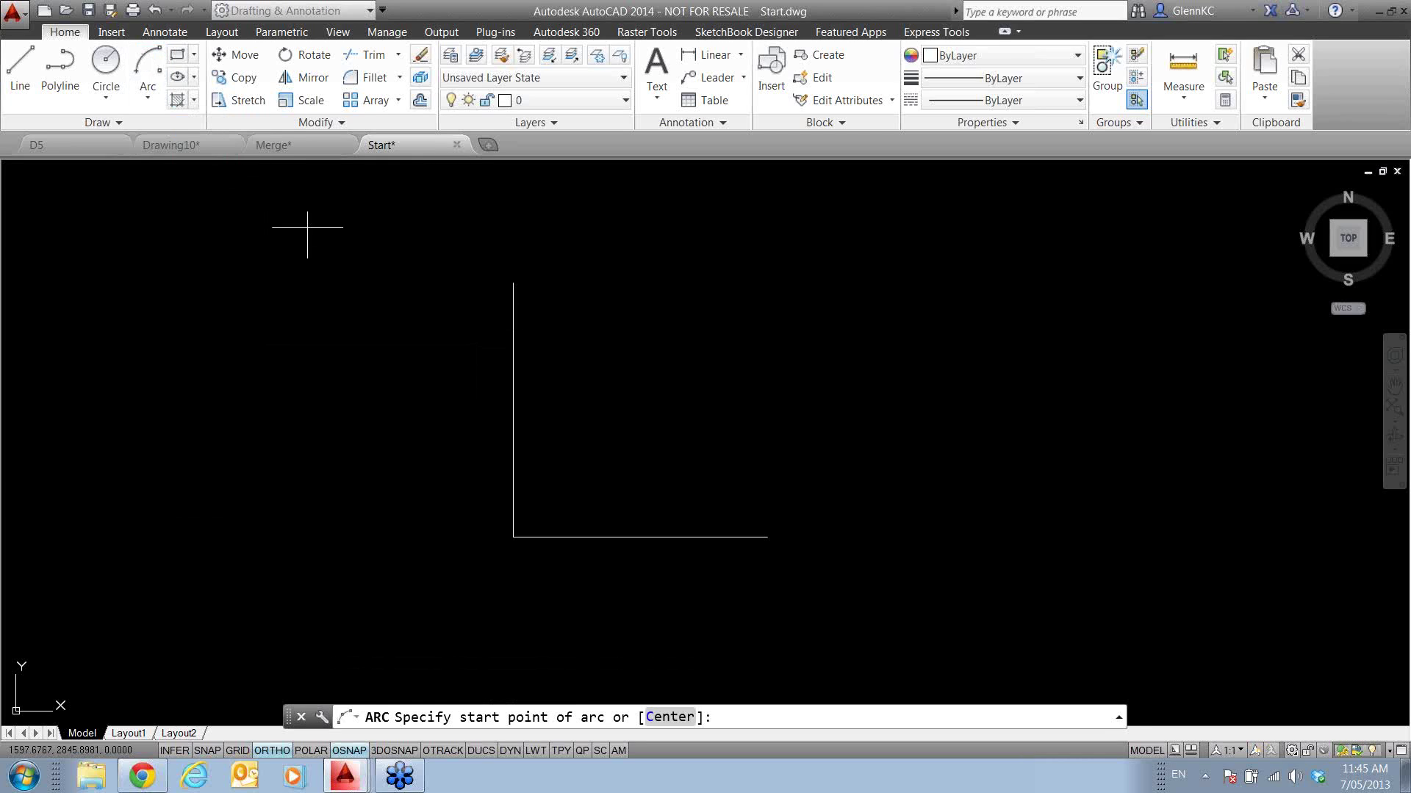
click(767, 537)
click(513, 538)
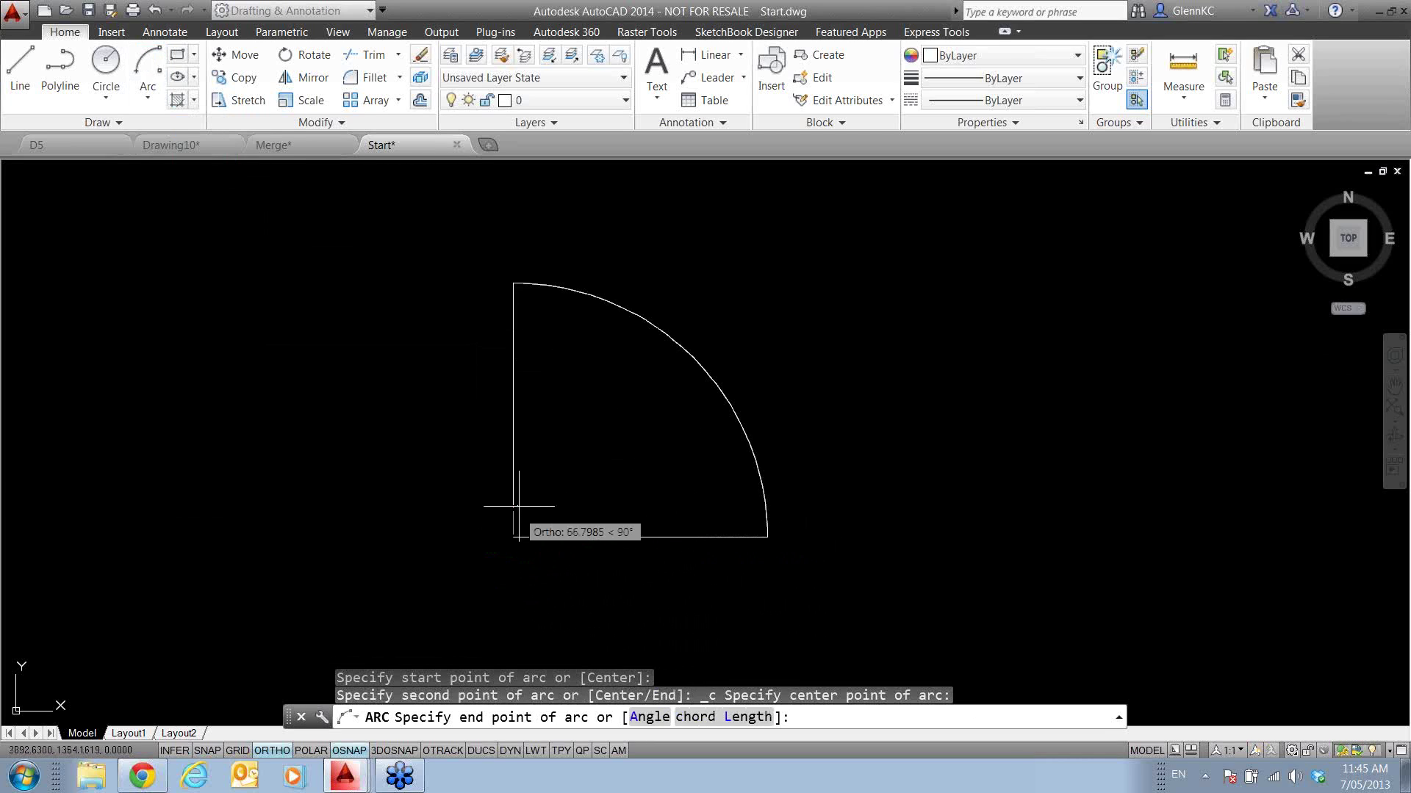
click(514, 283)
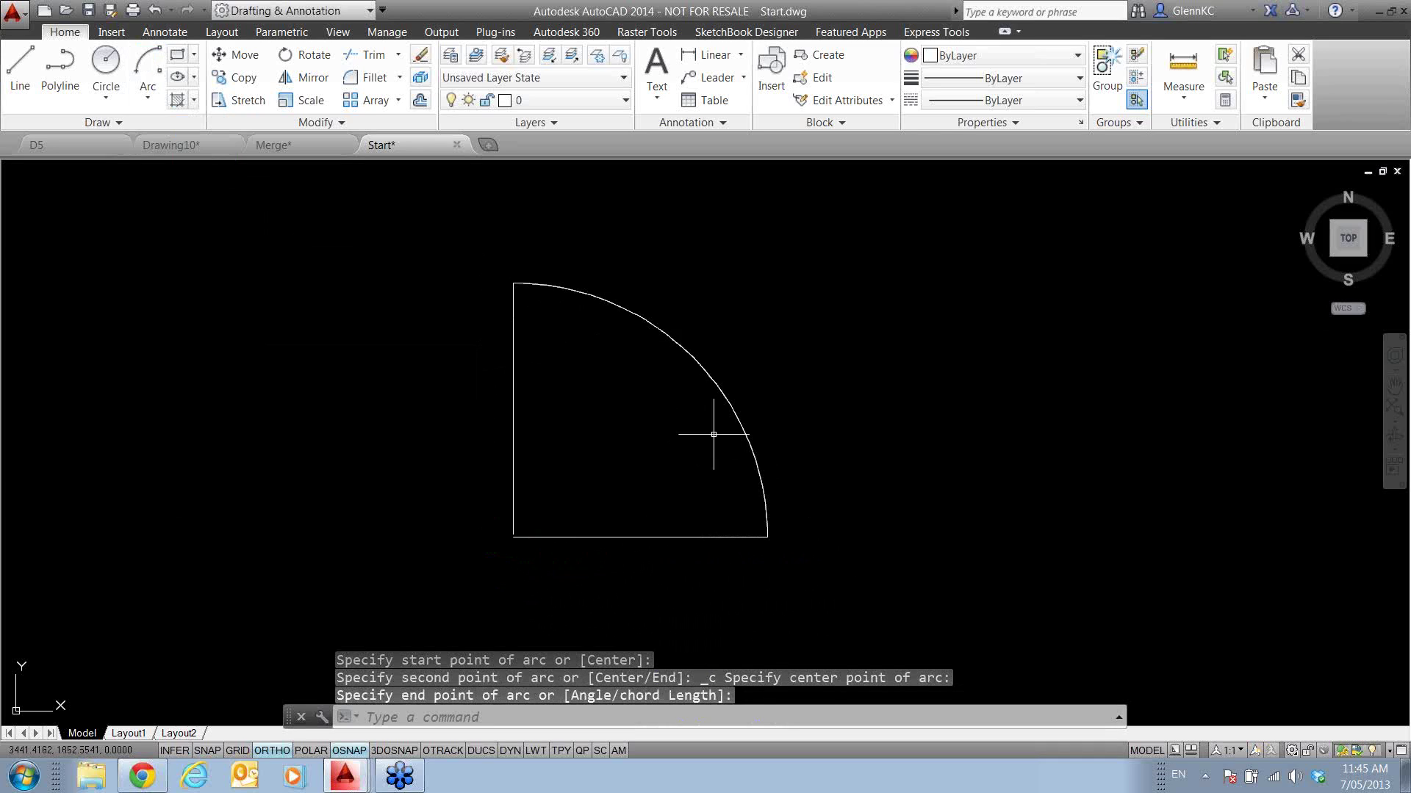
- Erase that first arc with a selection window
text(e)
key(Return)
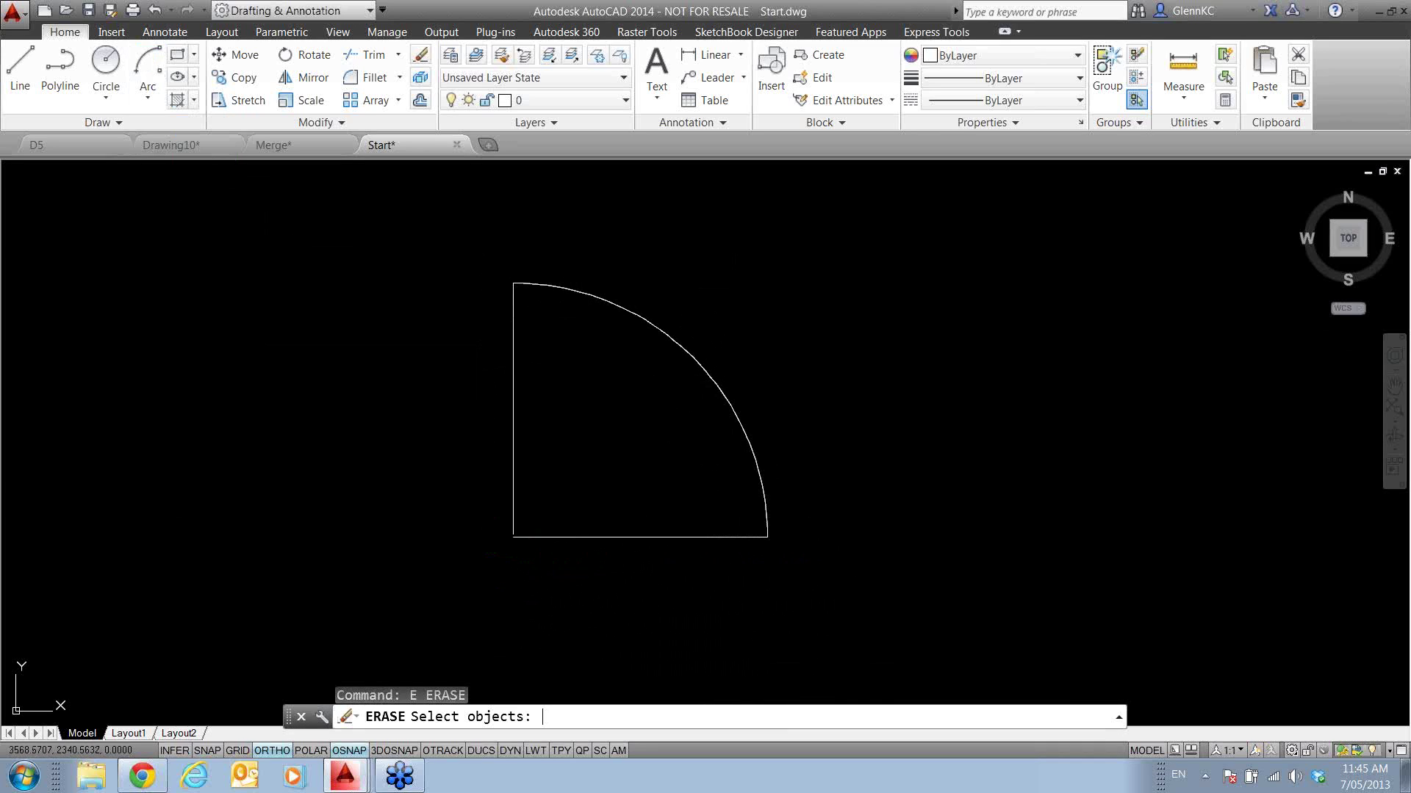
click(737, 290)
click(643, 386)
key(Return)
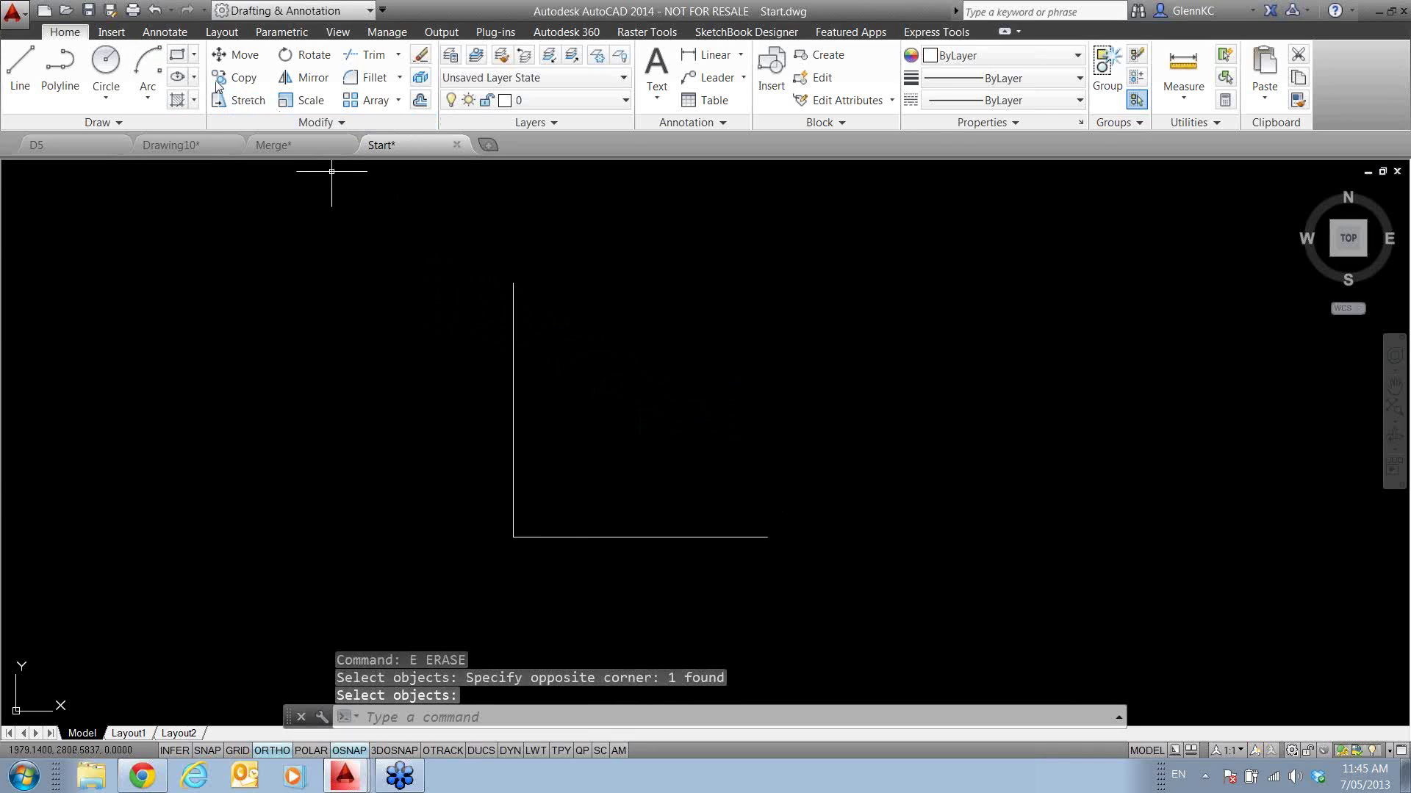
- Try another Start, Center, End arc from the corner, then cancel it
click(154, 66)
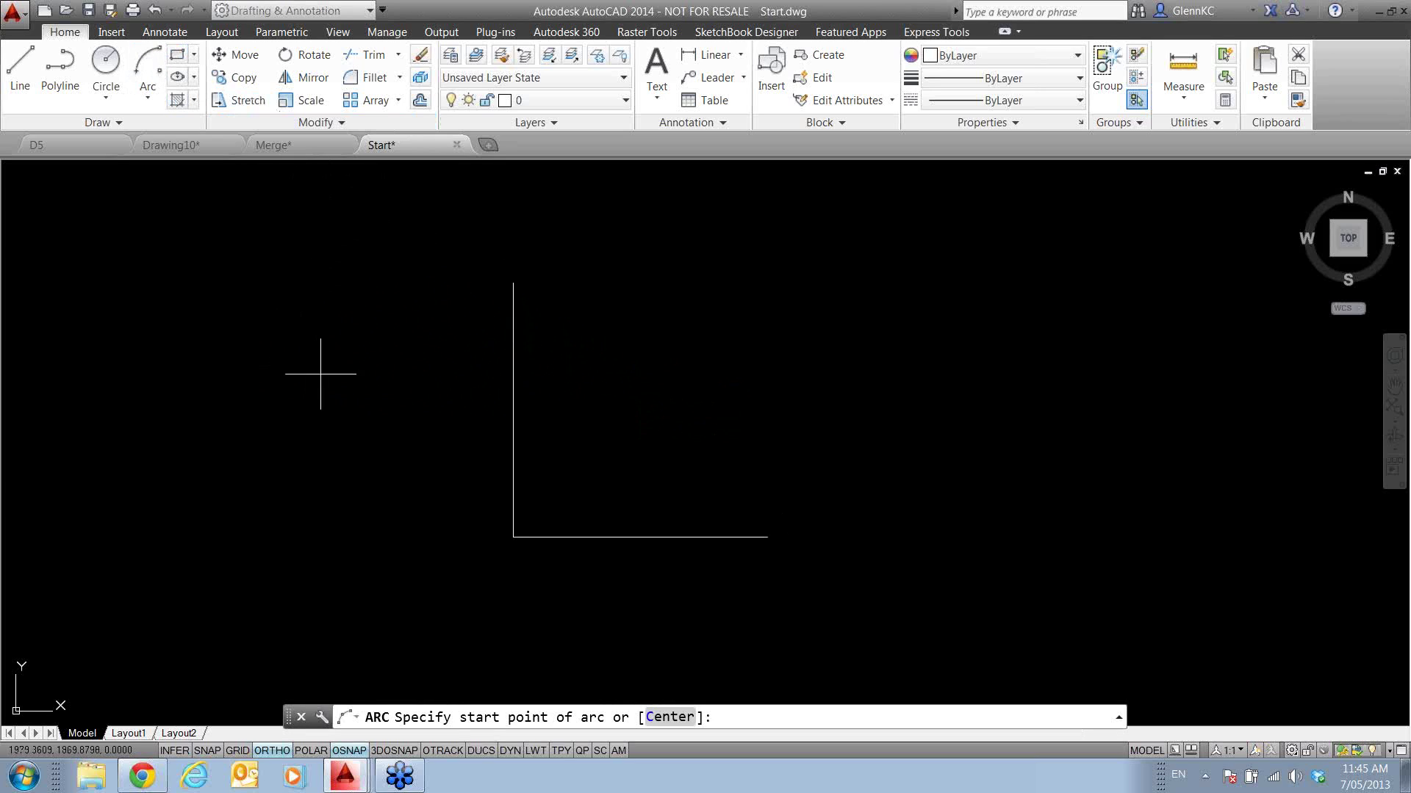
click(148, 90)
click(205, 170)
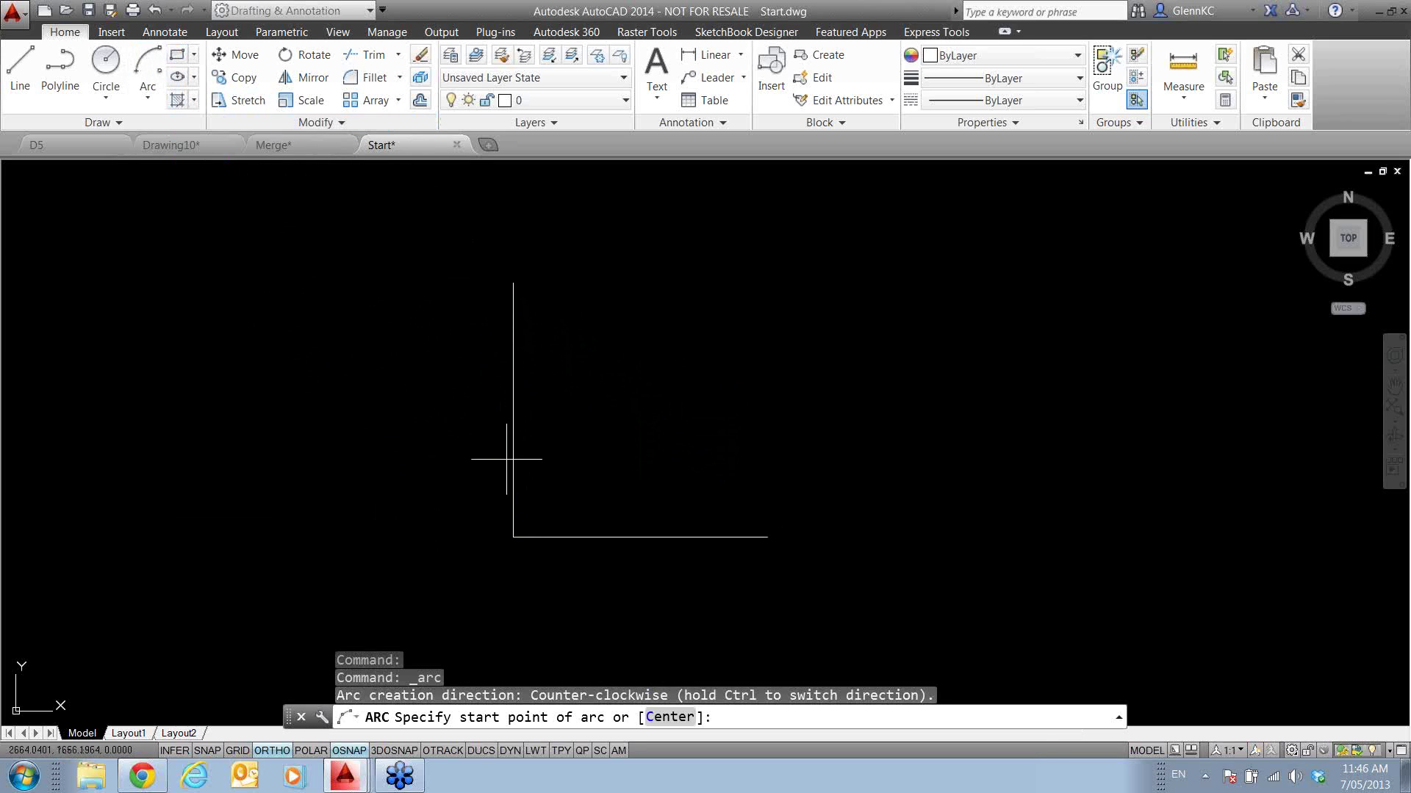
click(513, 537)
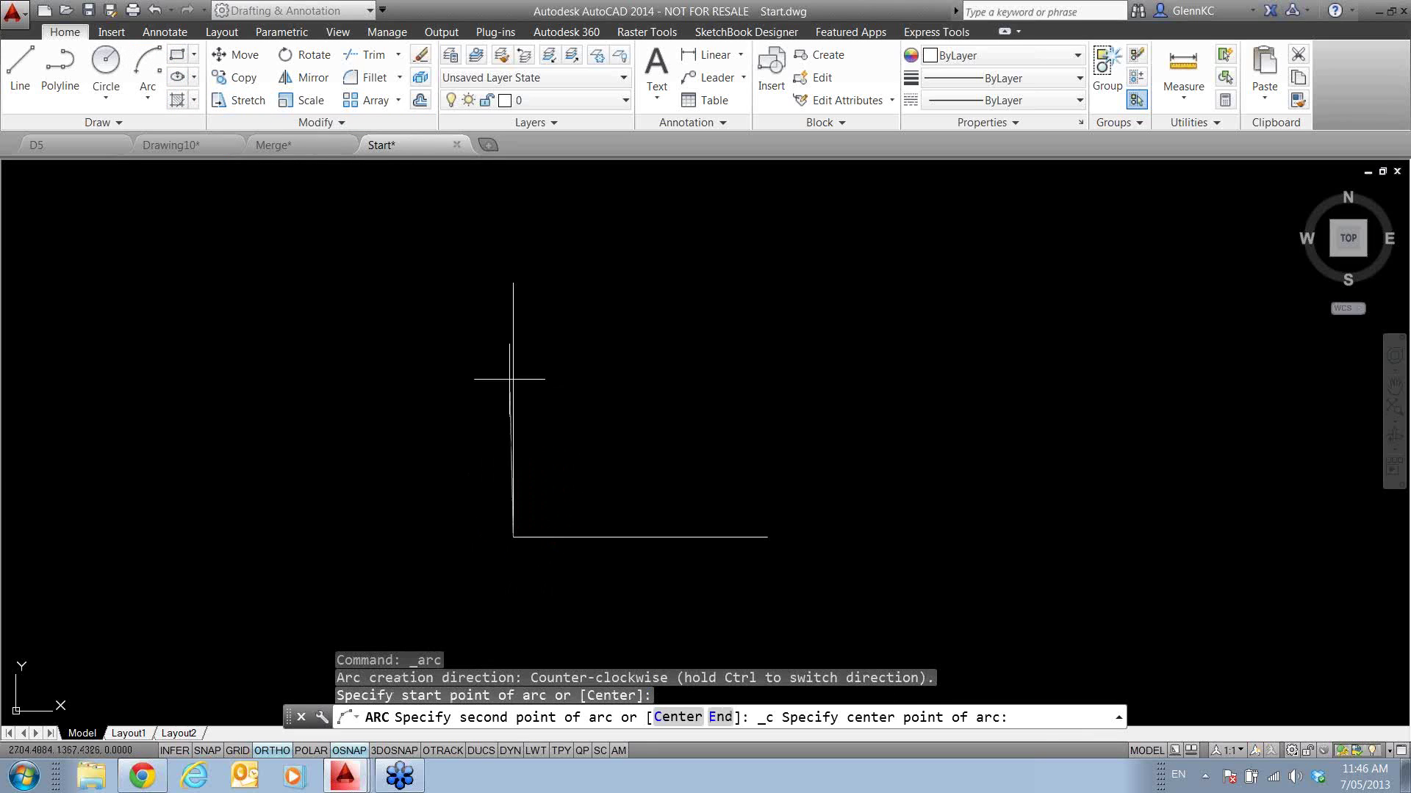
click(513, 284)
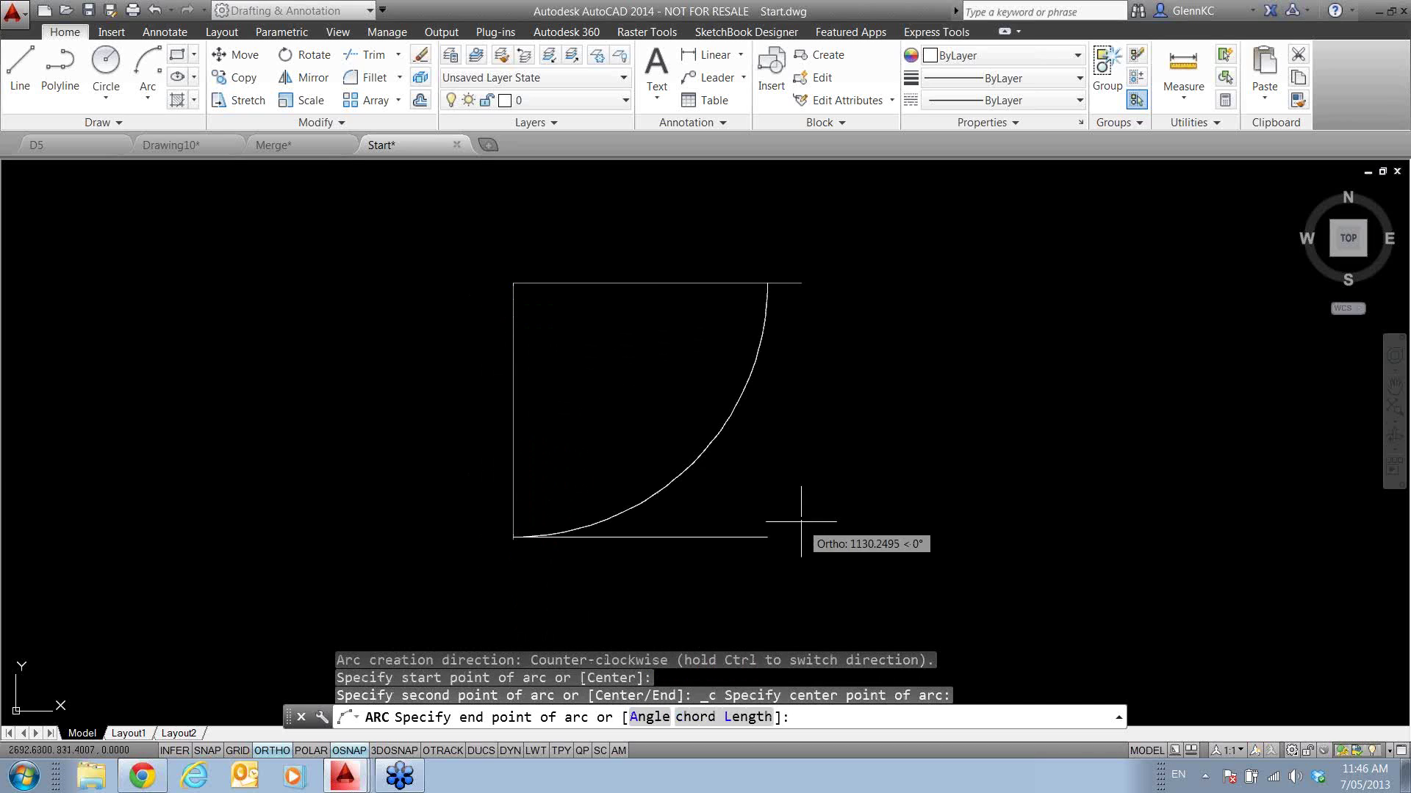
key(Escape)
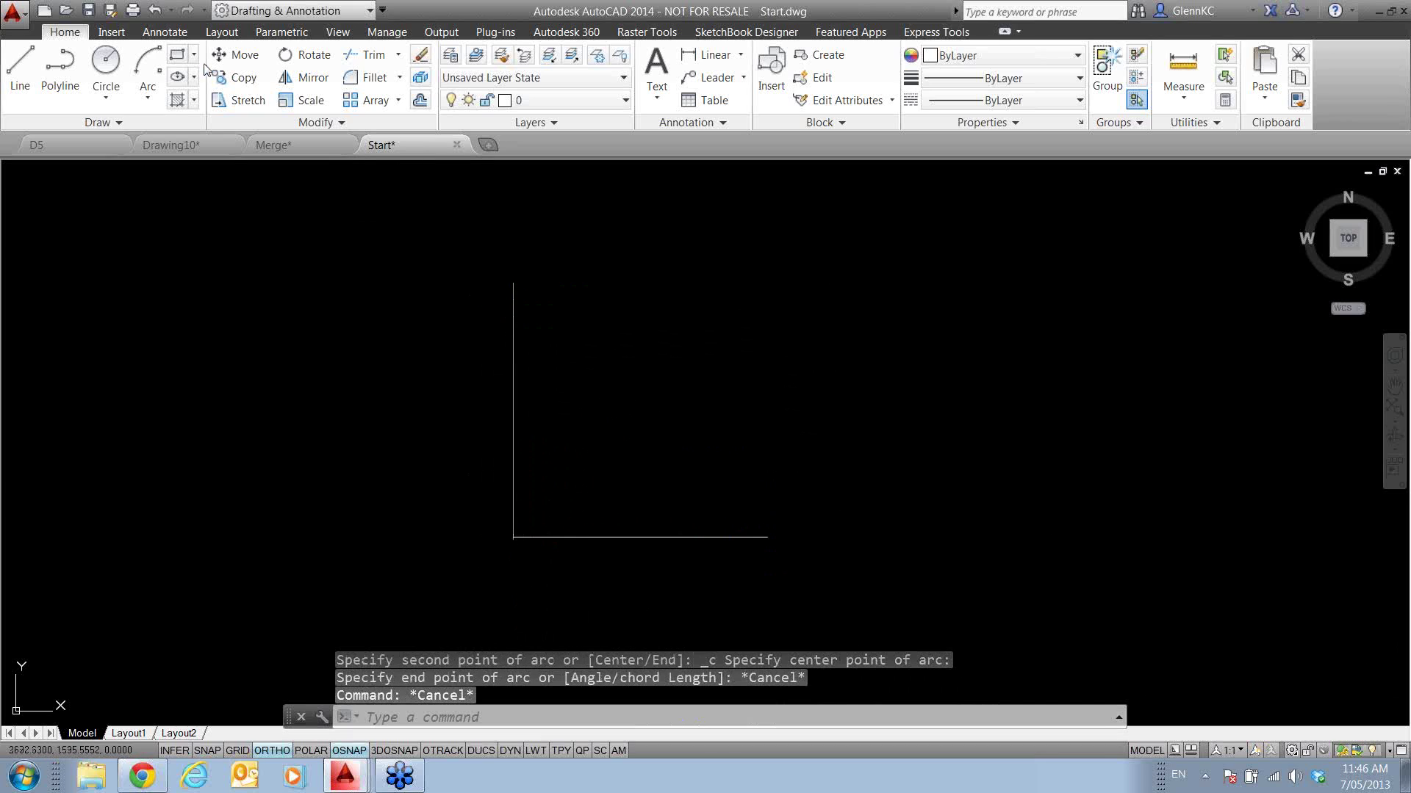
- Draw the quarter arc from the vertical line's top, centred on the corner, to the horizontal end
click(148, 97)
click(203, 170)
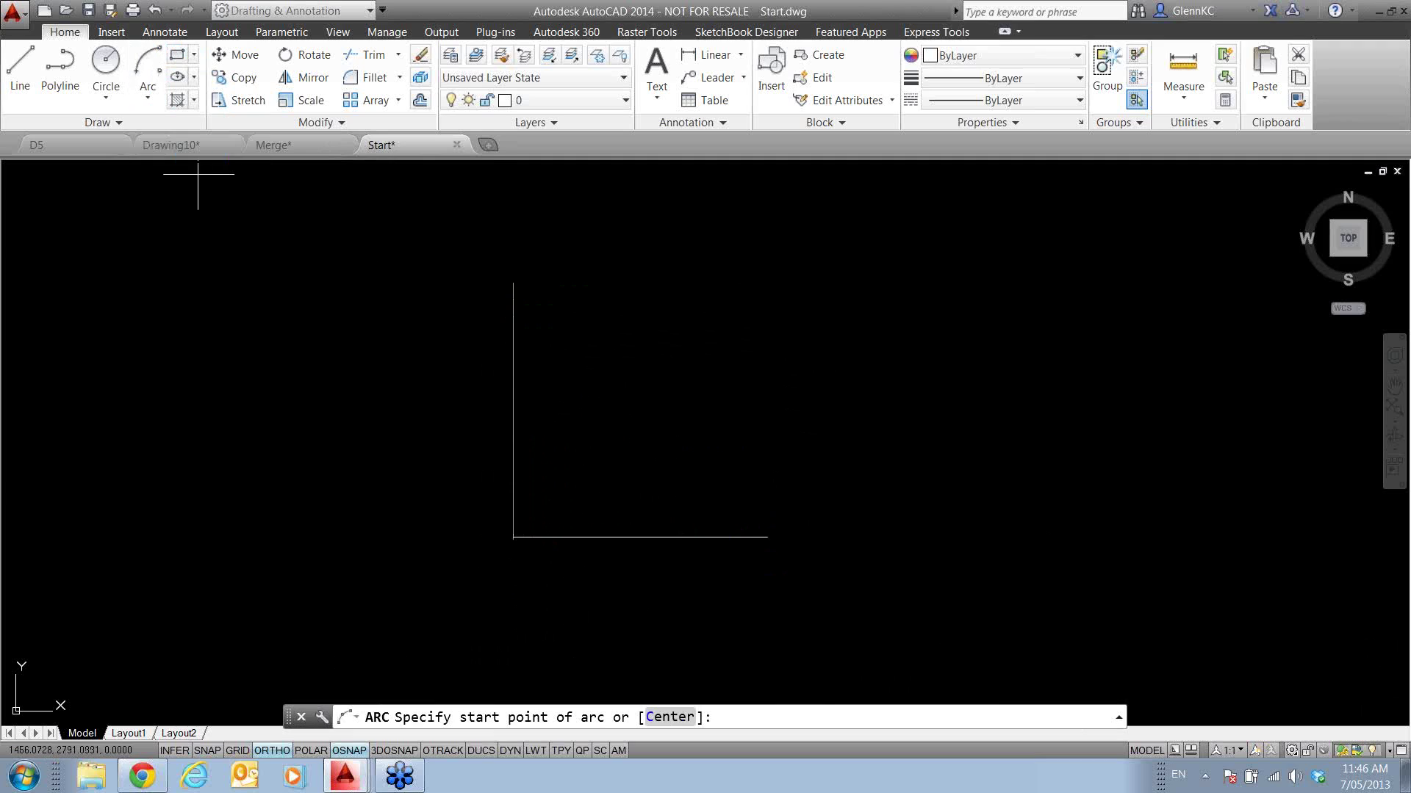
click(513, 284)
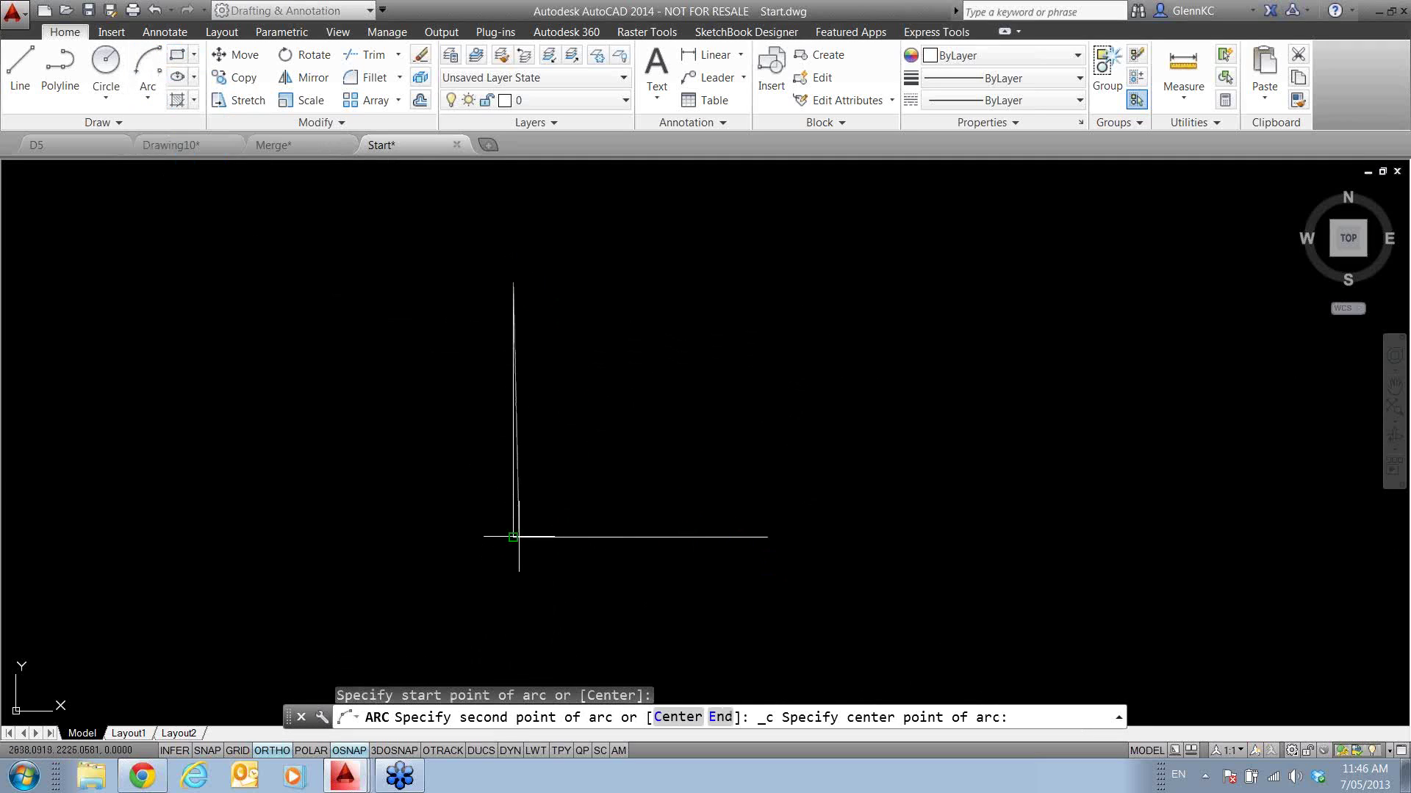
click(512, 537)
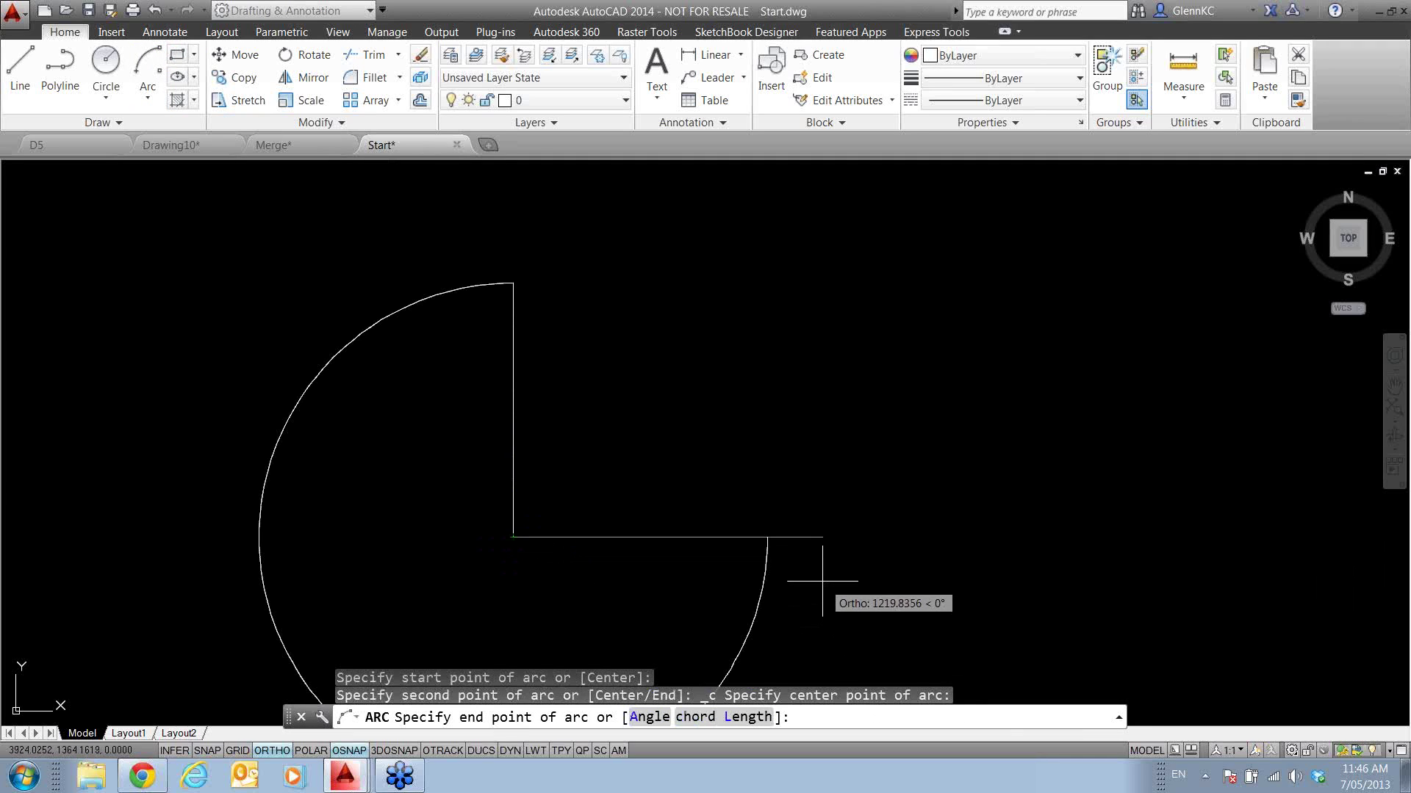
middle_drag(817, 587, 867, 472)
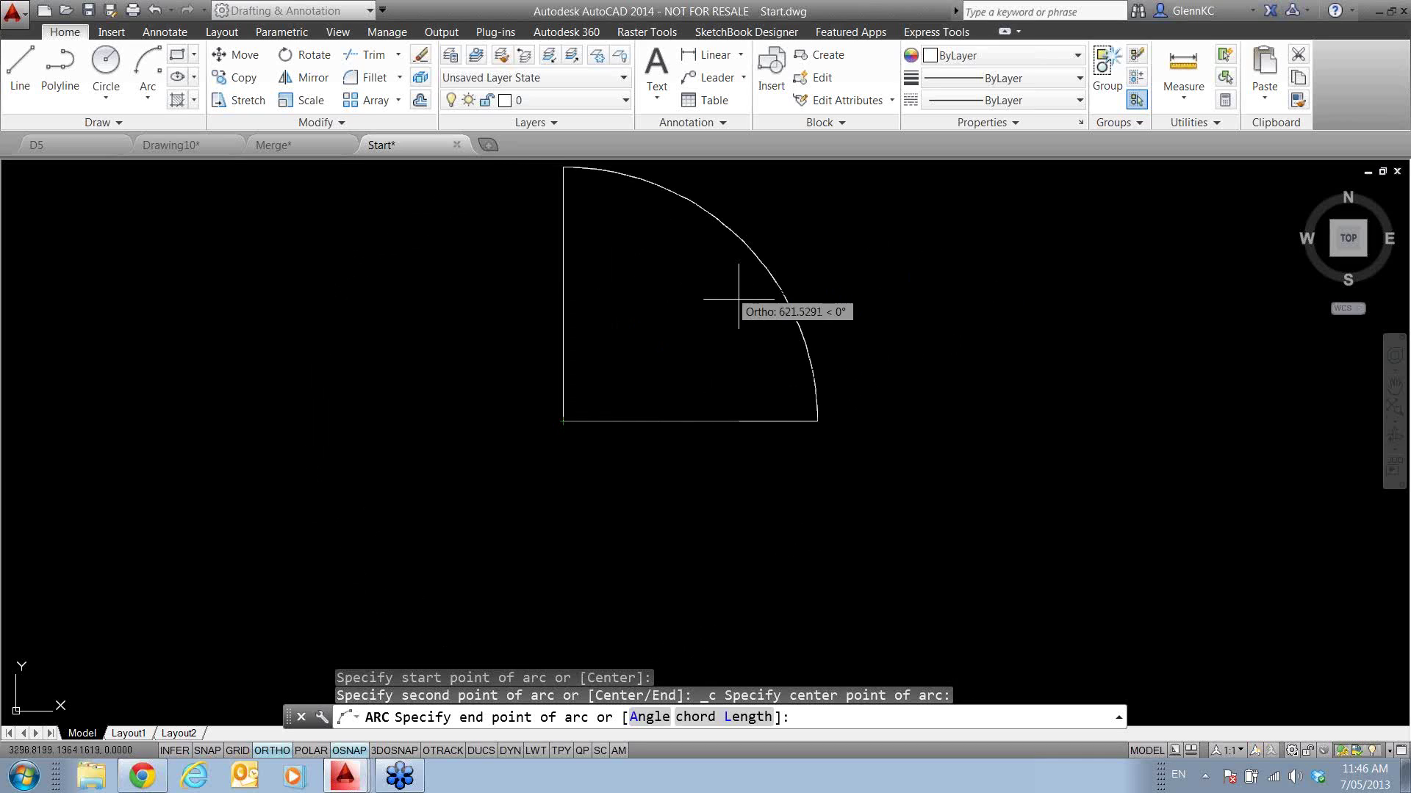
click(815, 419)
middle_drag(872, 495, 871, 551)
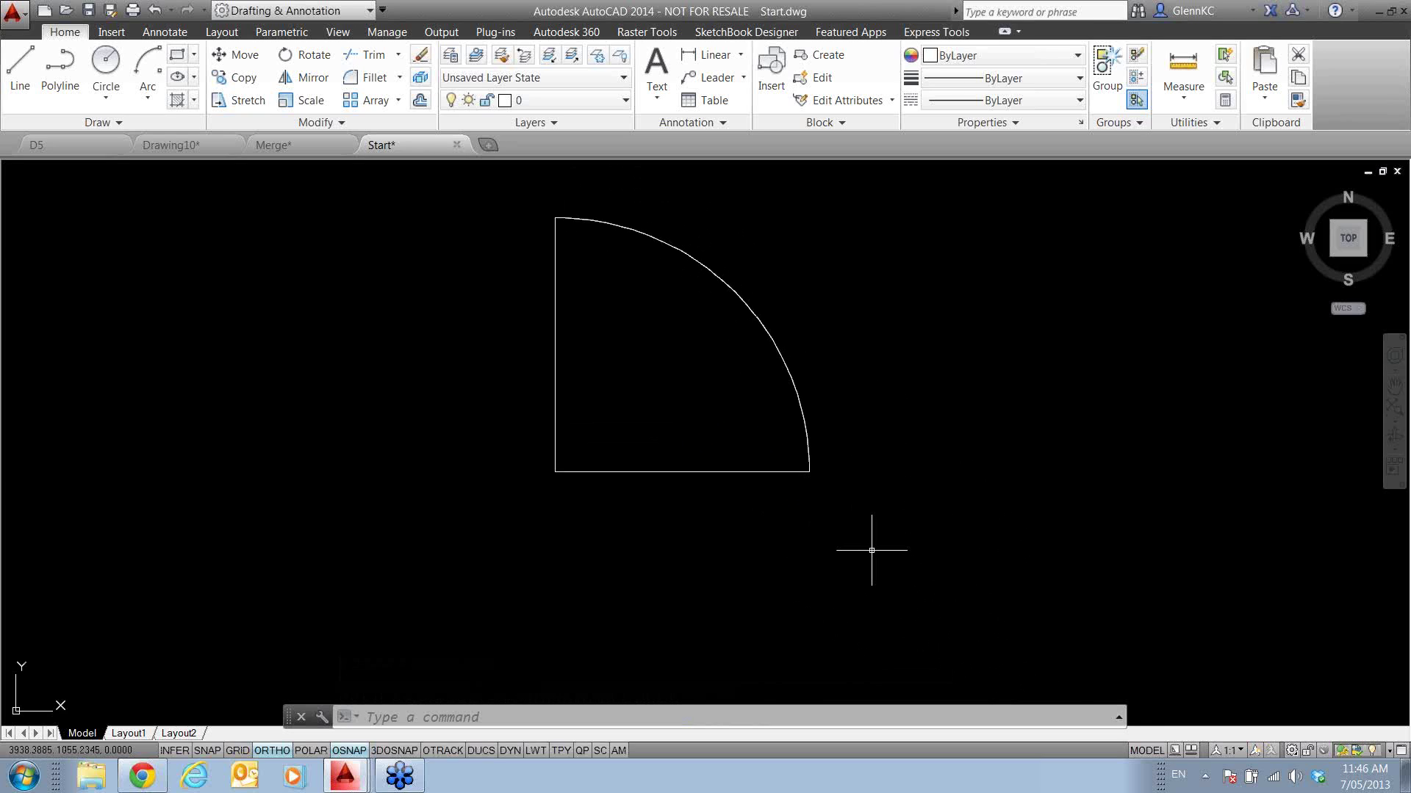
- Erase the three objects of the quarter-circle shape
key(Escape)
key(Escape)
text(e)
key(Return)
click(822, 484)
click(534, 283)
key(Return)
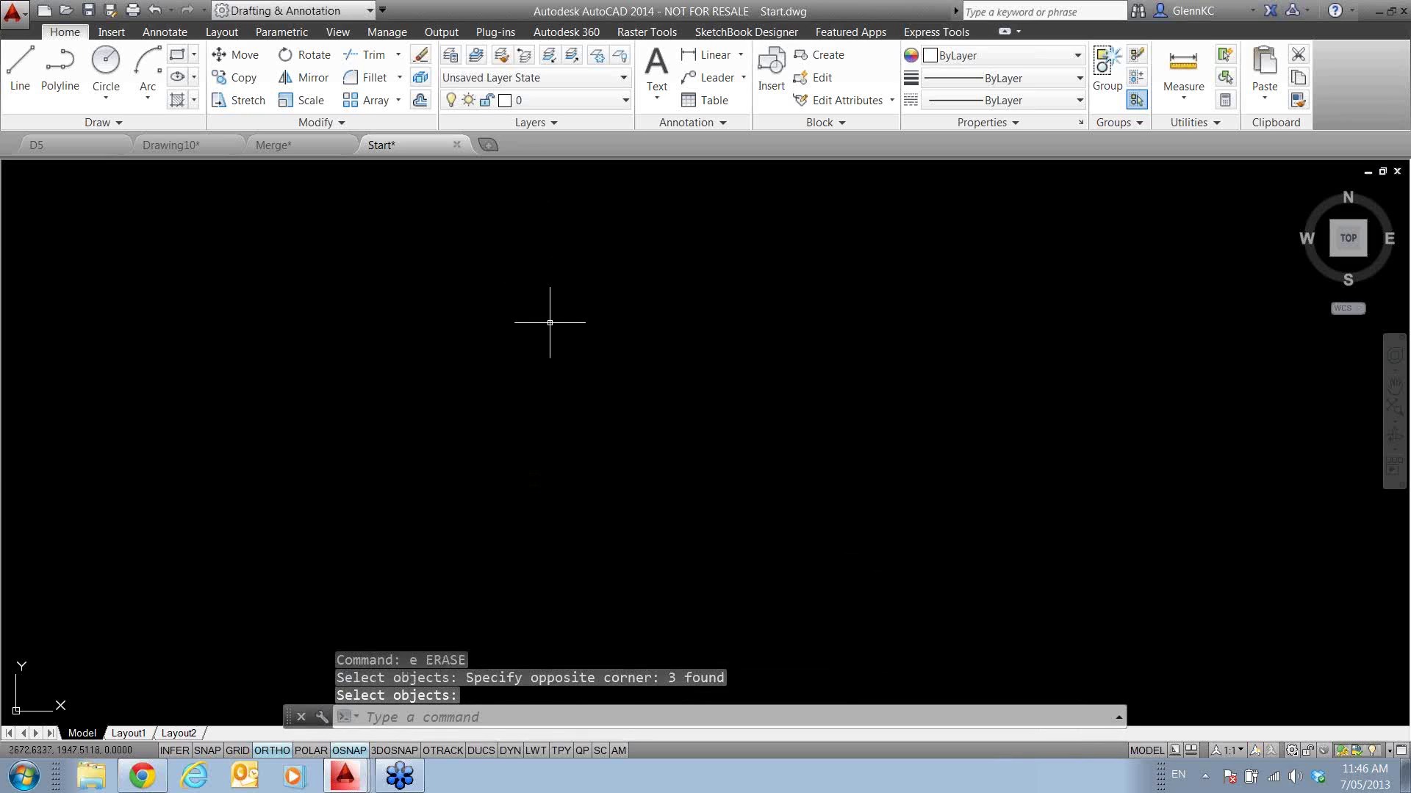
- Draw an open five-vertex polyline with Ortho turned off for slanted segments
text(pl)
key(Return)
click(643, 293)
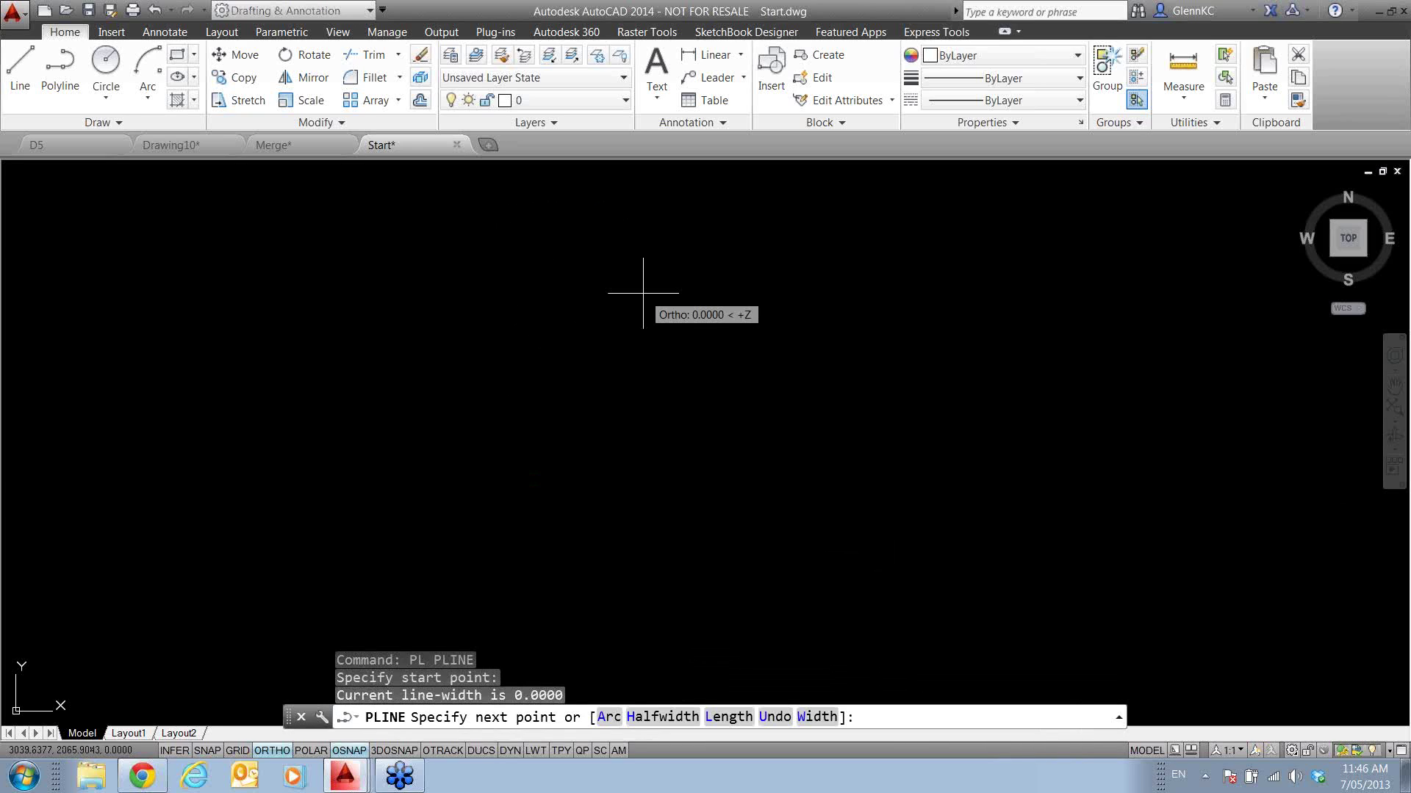
click(451, 379)
key(F8)
click(424, 449)
click(541, 507)
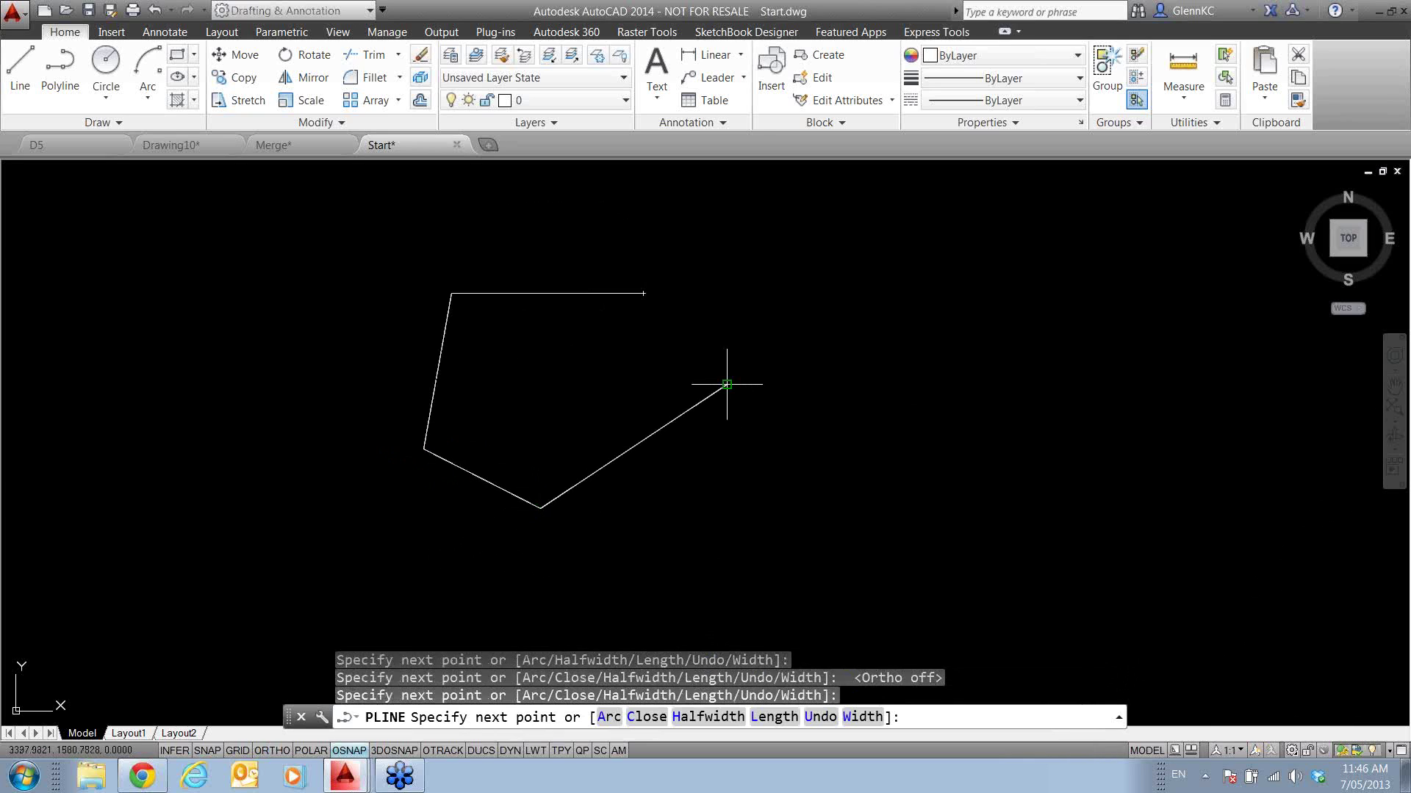
click(727, 384)
key(Return)
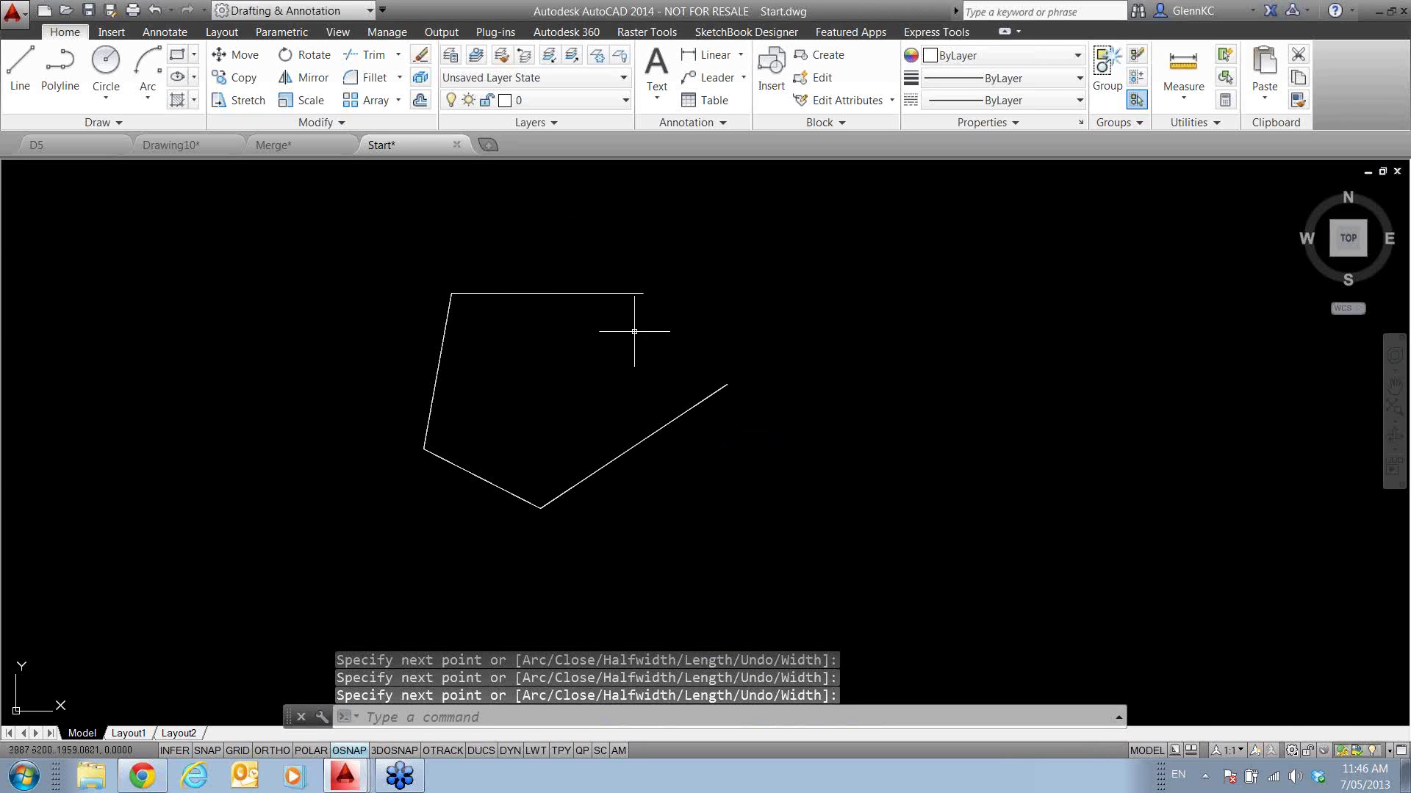
- Fillet the top and slanted end segments, then undo the fillet
click(371, 78)
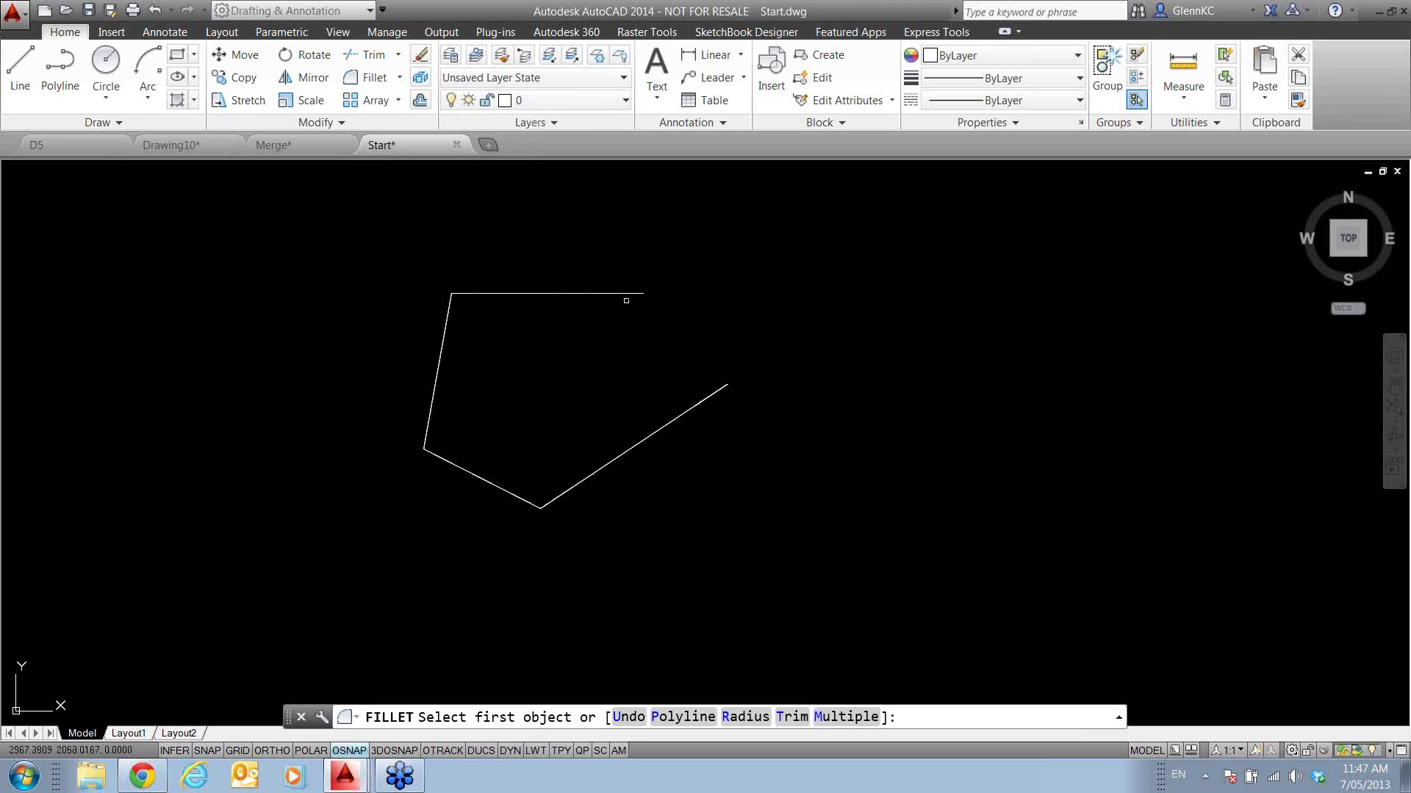
click(626, 293)
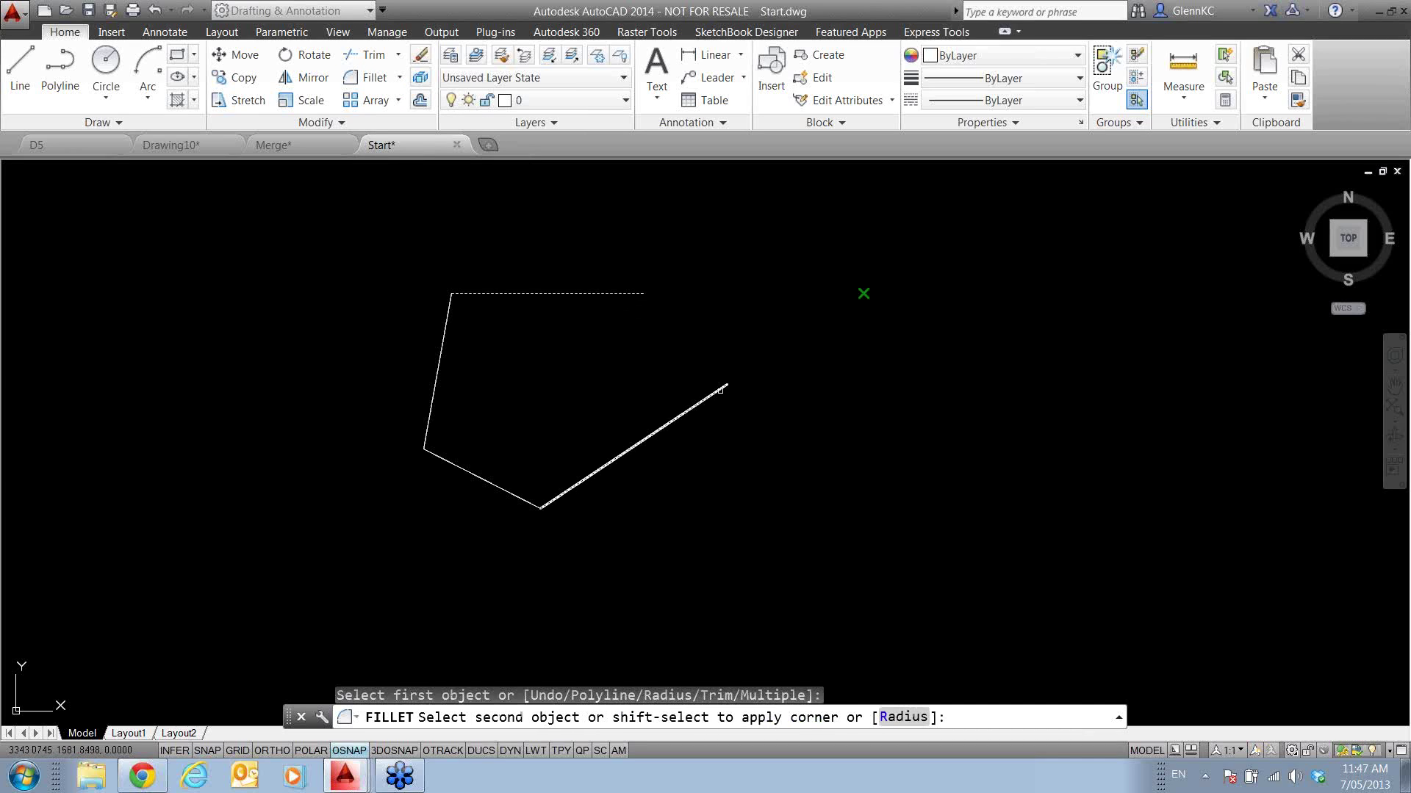
click(720, 390)
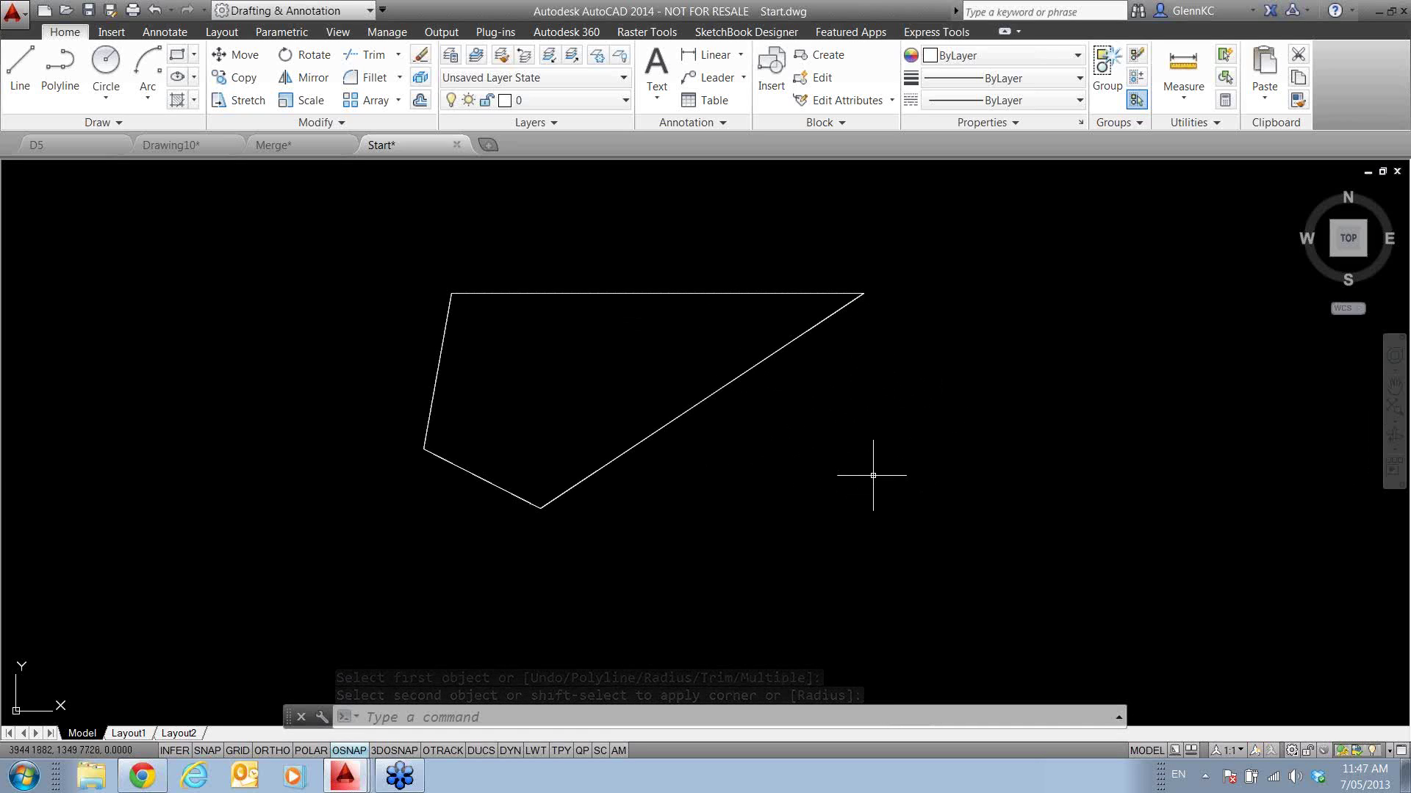
key(ctrl+z)
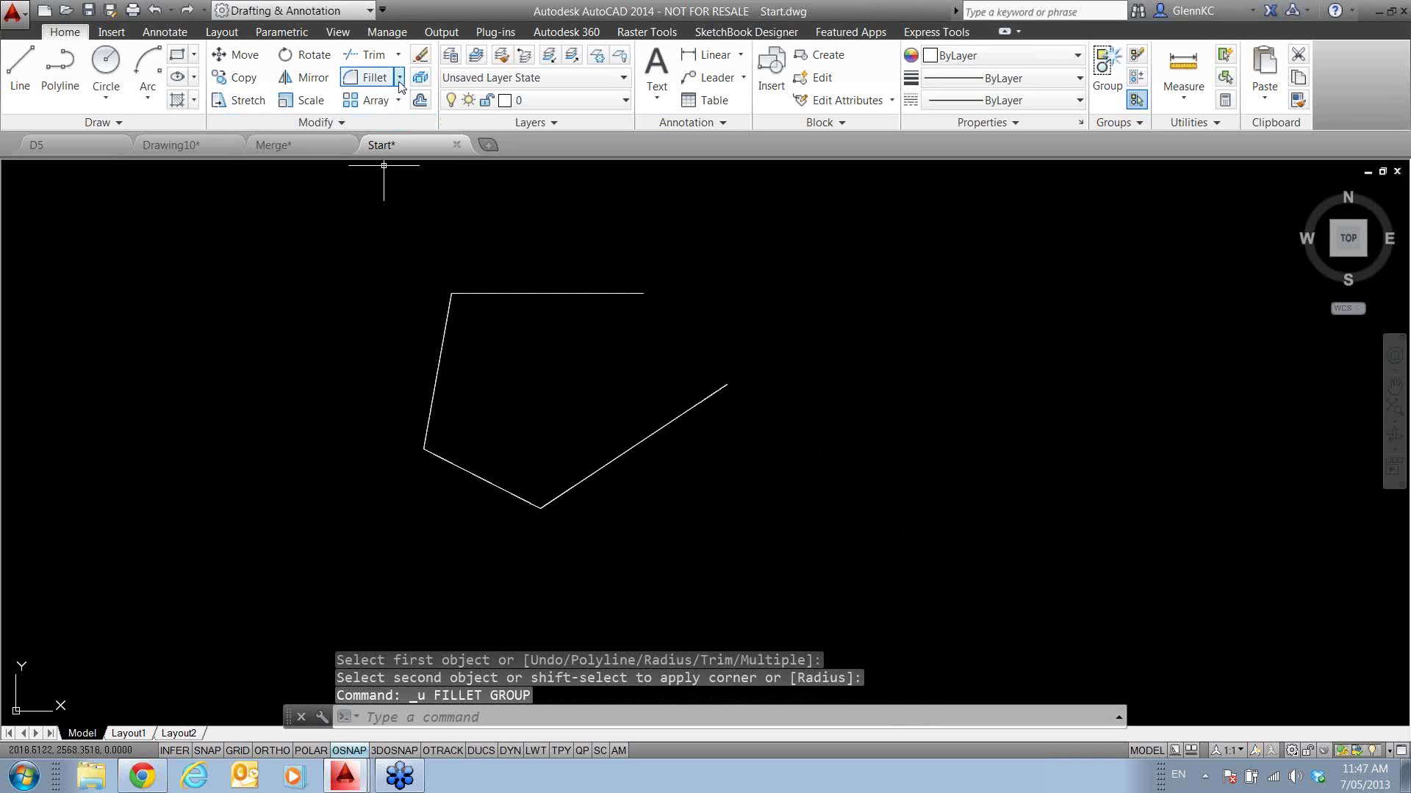
- Chamfer the top segment and the upper-right slanted segment into a sharp corner
click(399, 79)
click(398, 144)
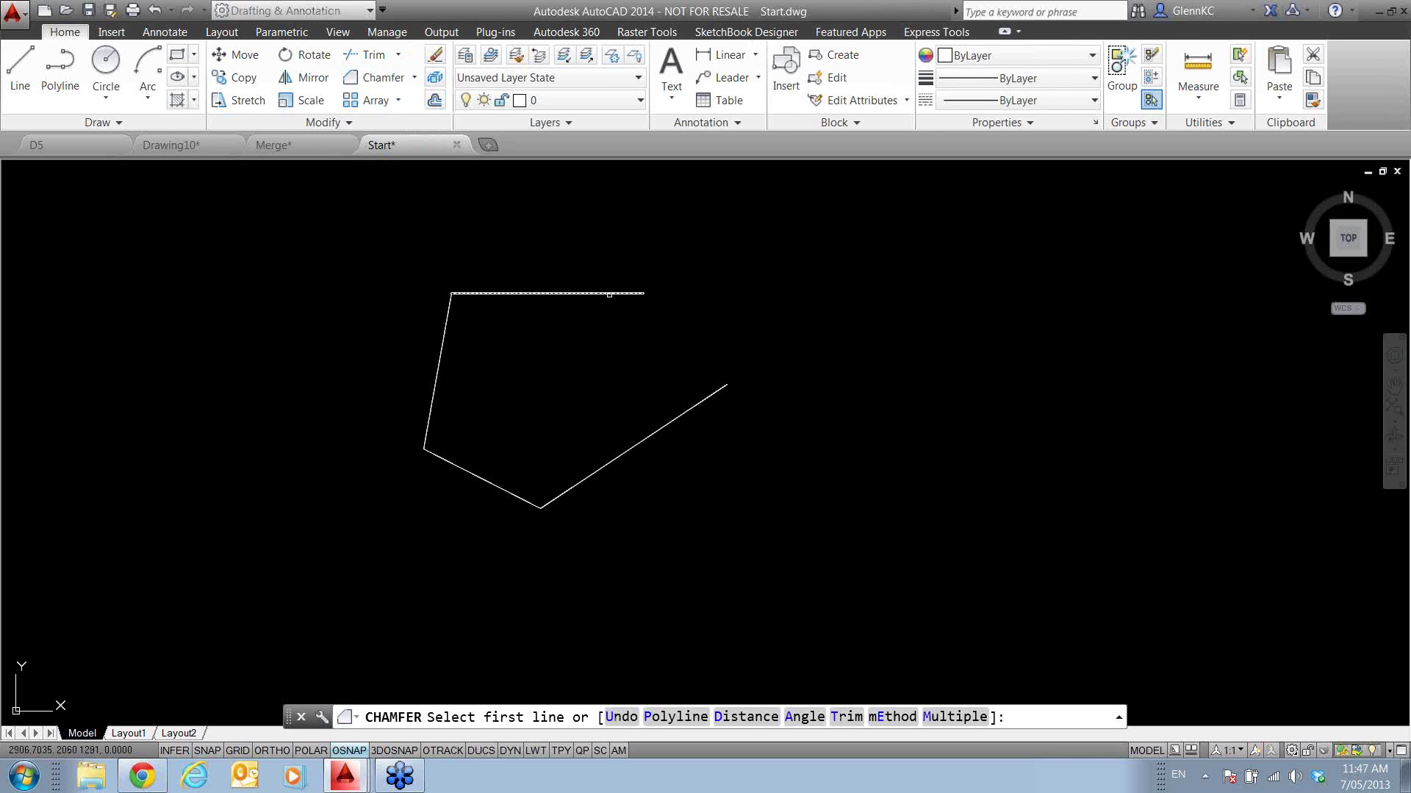
click(610, 295)
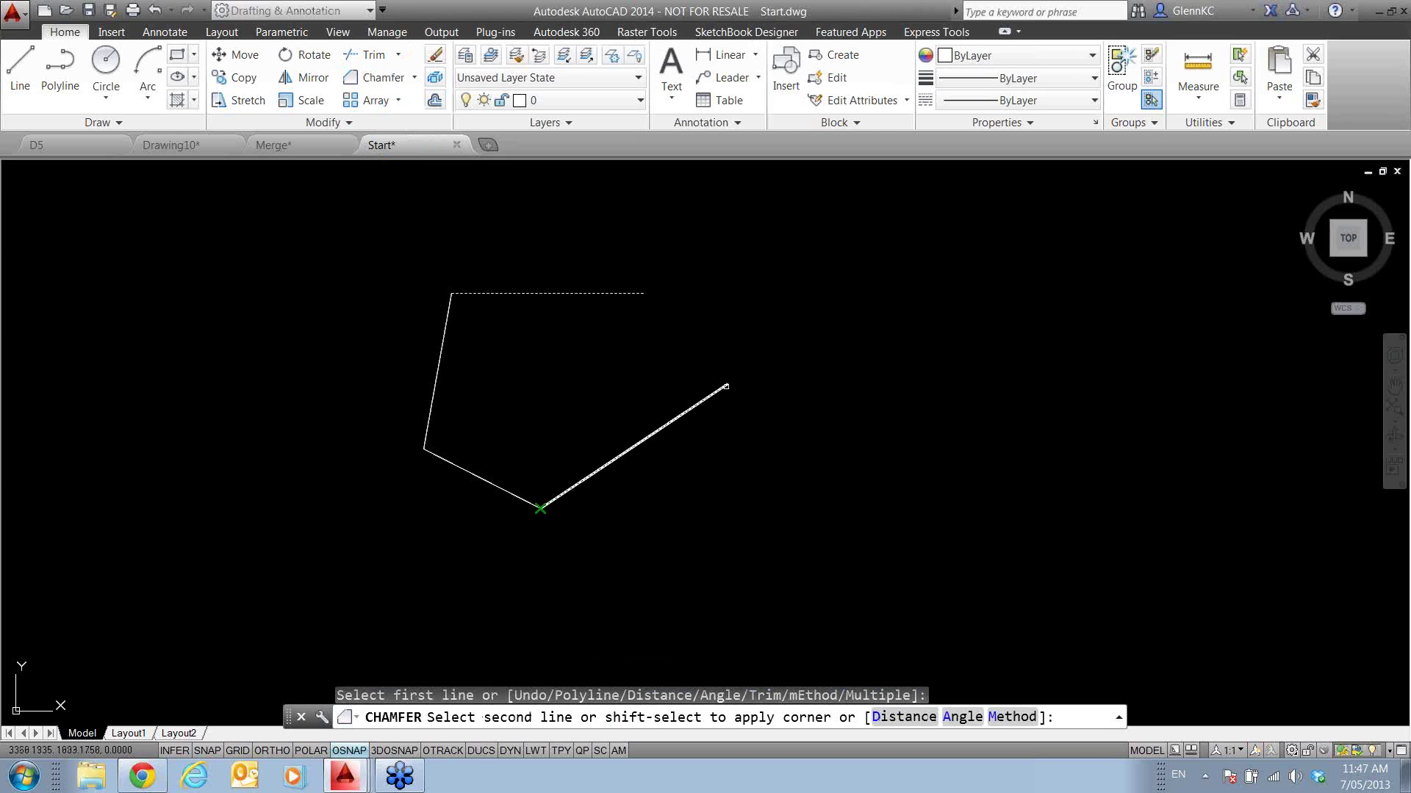
click(726, 386)
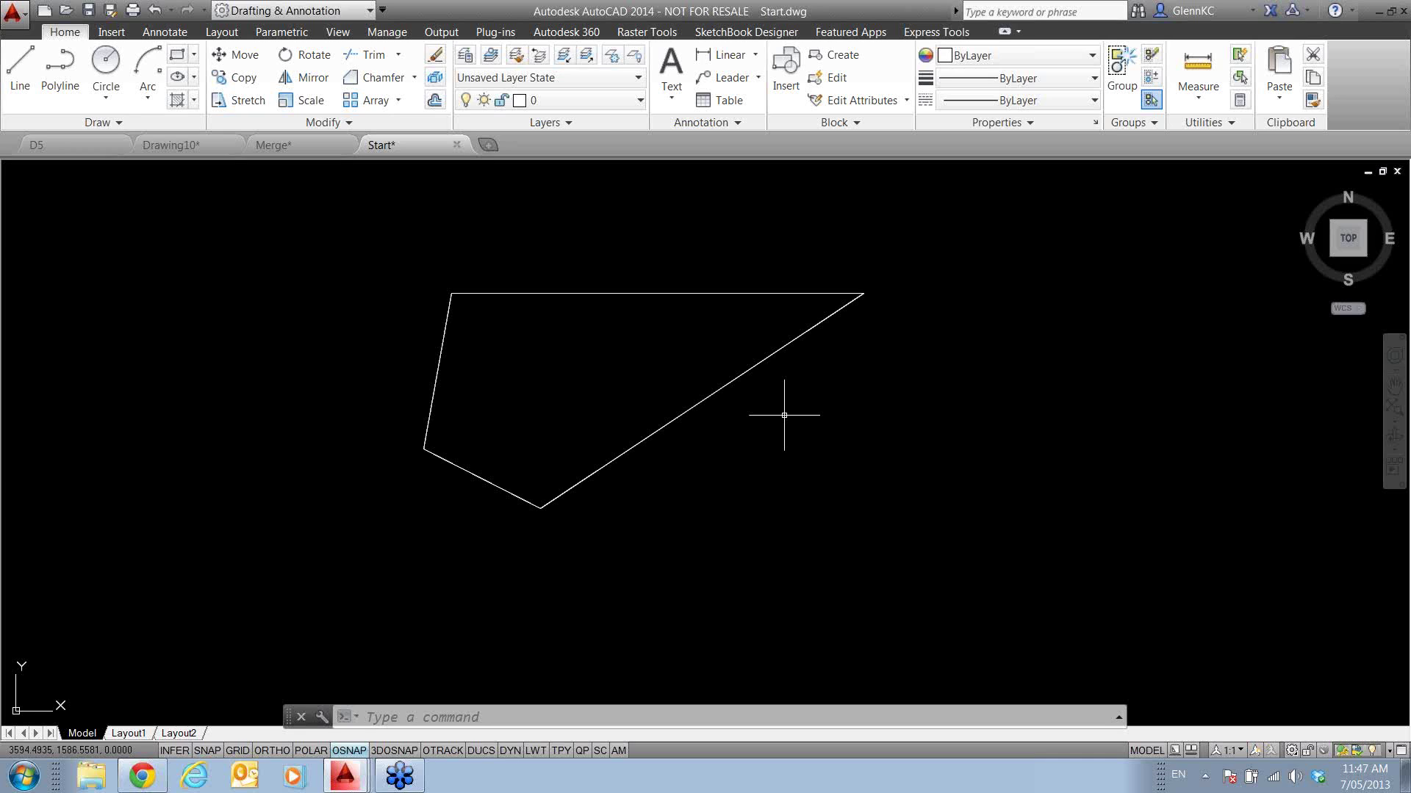
text(plot)
key(Return)
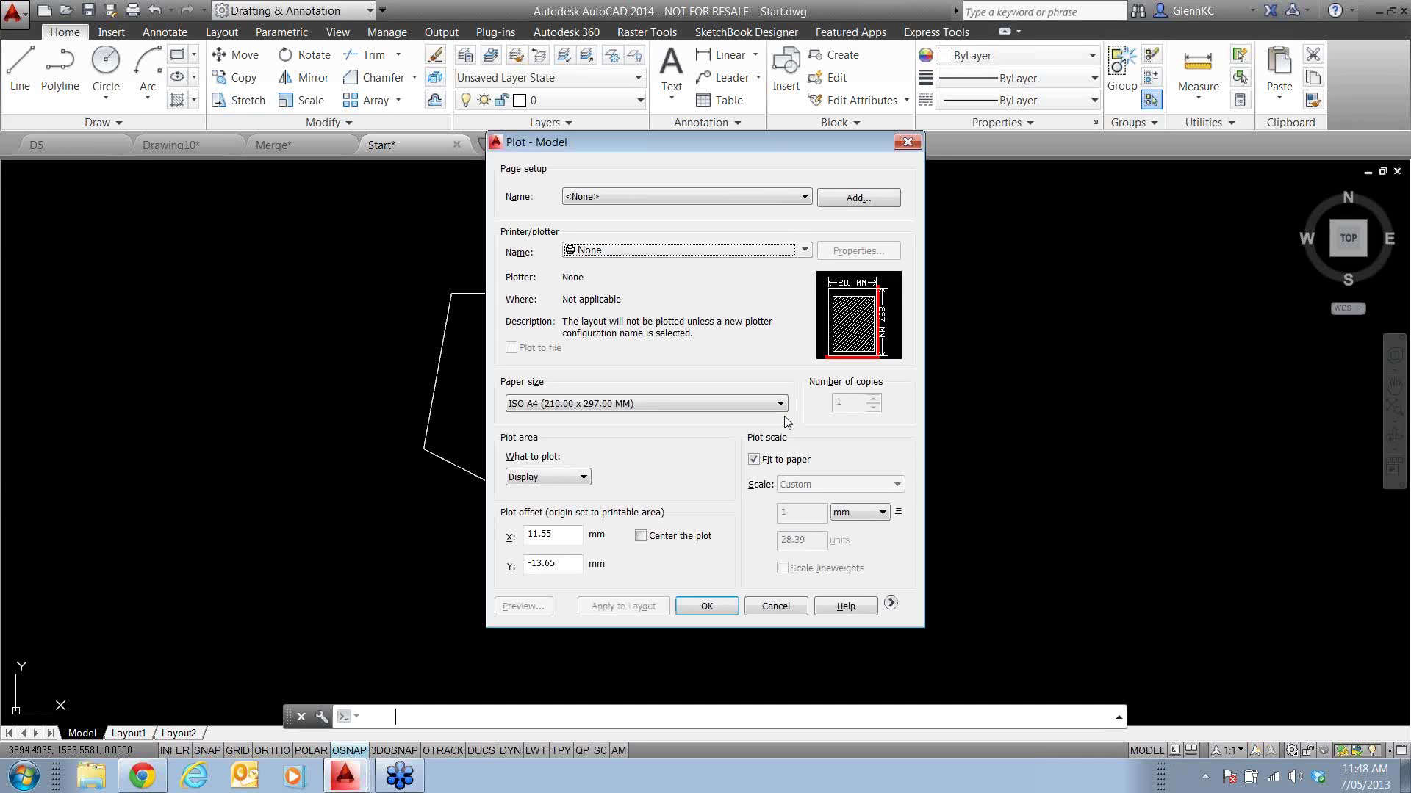
click(891, 604)
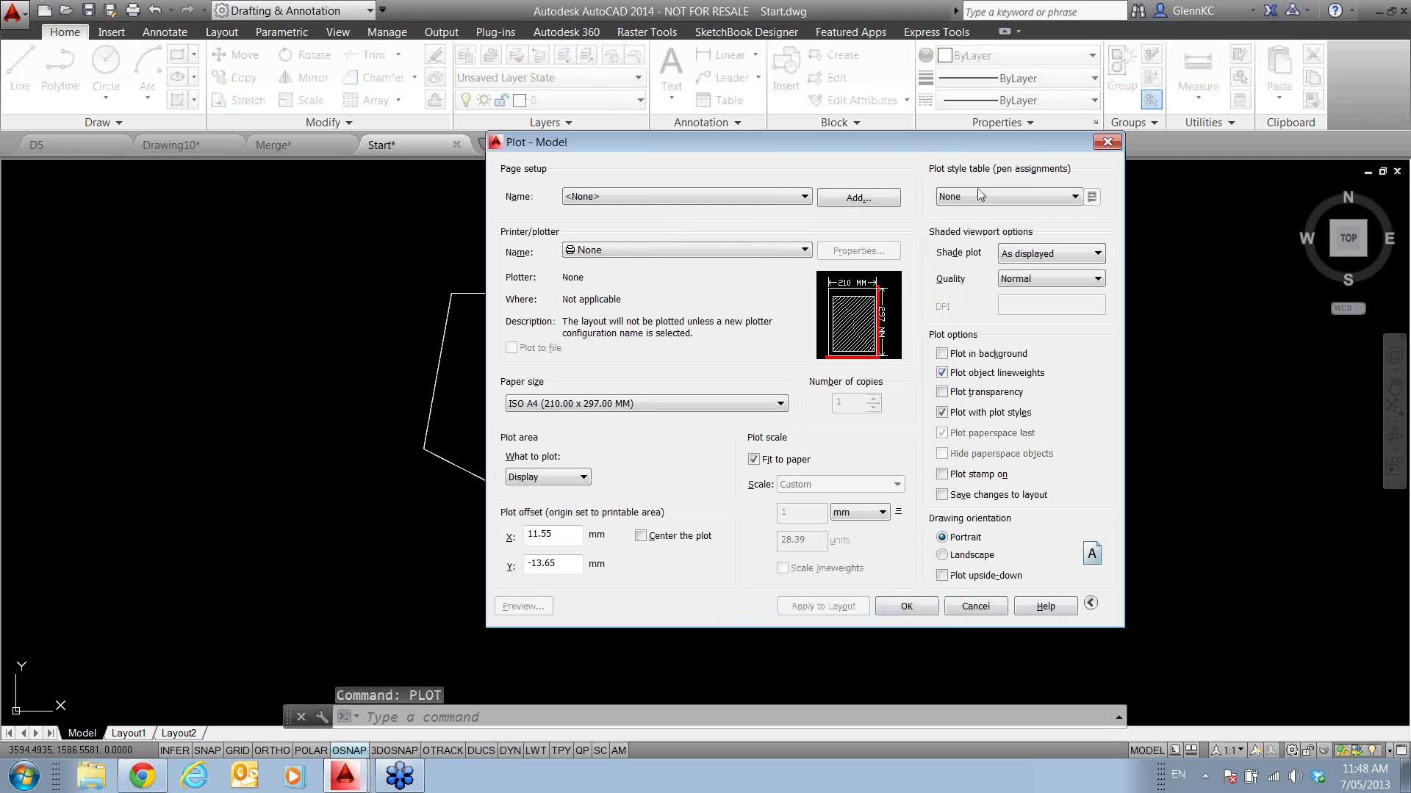
click(952, 224)
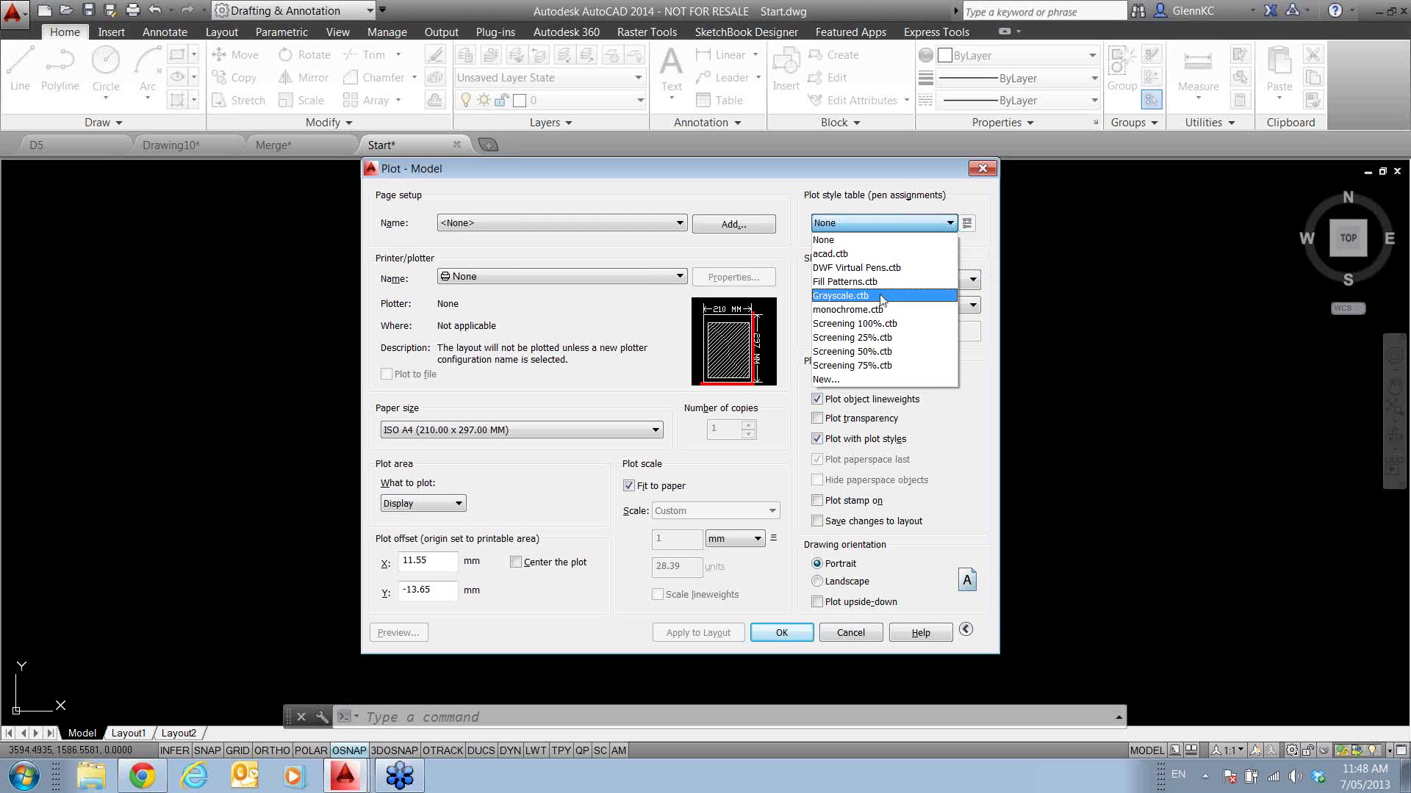
click(850, 633)
click(850, 633)
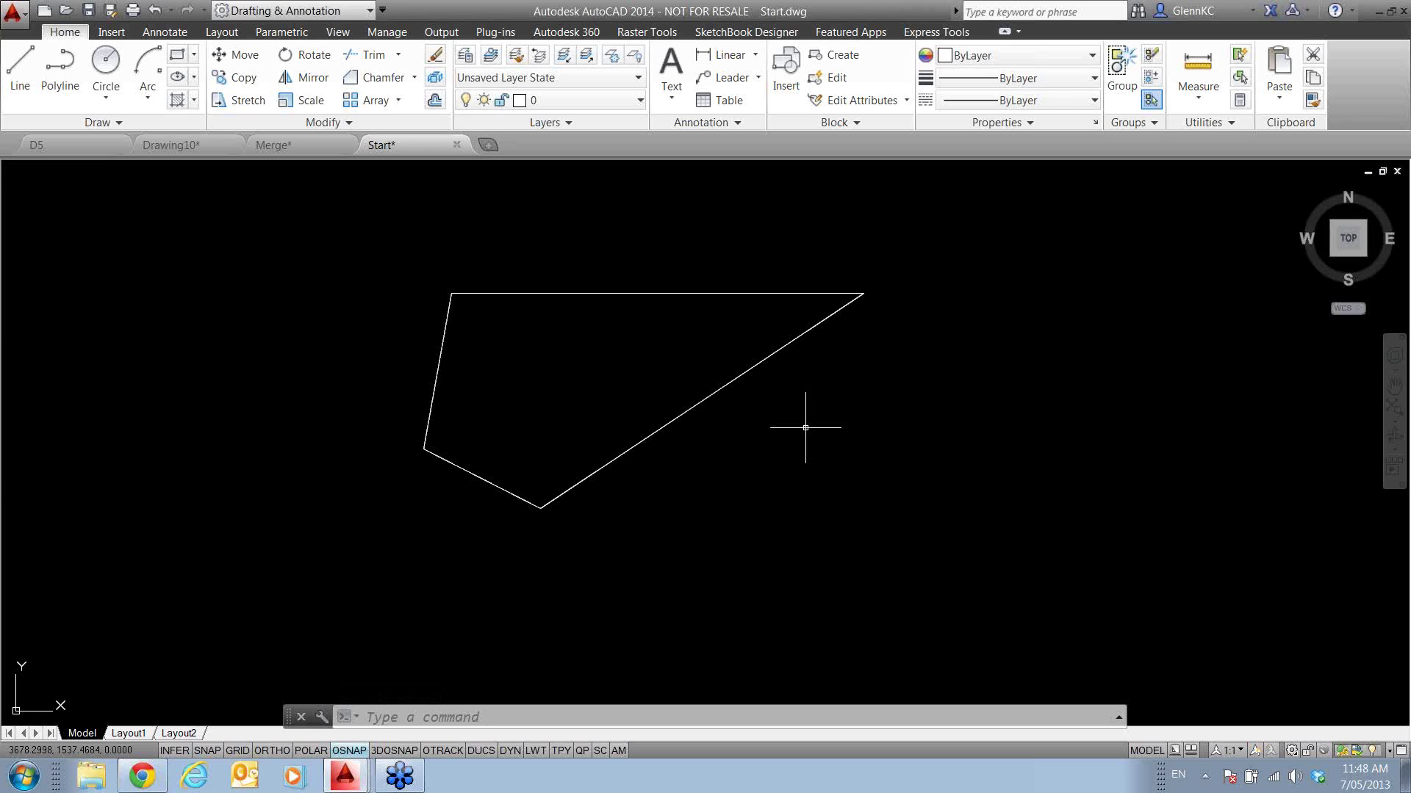
text(convert)
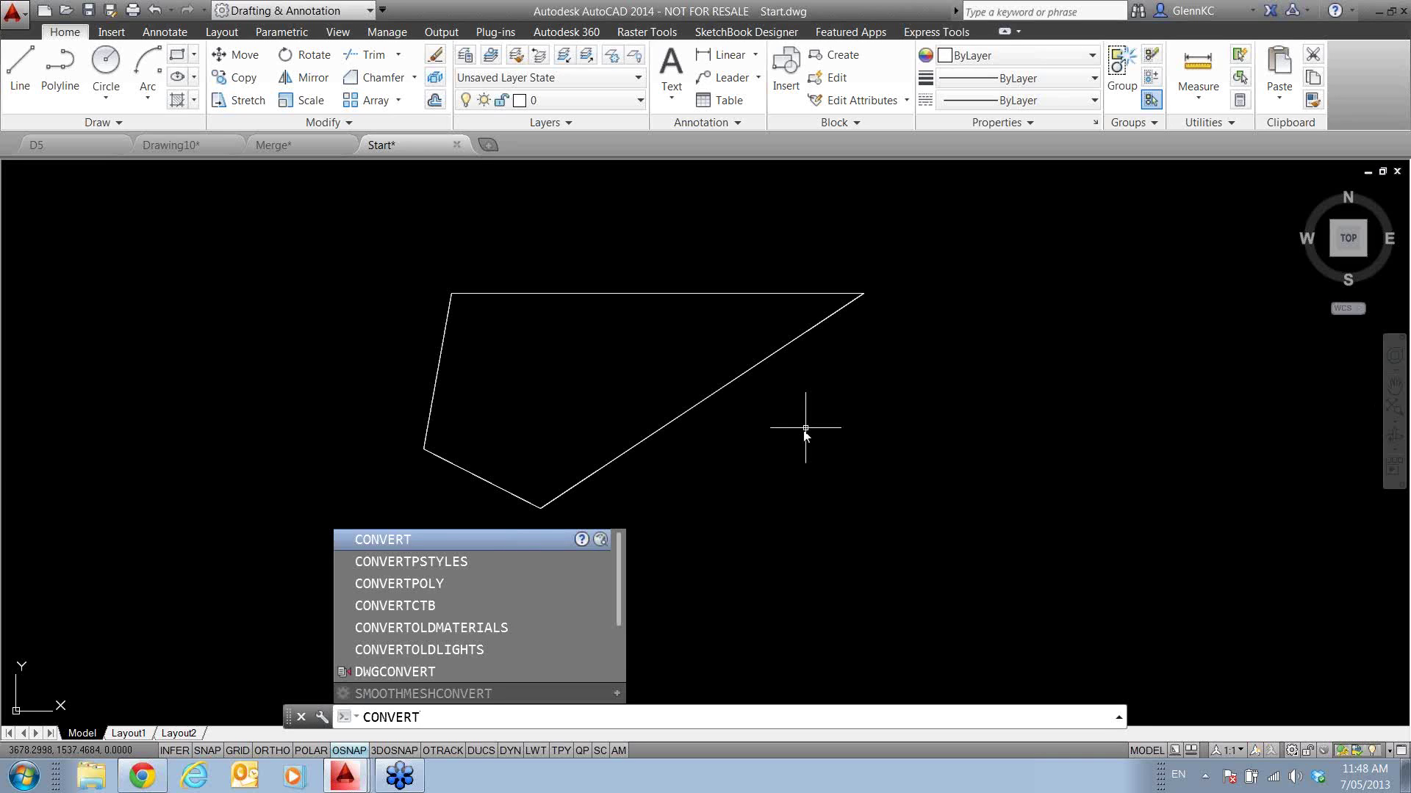
click(428, 562)
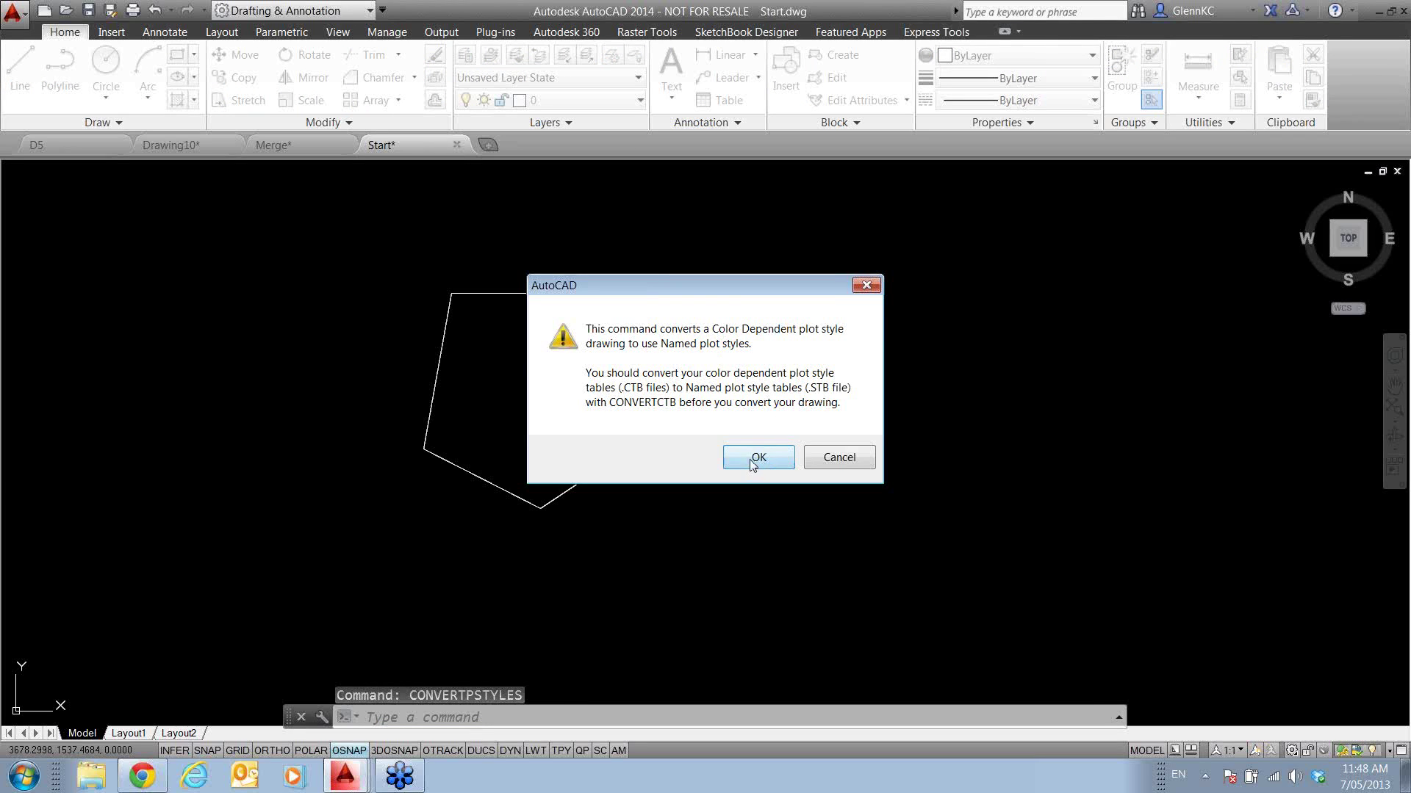
click(752, 464)
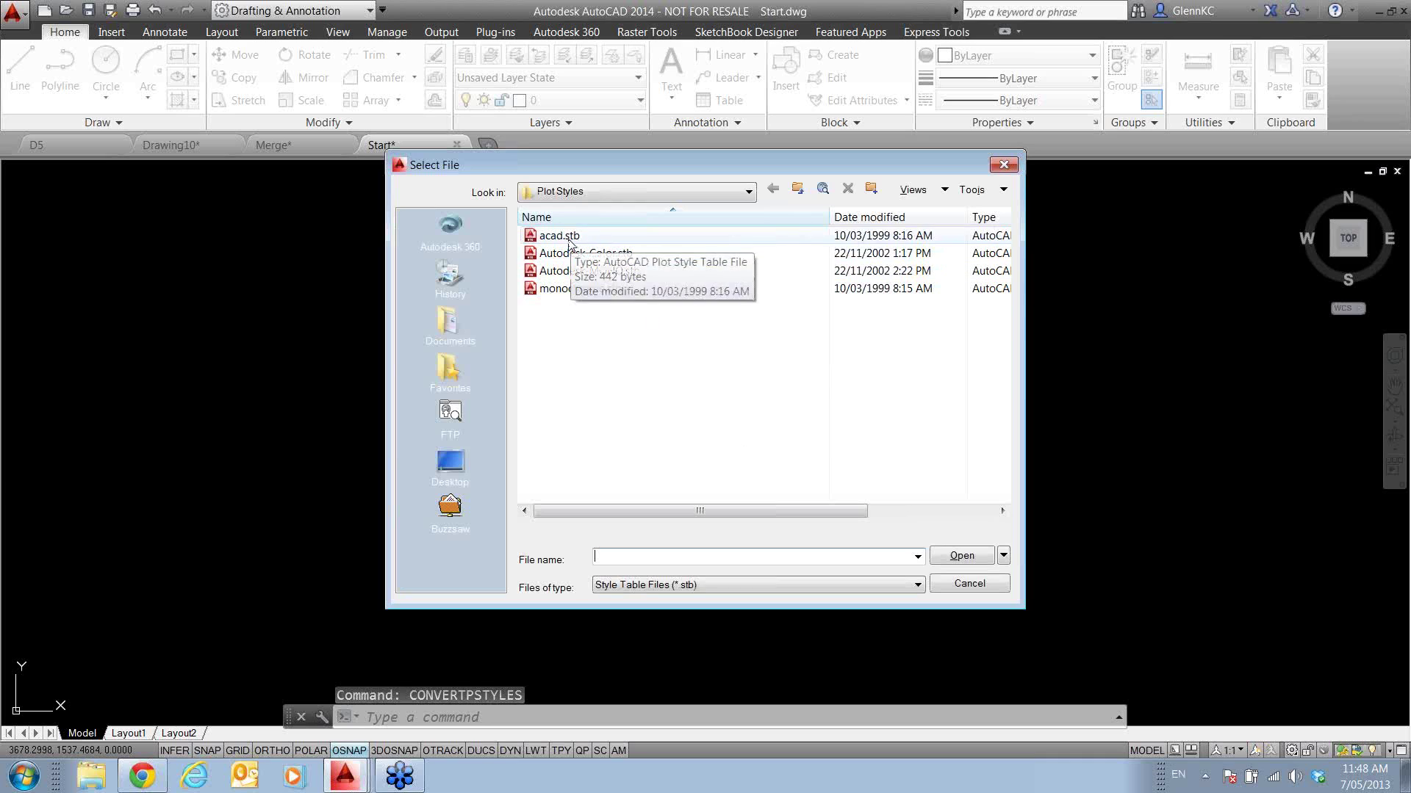
double_click(561, 237)
click(835, 439)
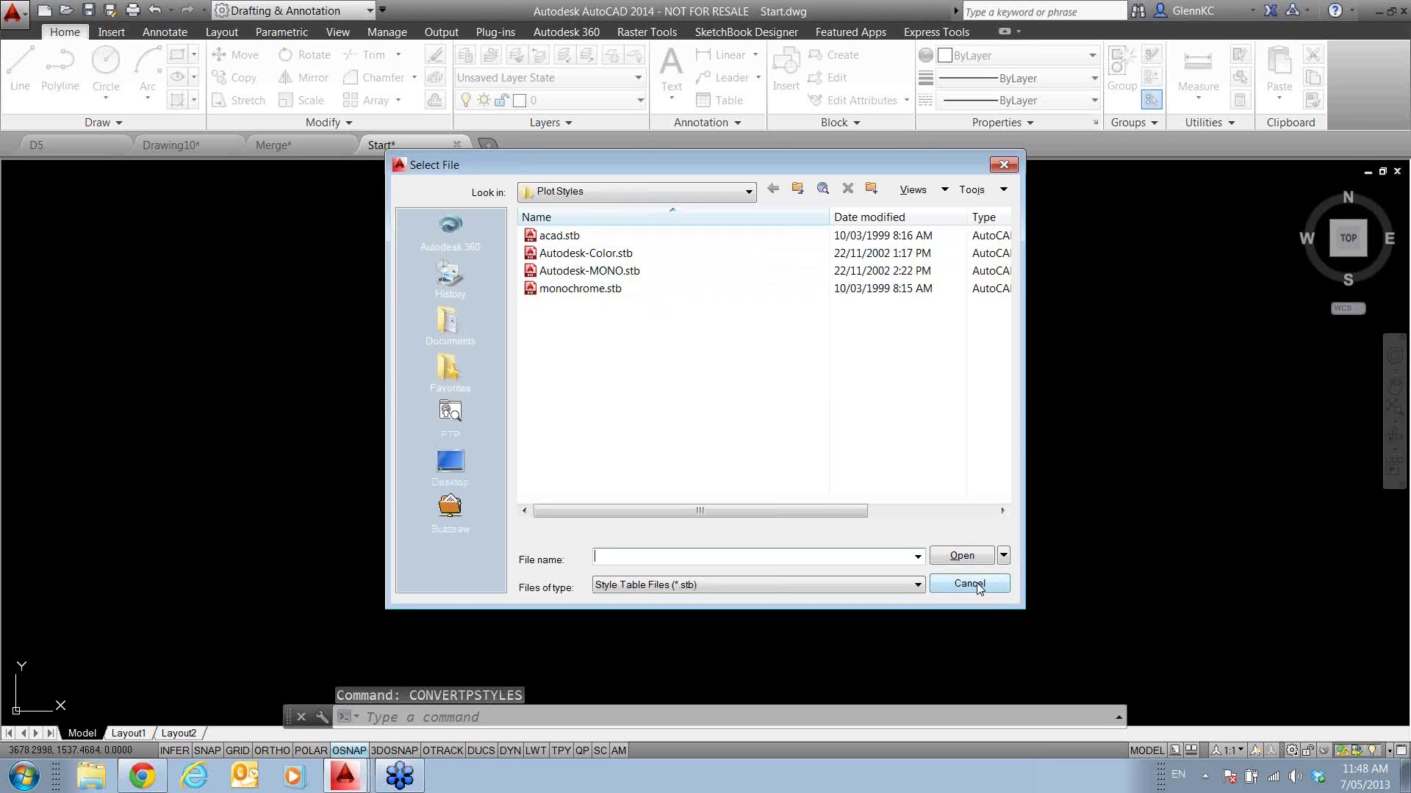
click(970, 584)
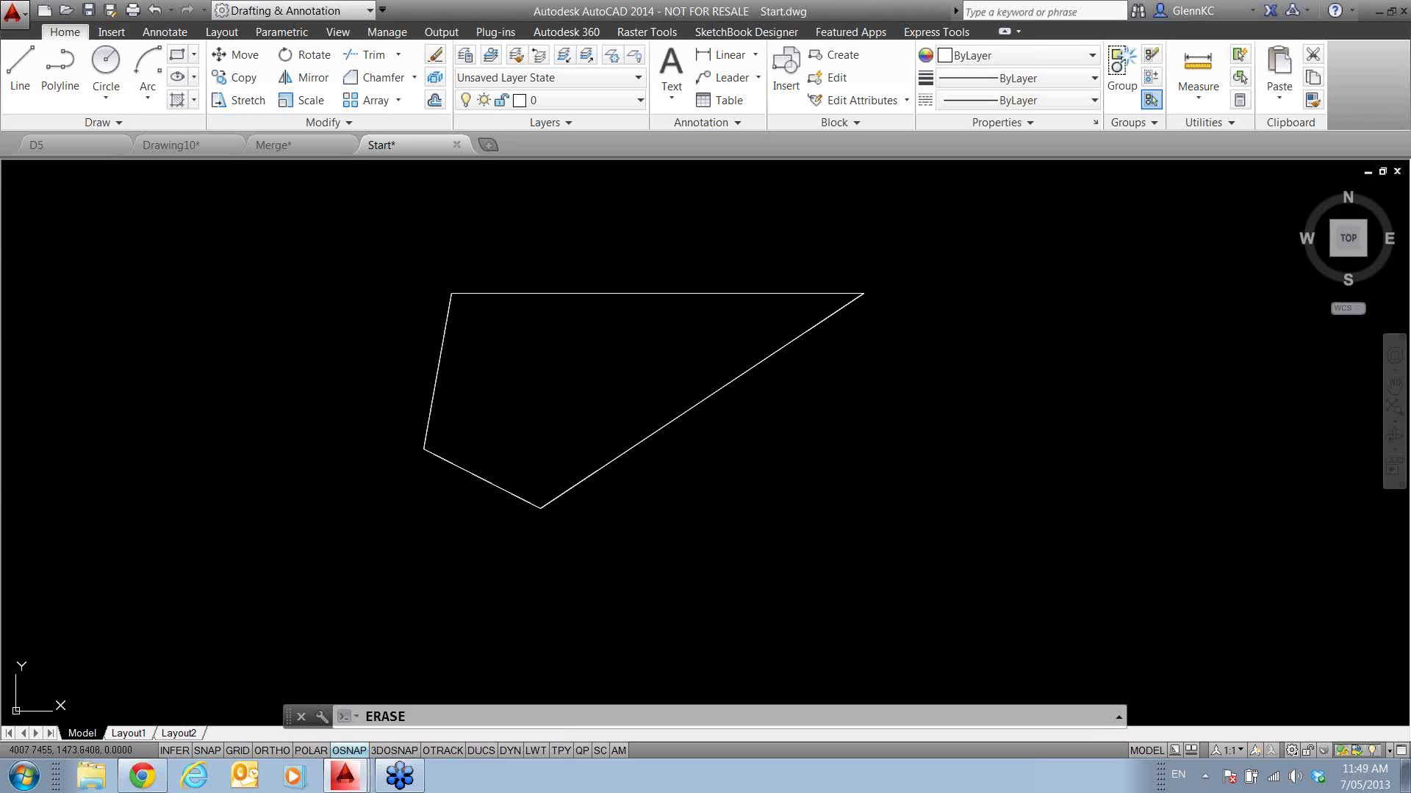
- Erase the polyline outline
text(e)
key(Return)
click(888, 446)
click(658, 252)
key(Return)
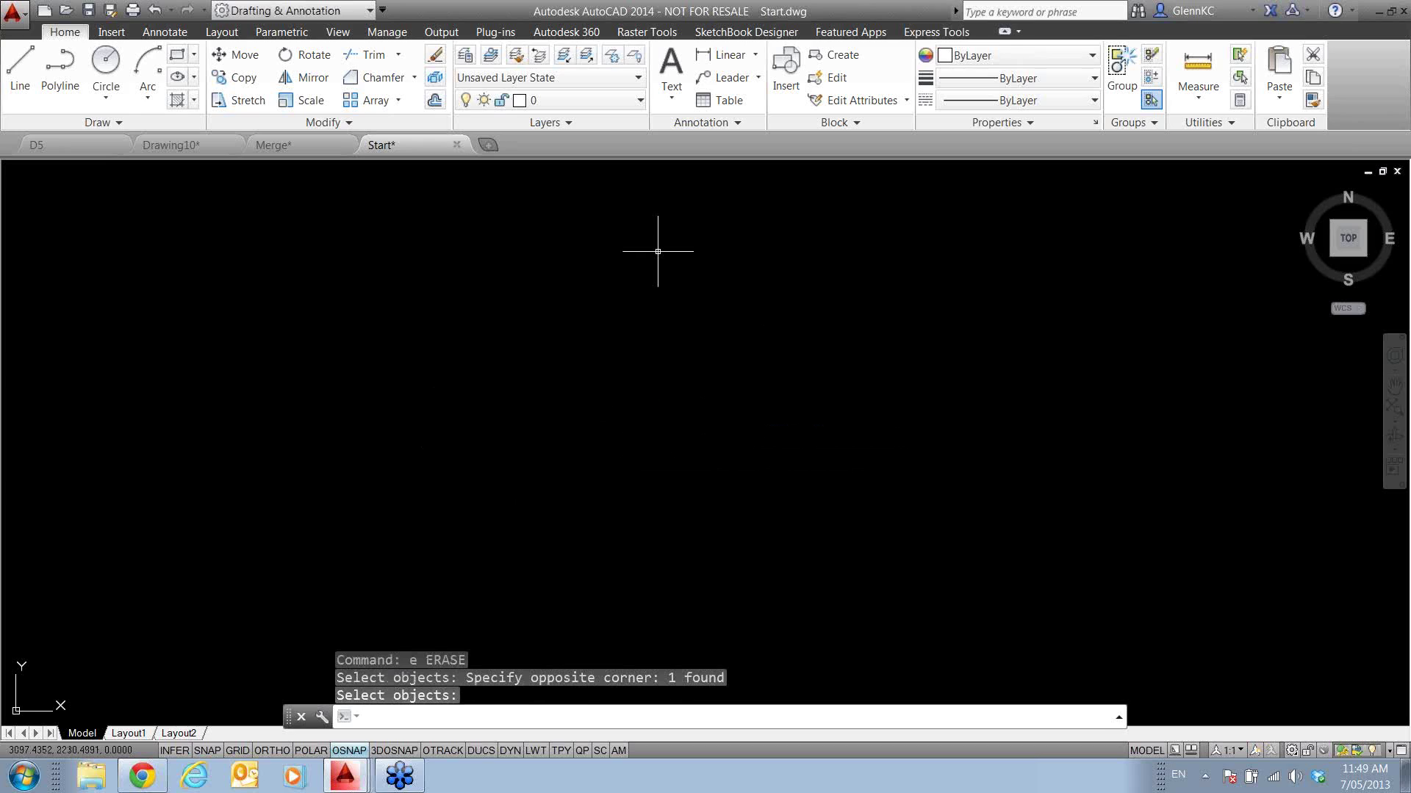
- Add right-justified DTEXT 'jhsjkfhjsHJK' with default 2.5 height and rotation
text(dtext)
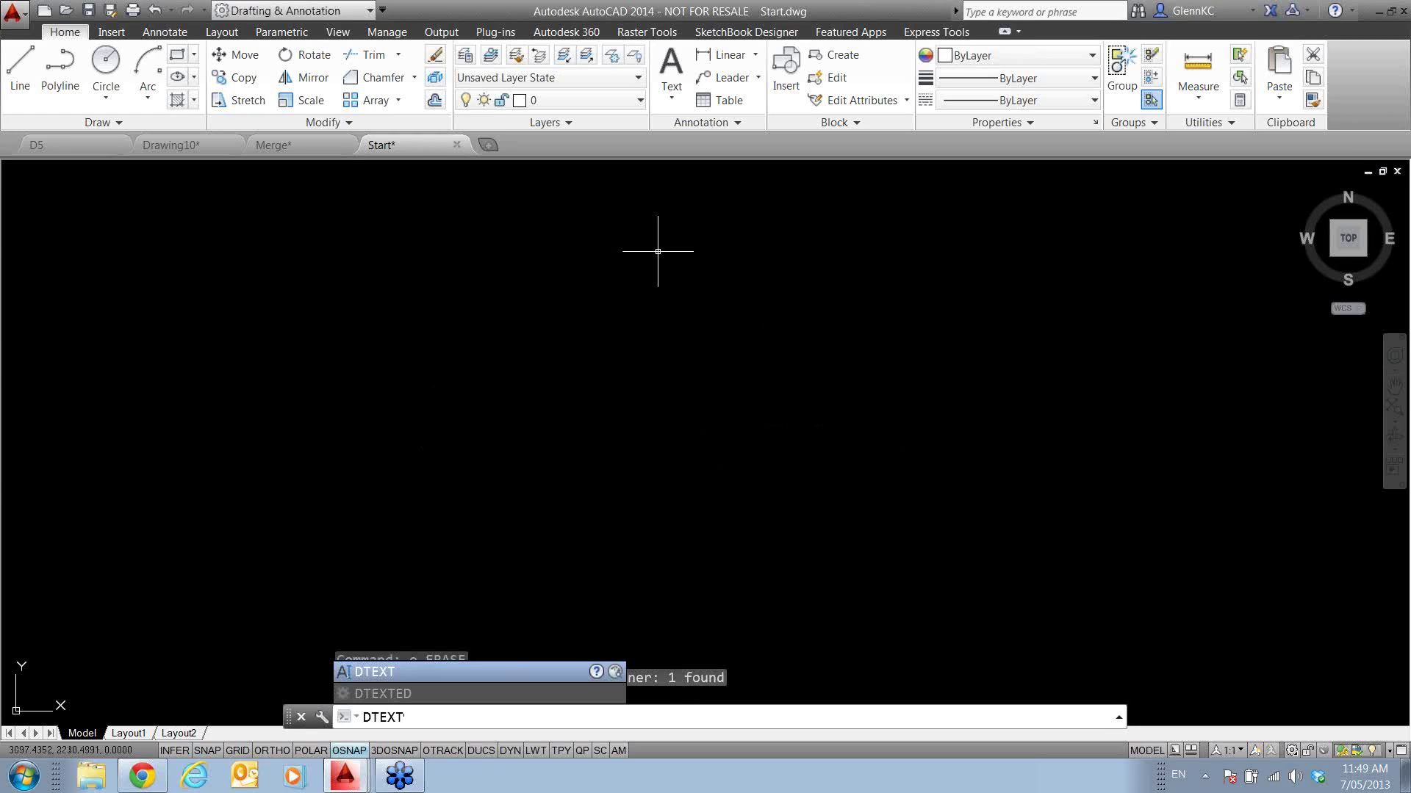
key(Return)
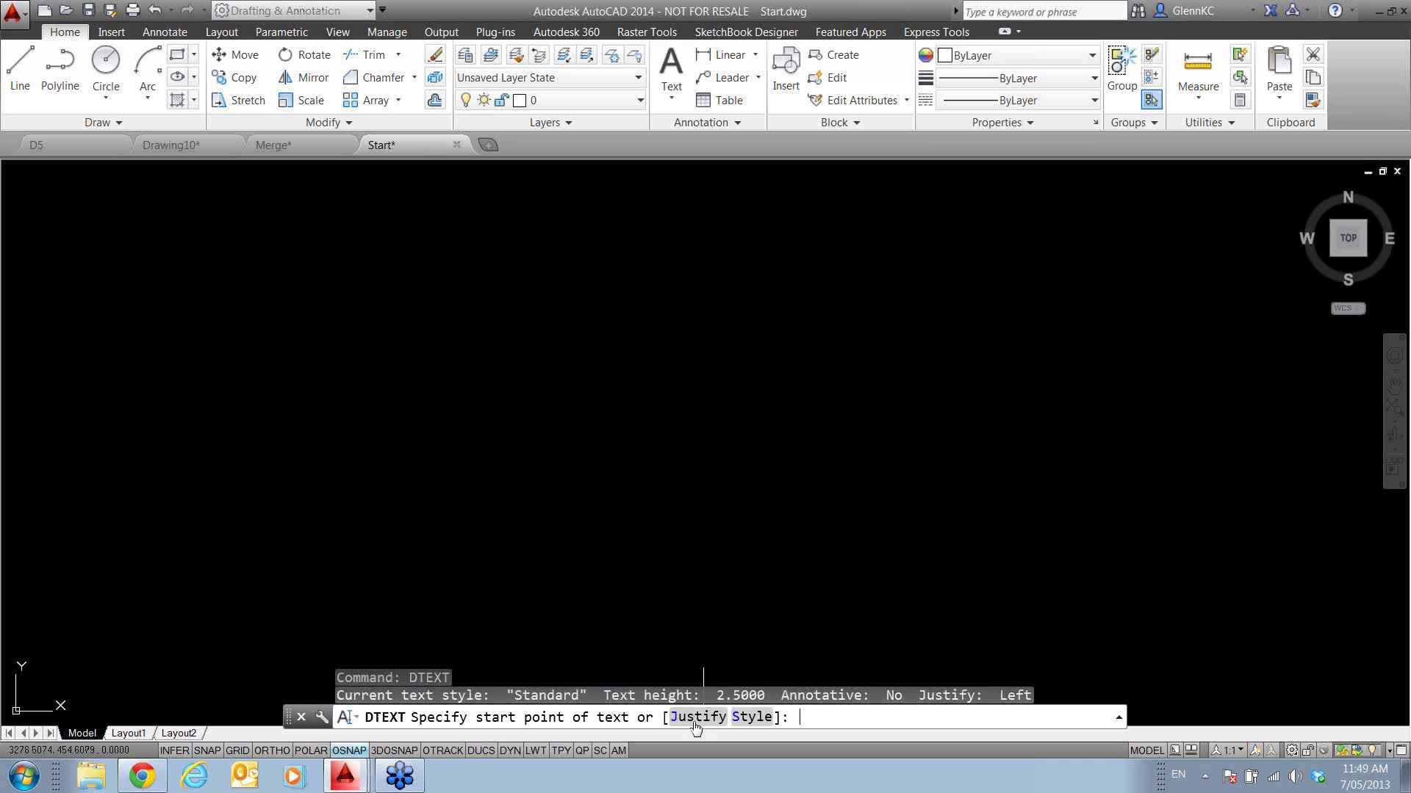
click(693, 718)
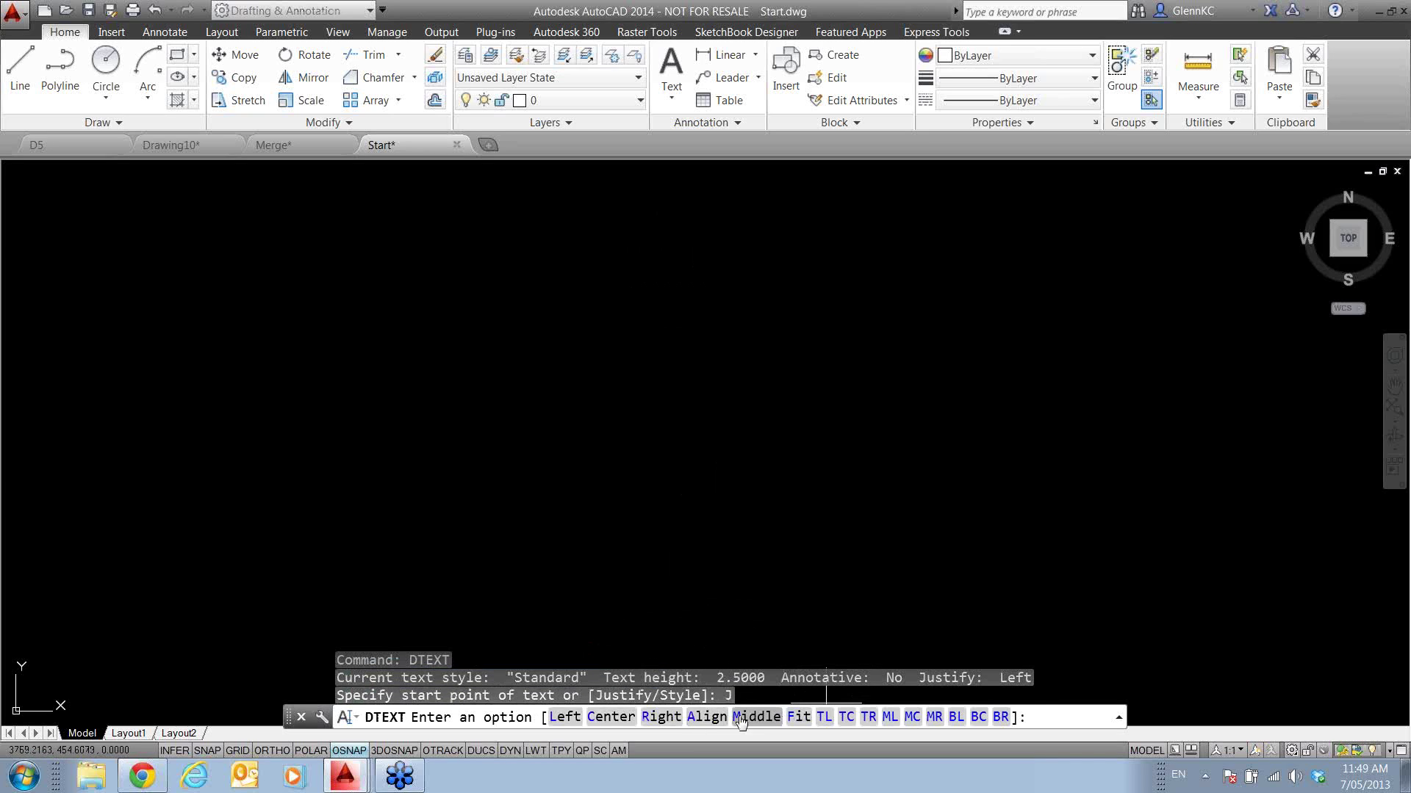
click(661, 723)
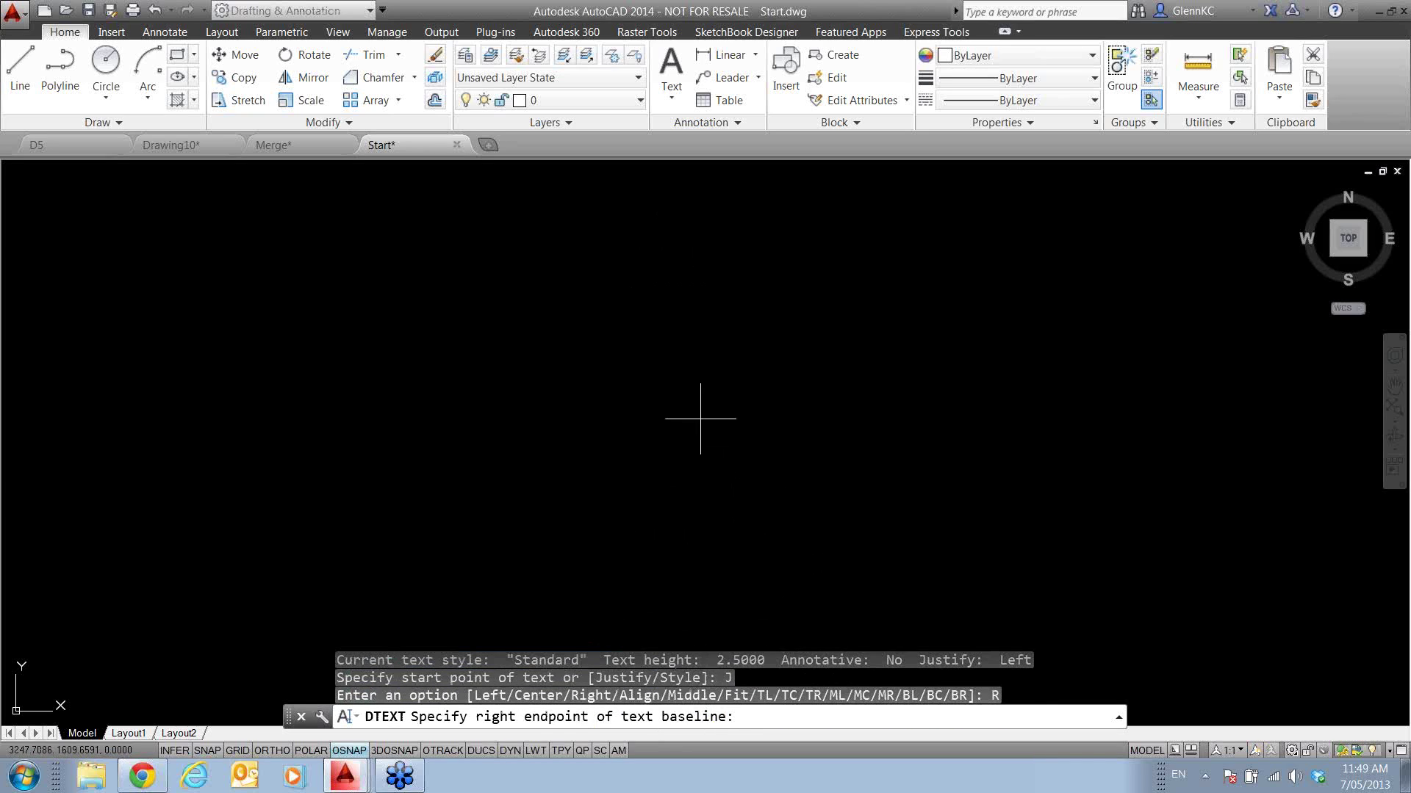
click(692, 382)
key(Return)
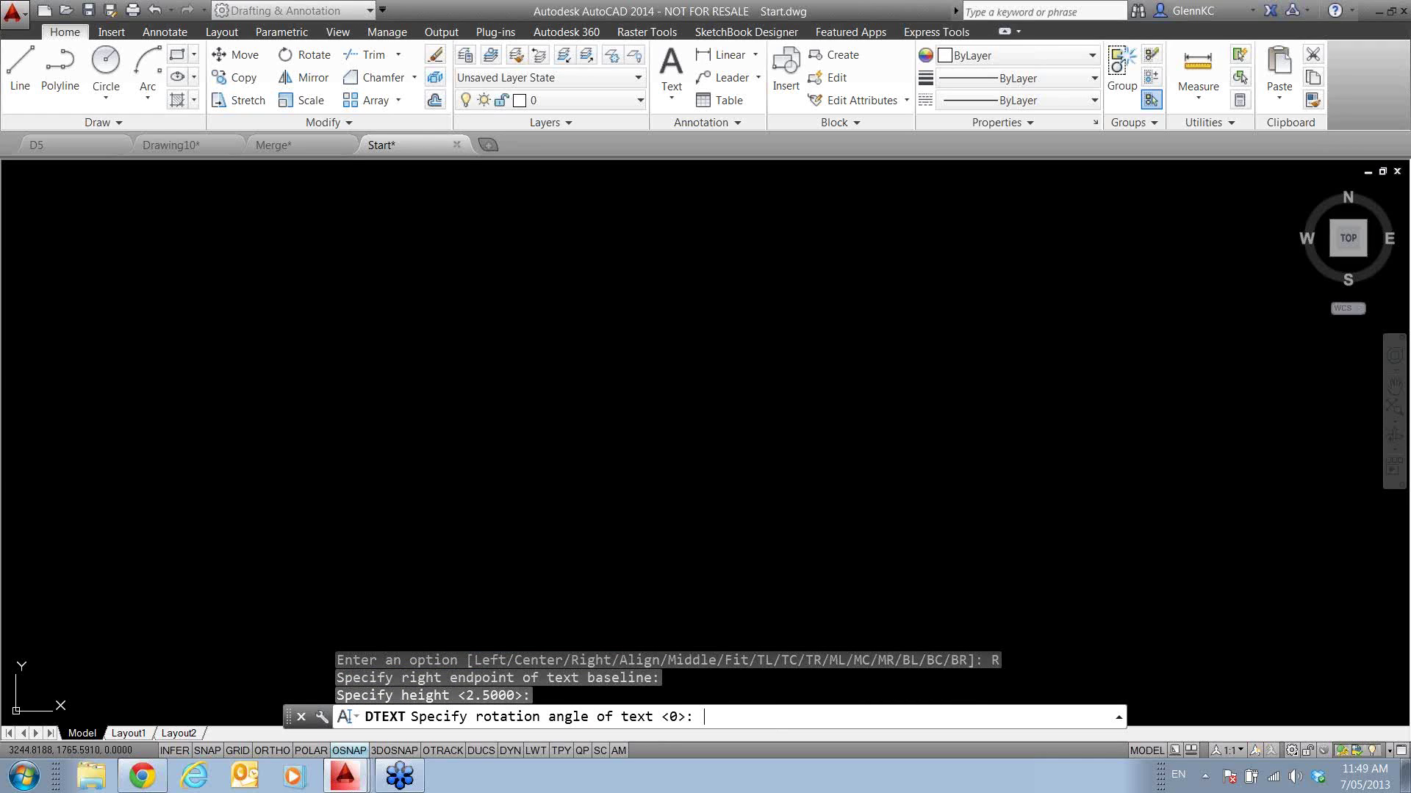
key(Return)
text(jhsjkfhjsHJK)
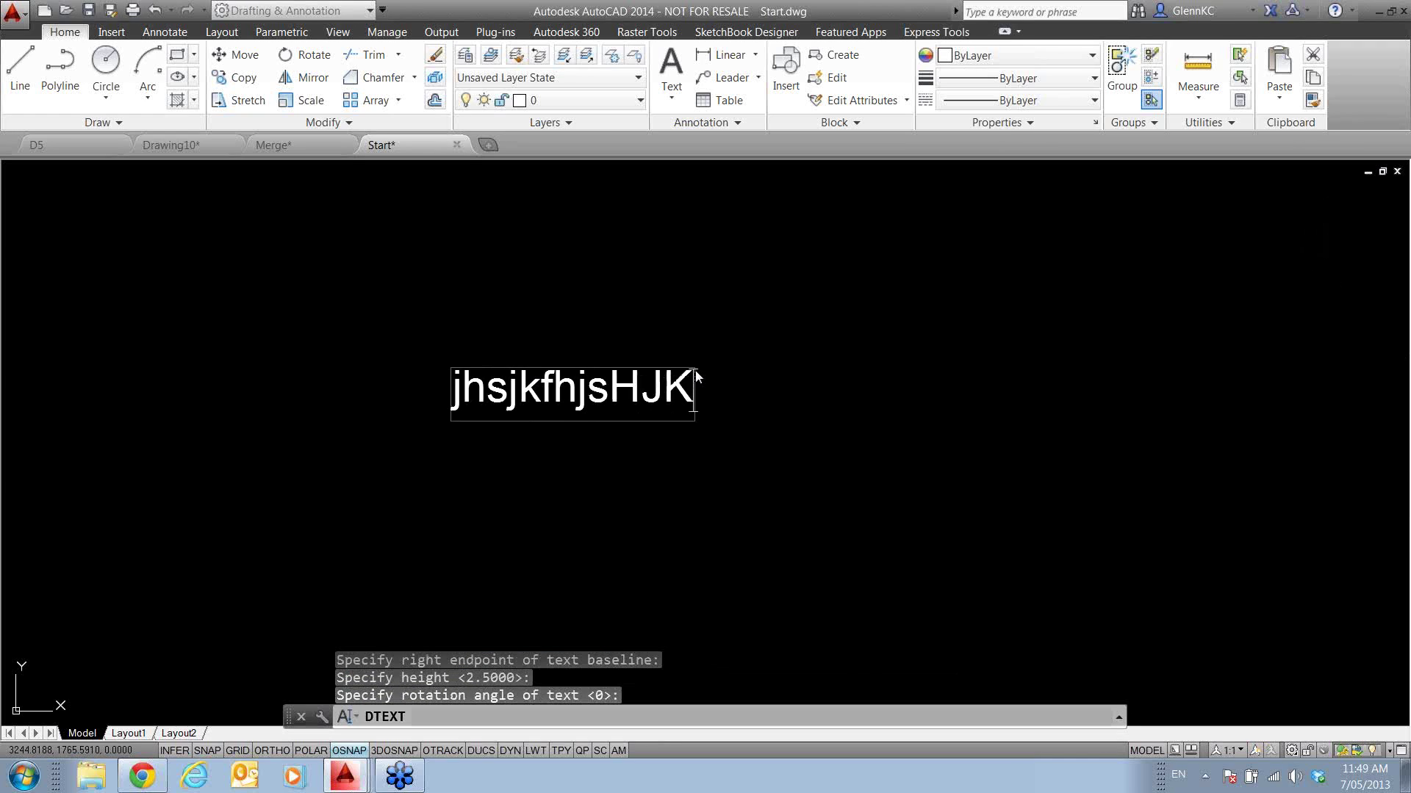
key(Return)
key(Return)
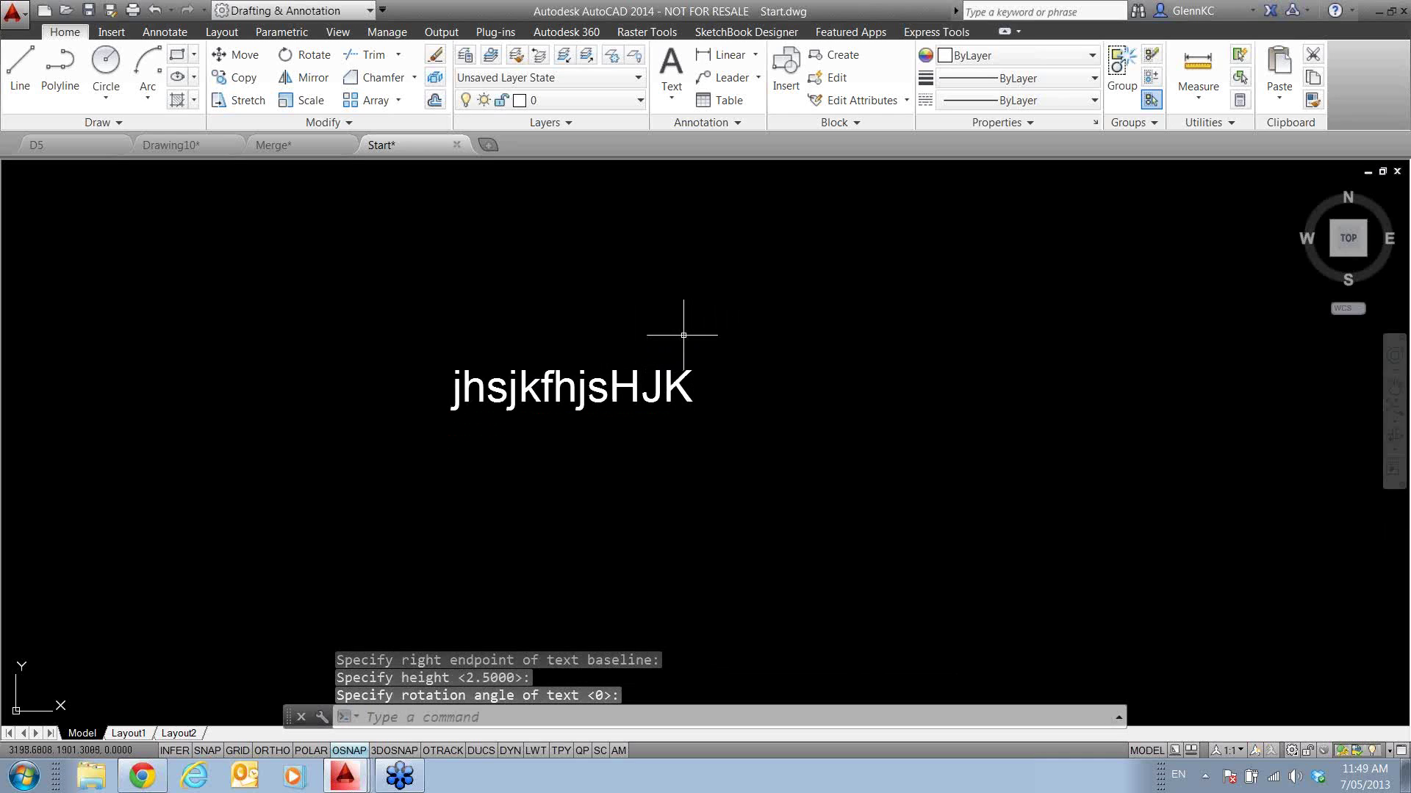
- Add a second single-line text 'jhjjj' at default height and rotation
text(DT)
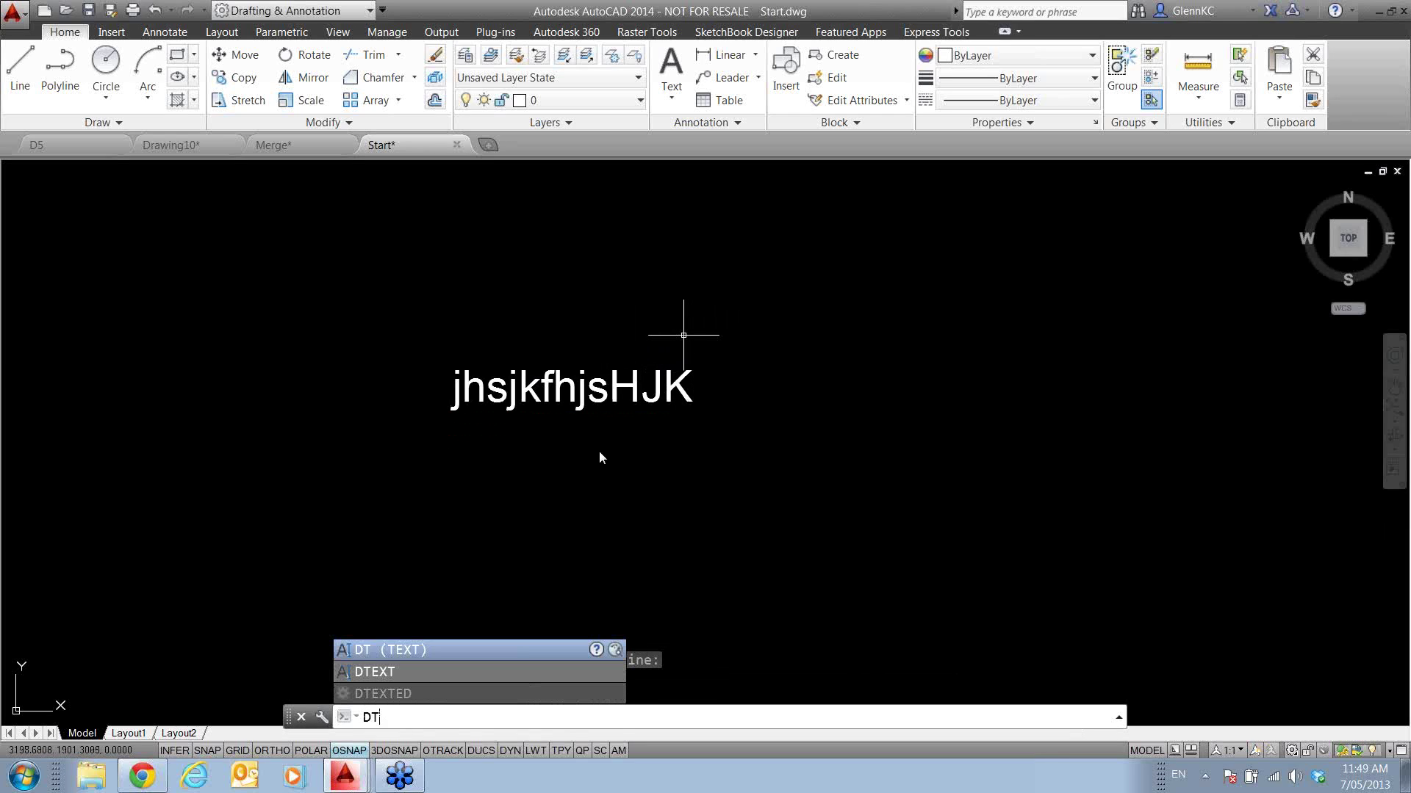
click(385, 673)
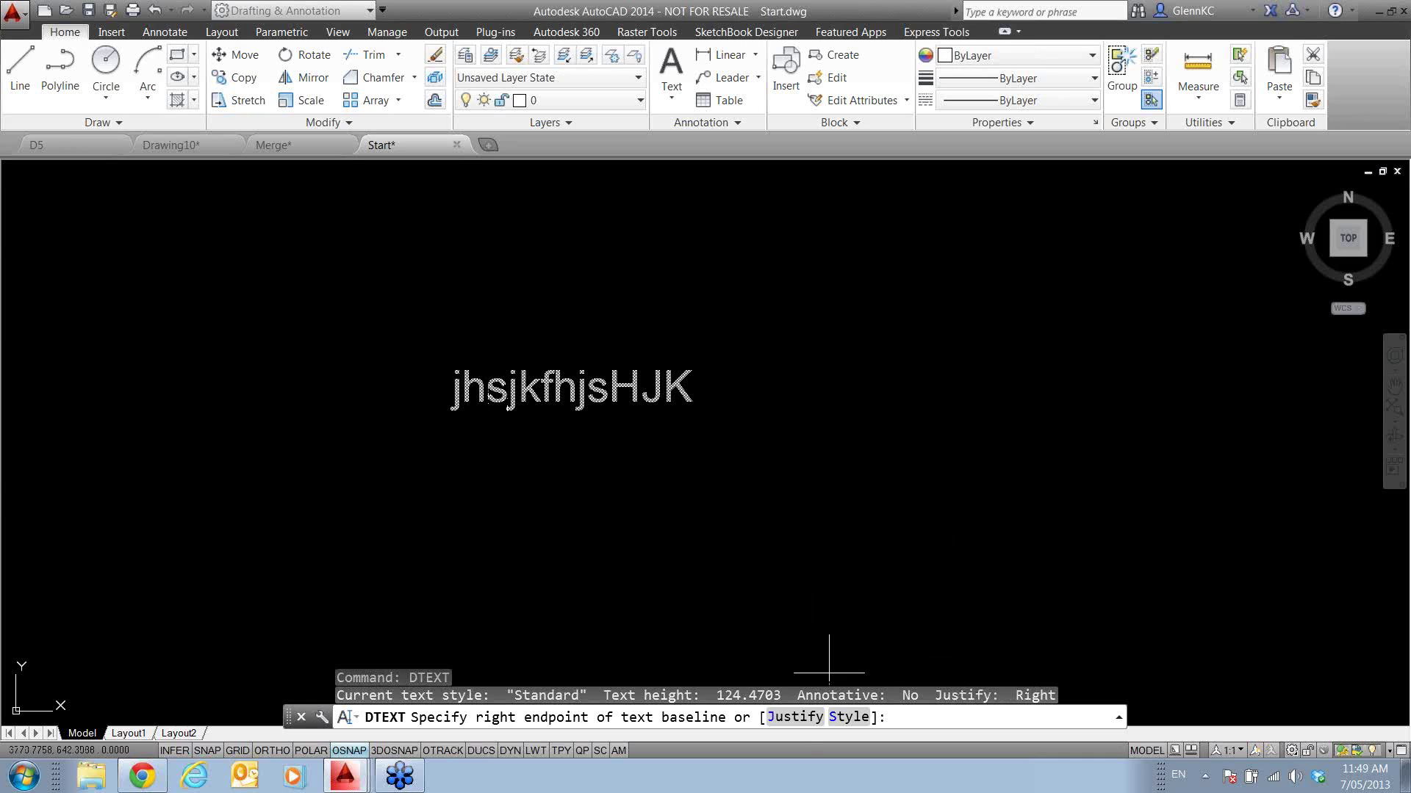
click(708, 459)
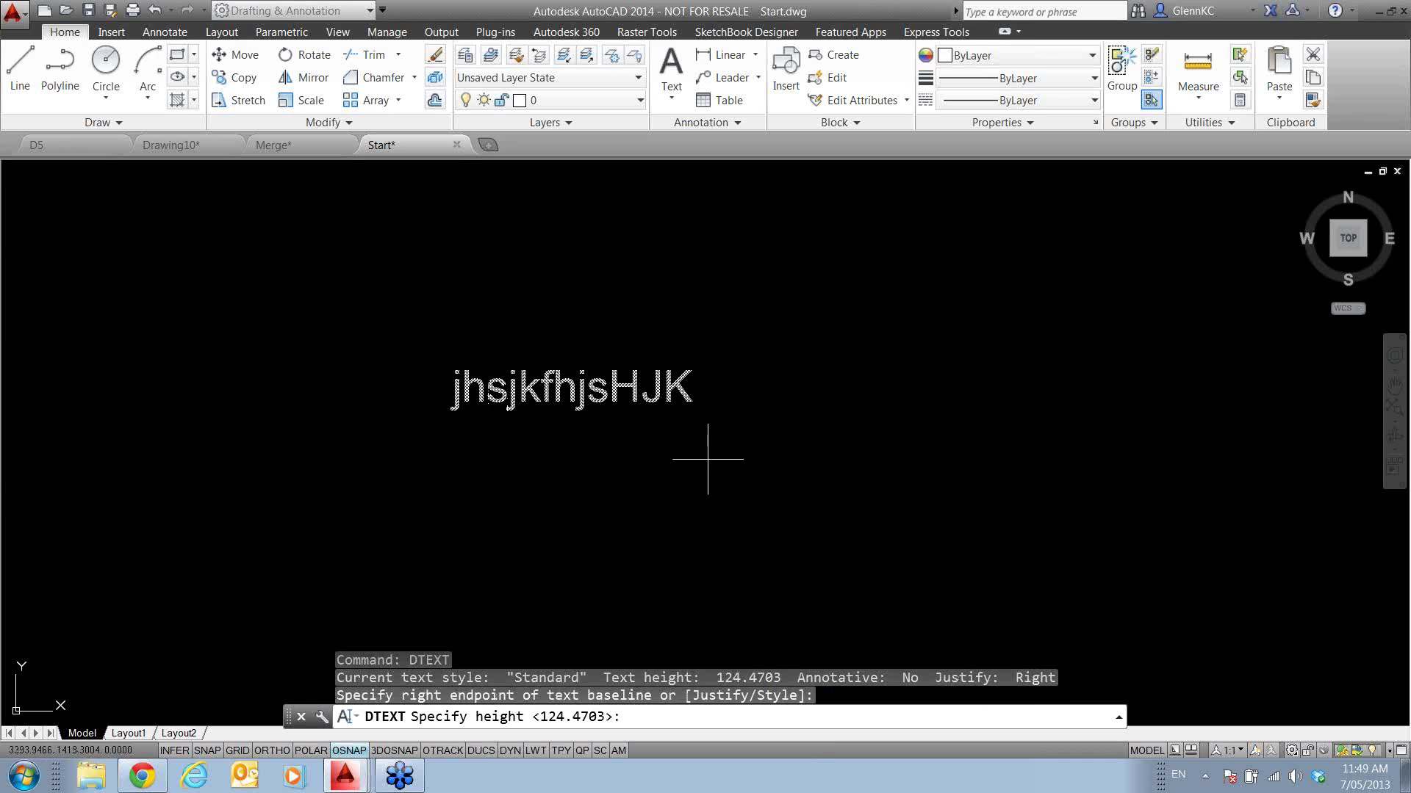
key(Return)
key(Return)
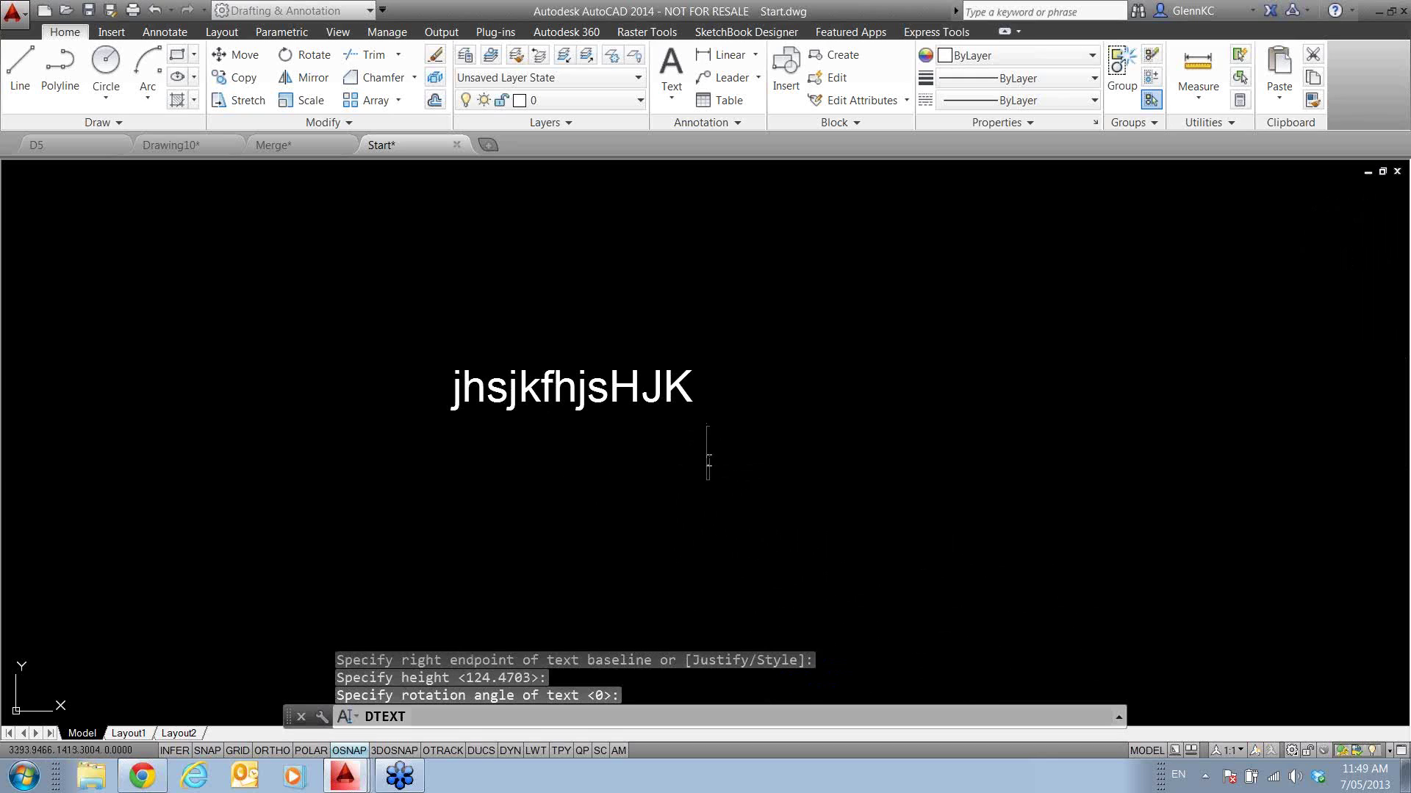
text(jhjjj)
key(Return)
key(Return)
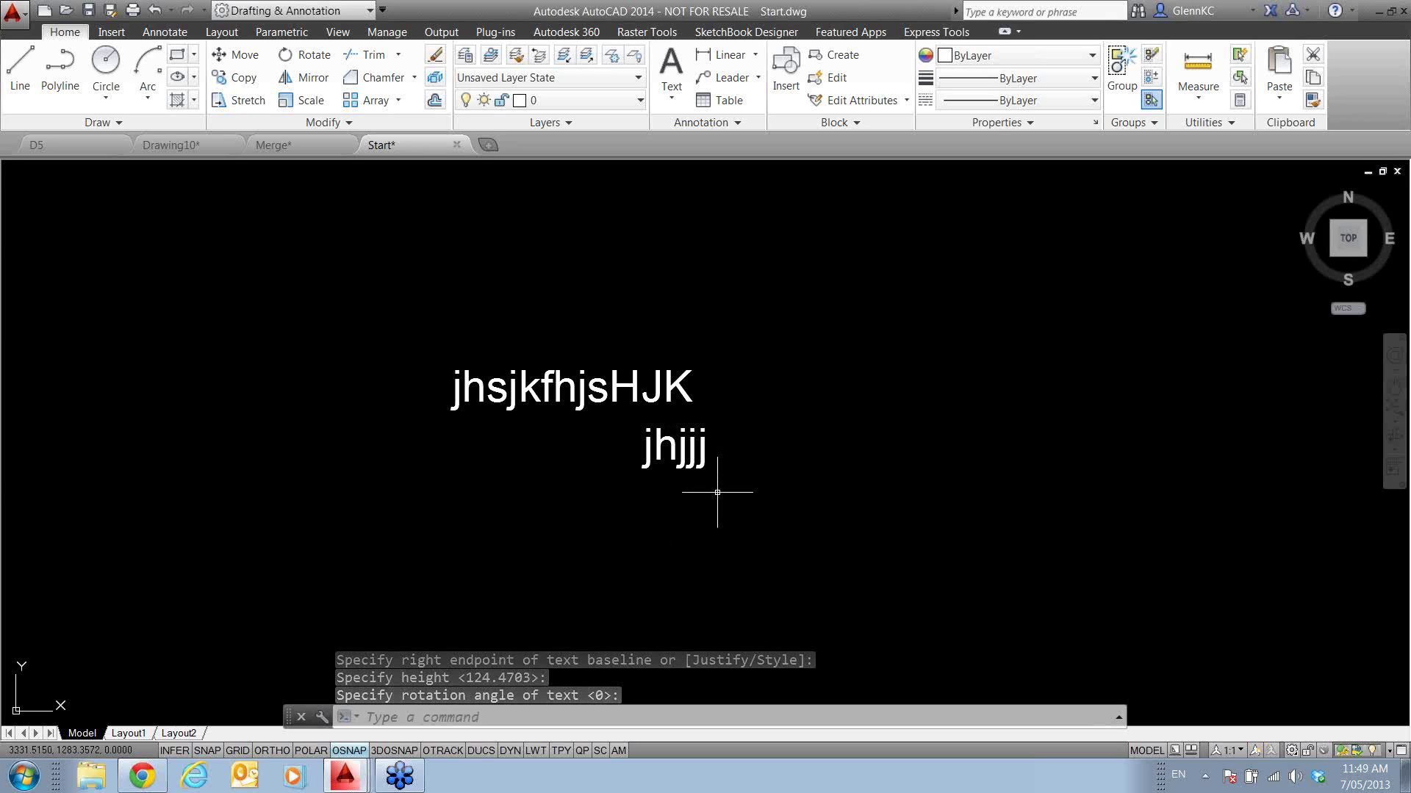
key(Escape)
key(Escape)
- Erase both text objects with a selection window
text(e)
key(Return)
click(717, 492)
click(577, 334)
key(Return)
- Draw a rectangle and fill its inside with the ANGLE hatch pattern
text(rec)
key(Return)
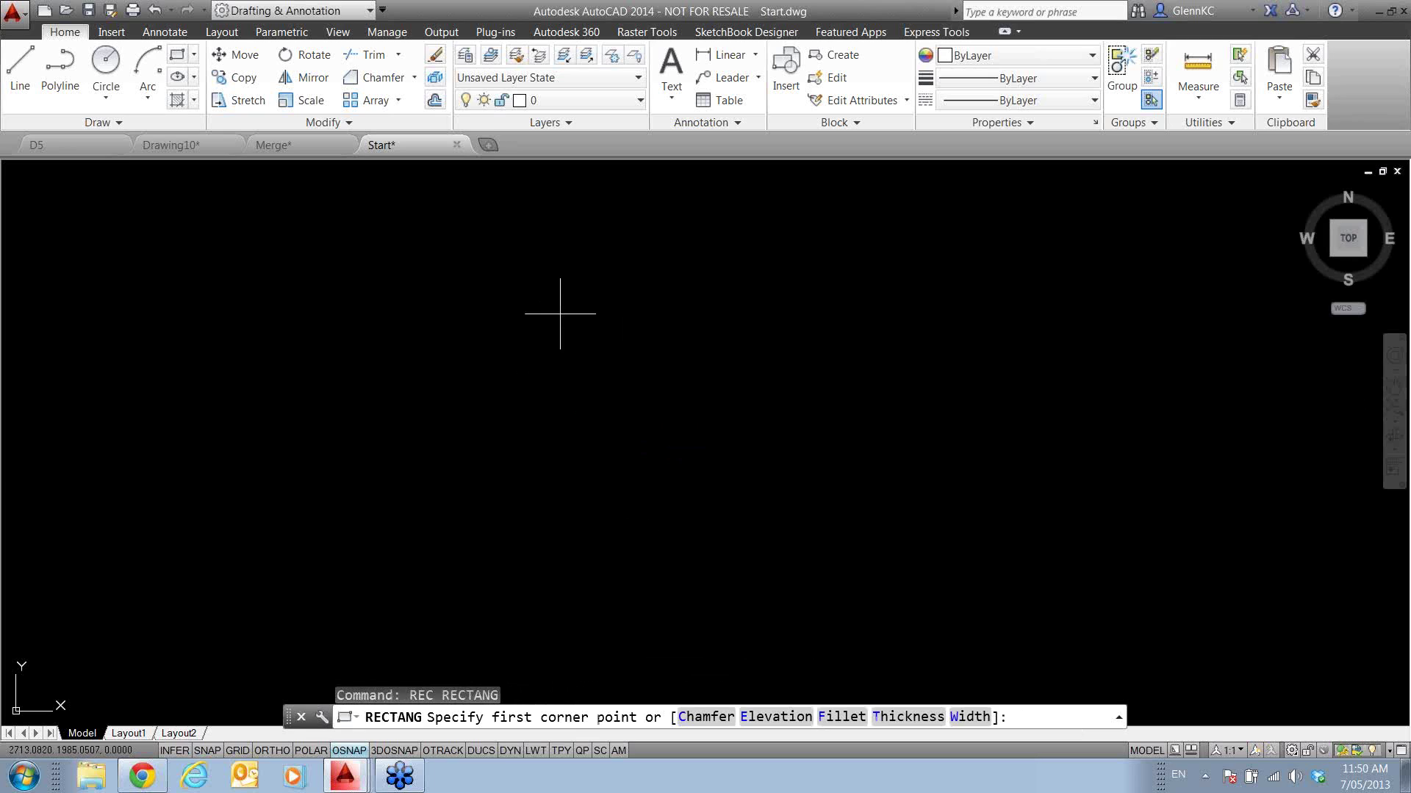
click(541, 301)
click(754, 465)
text(h)
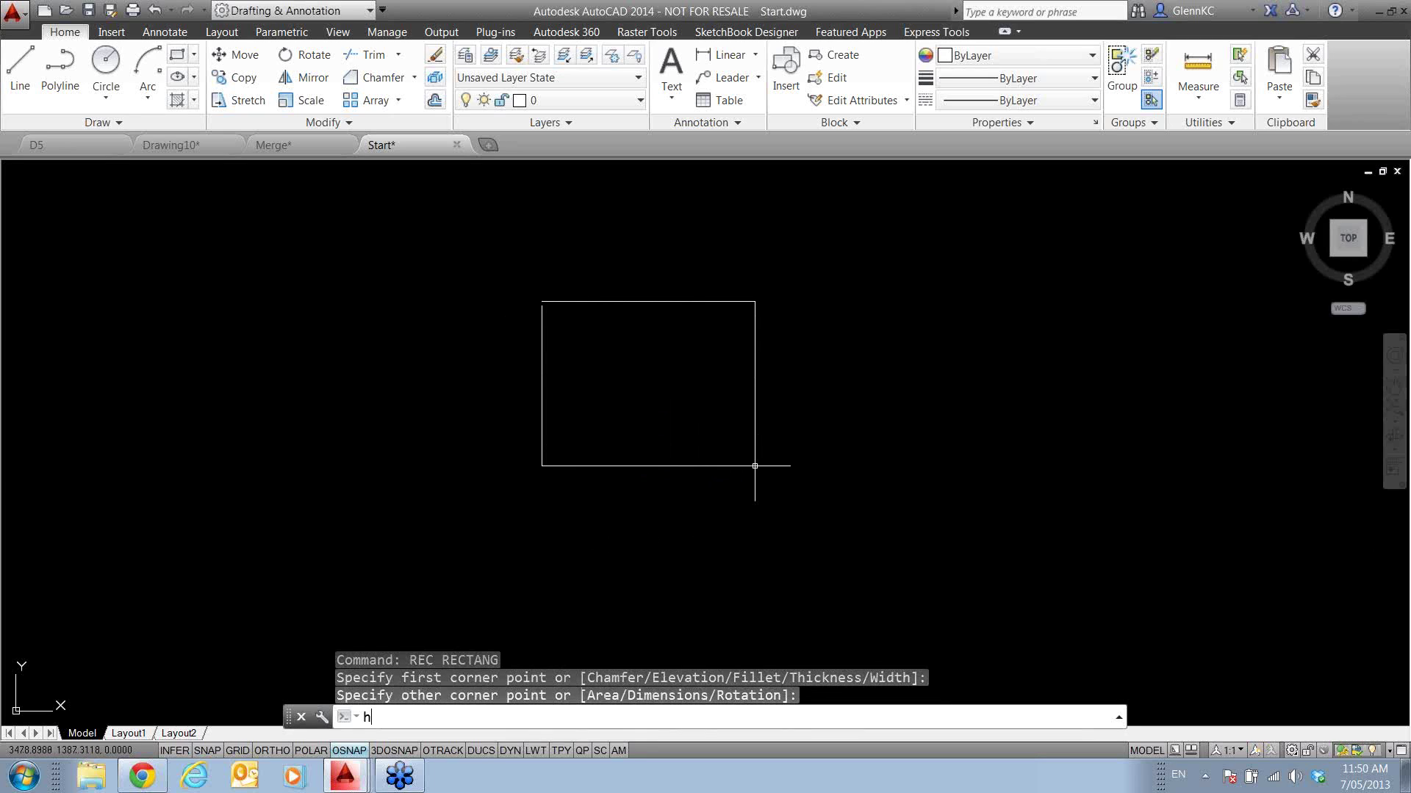
click(398, 519)
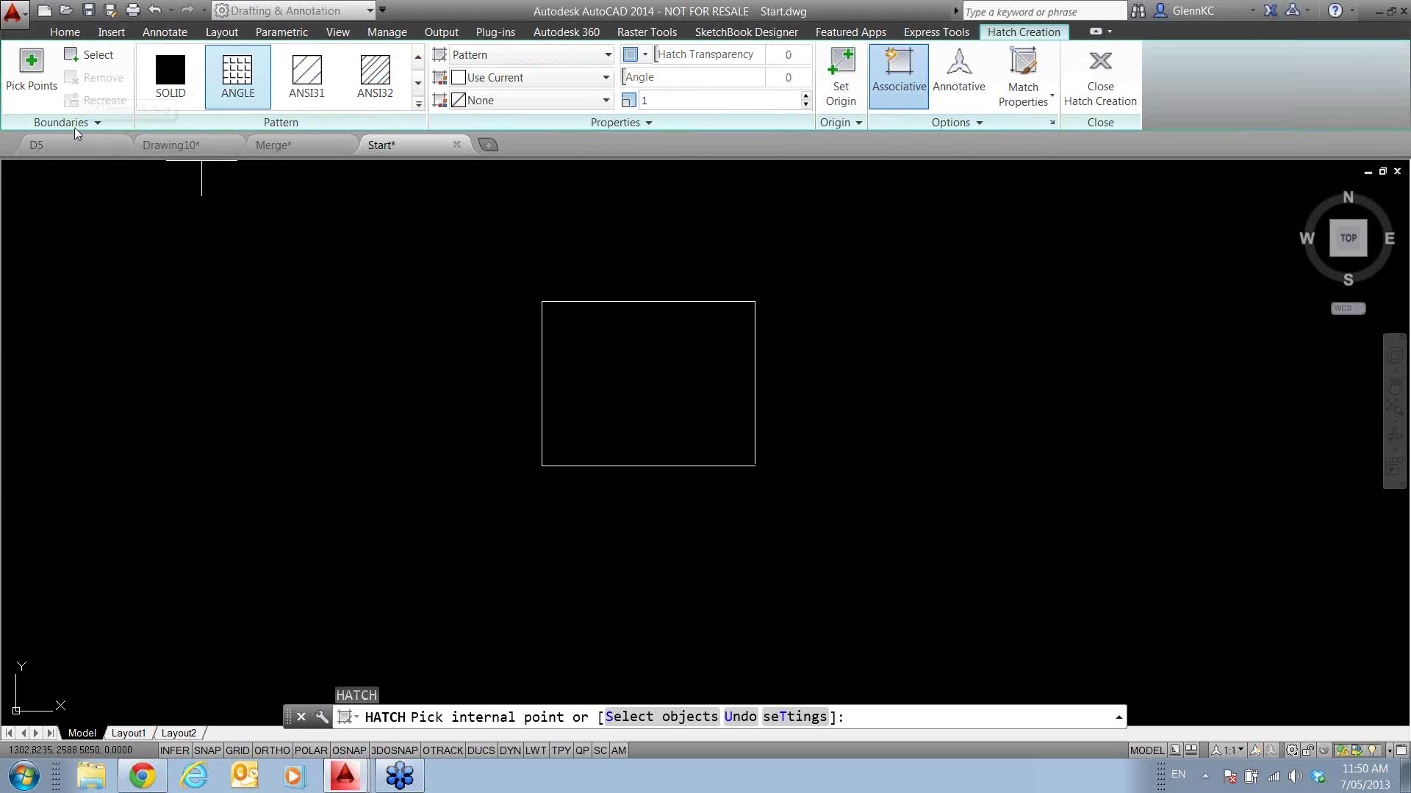
click(31, 74)
click(602, 331)
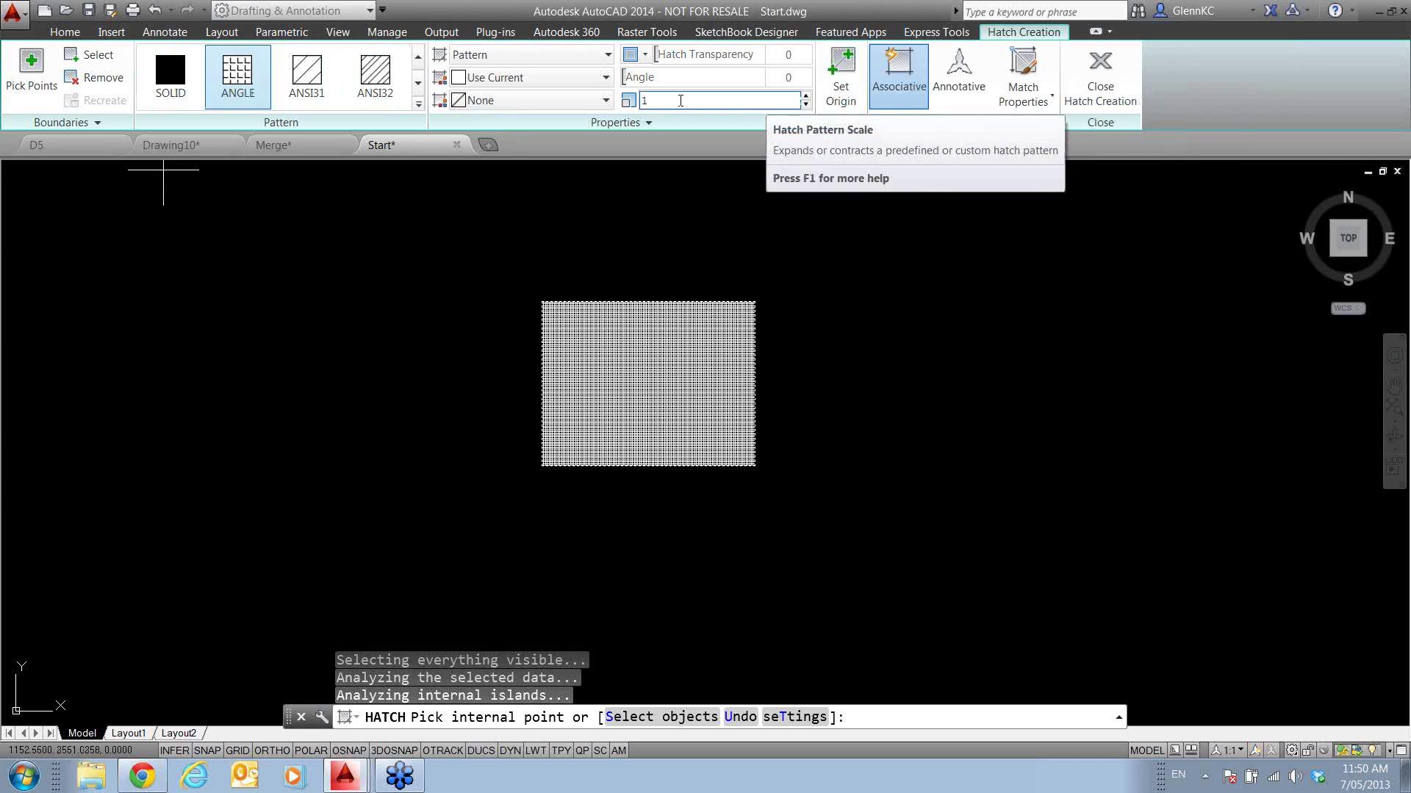
key(Return)
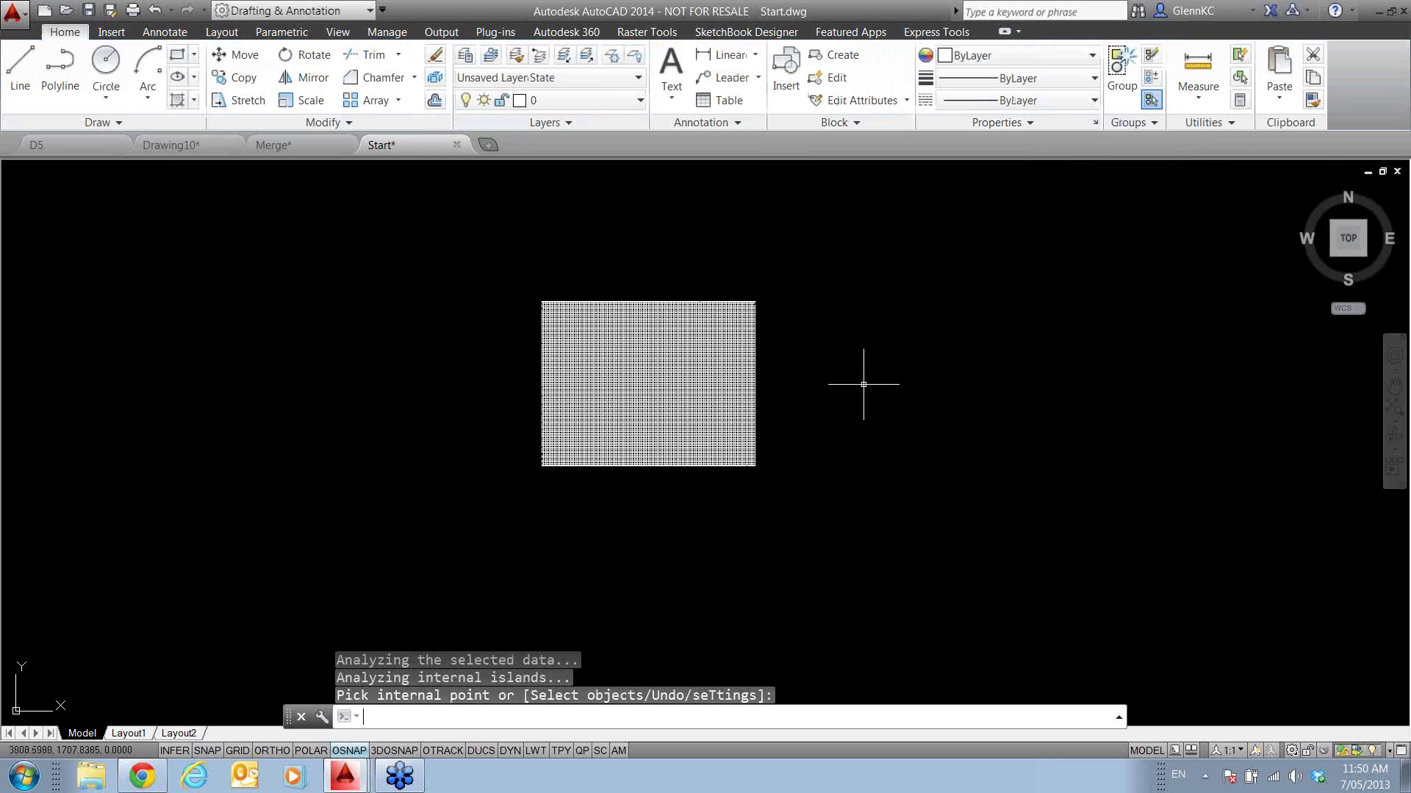
- Draw a circle right of the rectangle and hatch it with the same pattern
text(c)
key(Return)
click(961, 413)
text(h)
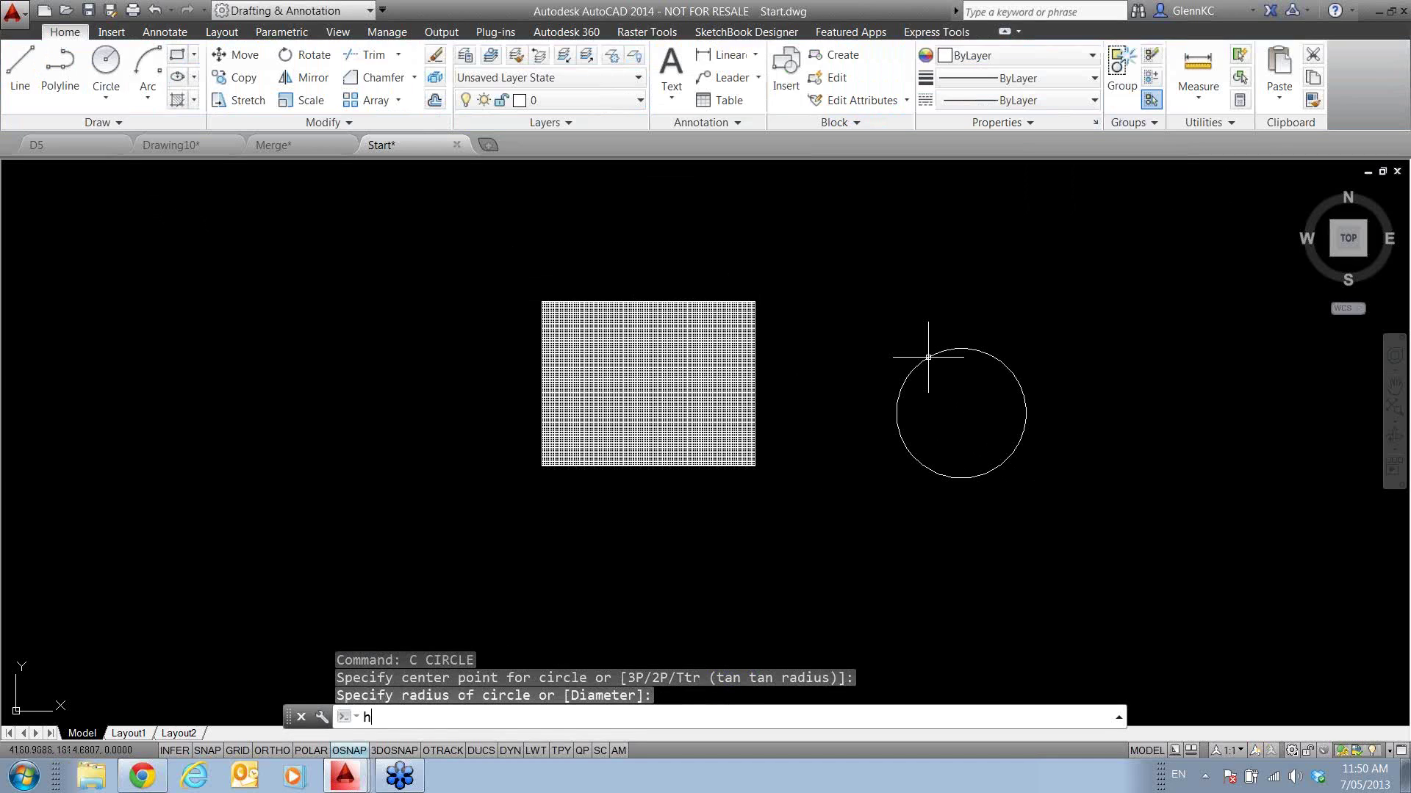
key(Return)
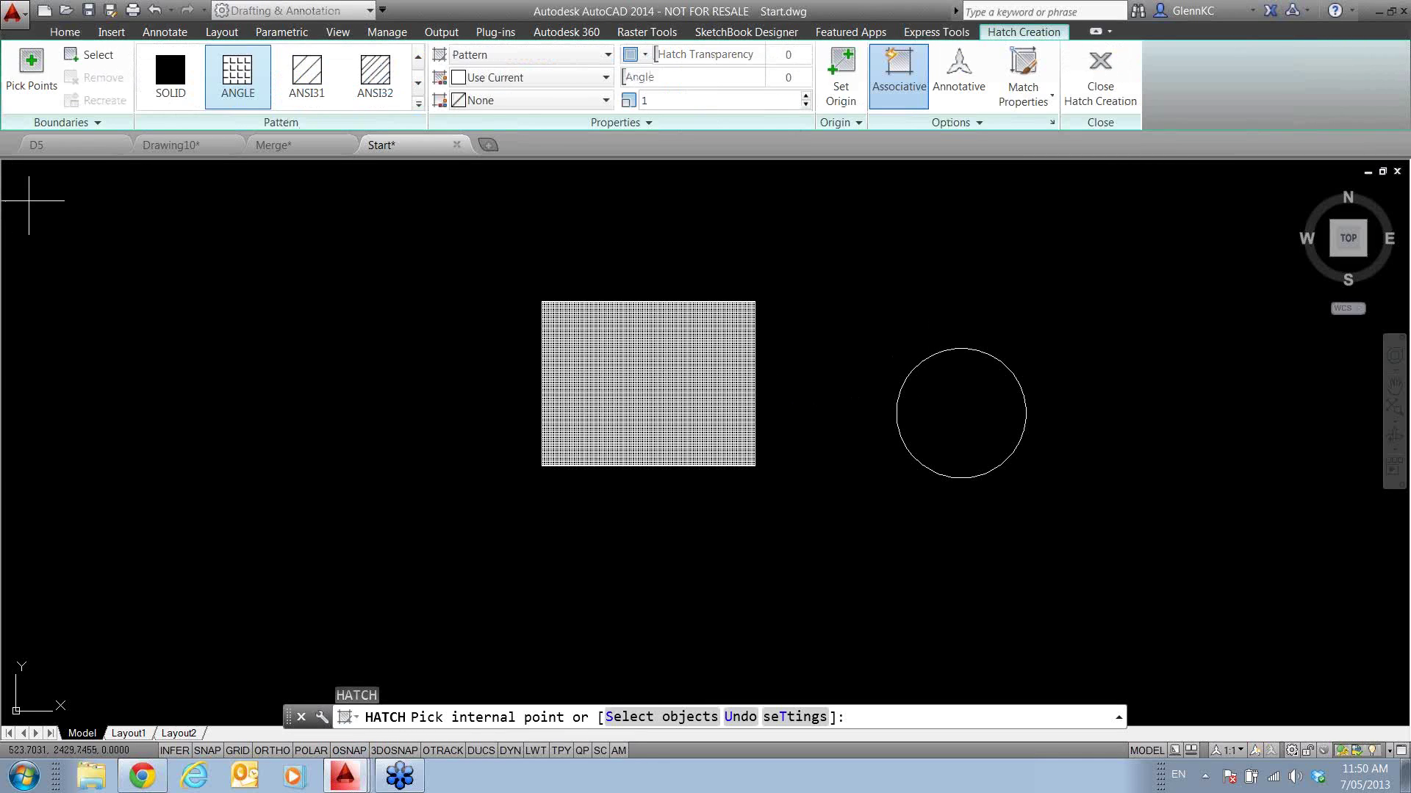
click(940, 434)
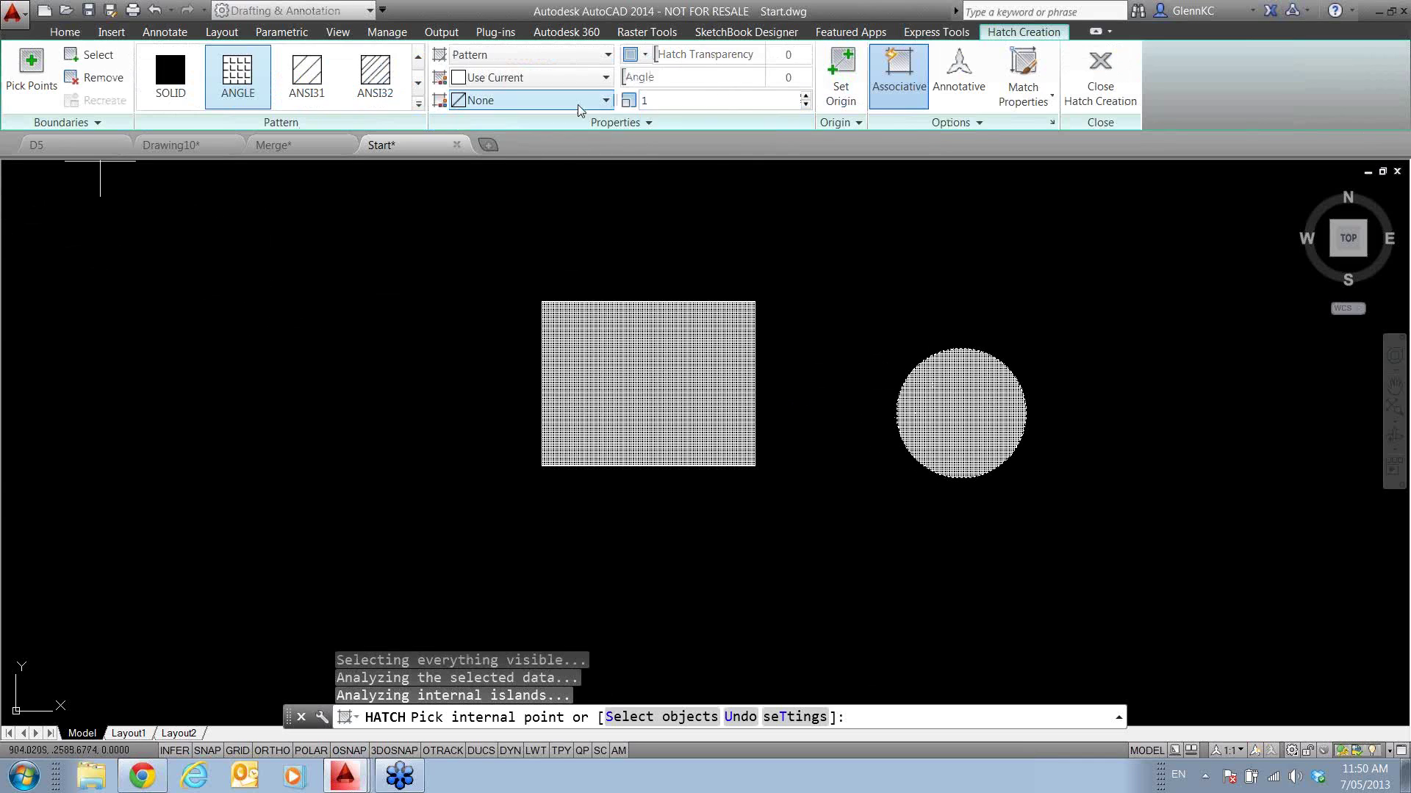
key(Escape)
key(Escape)
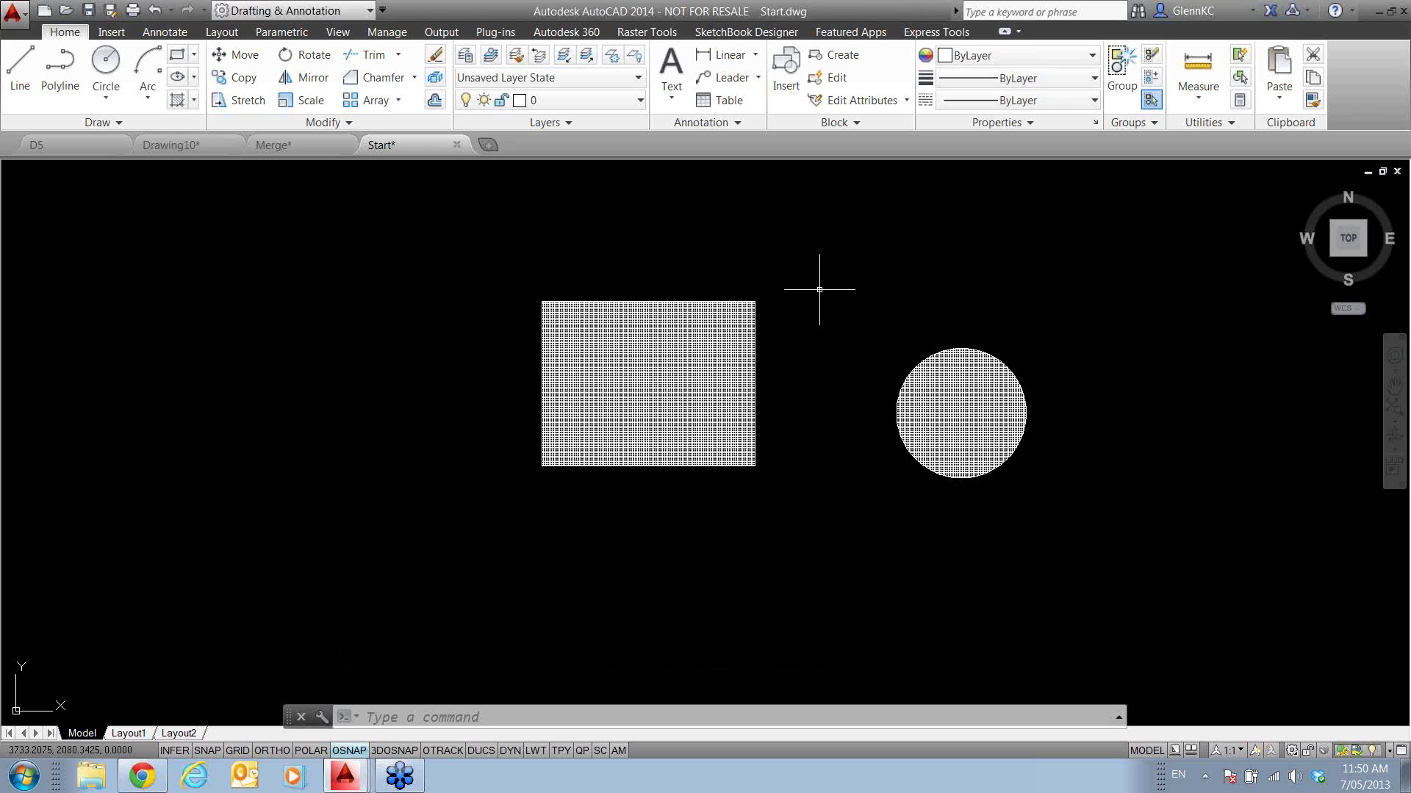
key(Escape)
key(Escape)
- Erase all four drawn objects with a selection window
text(e)
key(Return)
click(1060, 515)
click(504, 245)
key(Return)
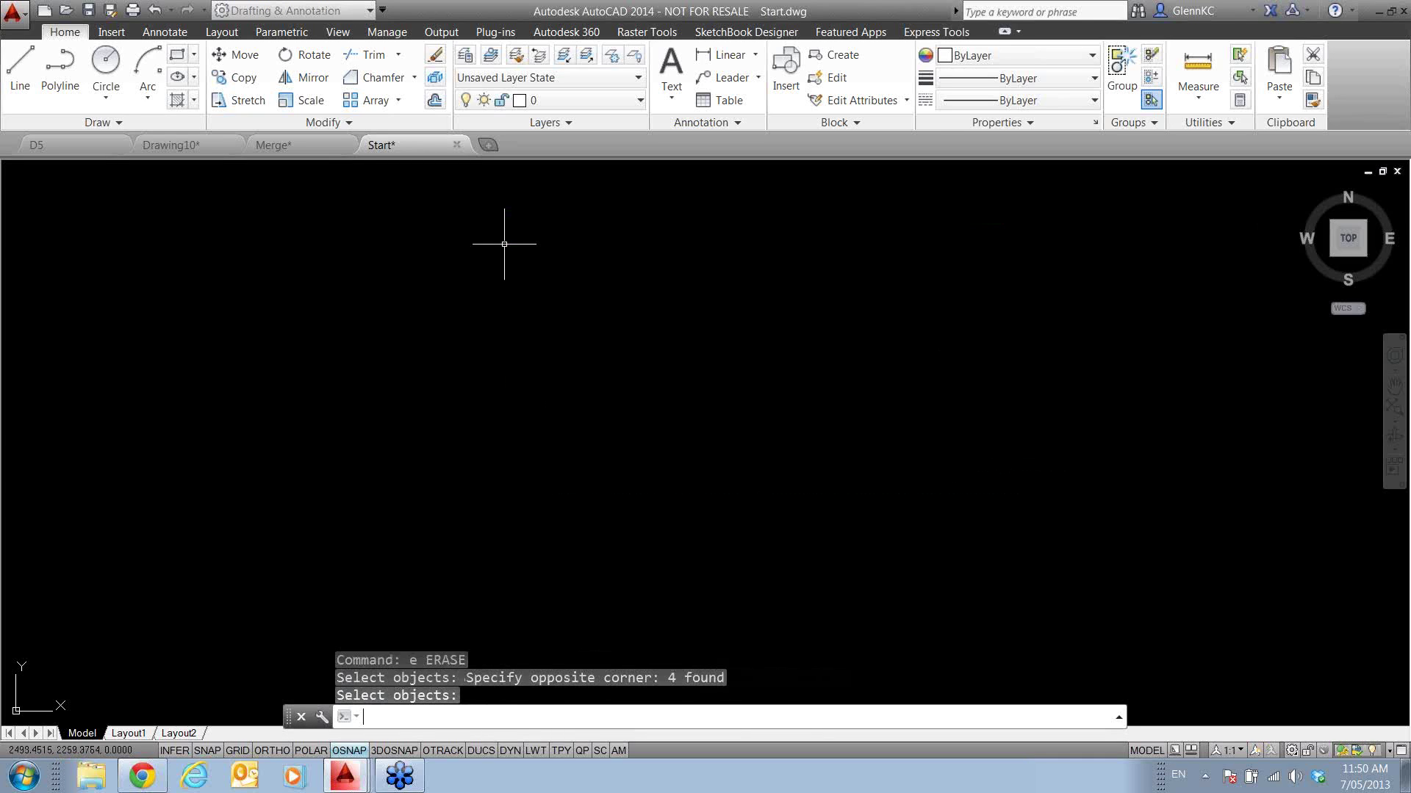
- Create a new dimension style named GB2 in the Dimension Style Manager
click(161, 32)
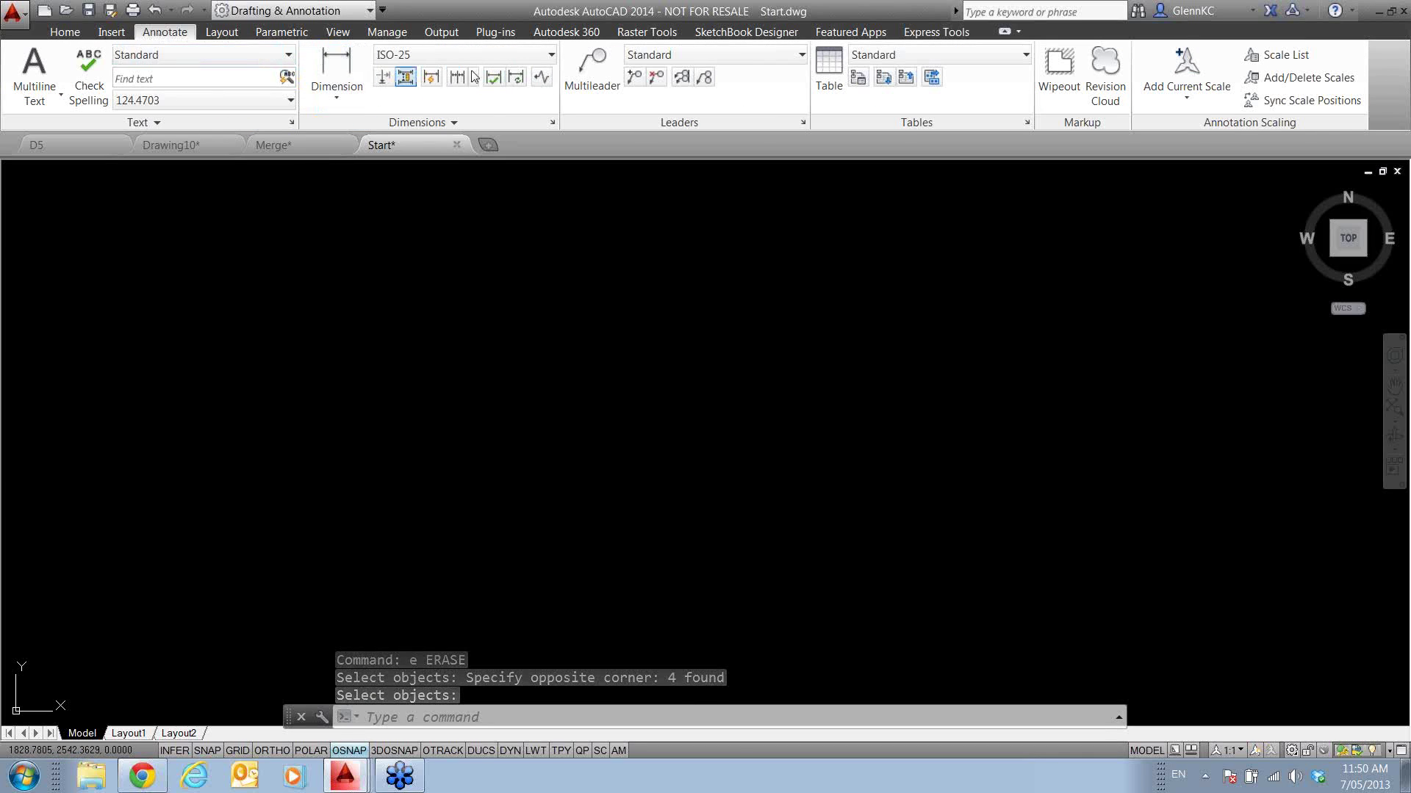
click(552, 123)
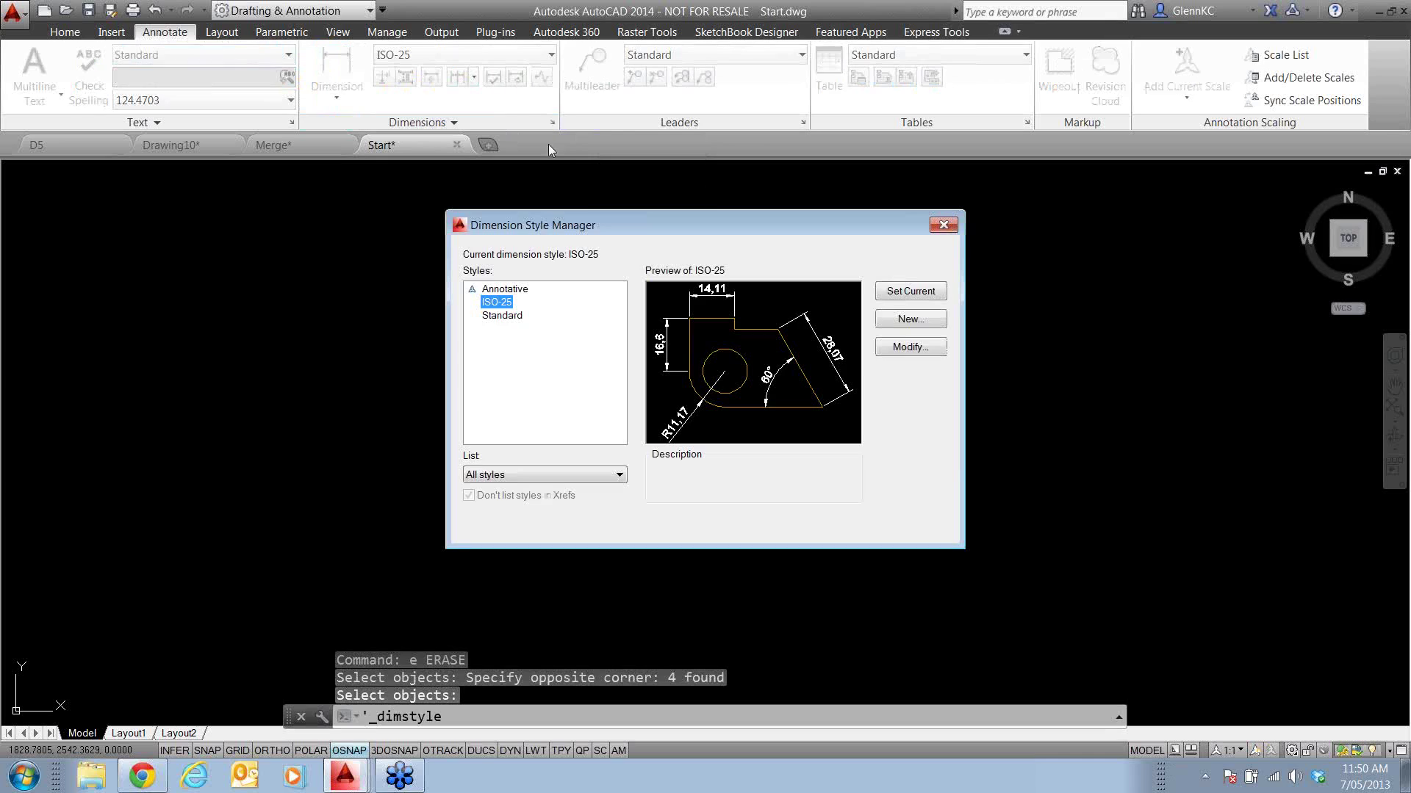
click(901, 320)
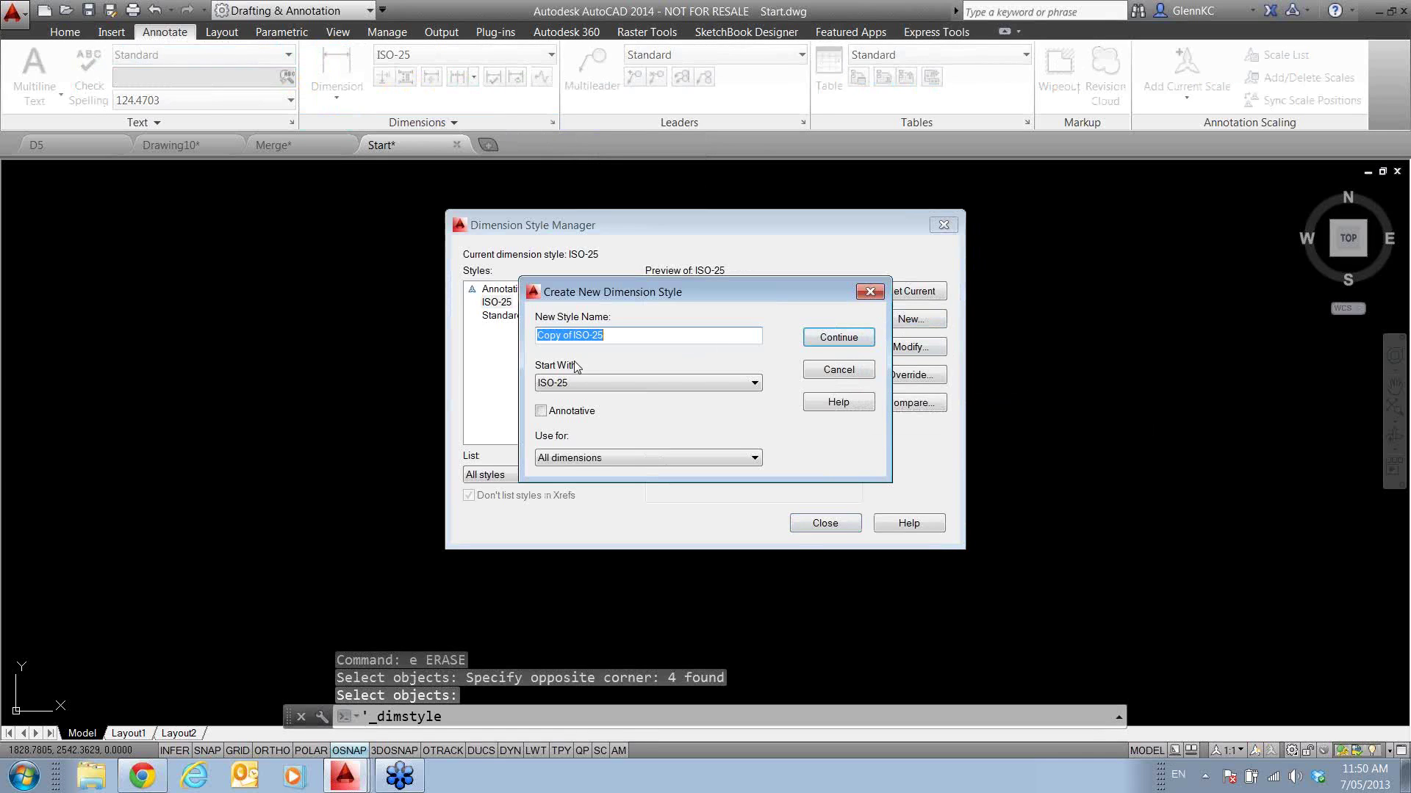
text(GB2)
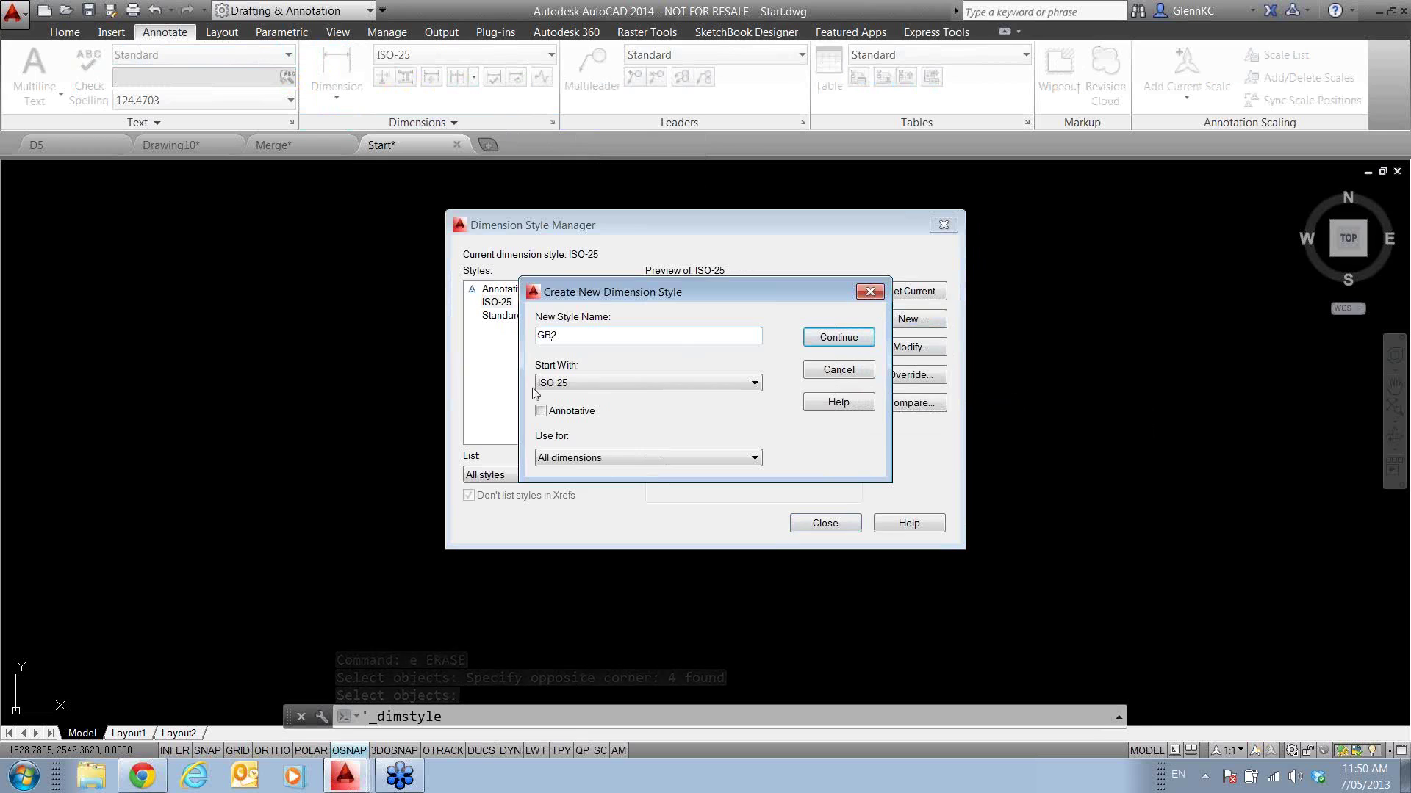
key(Tab)
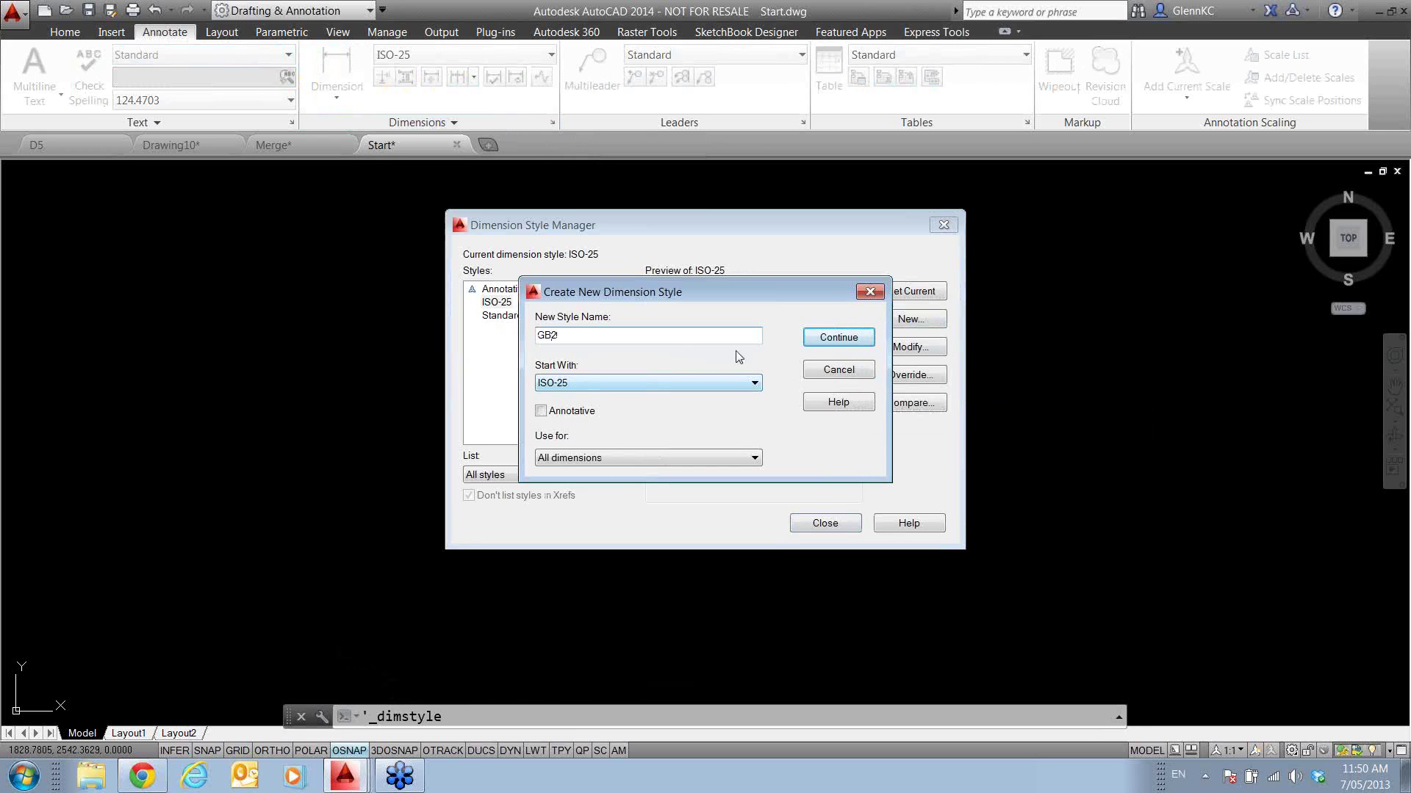
click(837, 340)
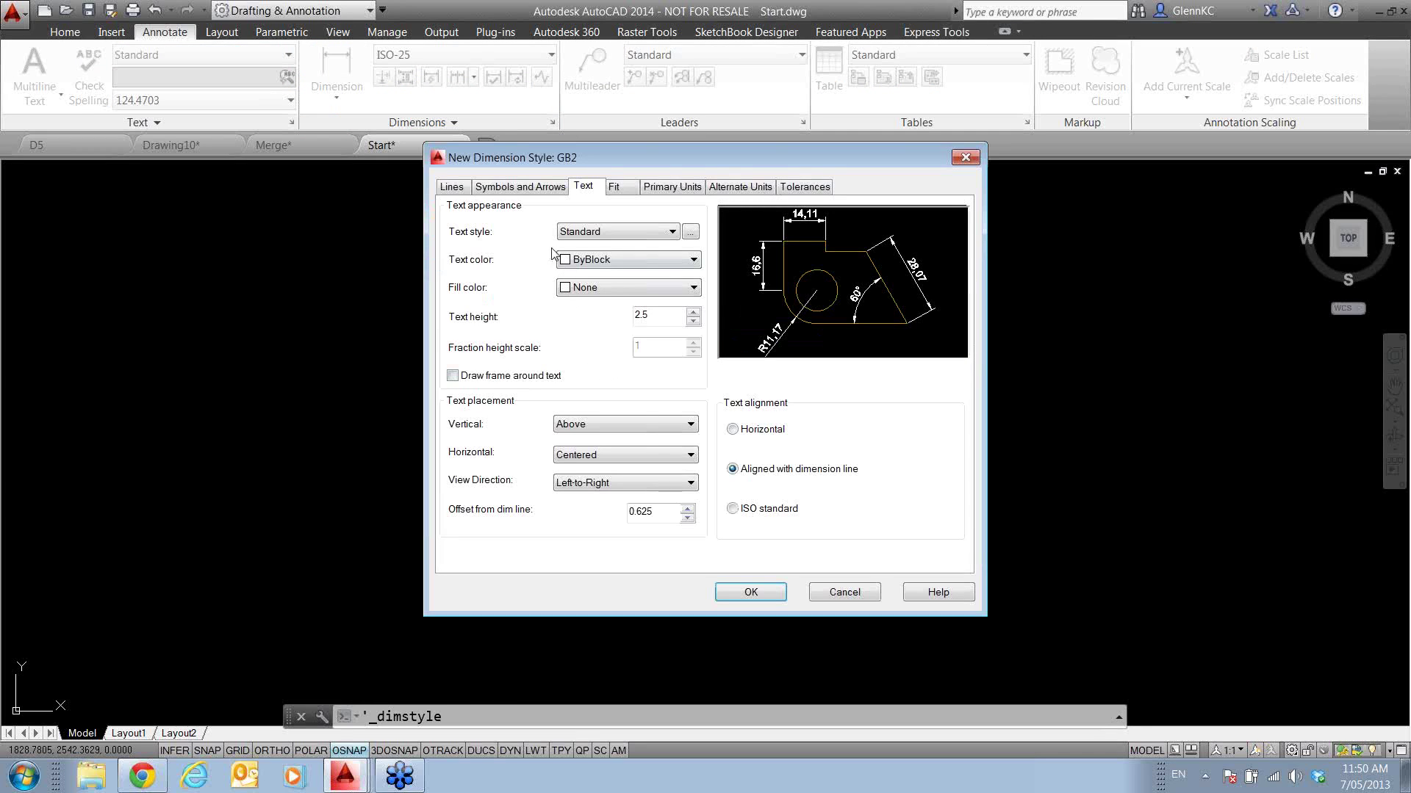
- Give GB2 dot arrowheads, text height 5 and yellow text, and save it
click(504, 188)
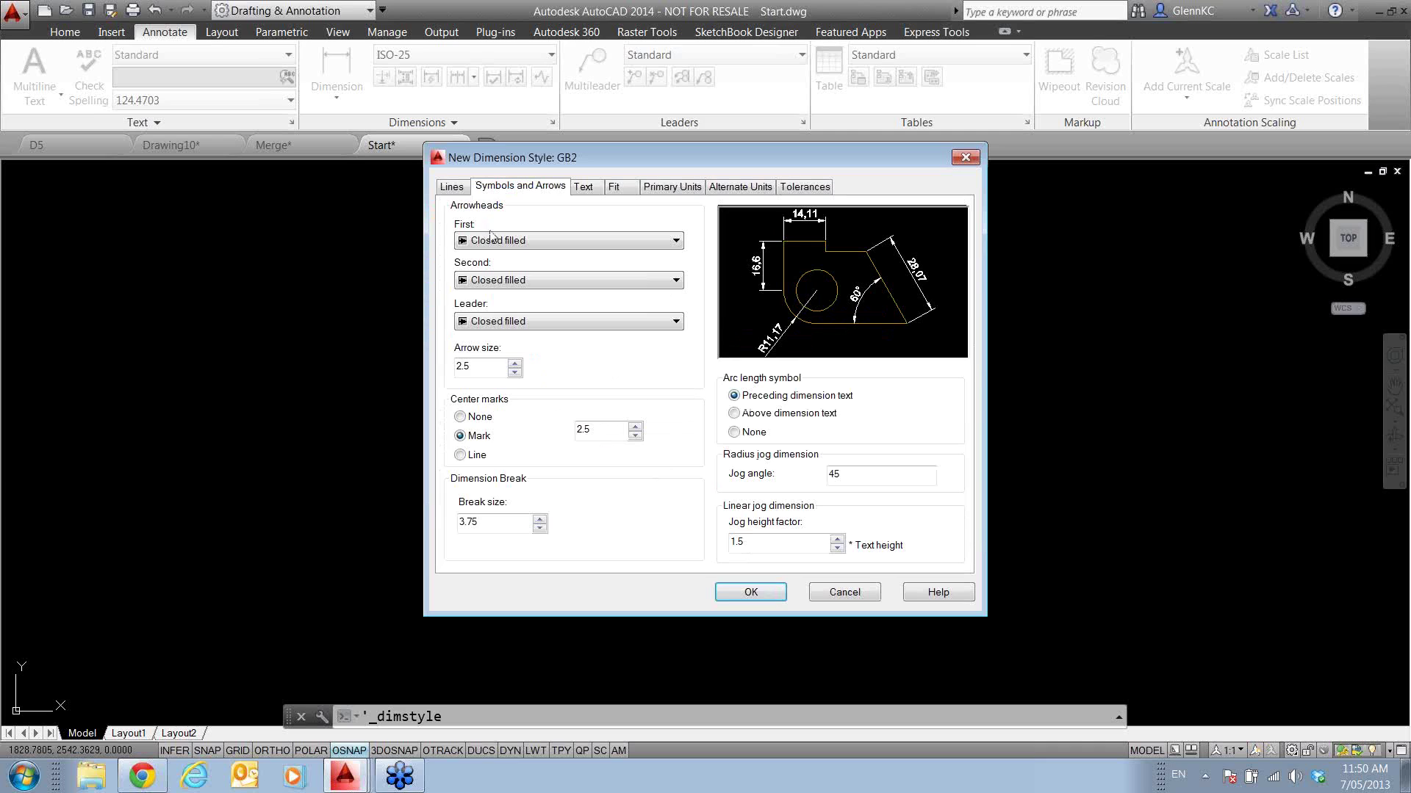
click(494, 241)
click(481, 301)
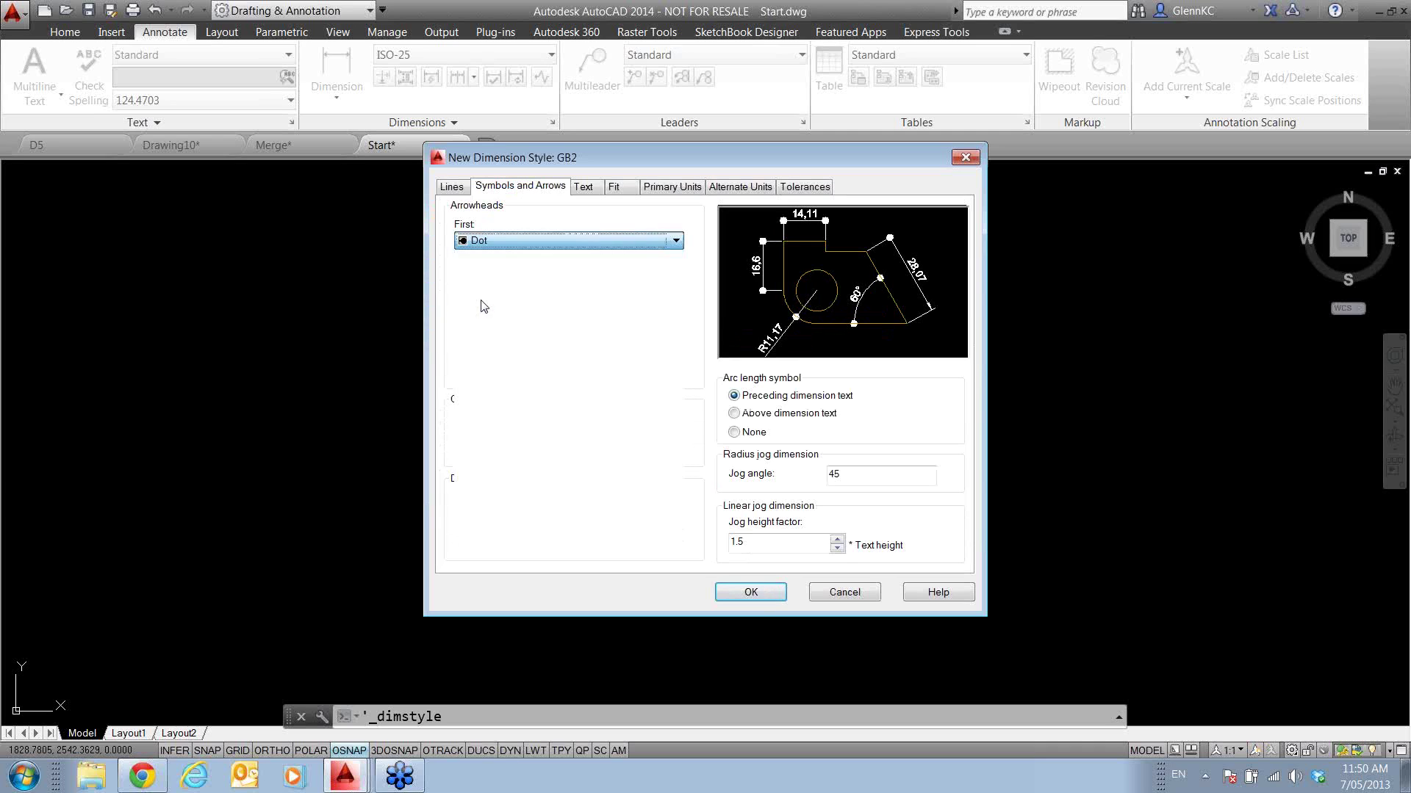
click(584, 186)
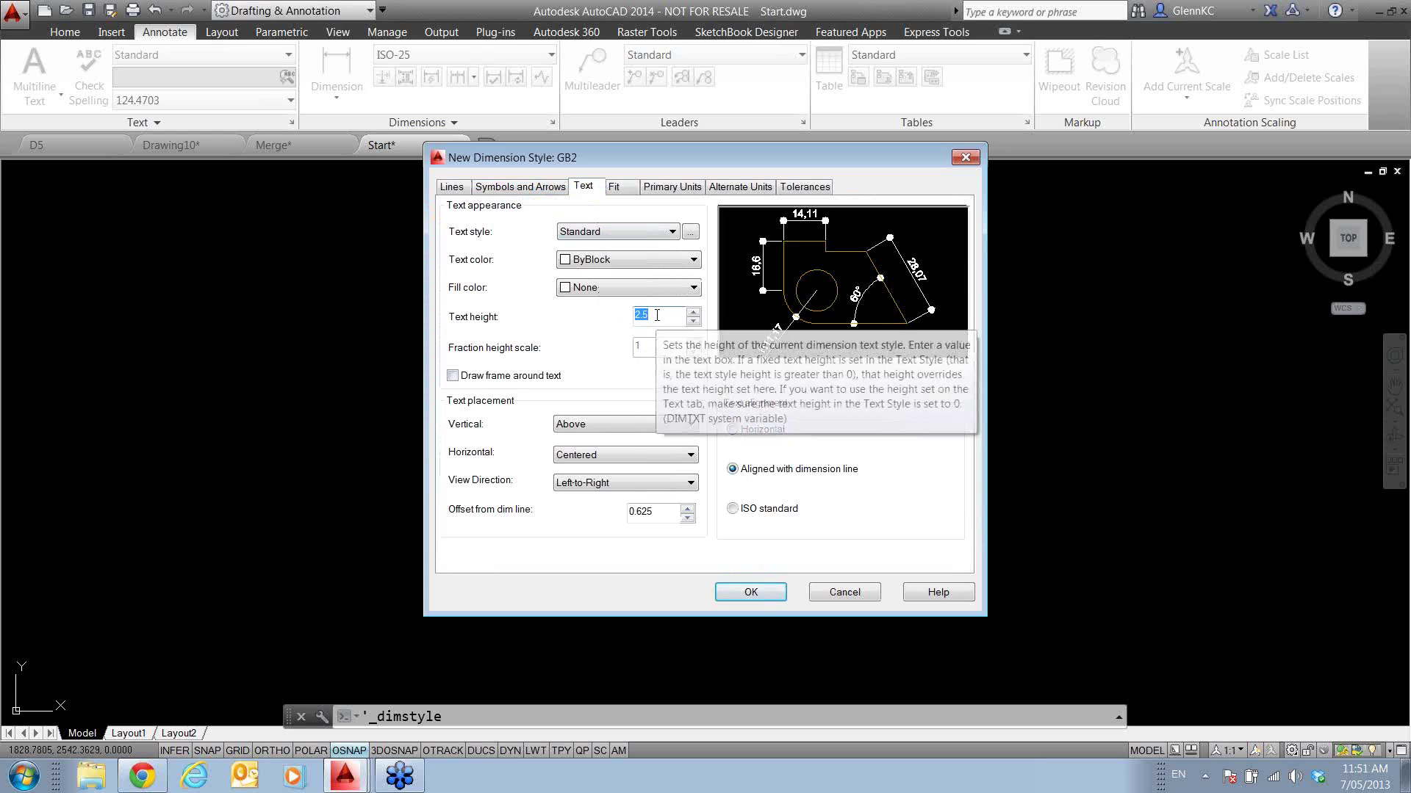
text(5)
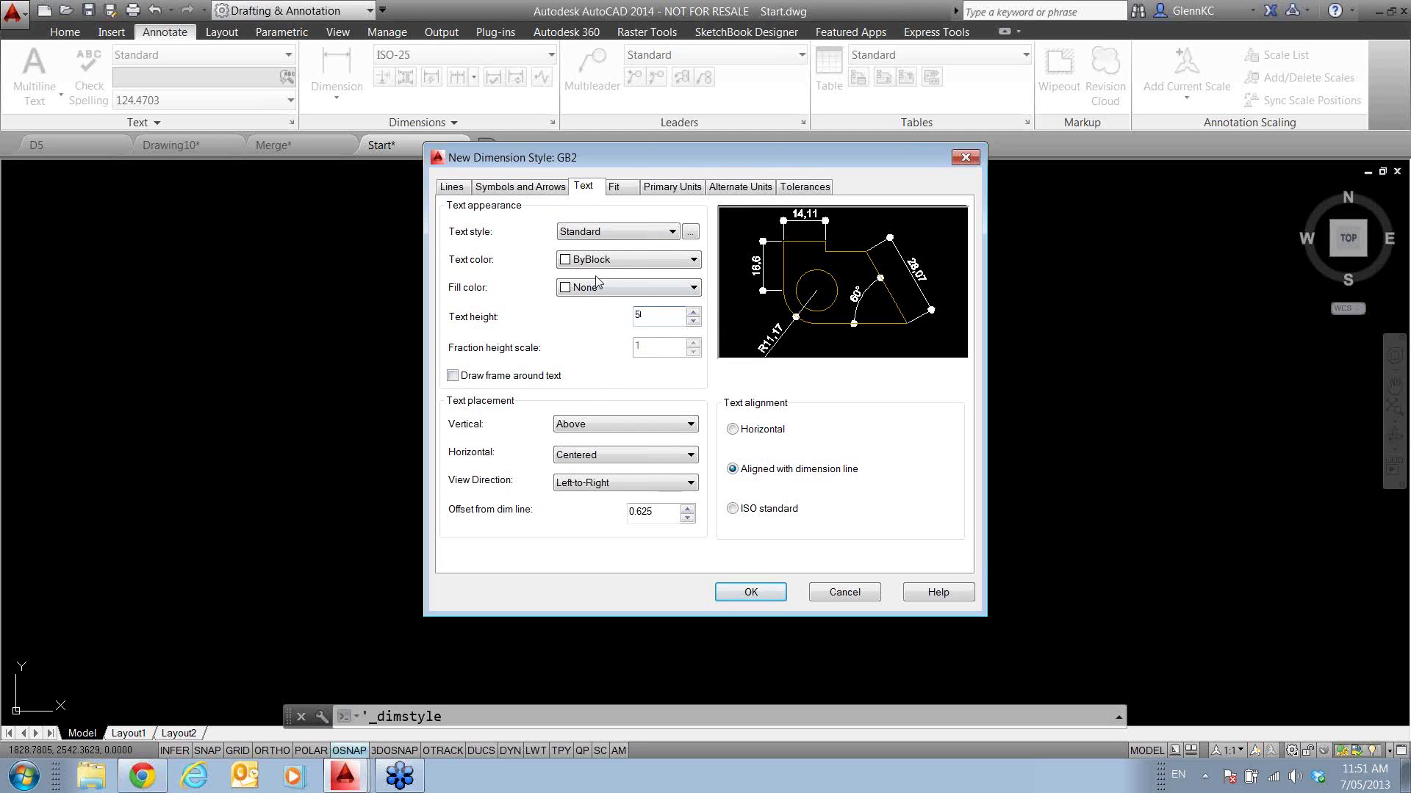
click(616, 262)
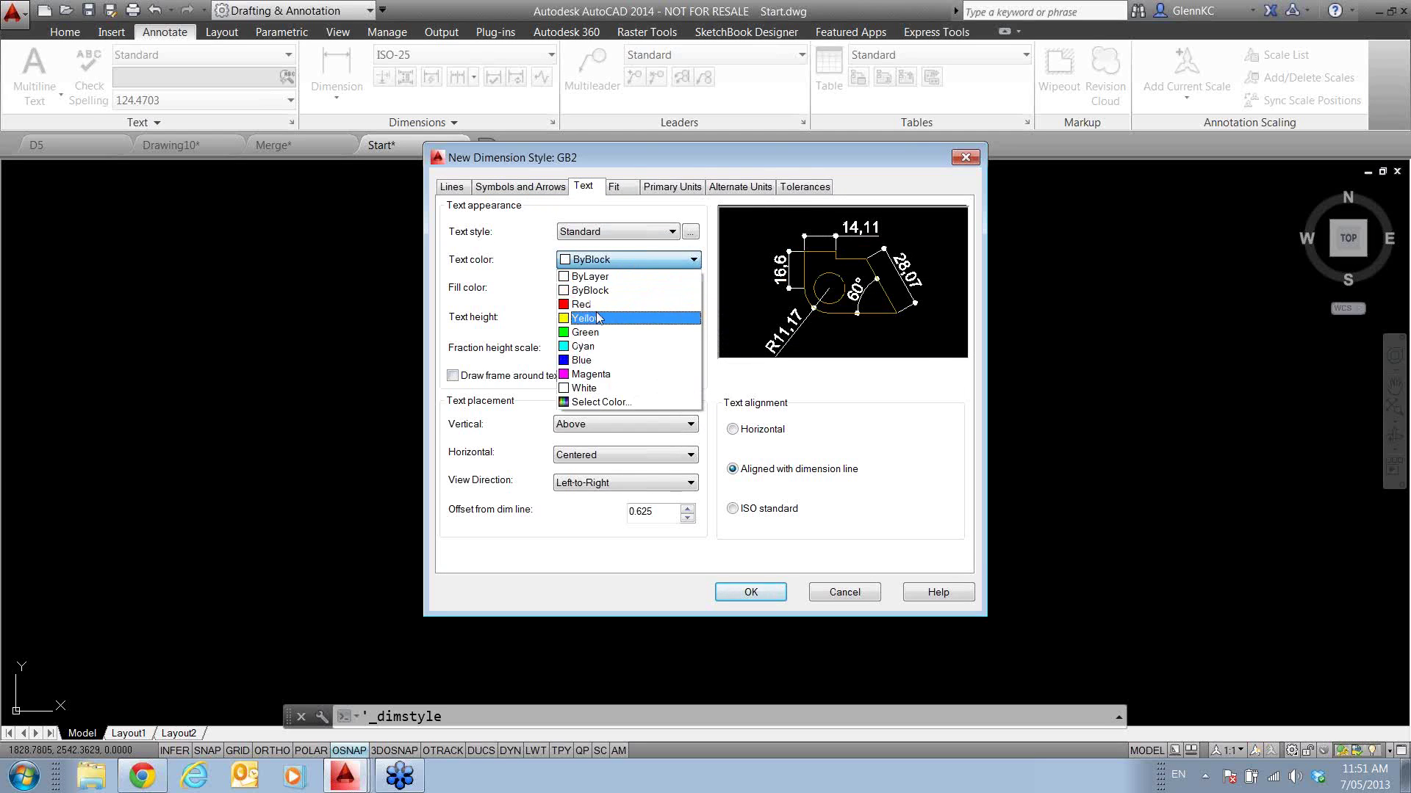
click(588, 319)
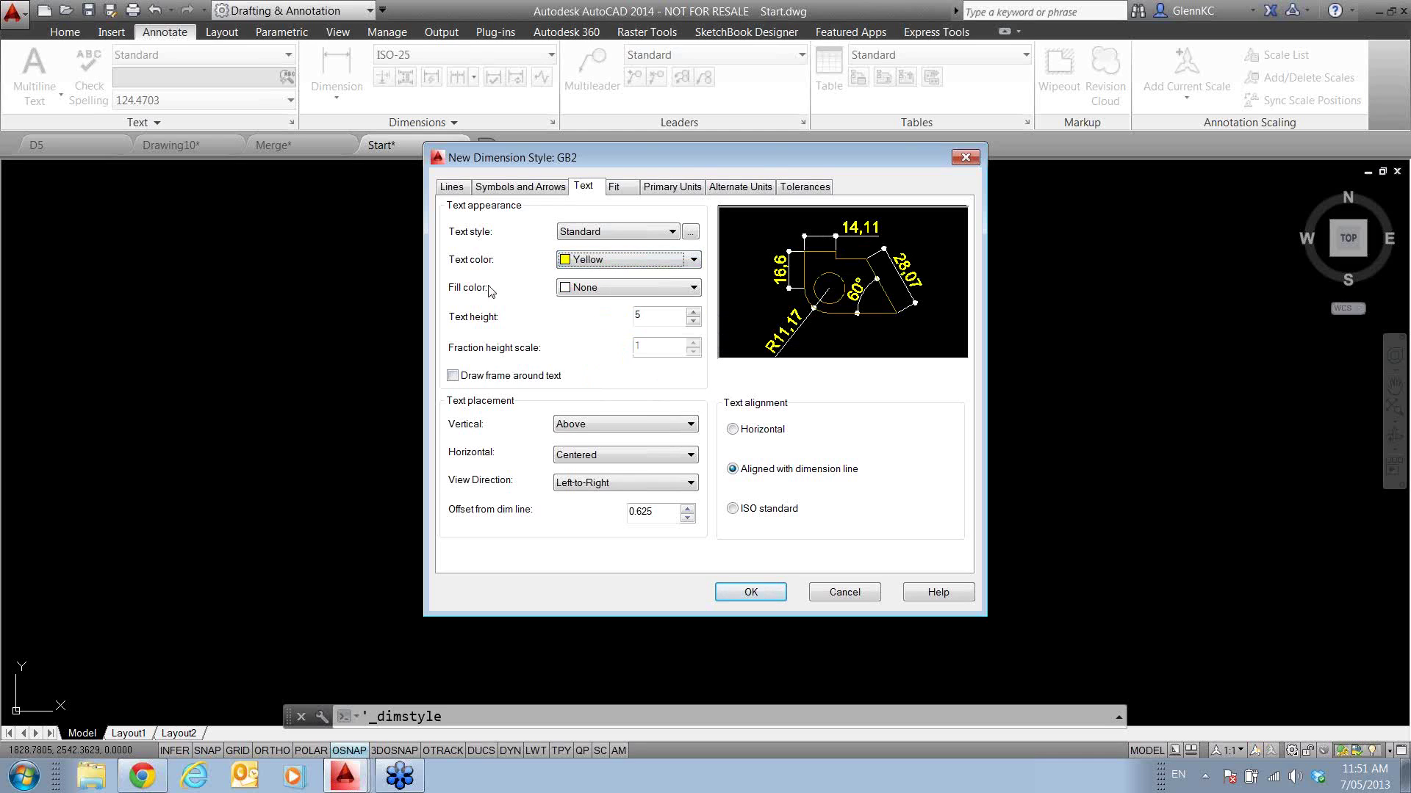
click(519, 188)
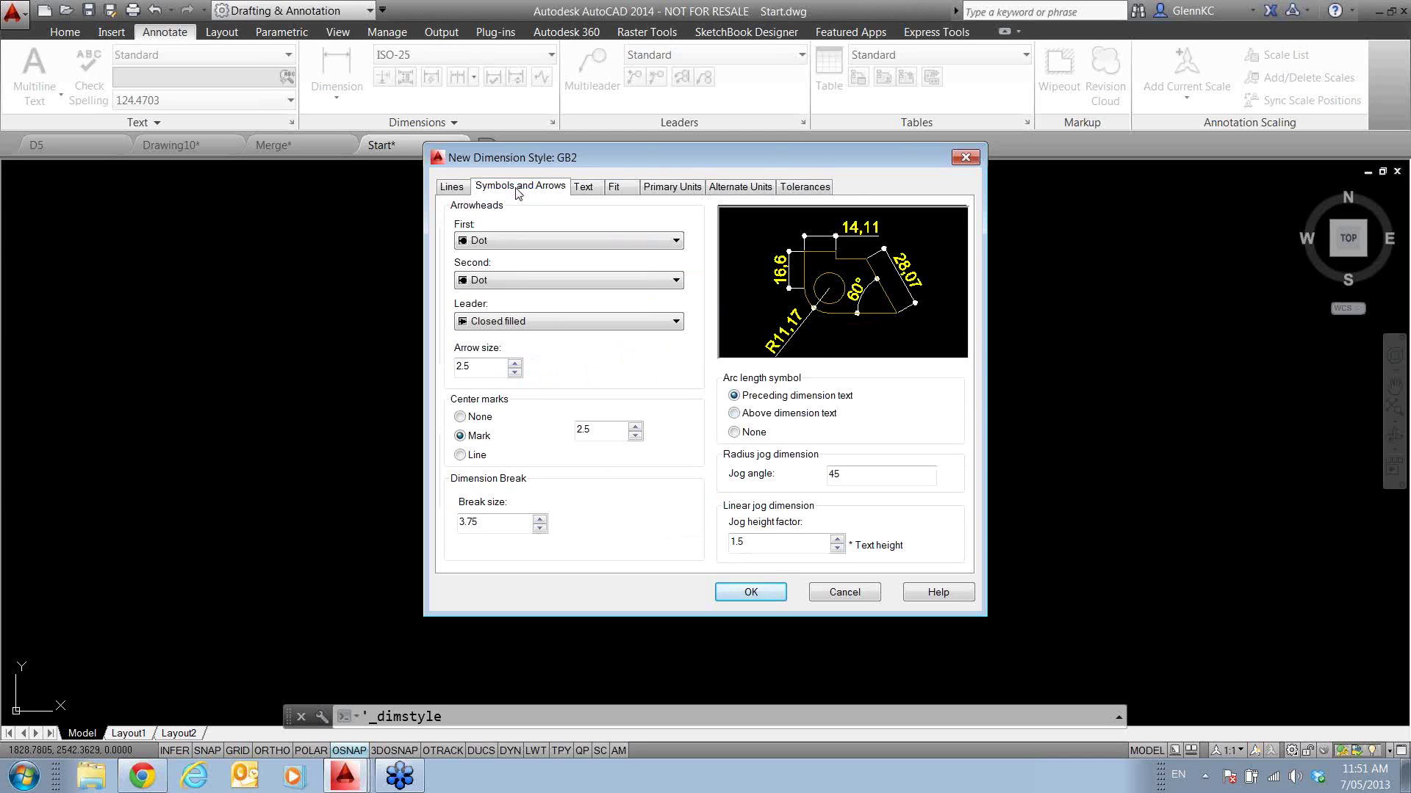
click(754, 593)
- Make ISO-25 the current dimension style
click(825, 524)
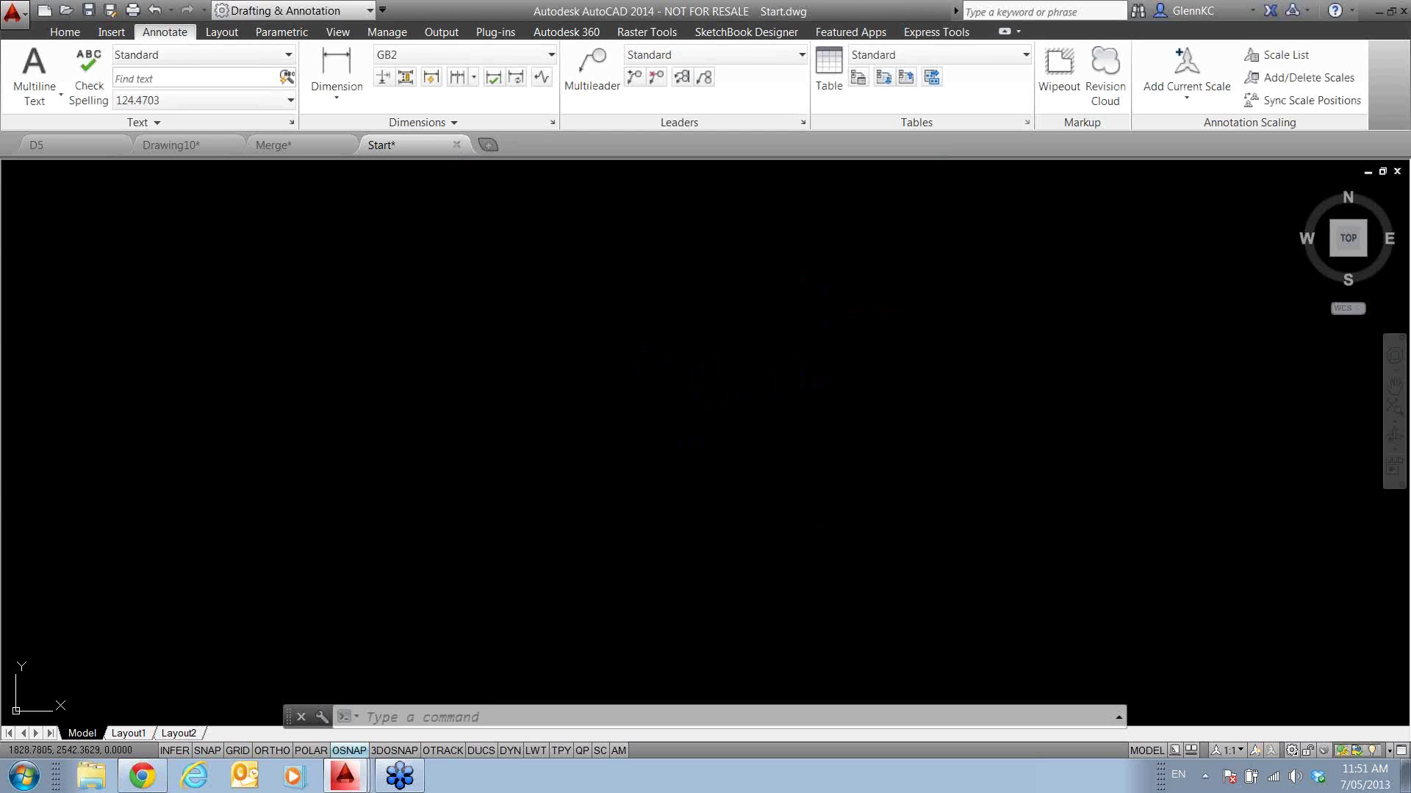
click(426, 59)
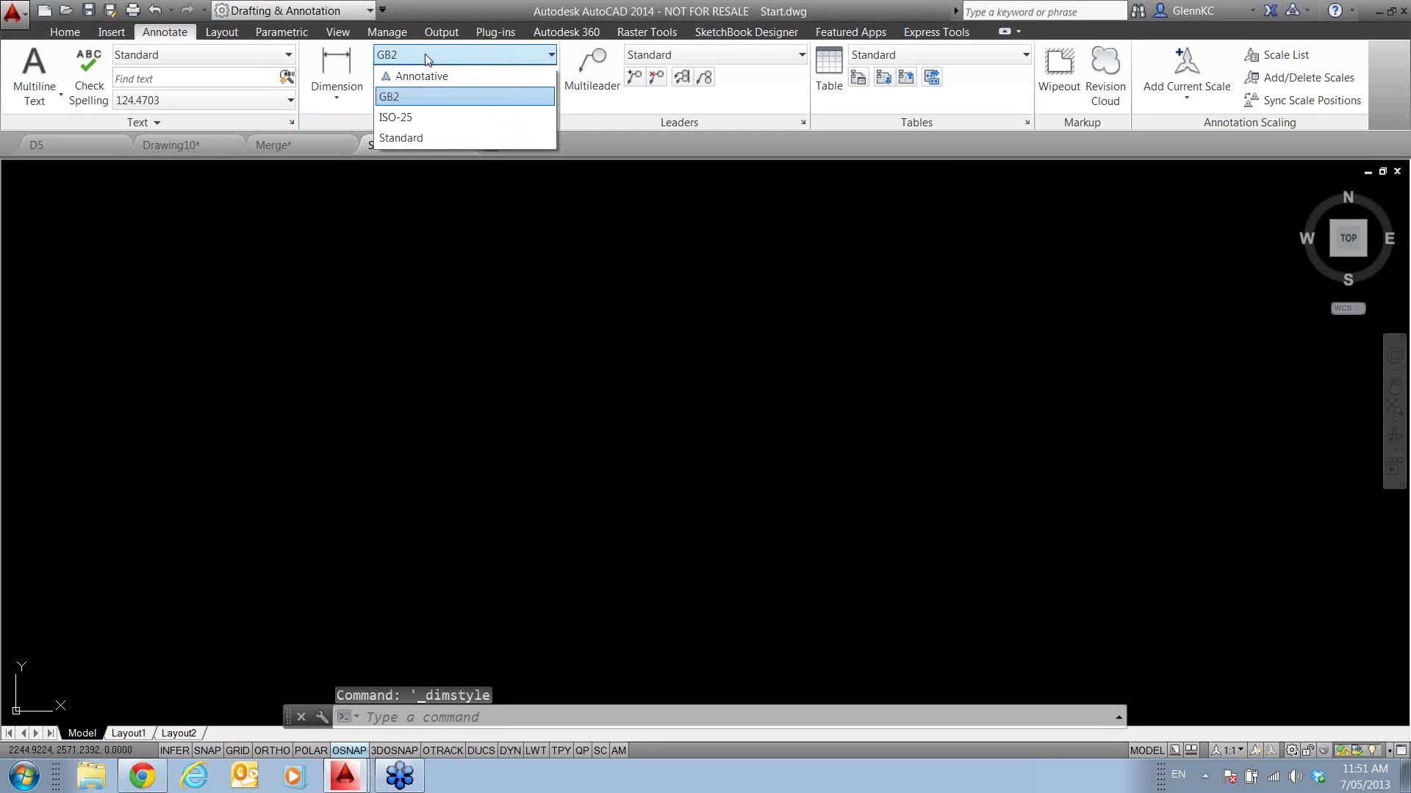
click(408, 116)
- Draw a trial 158,94 linear dimension, then erase it
click(333, 59)
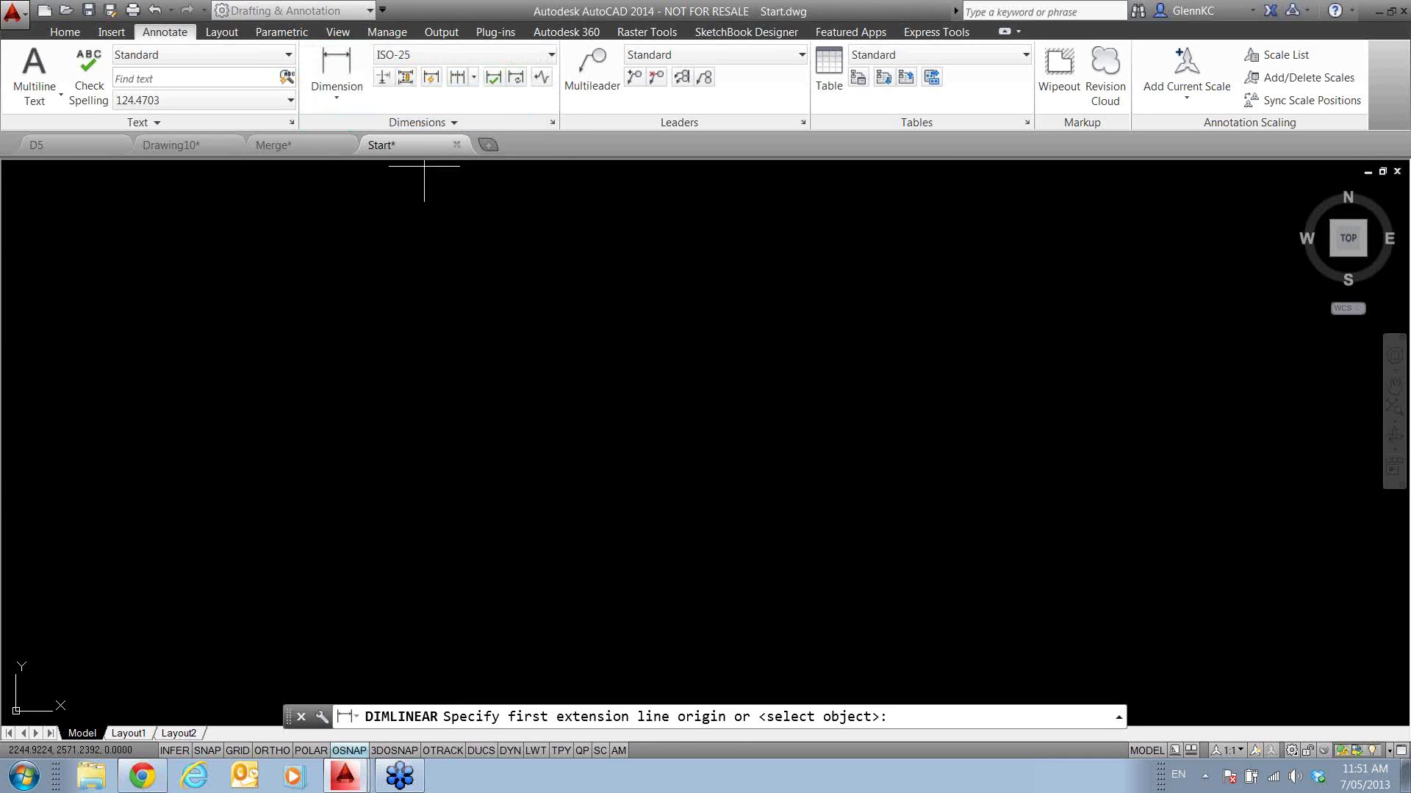
click(482, 347)
click(497, 347)
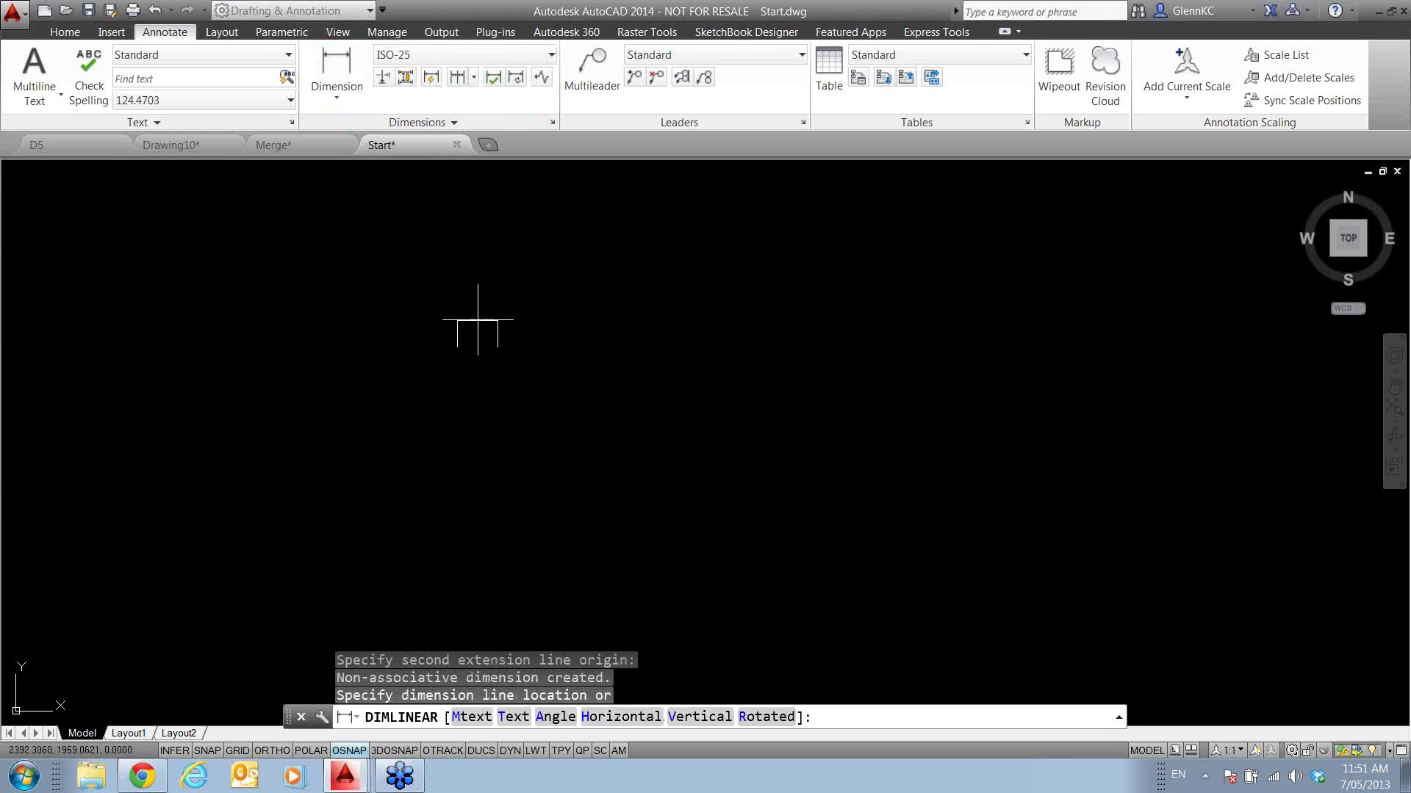
click(477, 318)
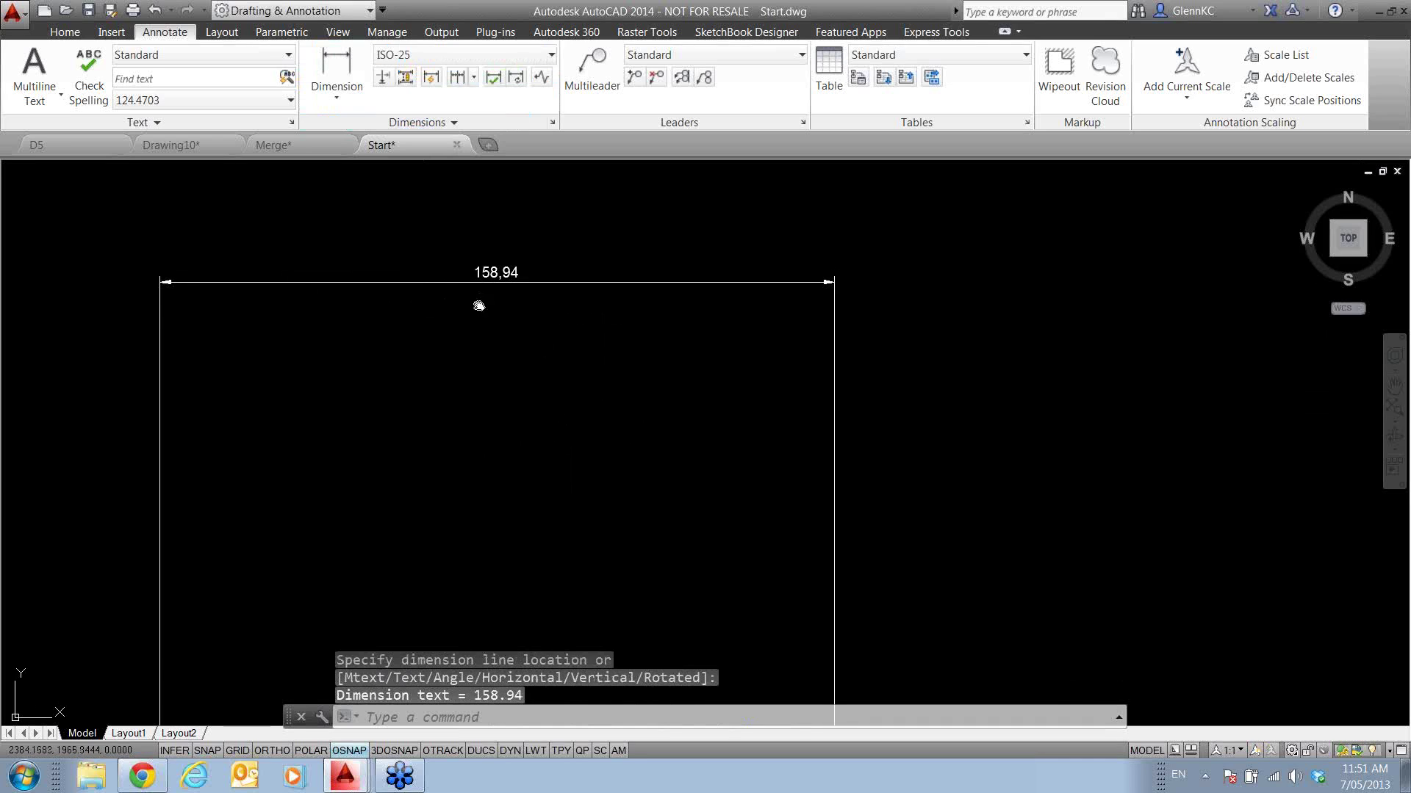
middle_drag(481, 295, 446, 370)
text(e)
key(Return)
click(514, 382)
click(419, 299)
key(Return)
- Draw a 61,09 linear dimension continued by 28,38, 31,5 and 33,23
click(337, 66)
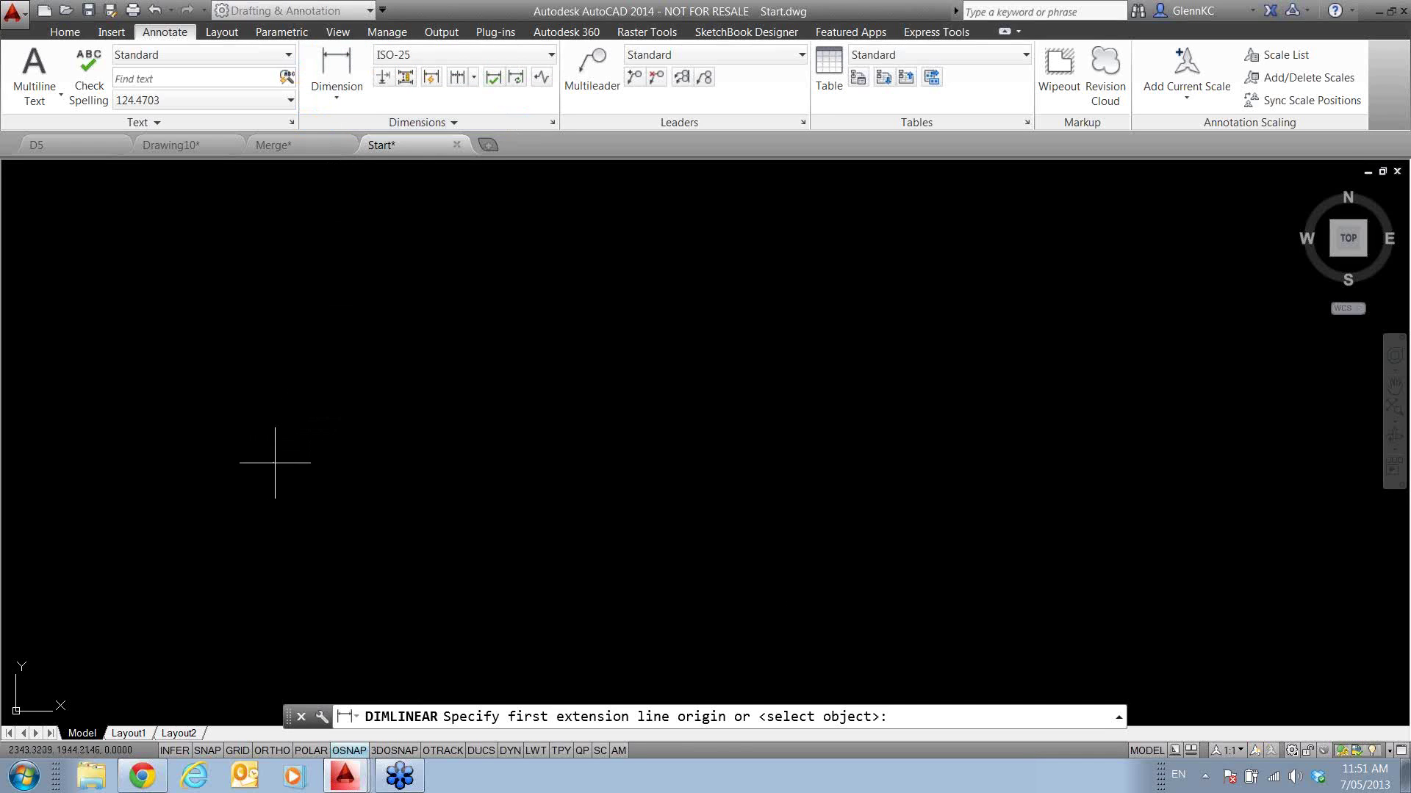
click(277, 466)
click(532, 466)
click(426, 316)
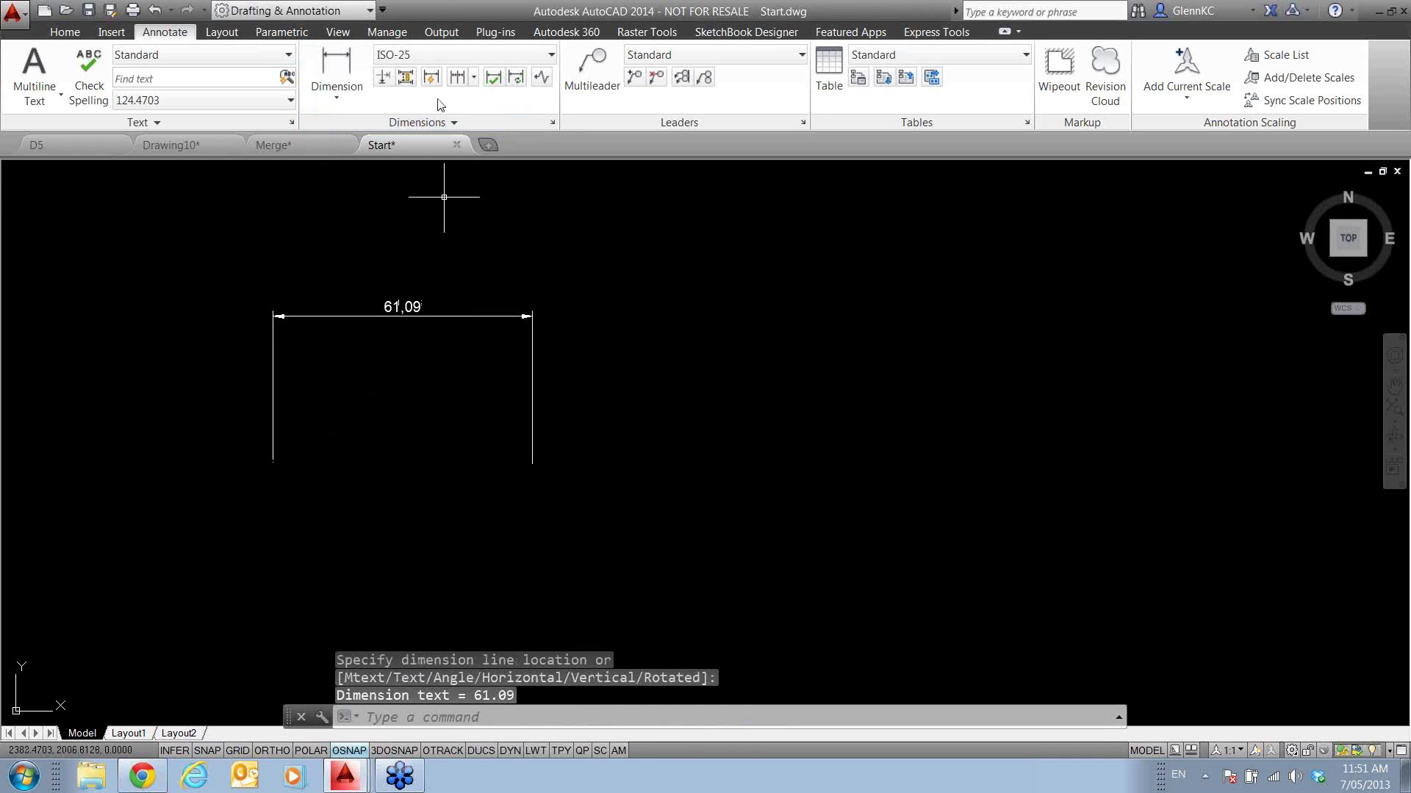
click(449, 80)
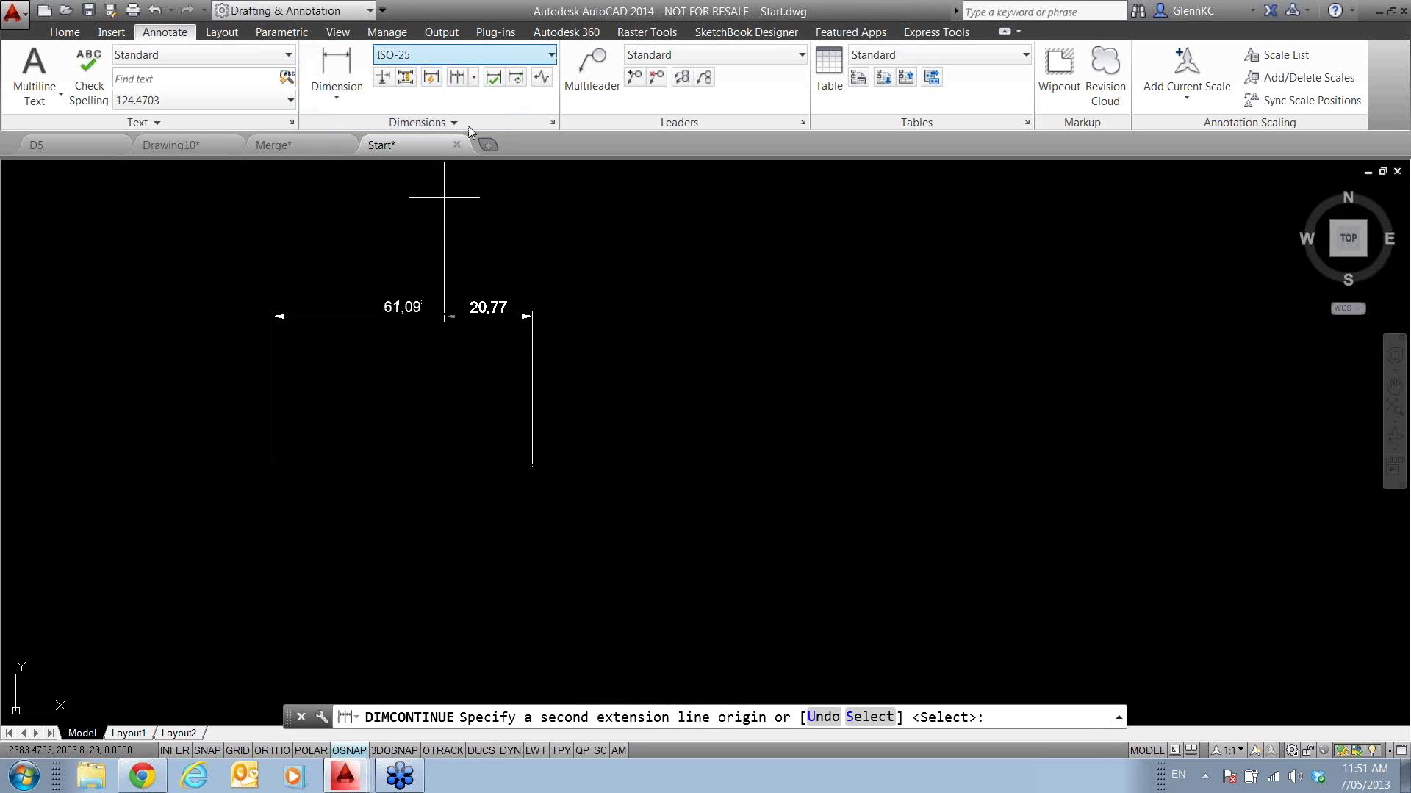
click(652, 461)
click(787, 472)
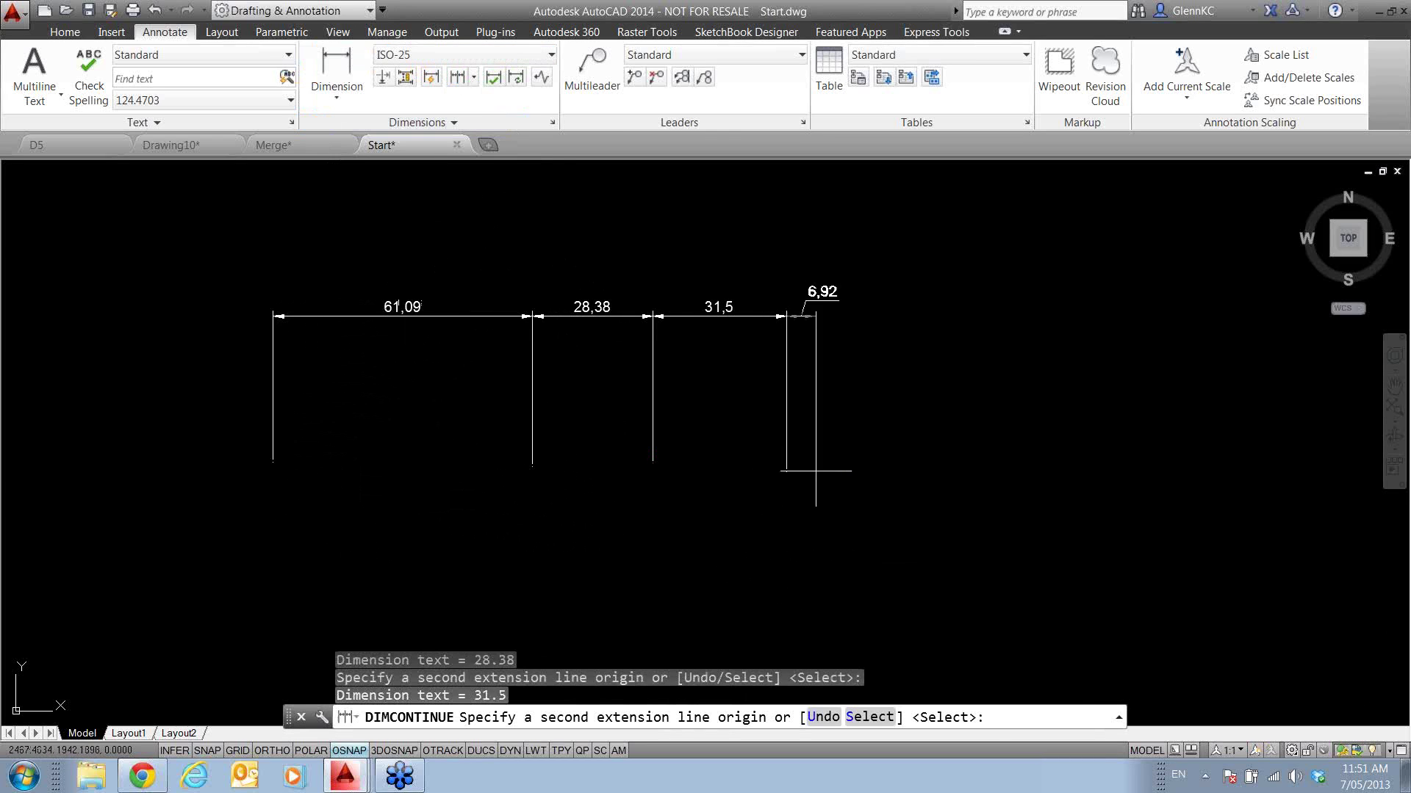
click(927, 472)
key(Escape)
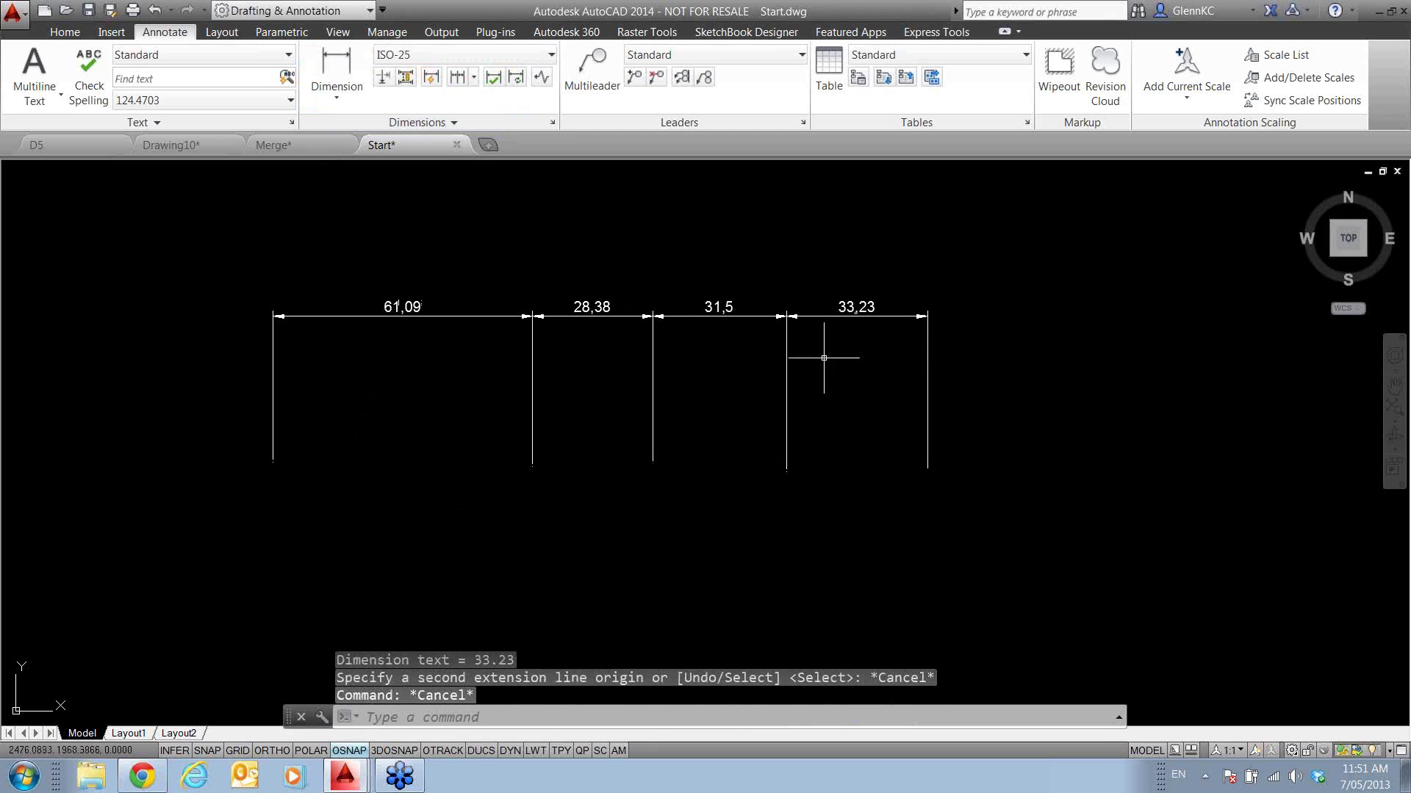
- Erase all four chained dimensions with a crossing window
text(e)
key(Return)
click(981, 471)
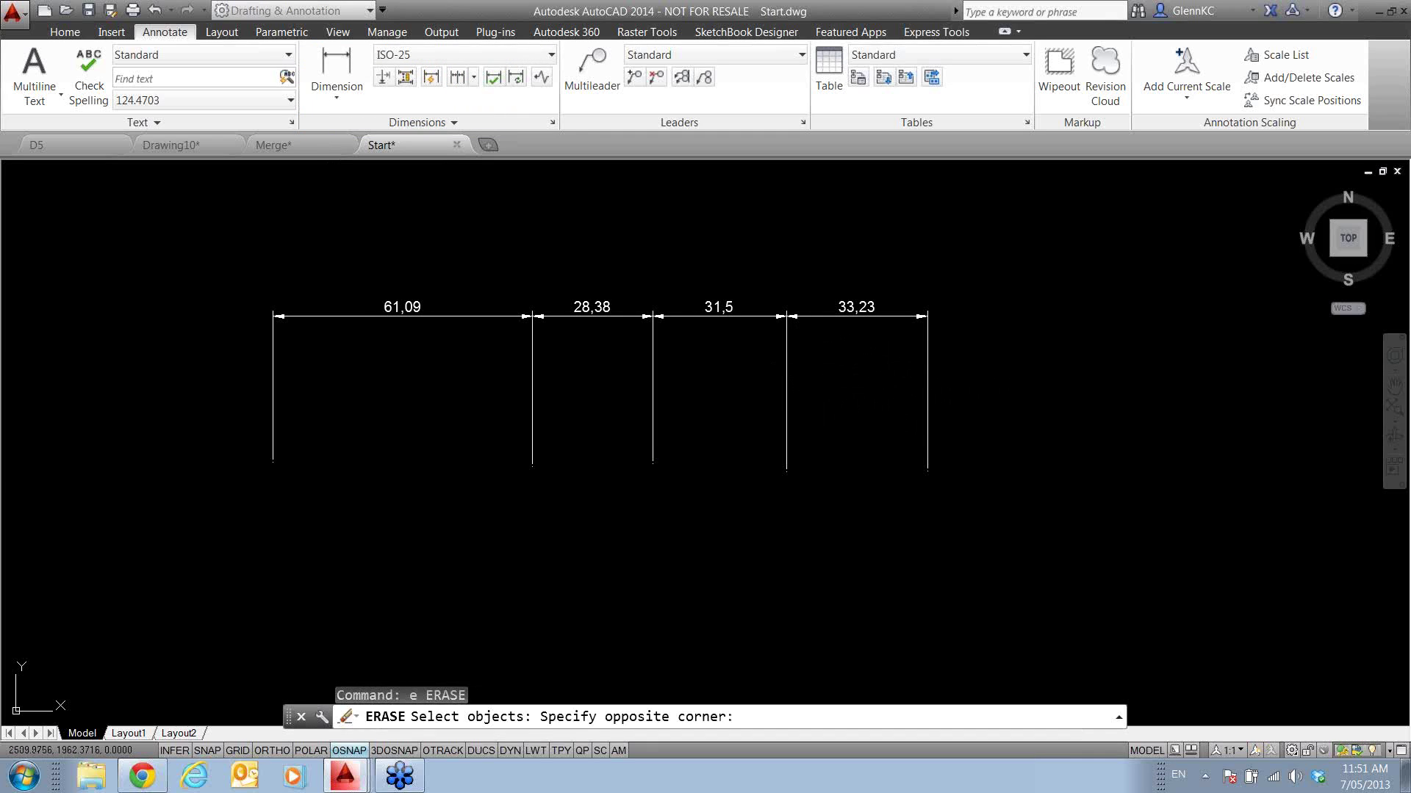
click(394, 248)
key(Return)
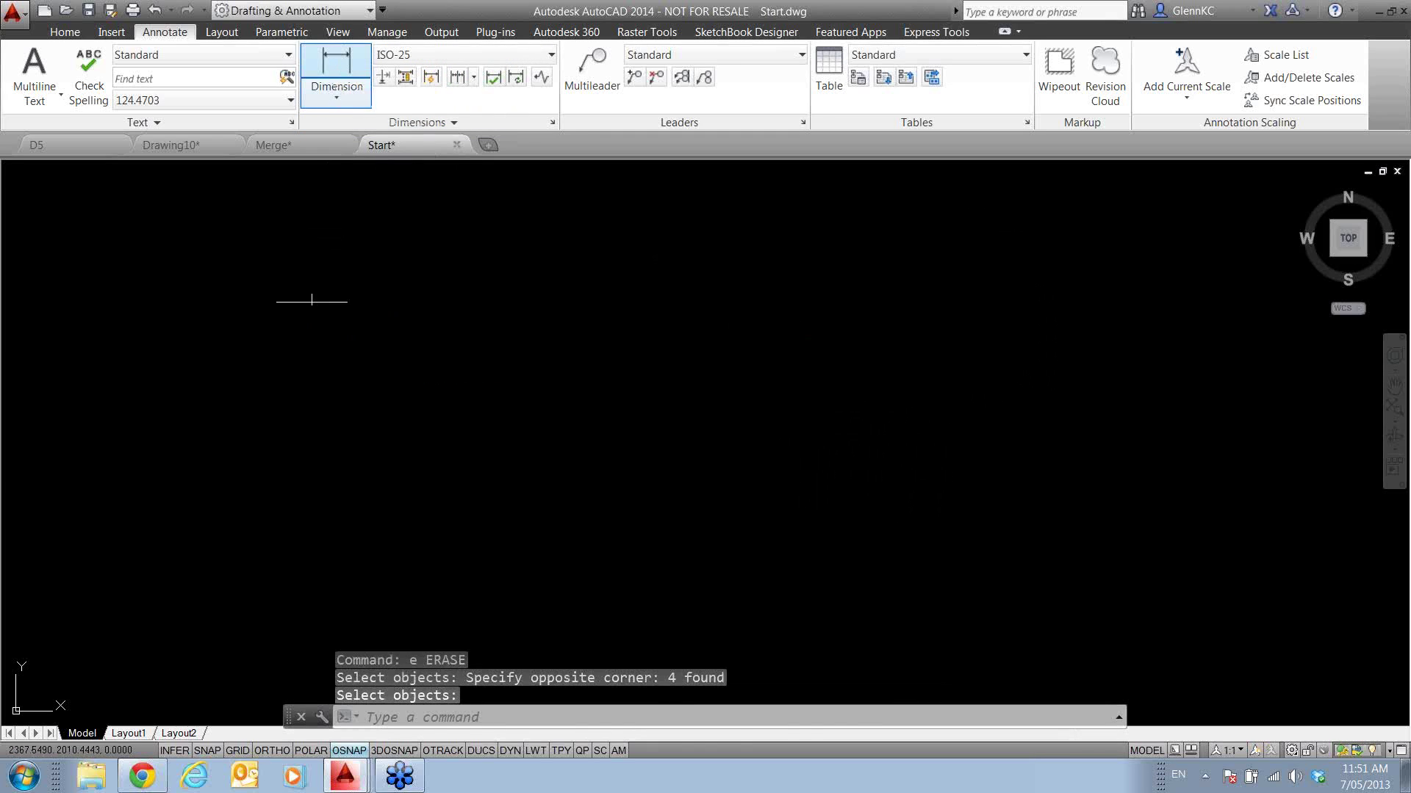
- Draw a 43,96 linear dimension
click(337, 70)
click(278, 365)
click(460, 362)
click(460, 281)
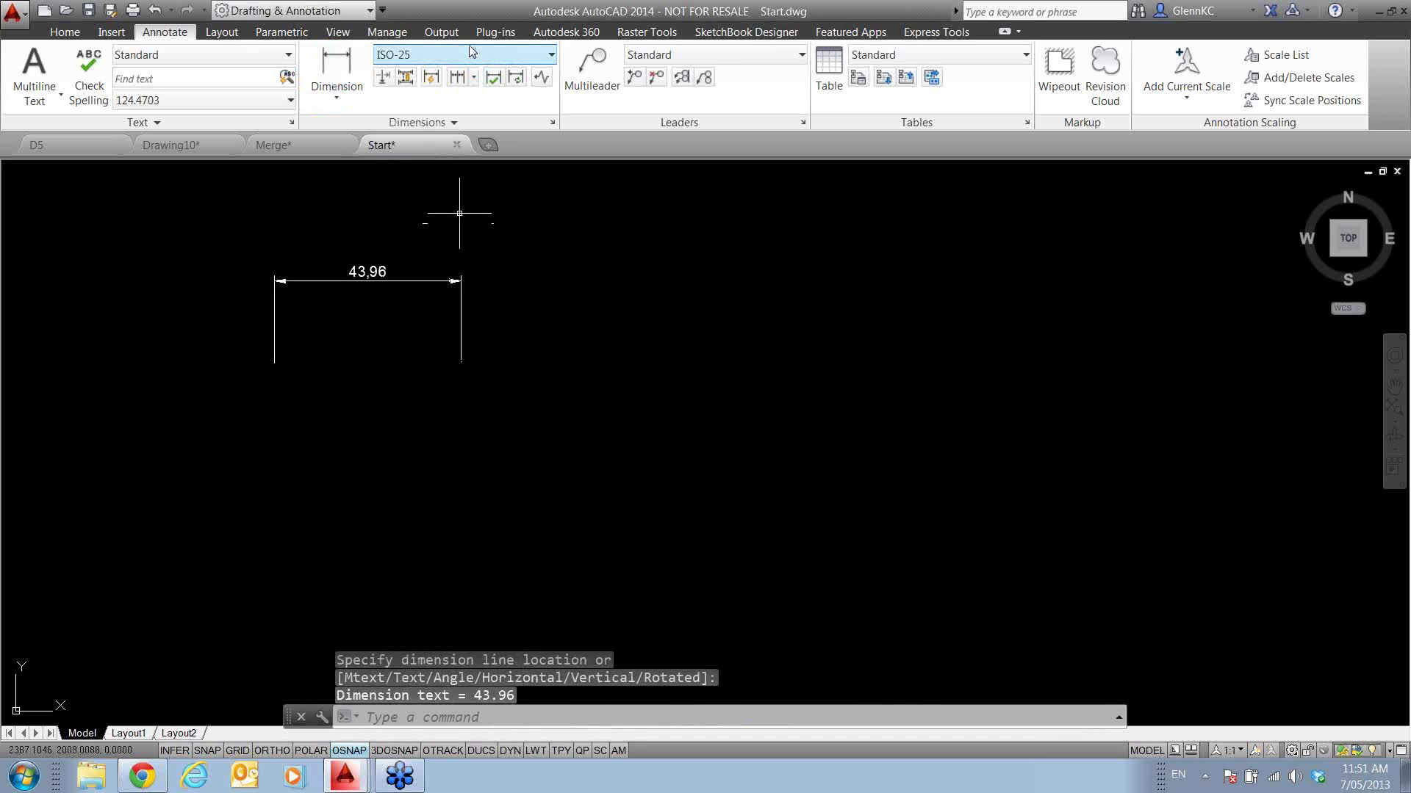
- Switch to the GB2 dimension style and draw a 46,73 linear dimension
click(459, 61)
click(393, 93)
key(Return)
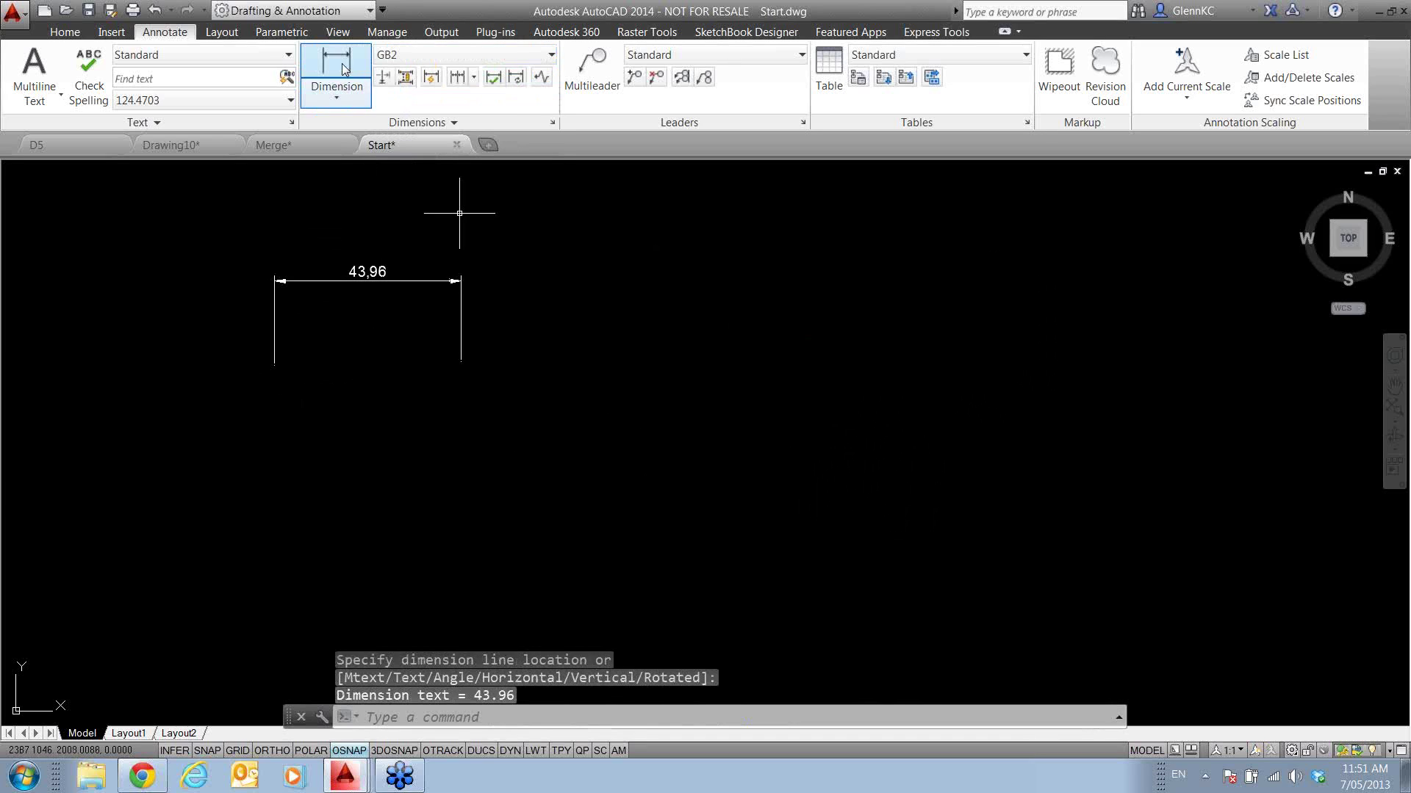
click(293, 549)
click(492, 566)
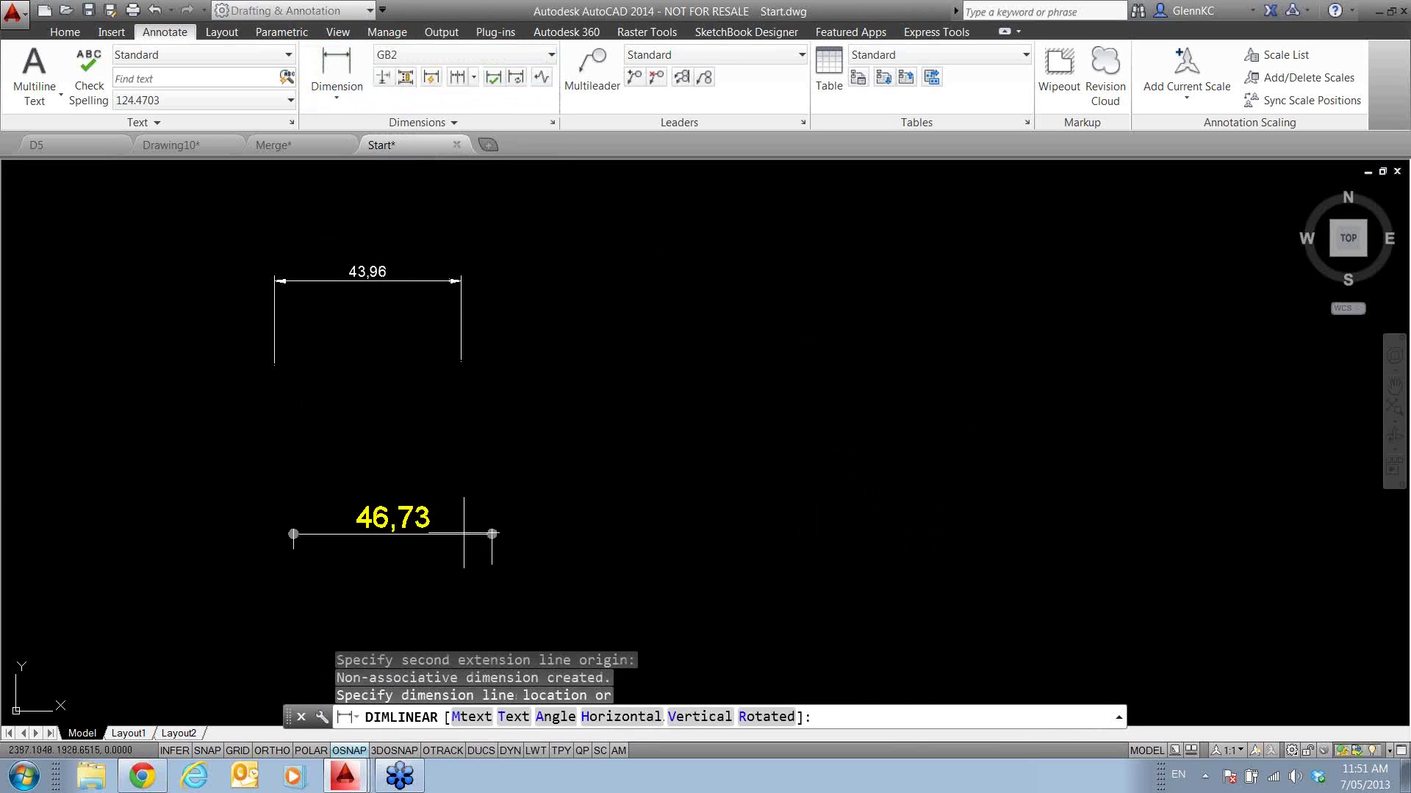
click(417, 465)
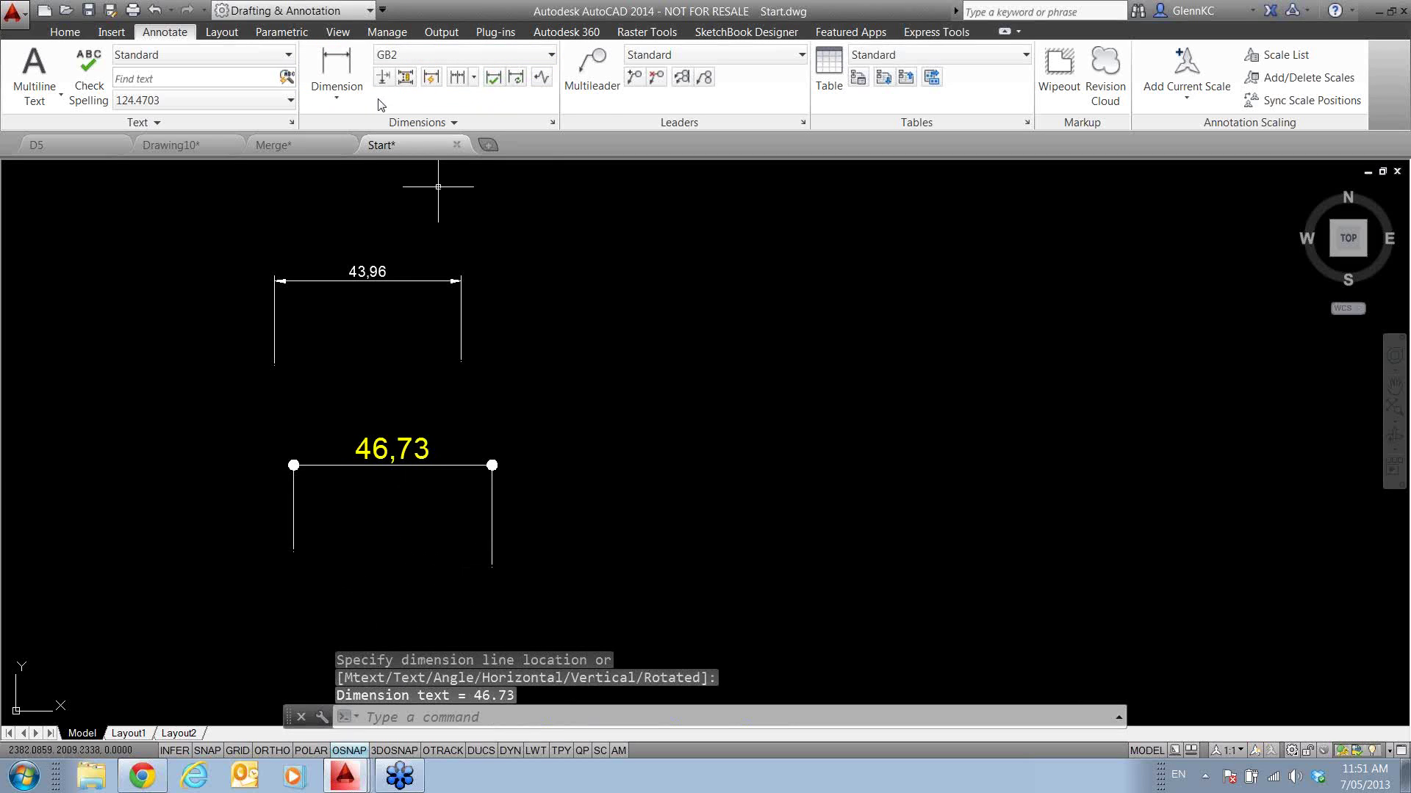
- Continue from the 43,96 dimension with a chain of 25,09, 29,07, 36,17 and 28,55
click(458, 77)
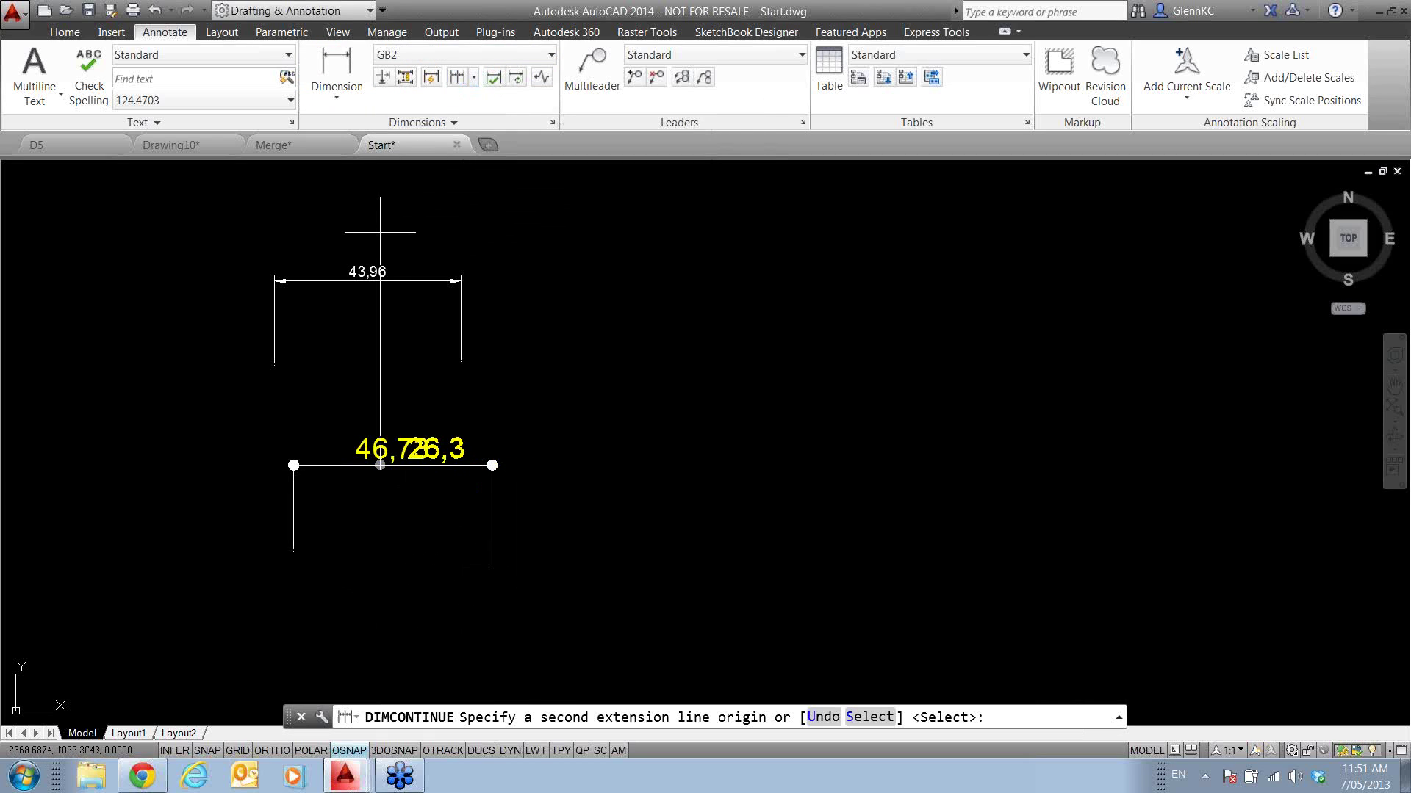
key(Escape)
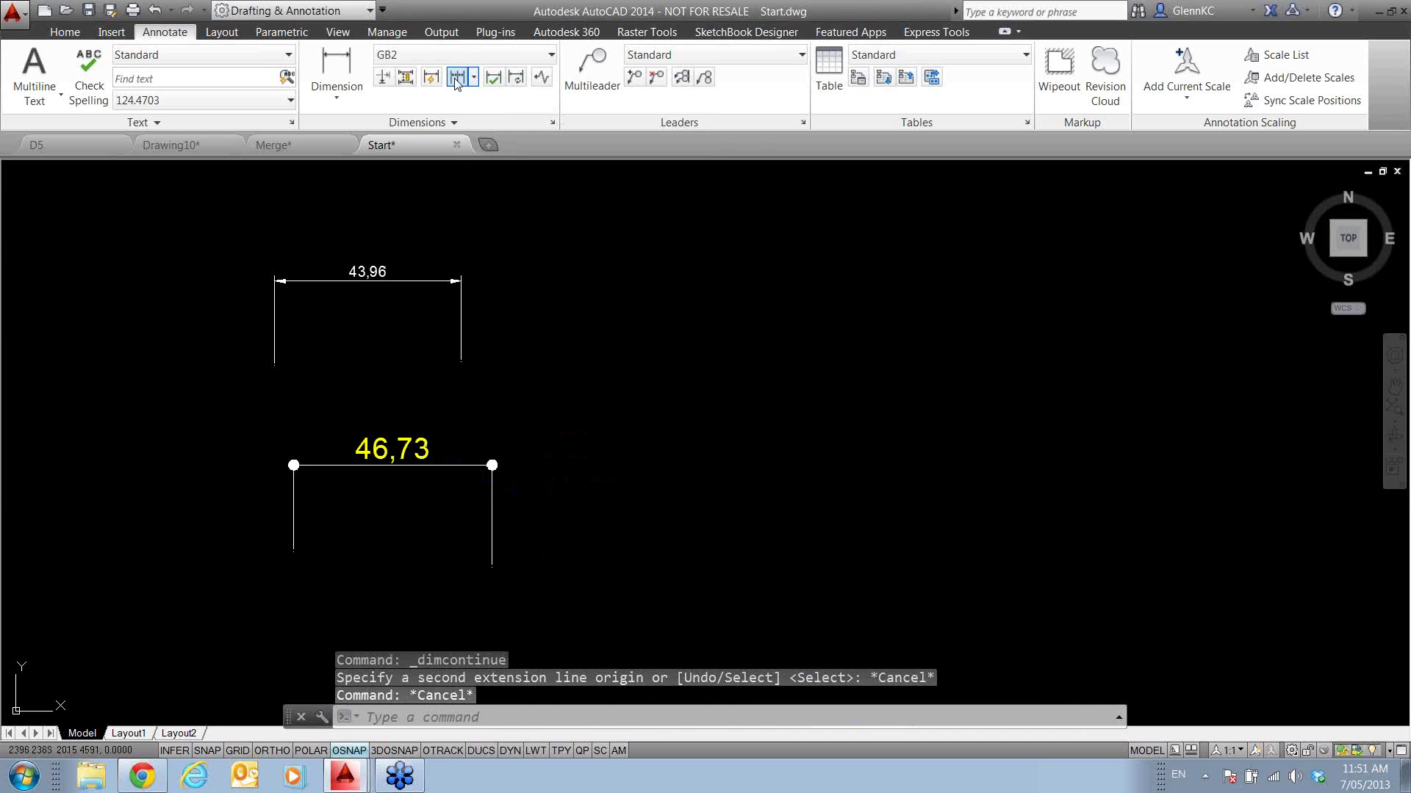
click(457, 78)
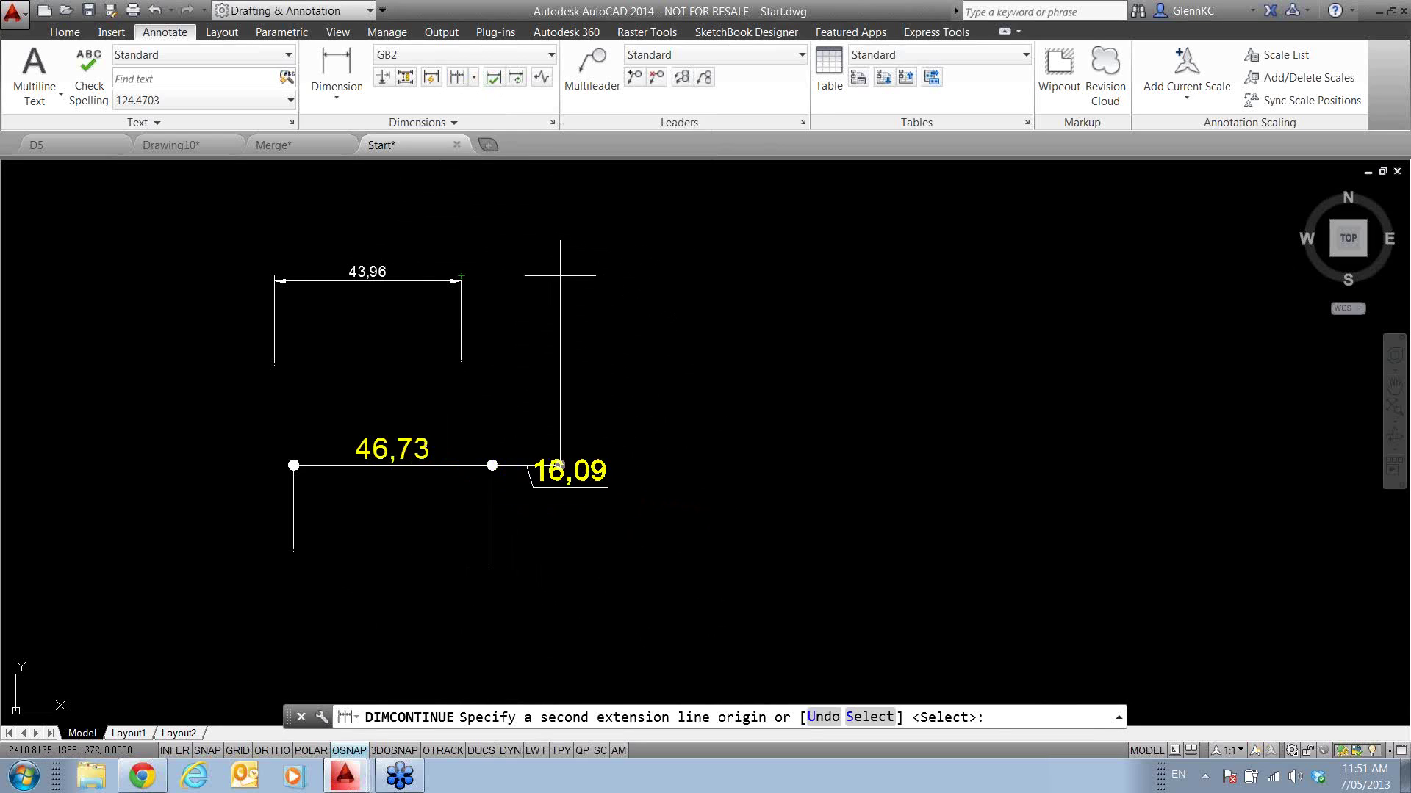
click(869, 717)
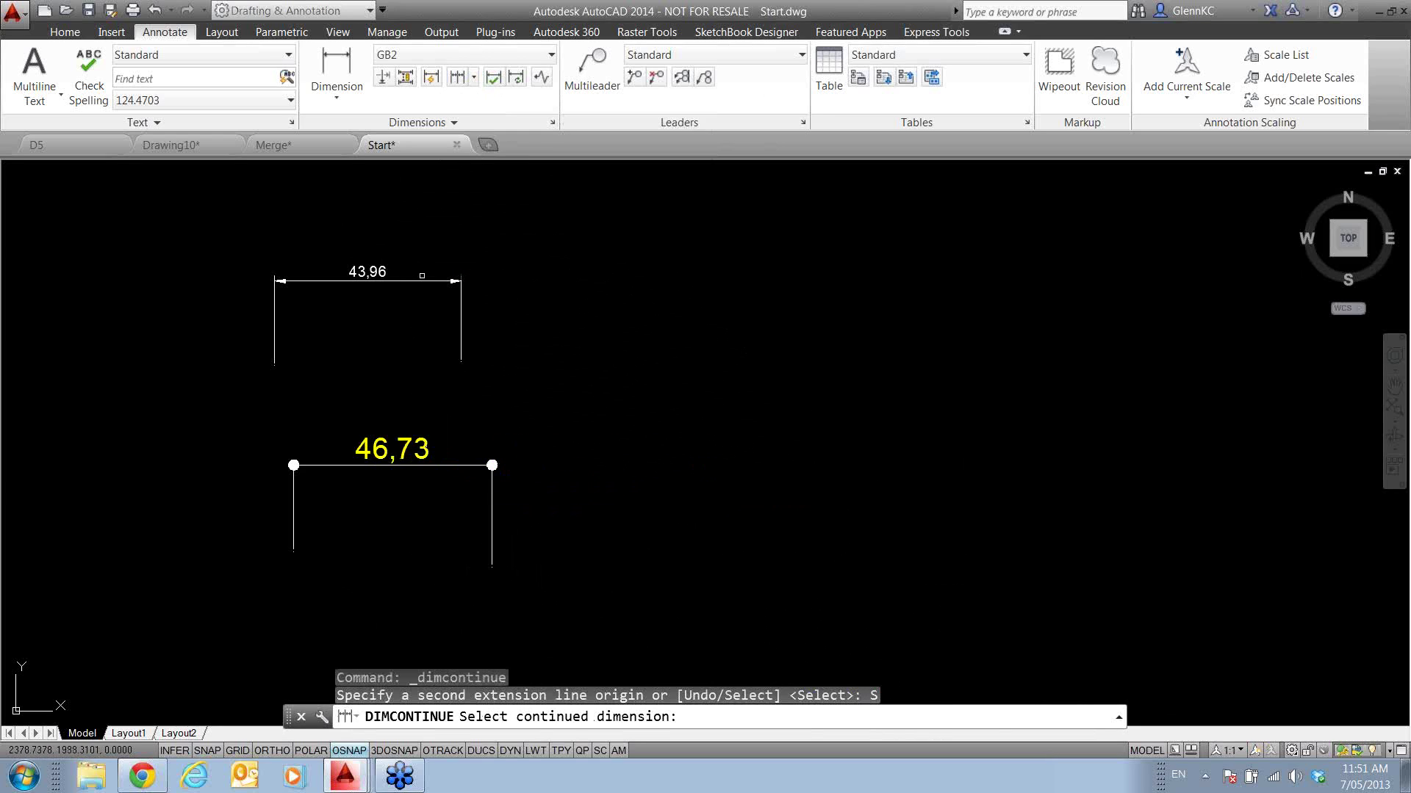
click(458, 308)
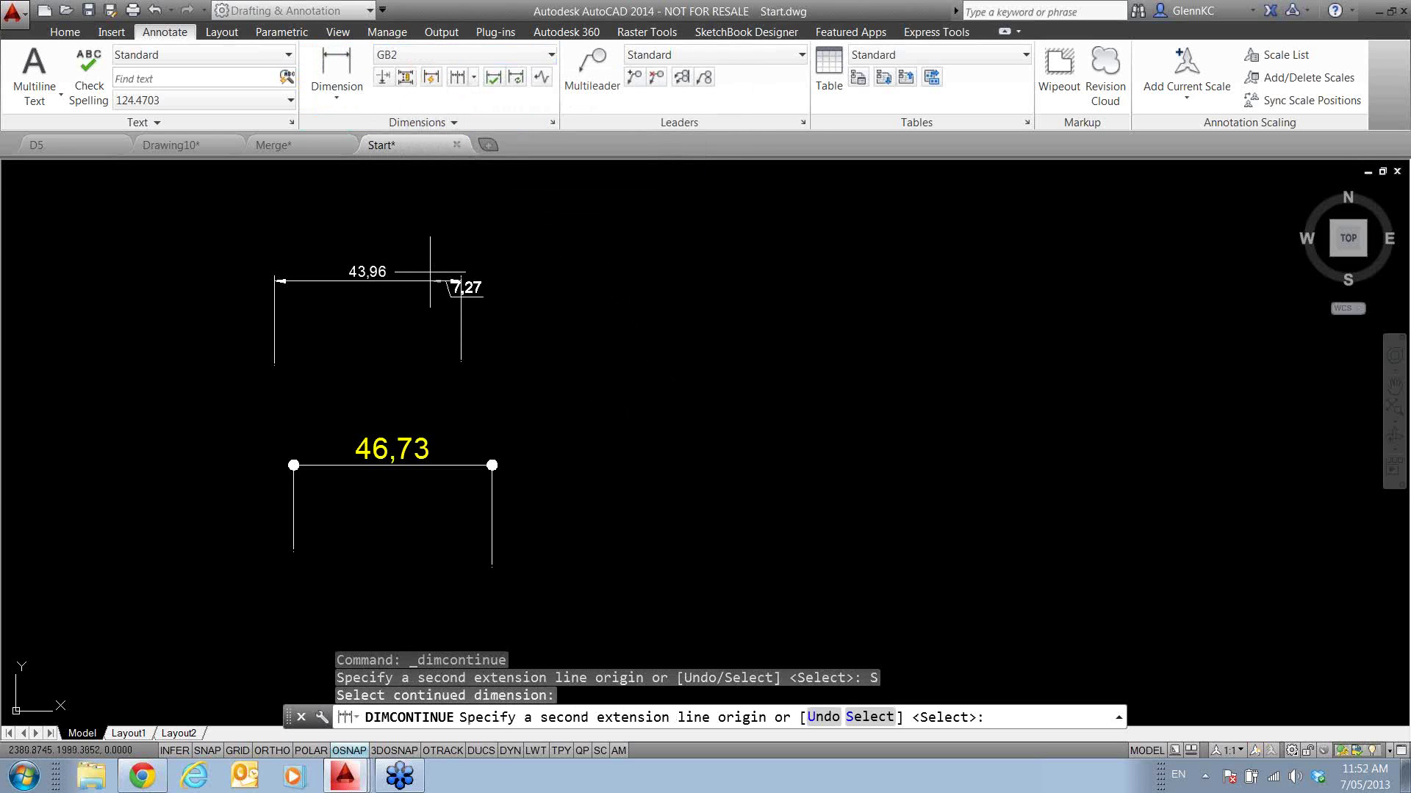
click(567, 369)
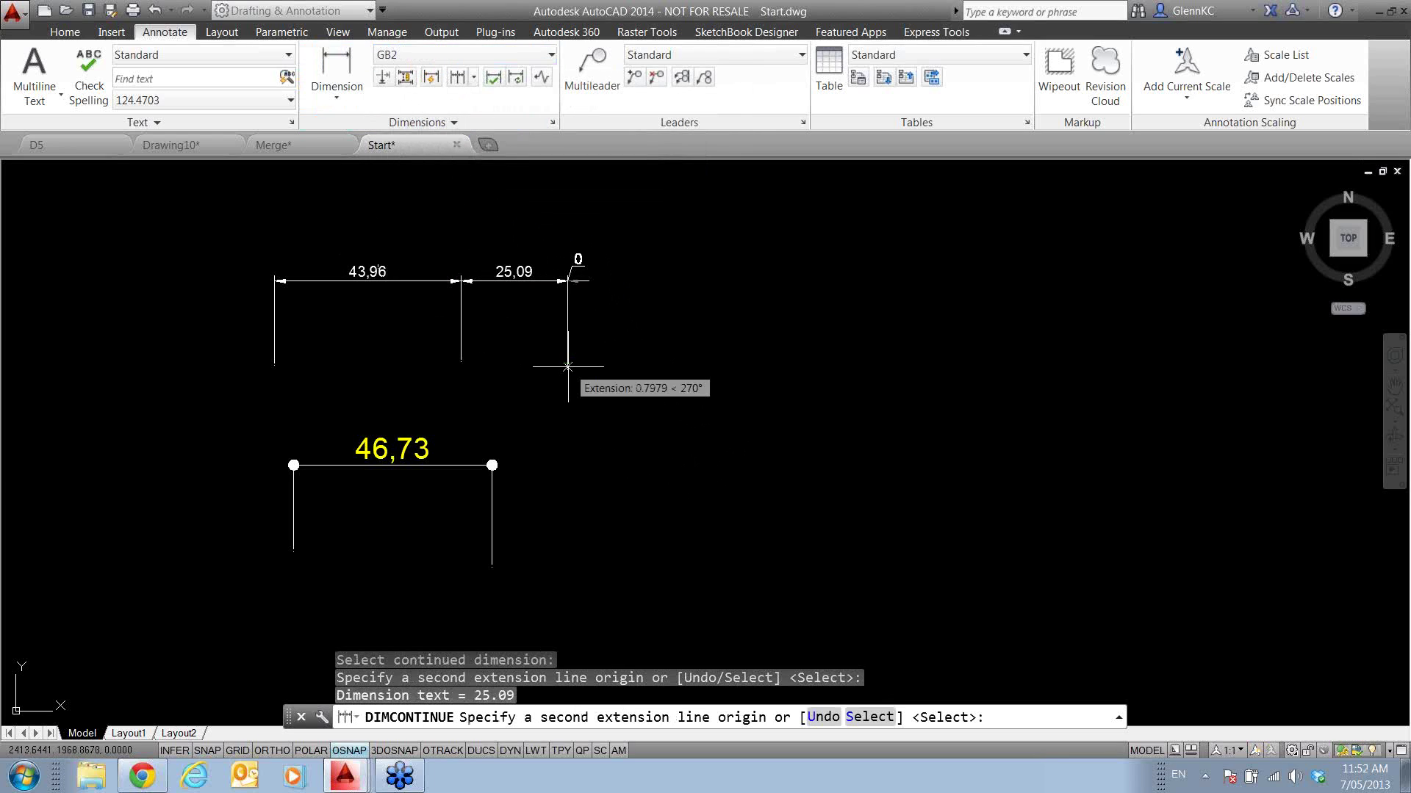
click(690, 364)
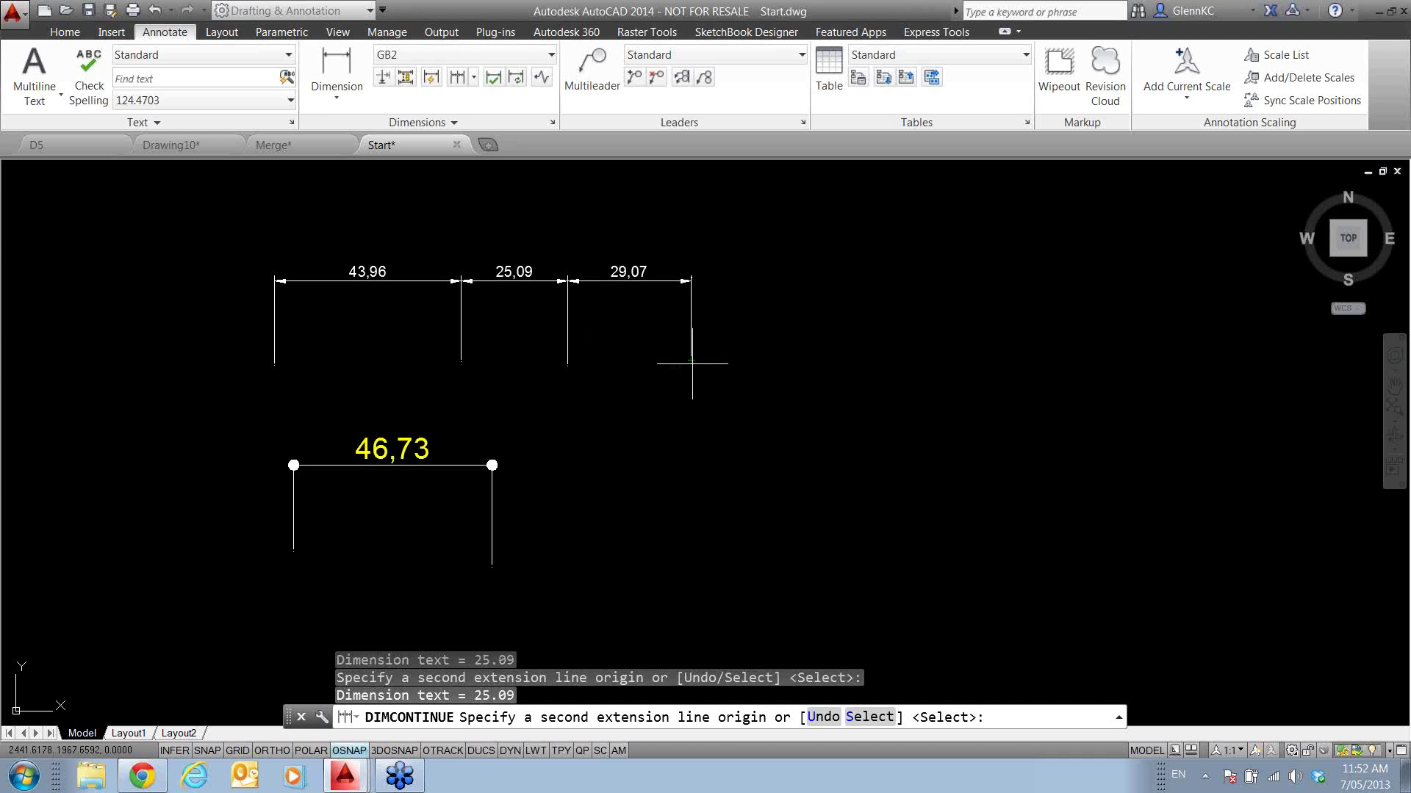
click(844, 365)
click(965, 369)
key(Return)
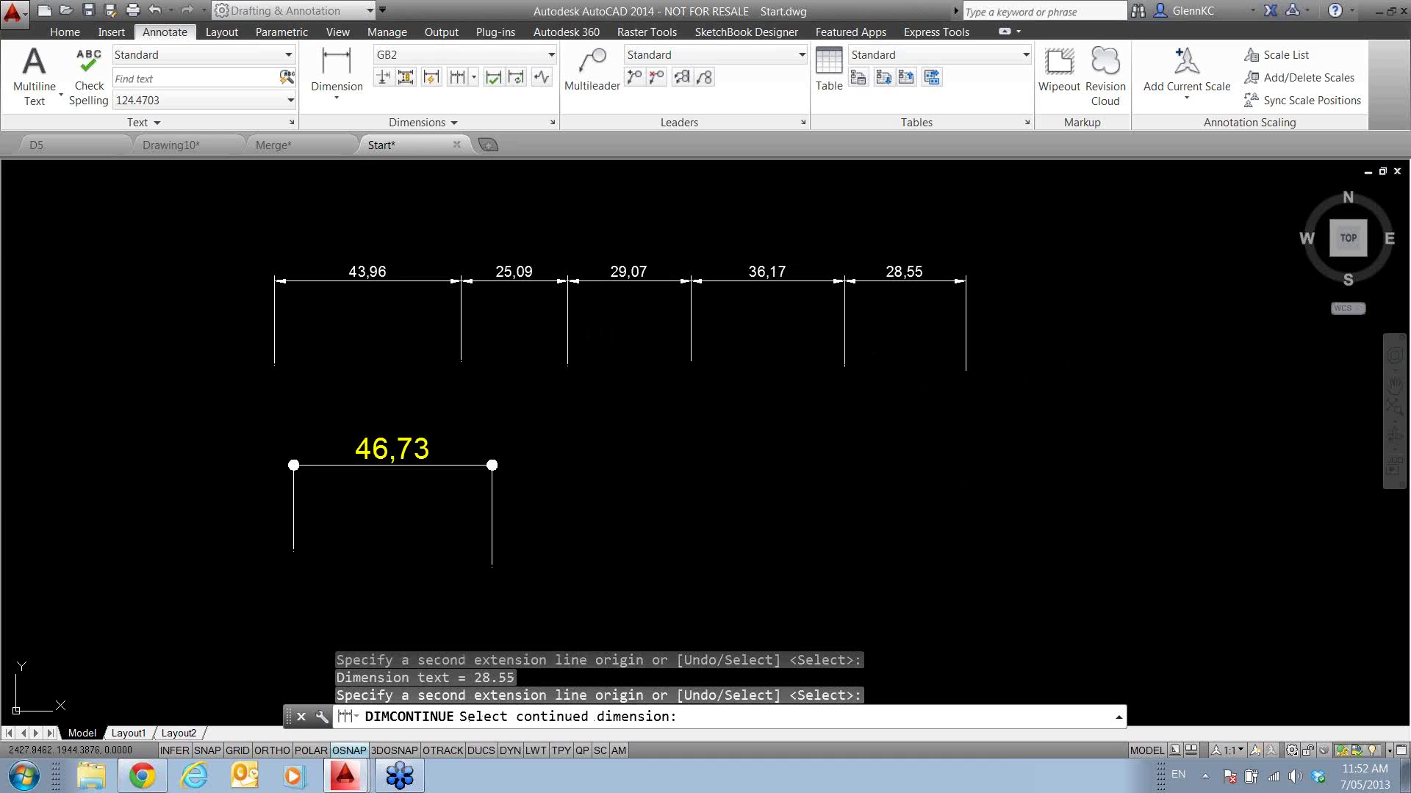
- Add baseline dimensions 46,55, 62,47 and 75,97 from the start of the 28,55 segment
click(476, 79)
click(484, 145)
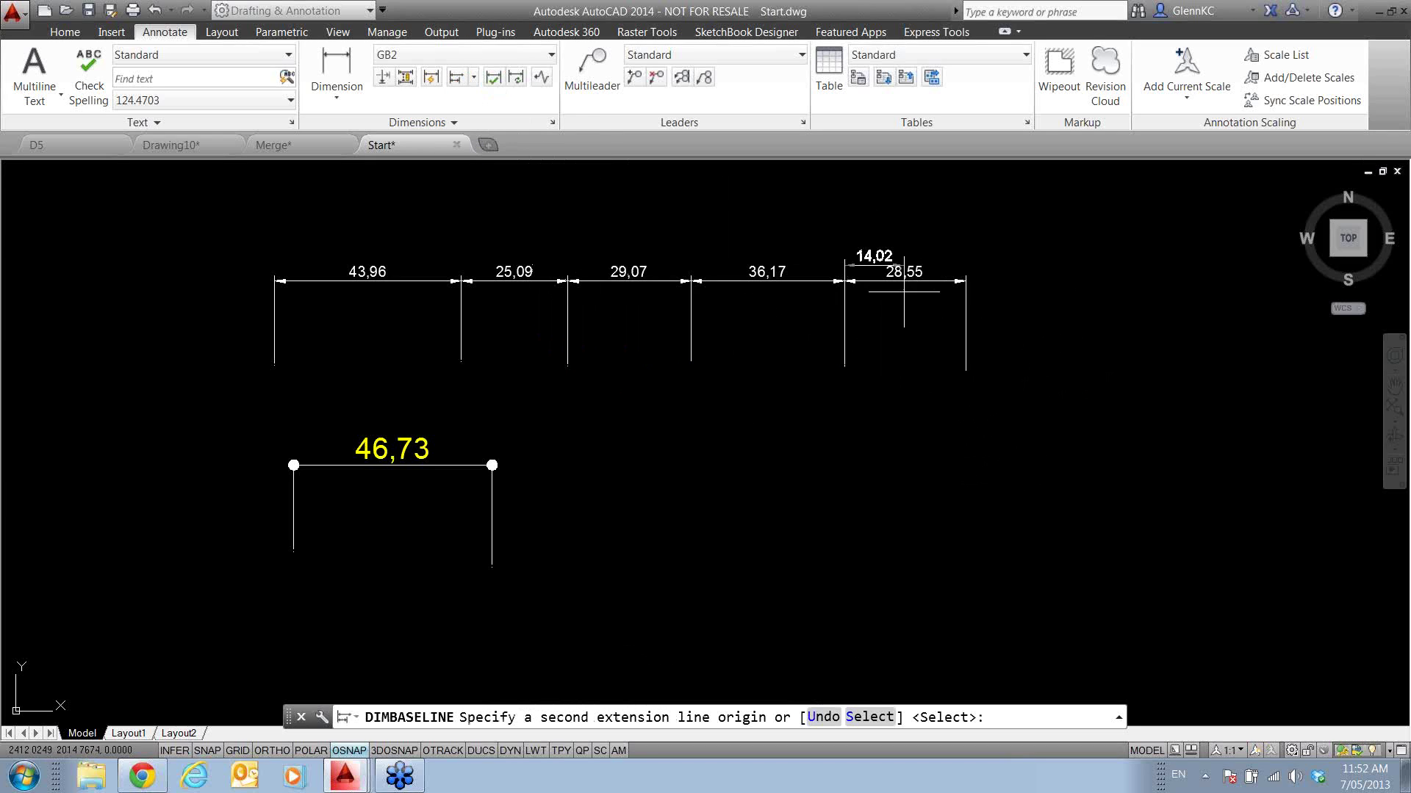
click(1042, 438)
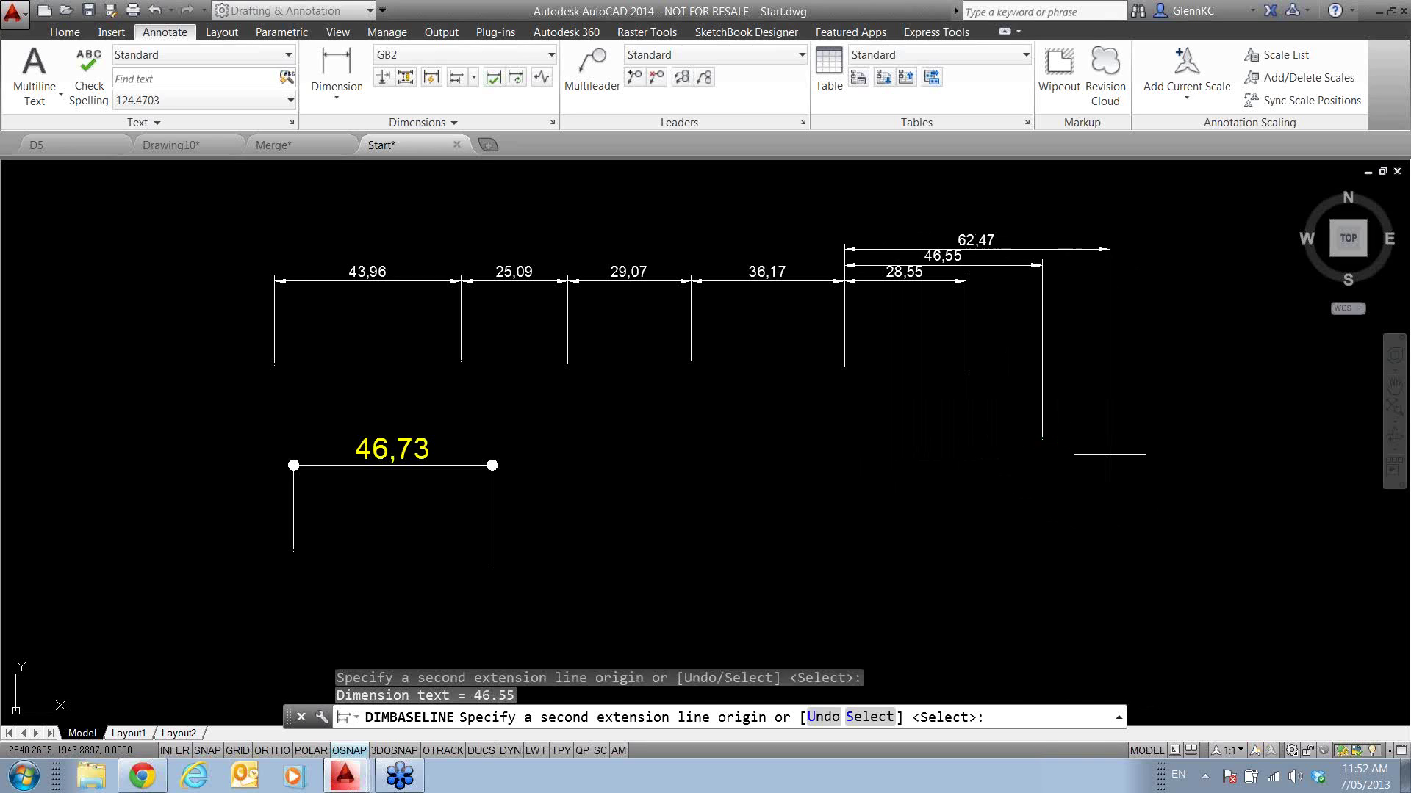
click(1110, 450)
click(1166, 463)
key(Escape)
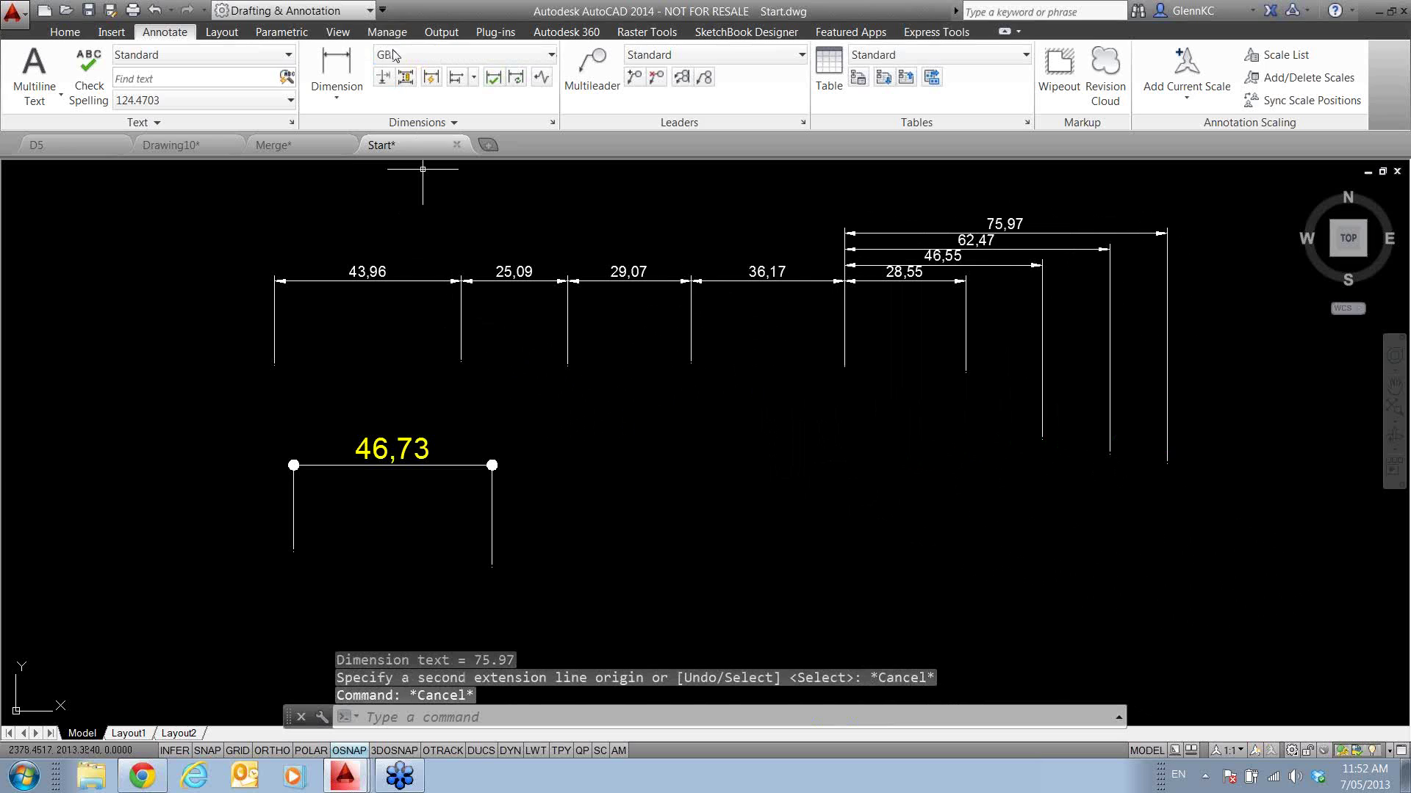
- Draw a 42,05 linear dimension level with the 46,73 one
click(338, 68)
click(612, 559)
click(791, 556)
click(725, 466)
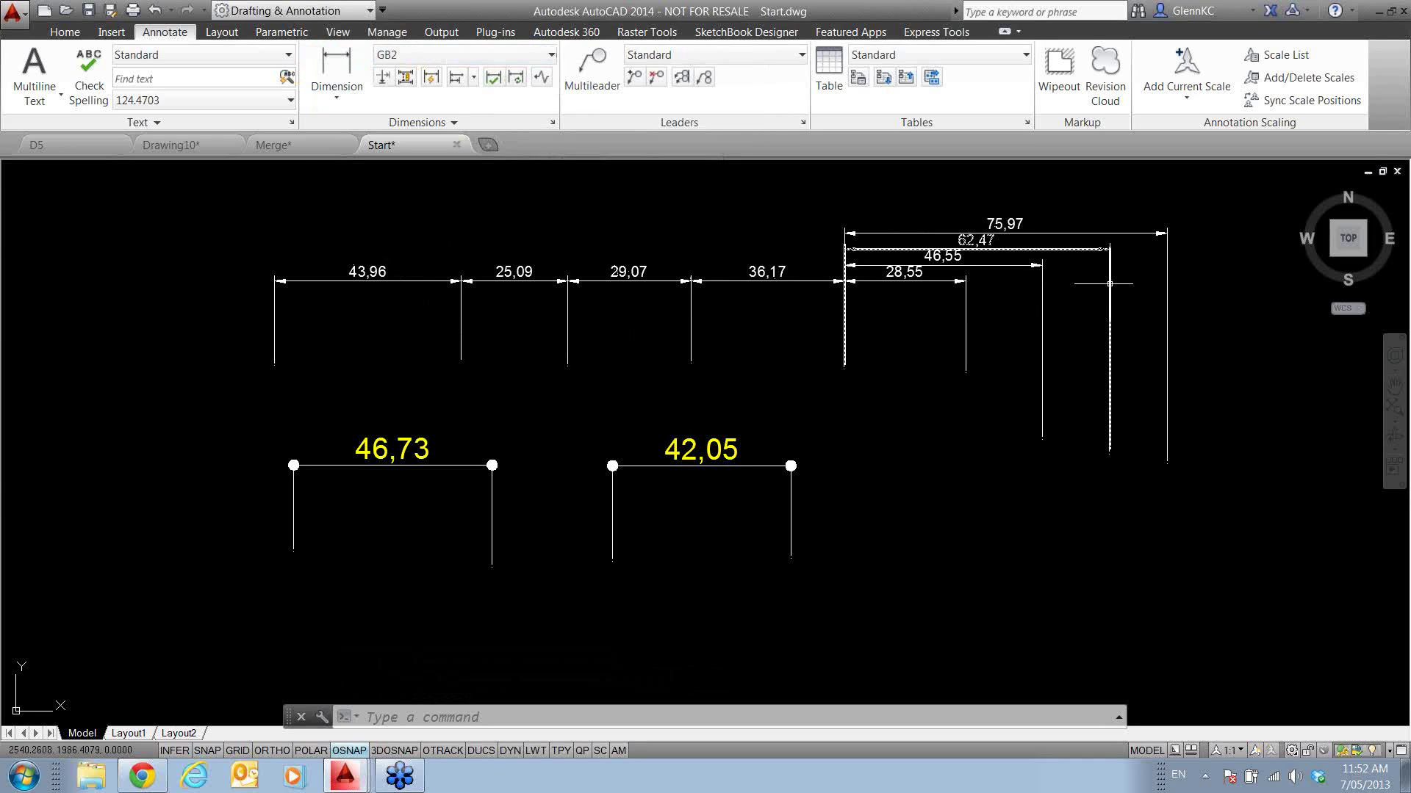
- Erase all ten practice dimensions with one crossing window
key(Escape)
key(Escape)
text(e)
key(Return)
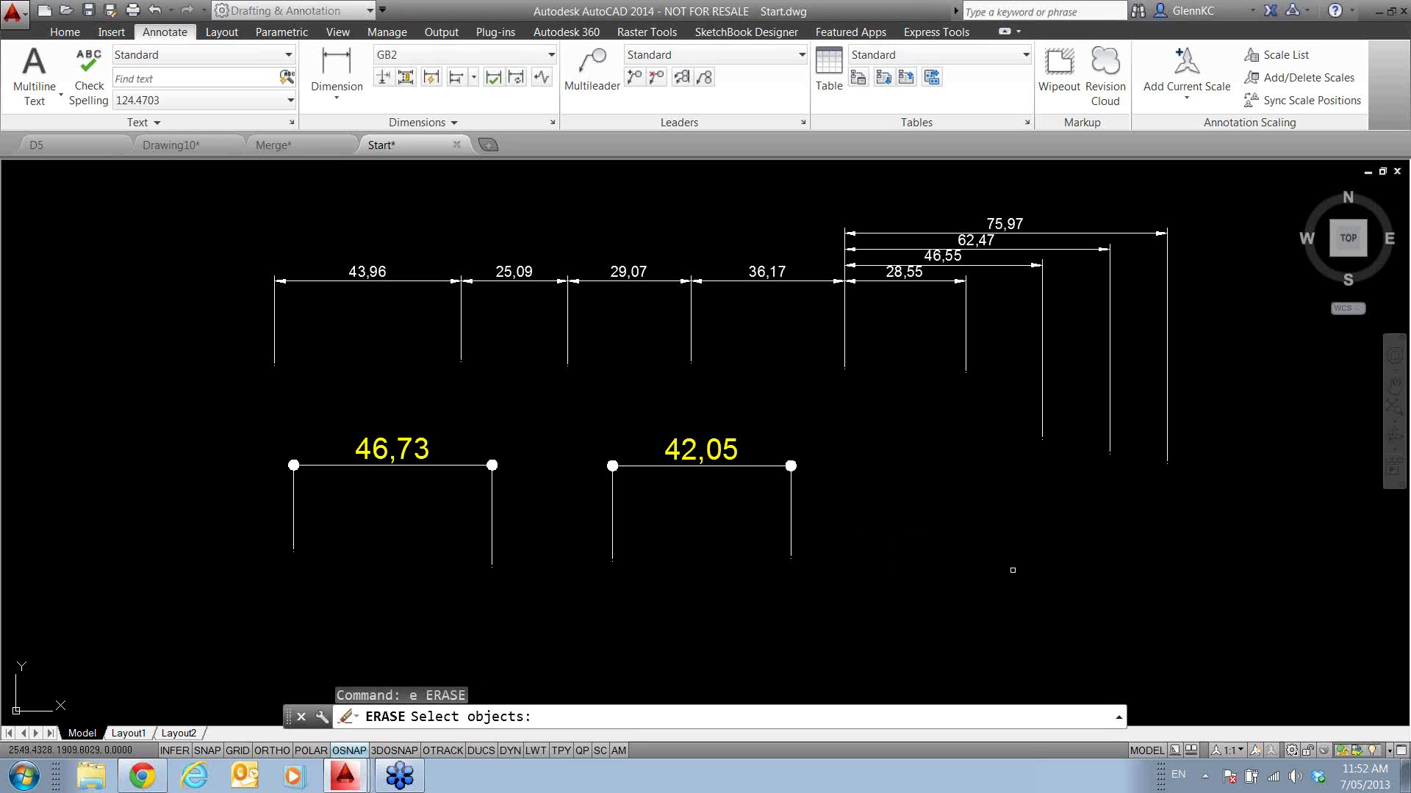
click(1184, 622)
click(219, 226)
key(Return)
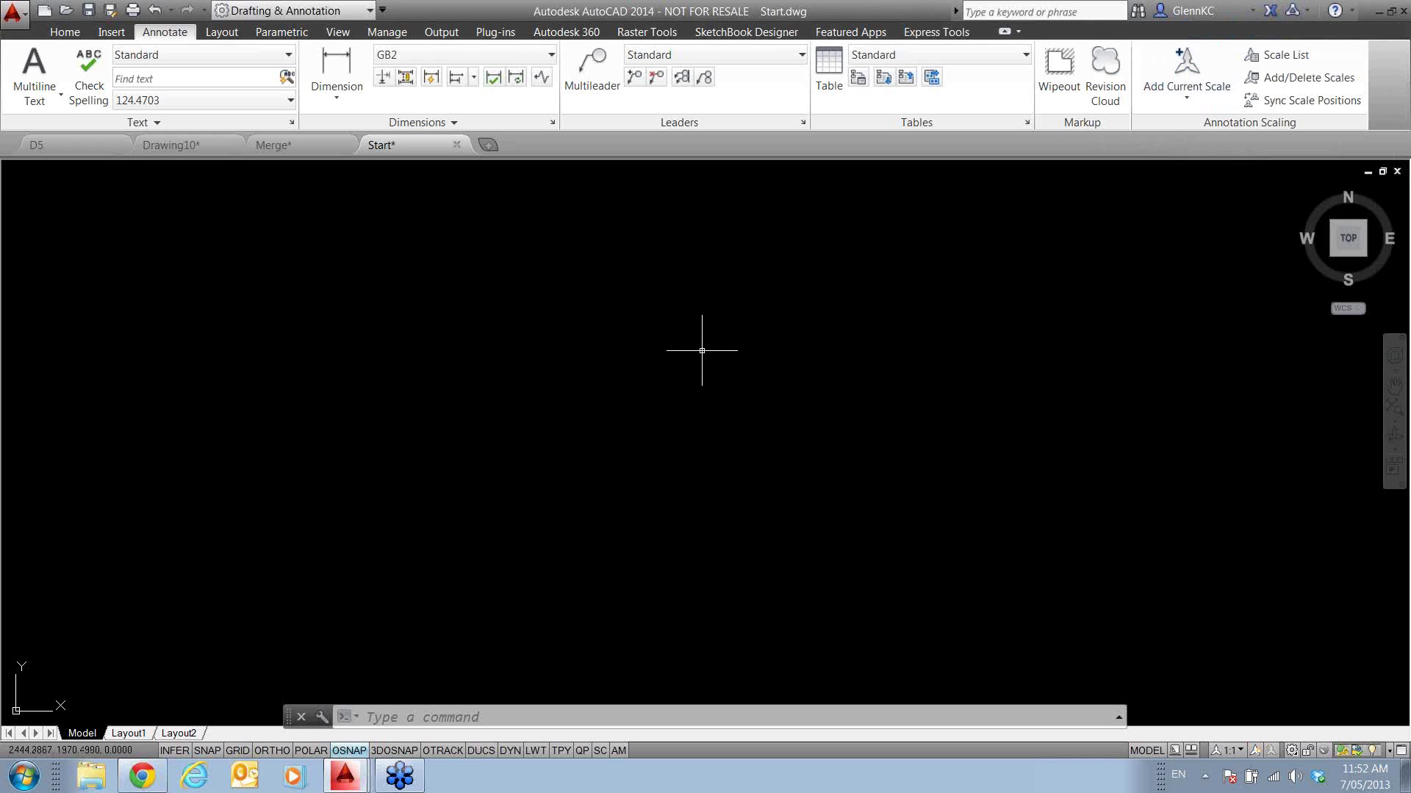
click(110, 32)
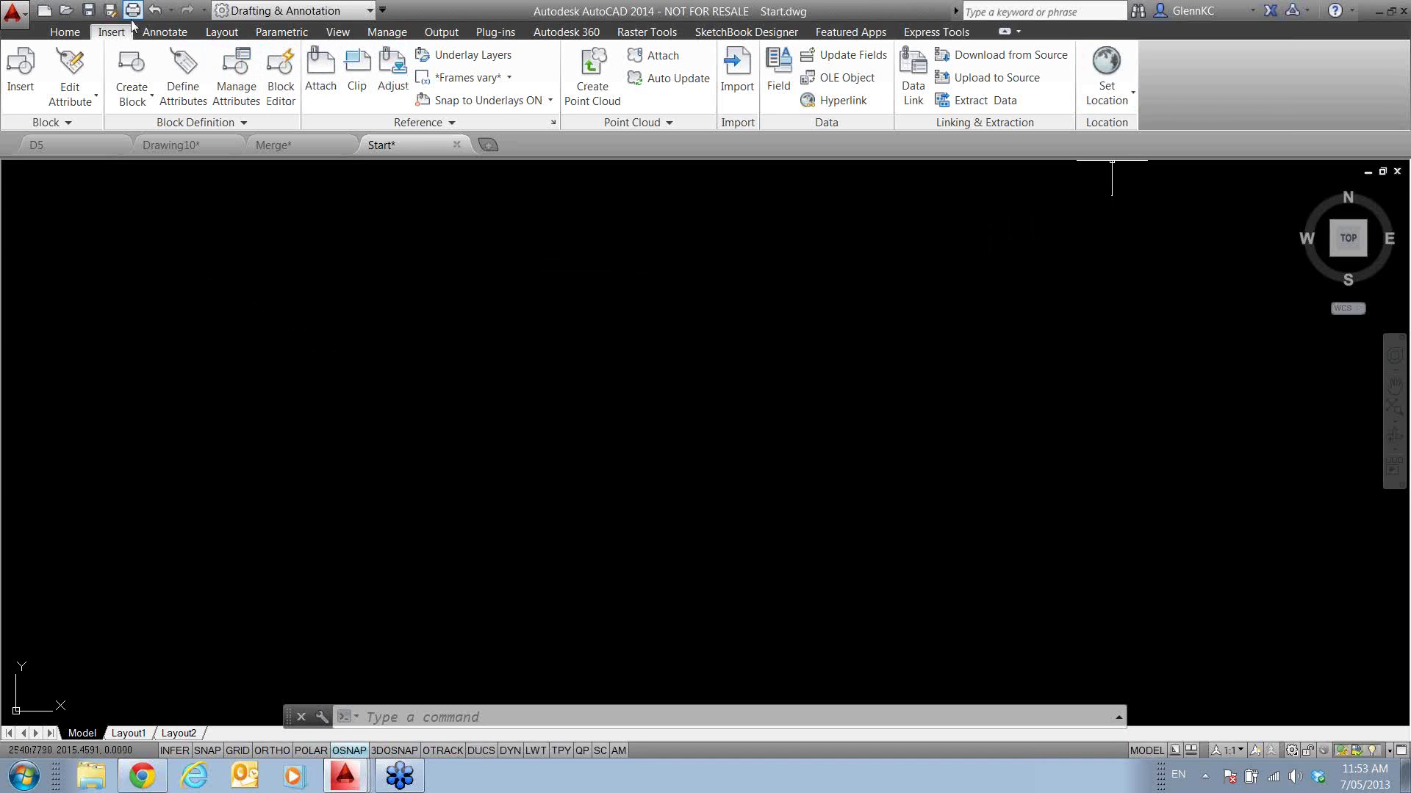
click(1111, 88)
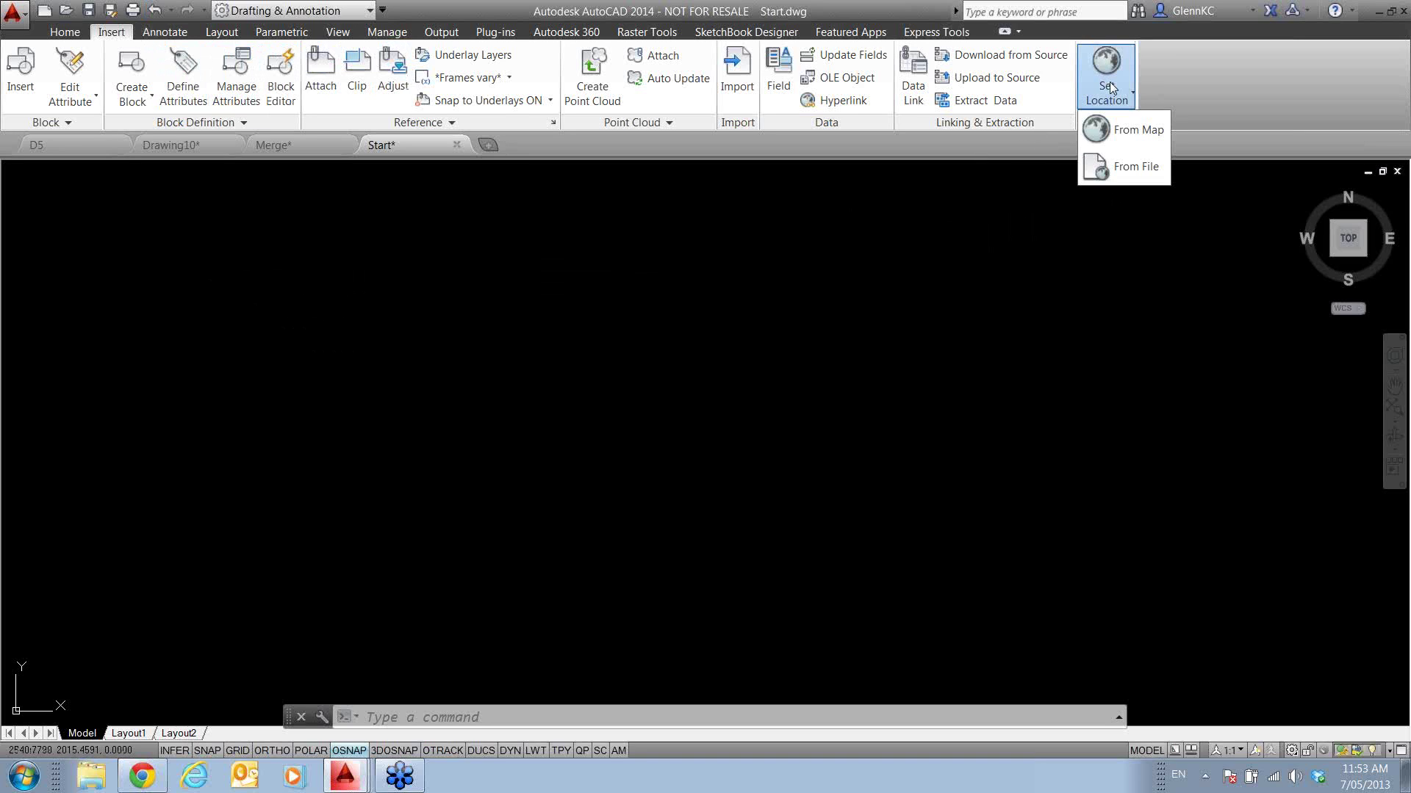
click(1128, 132)
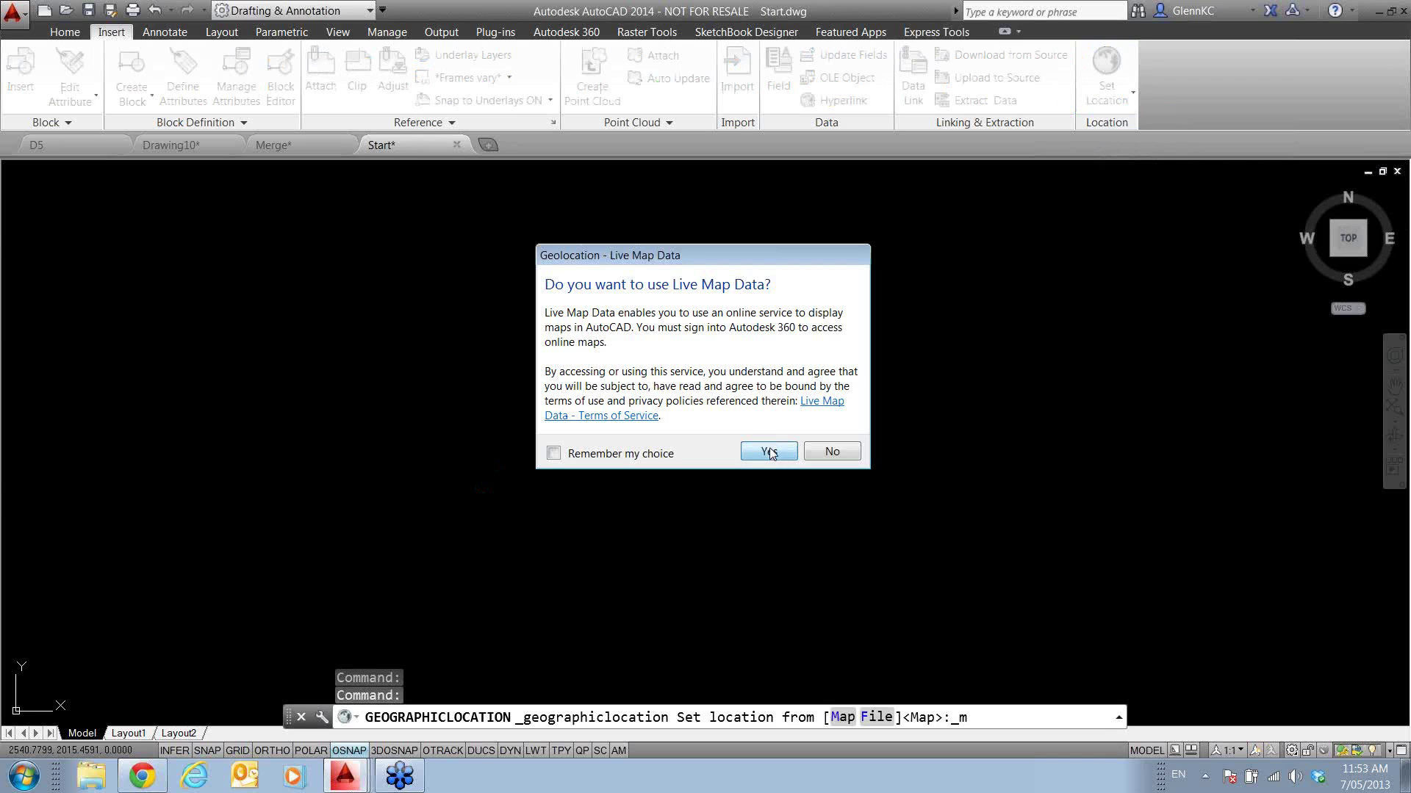
click(768, 452)
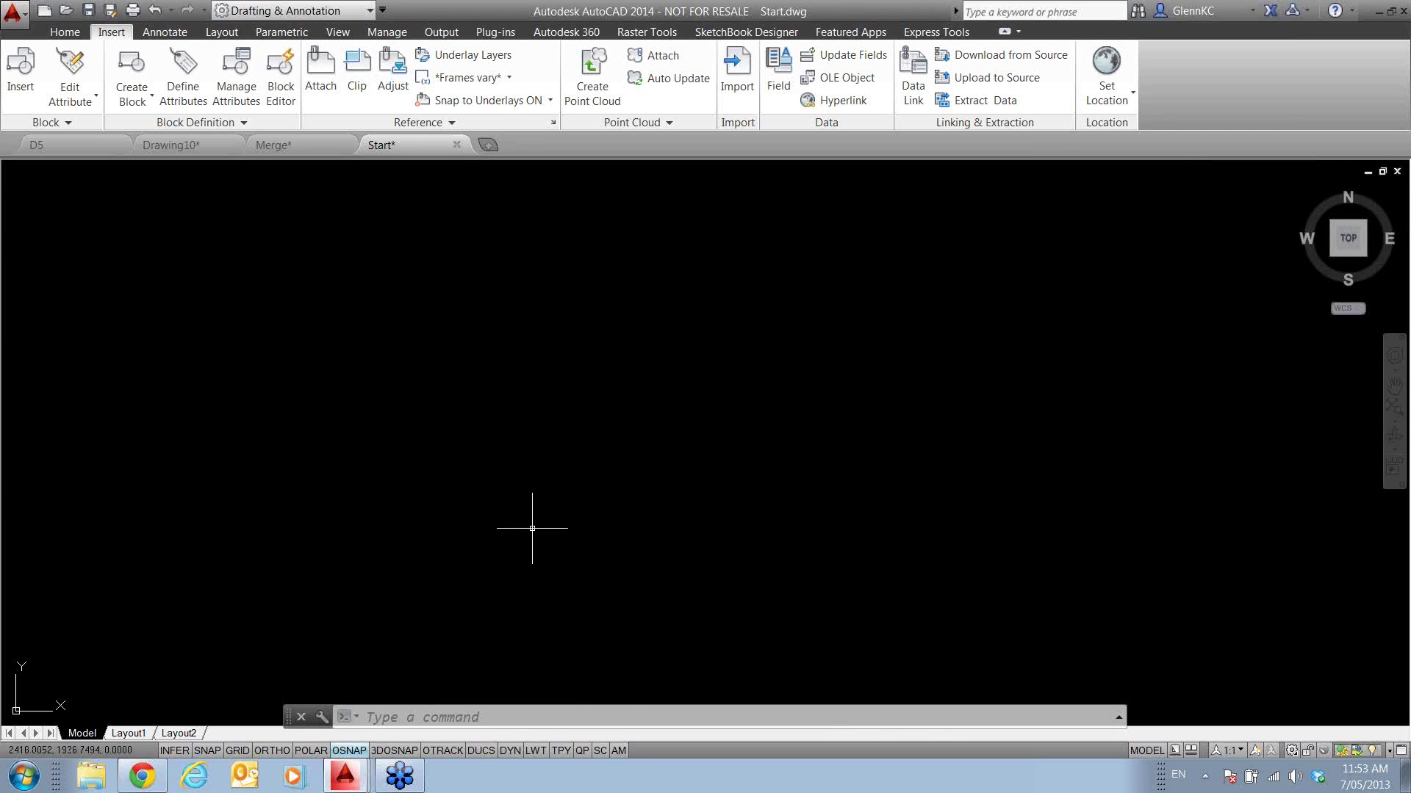
click(1110, 94)
click(1140, 126)
click(448, 289)
click(551, 416)
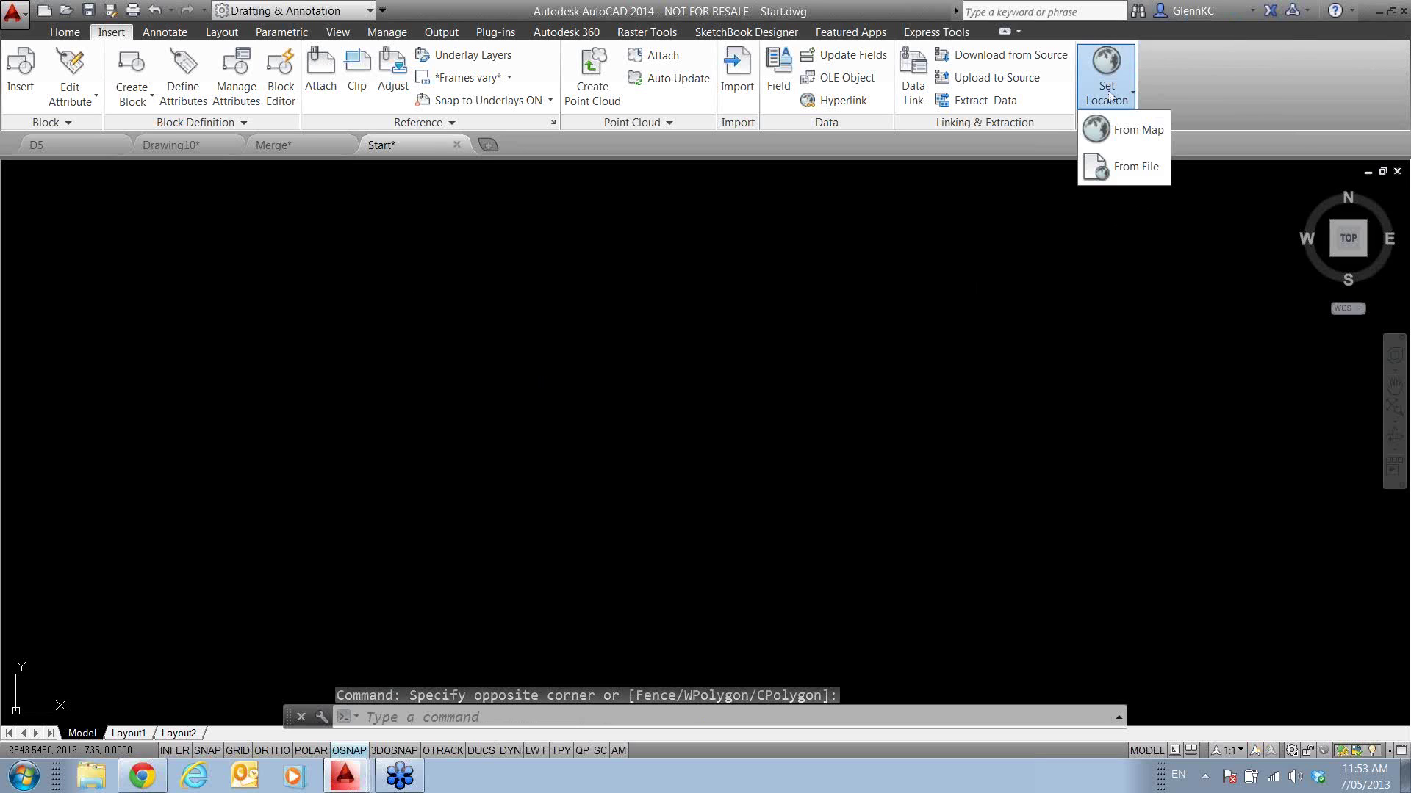
click(1135, 167)
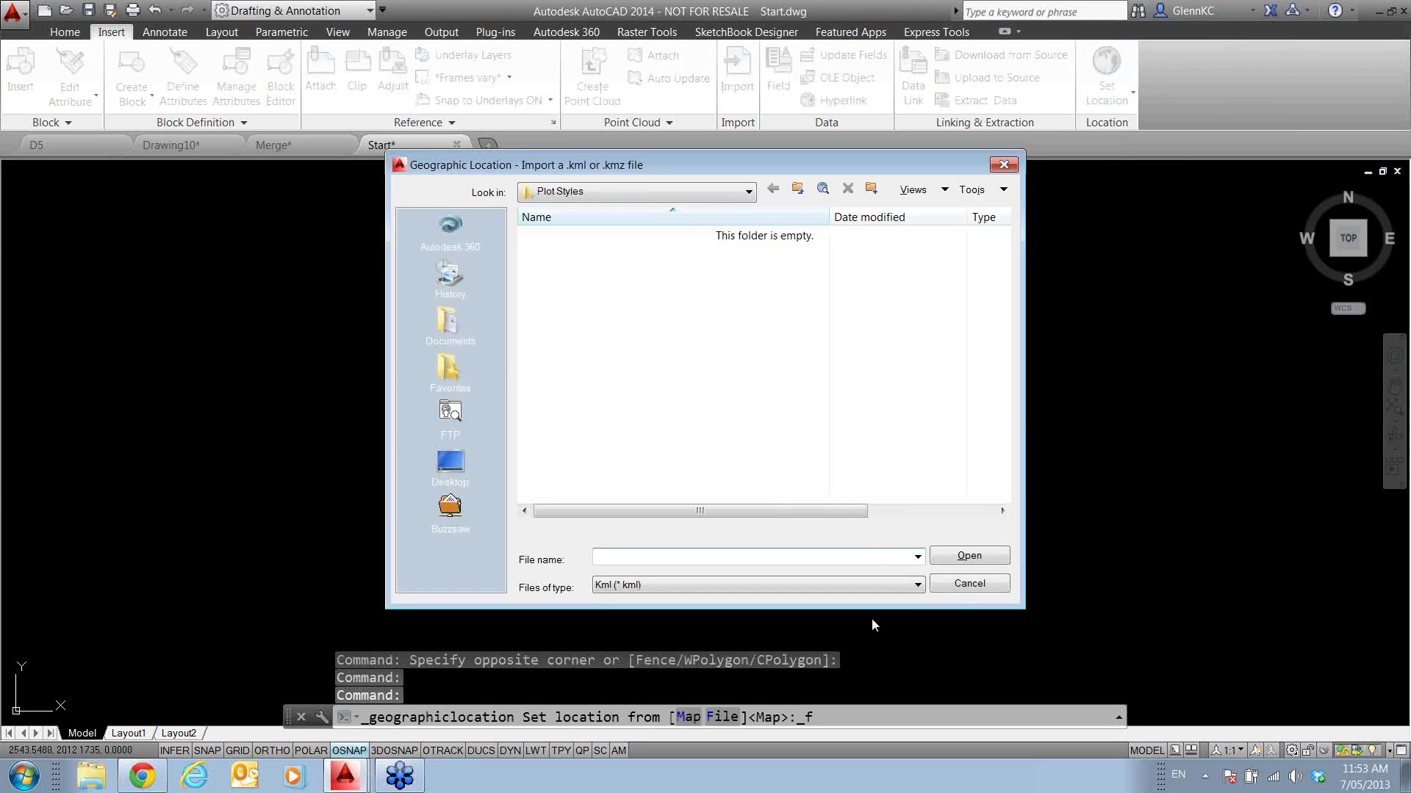
click(963, 588)
click(1106, 81)
click(1132, 145)
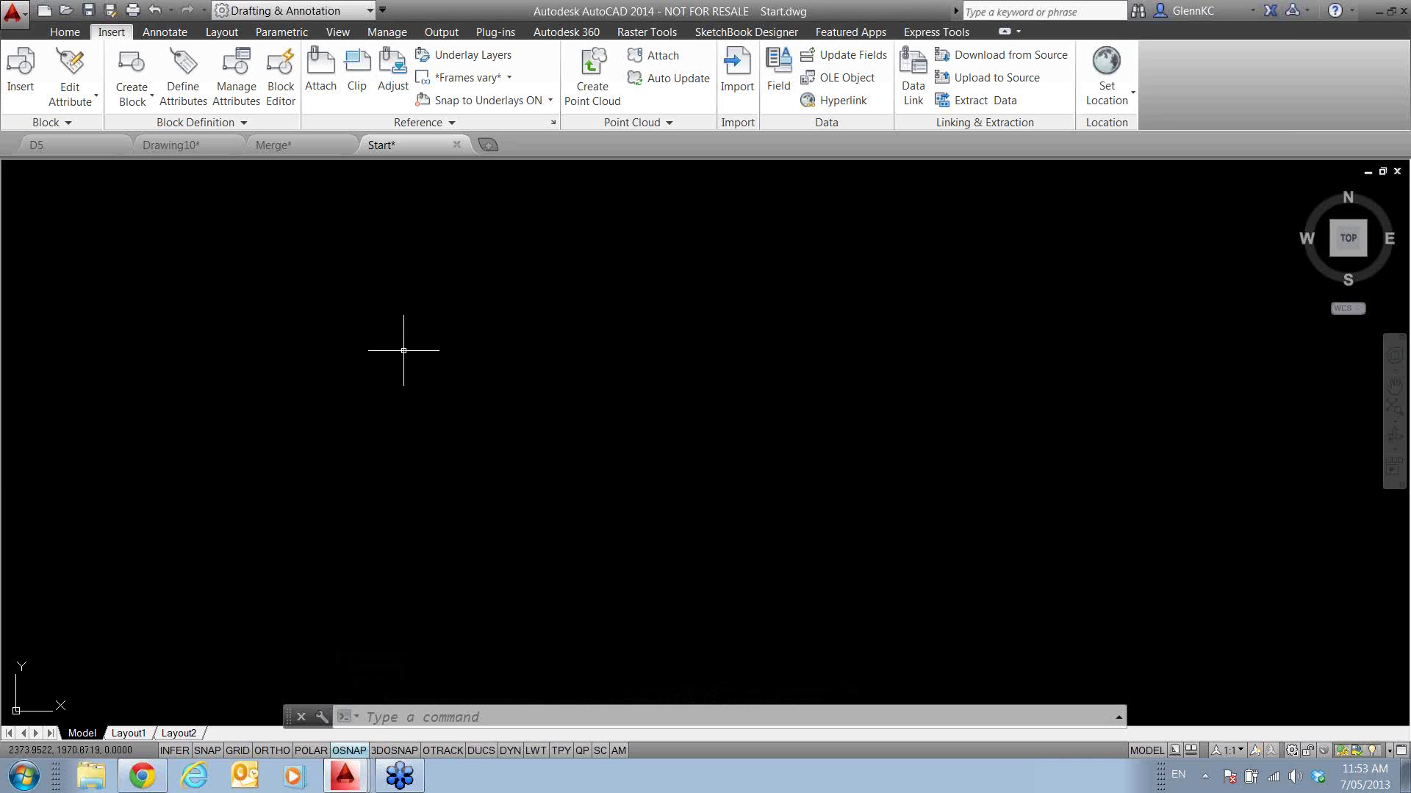
click(1103, 68)
click(1120, 131)
- Open the Design Feed palette from the Autodesk 360 tab, then close it
click(584, 33)
click(426, 74)
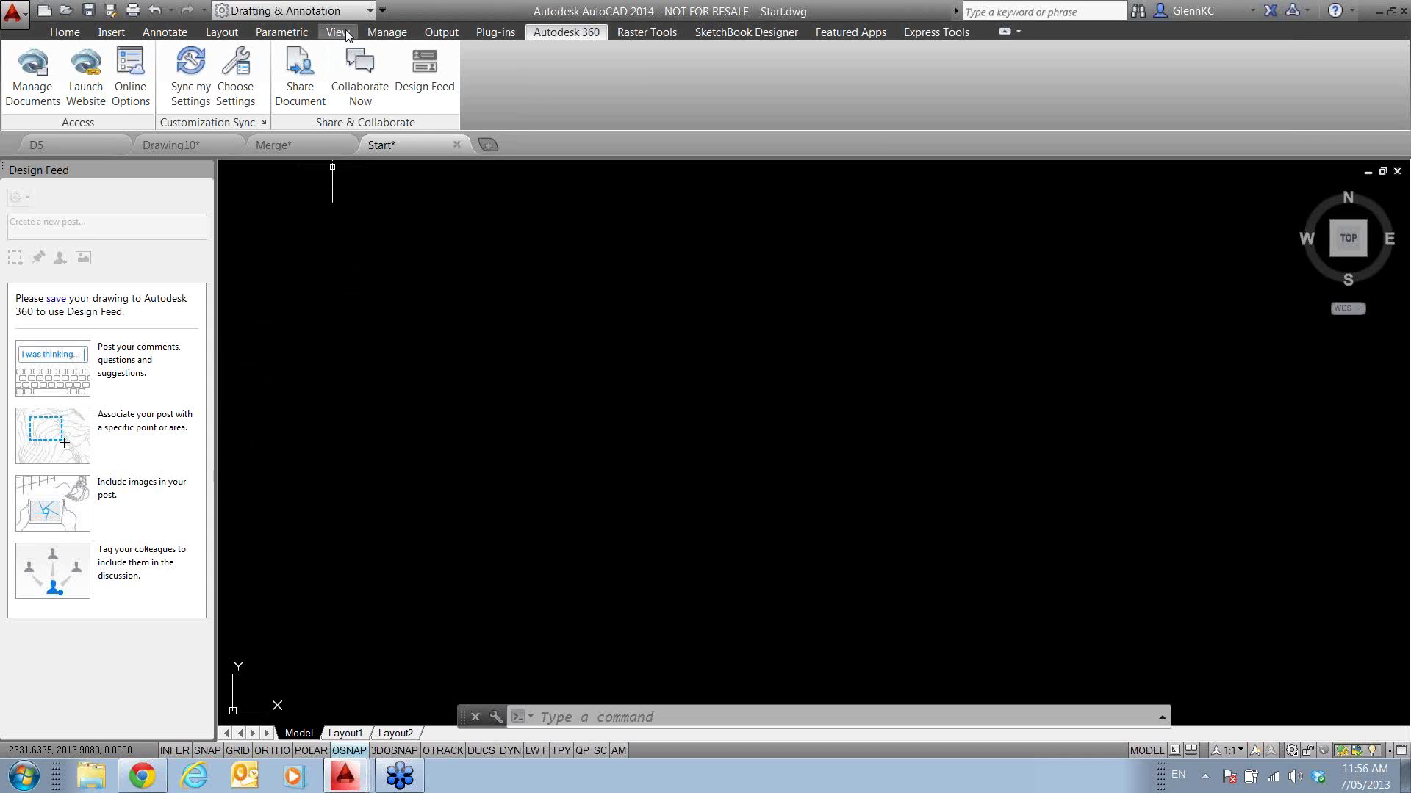
click(423, 73)
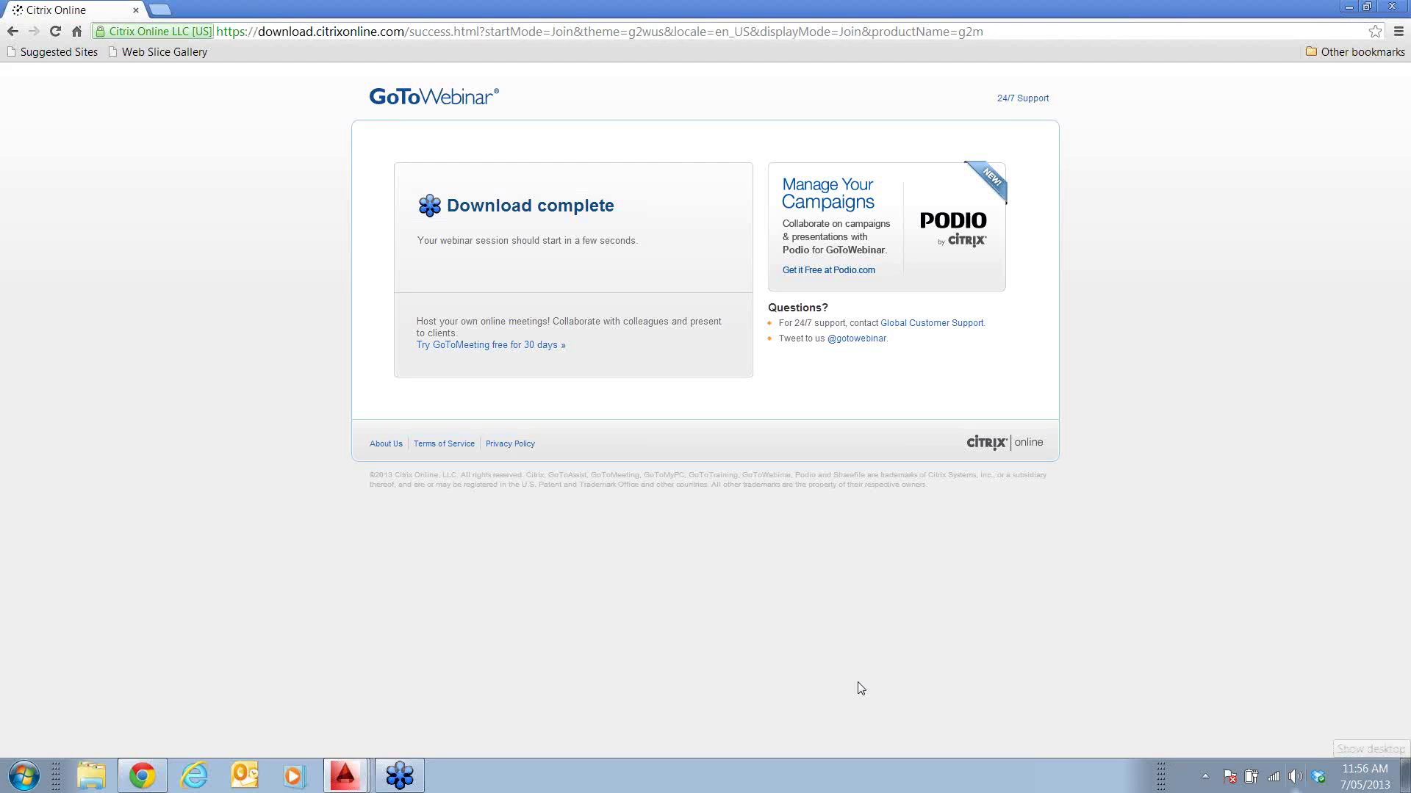
- Open the Autodesk 2014 desktop folder and launch the Autodesk ReCap shortcut
key(super+d)
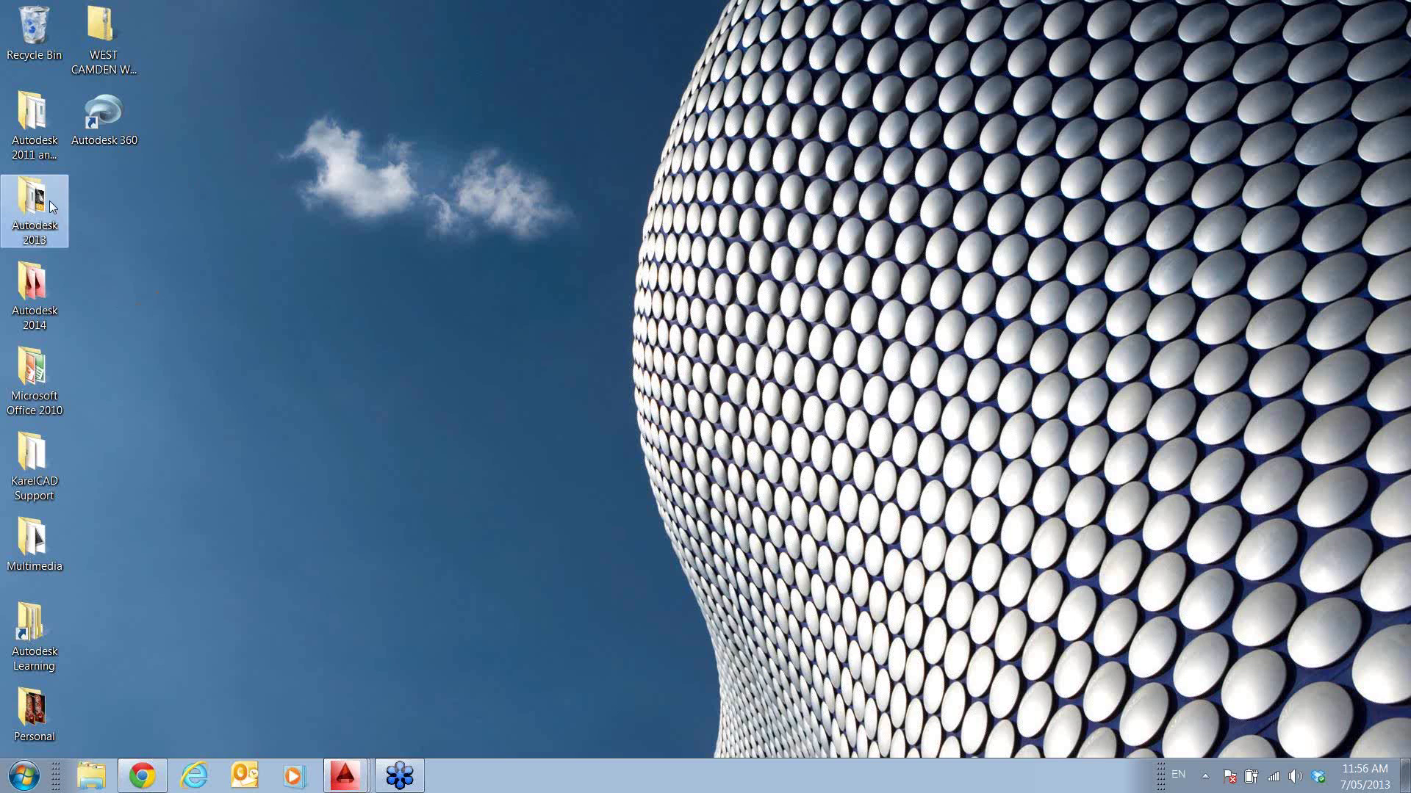
double_click(50, 204)
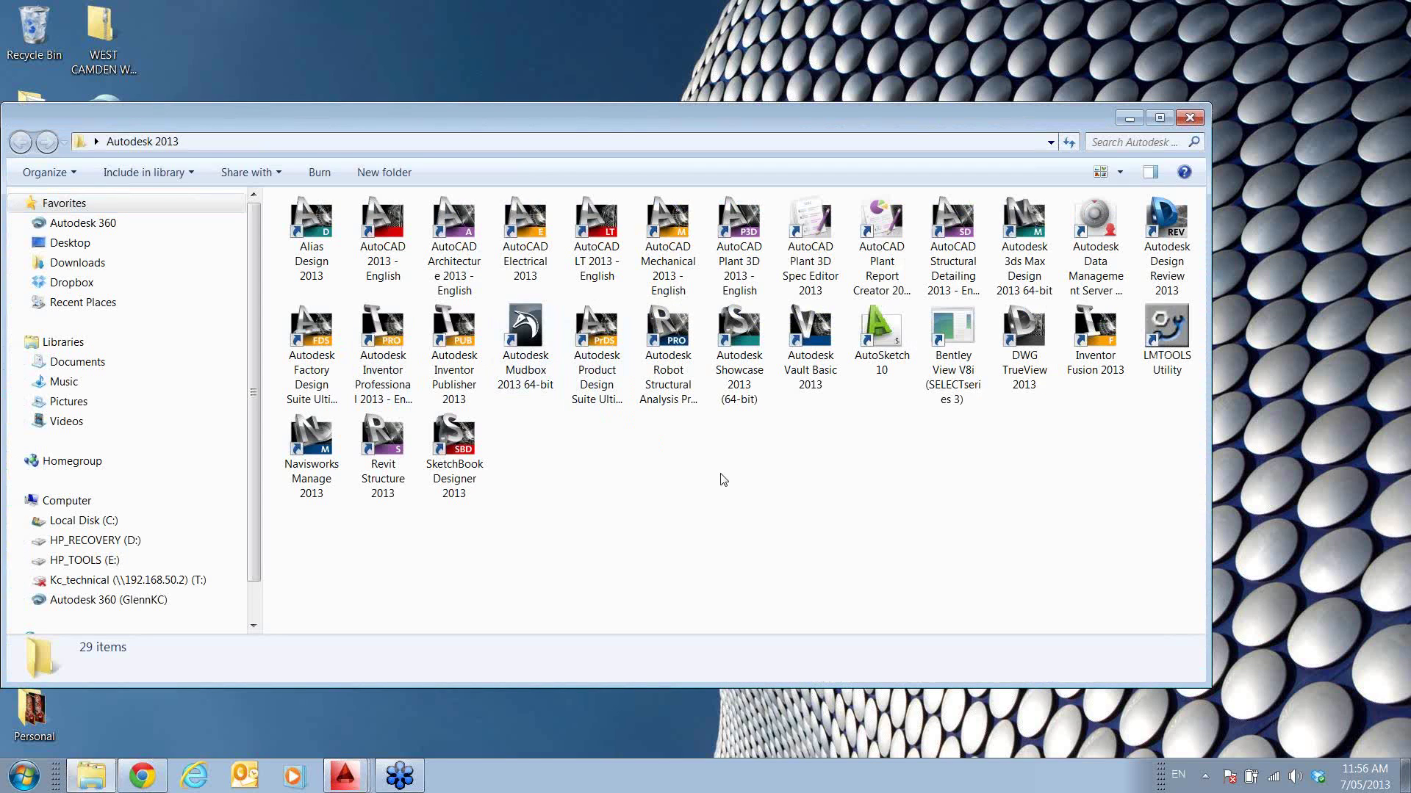
click(1190, 117)
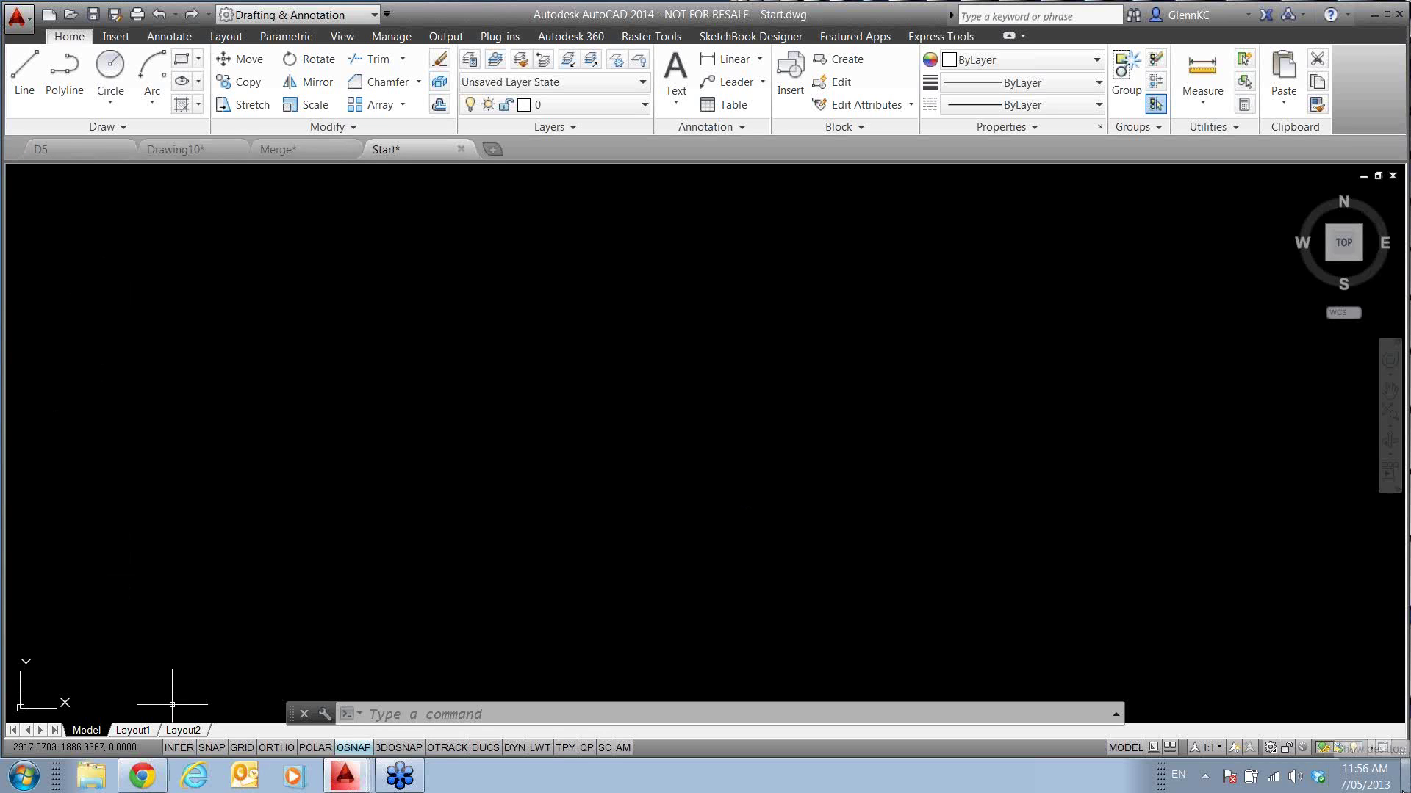
click(1405, 777)
double_click(33, 292)
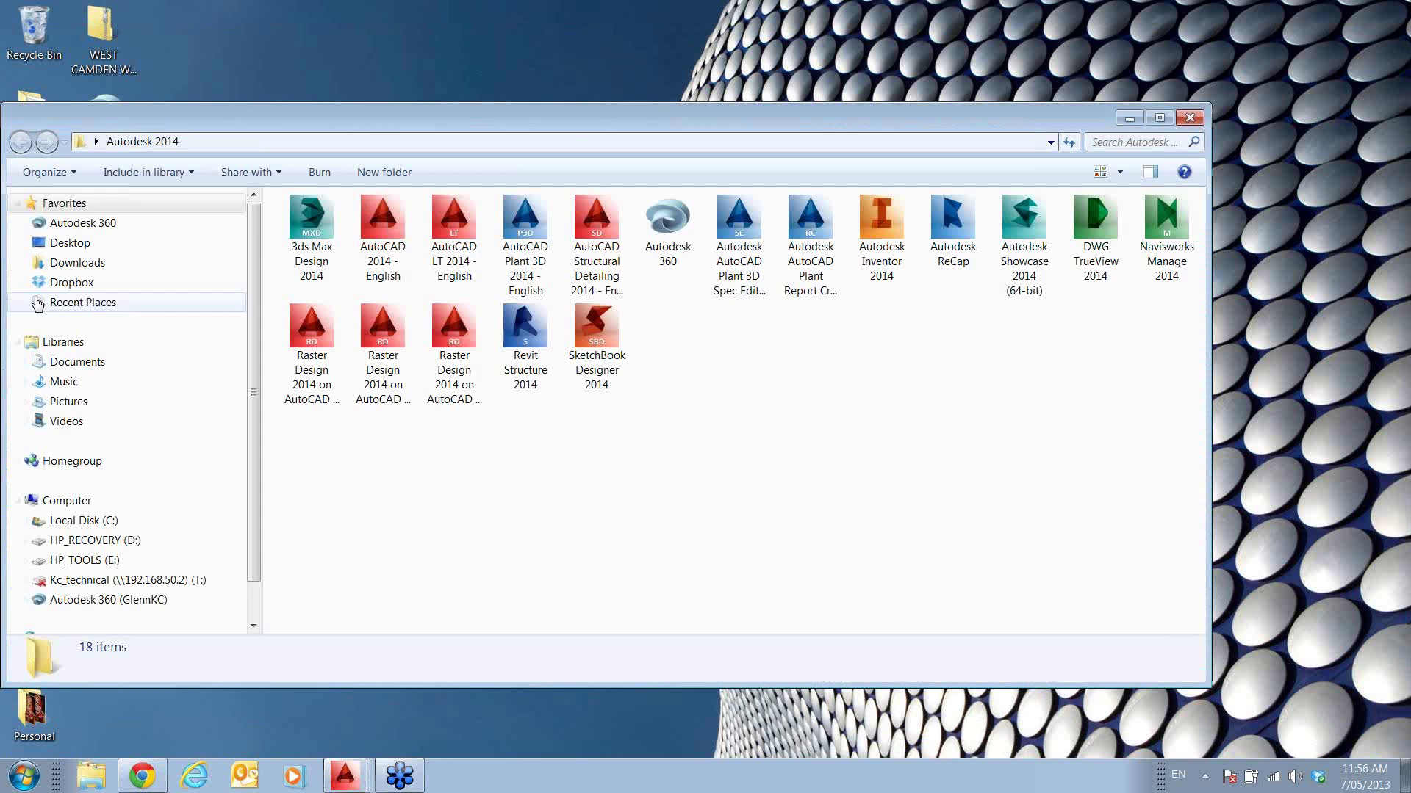
click(967, 237)
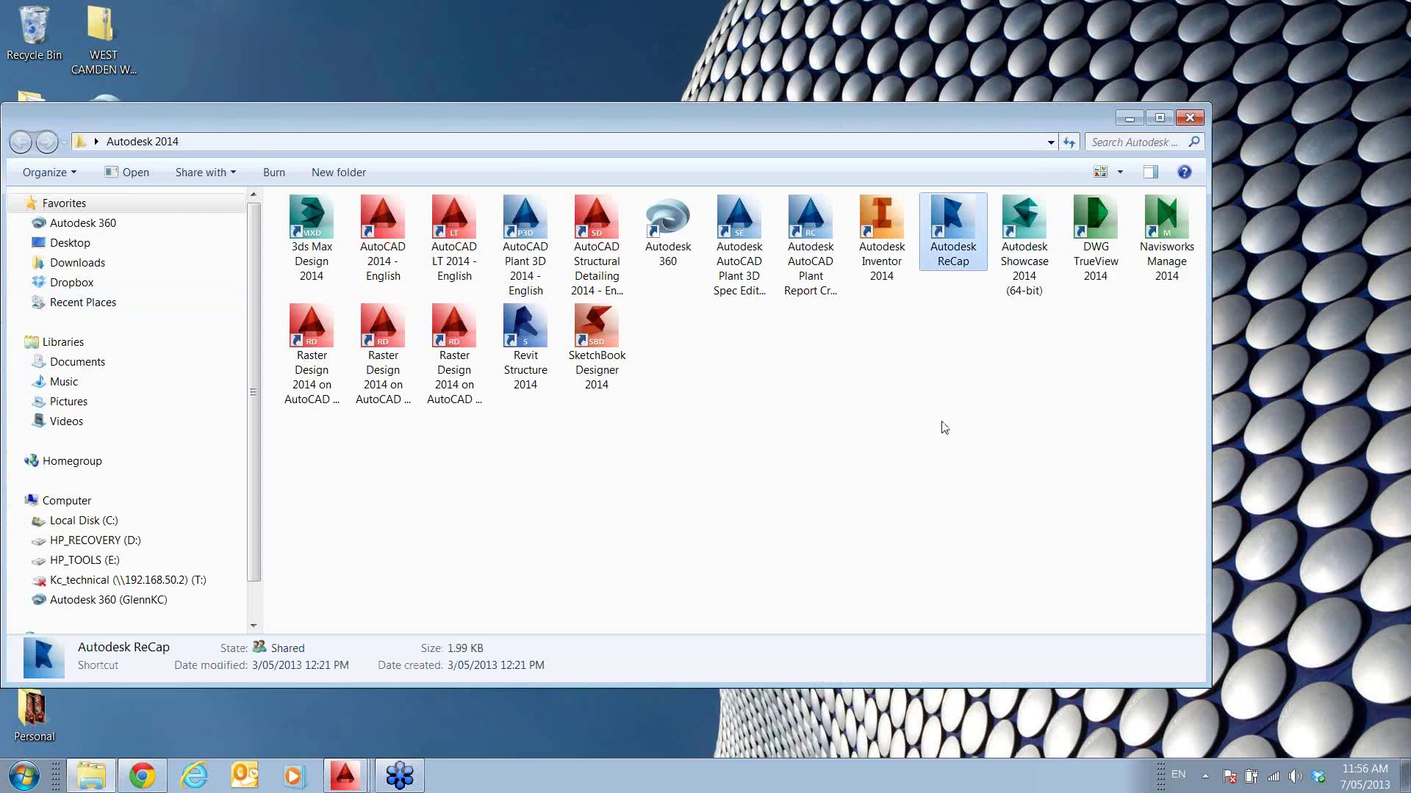
key(Return)
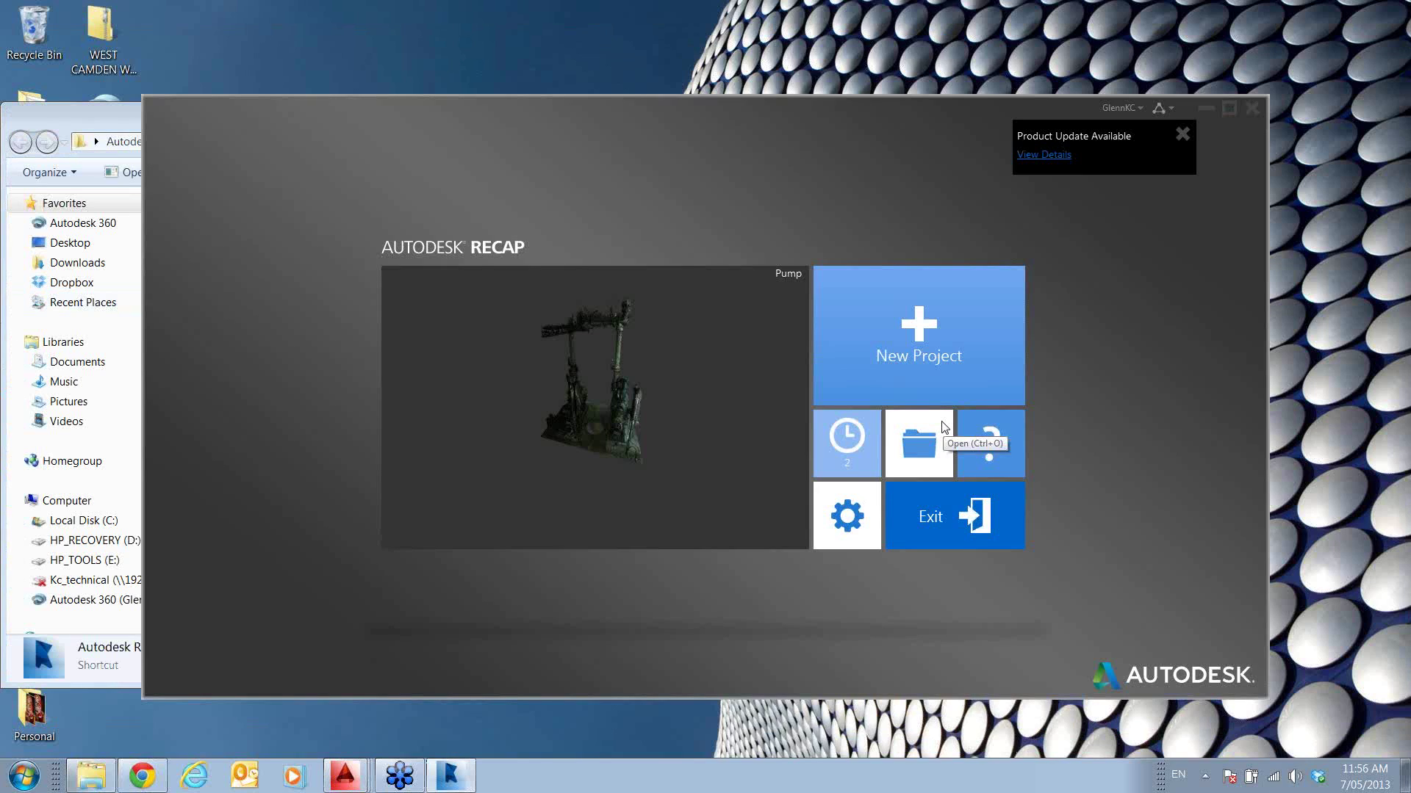
- Start a new ReCap project and add pumpA.ptx, allowing pumpA.rcs to be overwritten
click(920, 328)
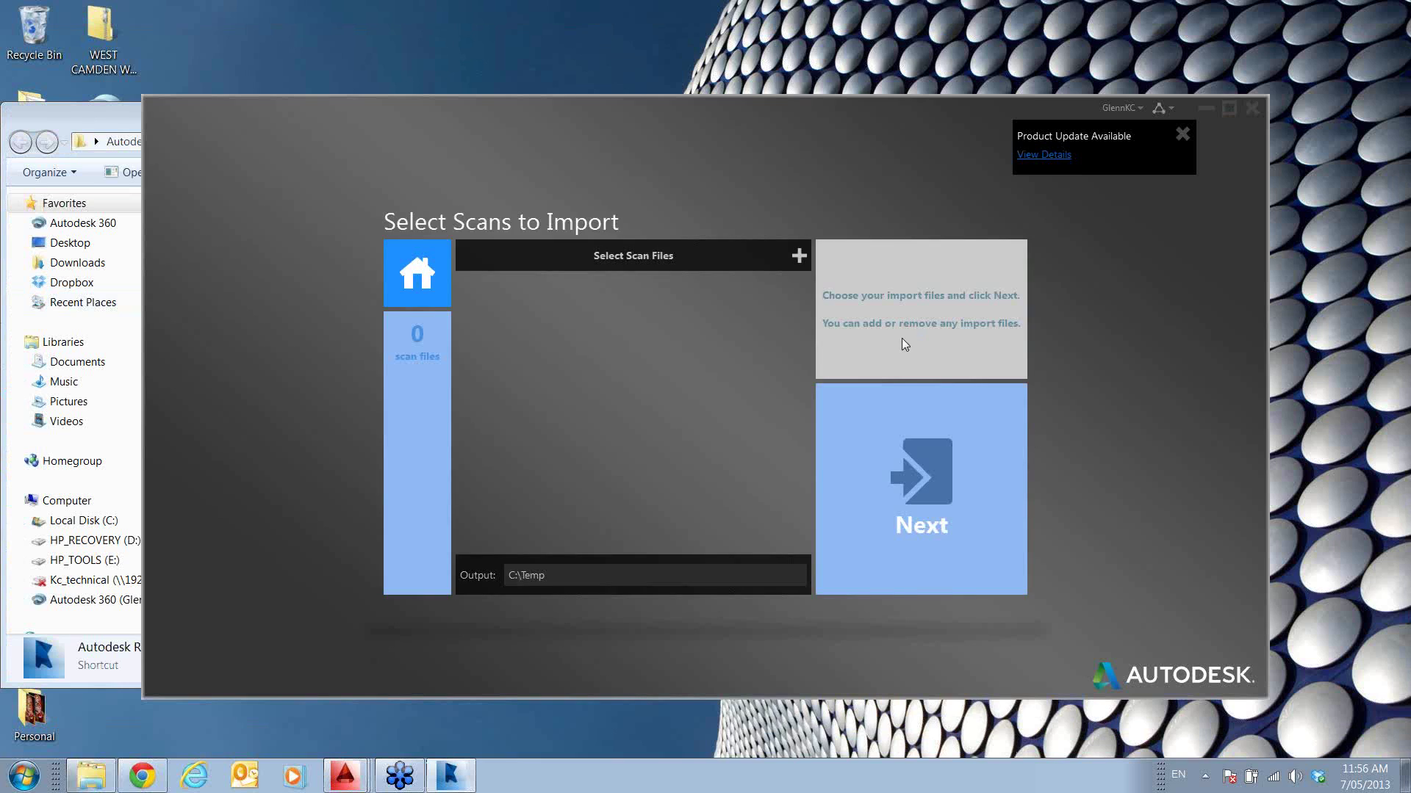
click(794, 258)
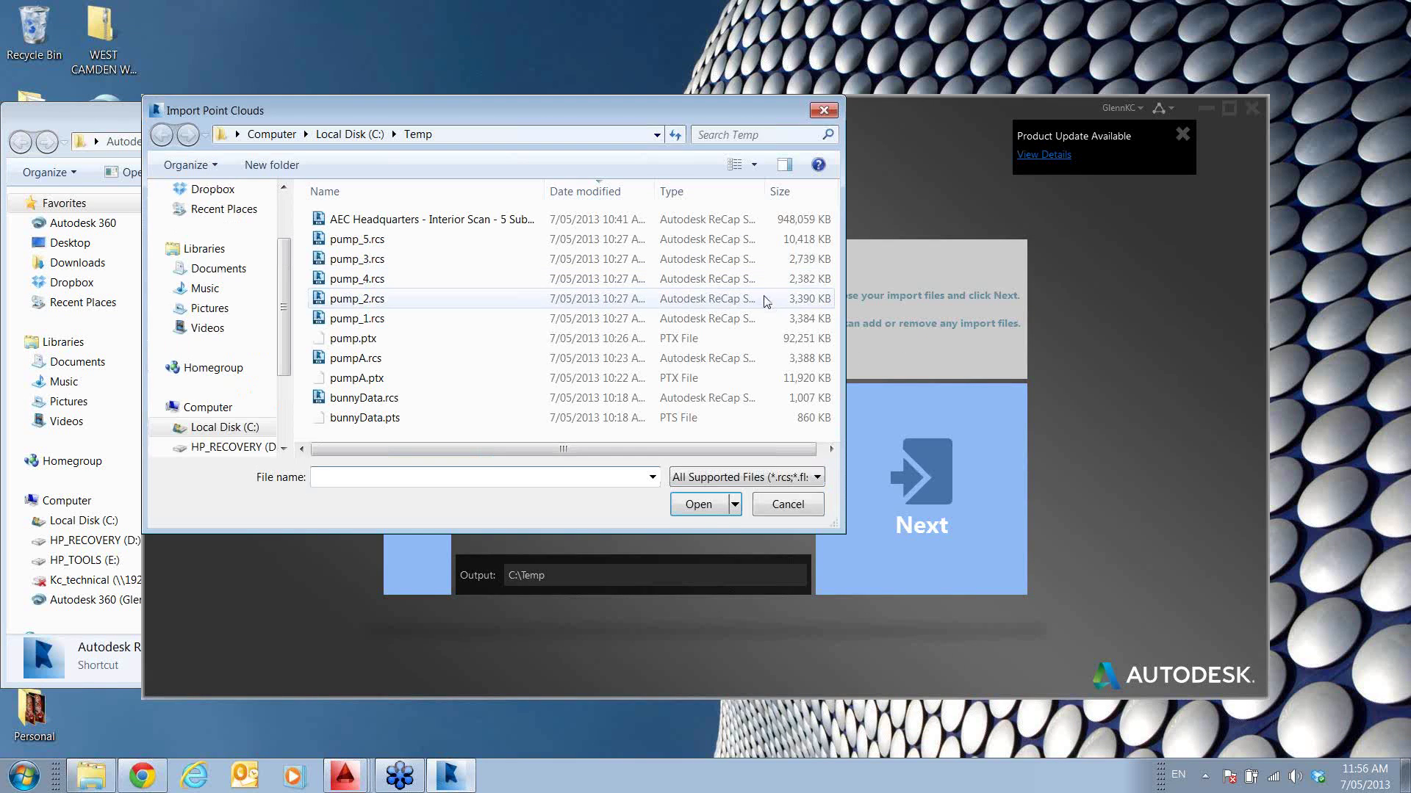
click(360, 360)
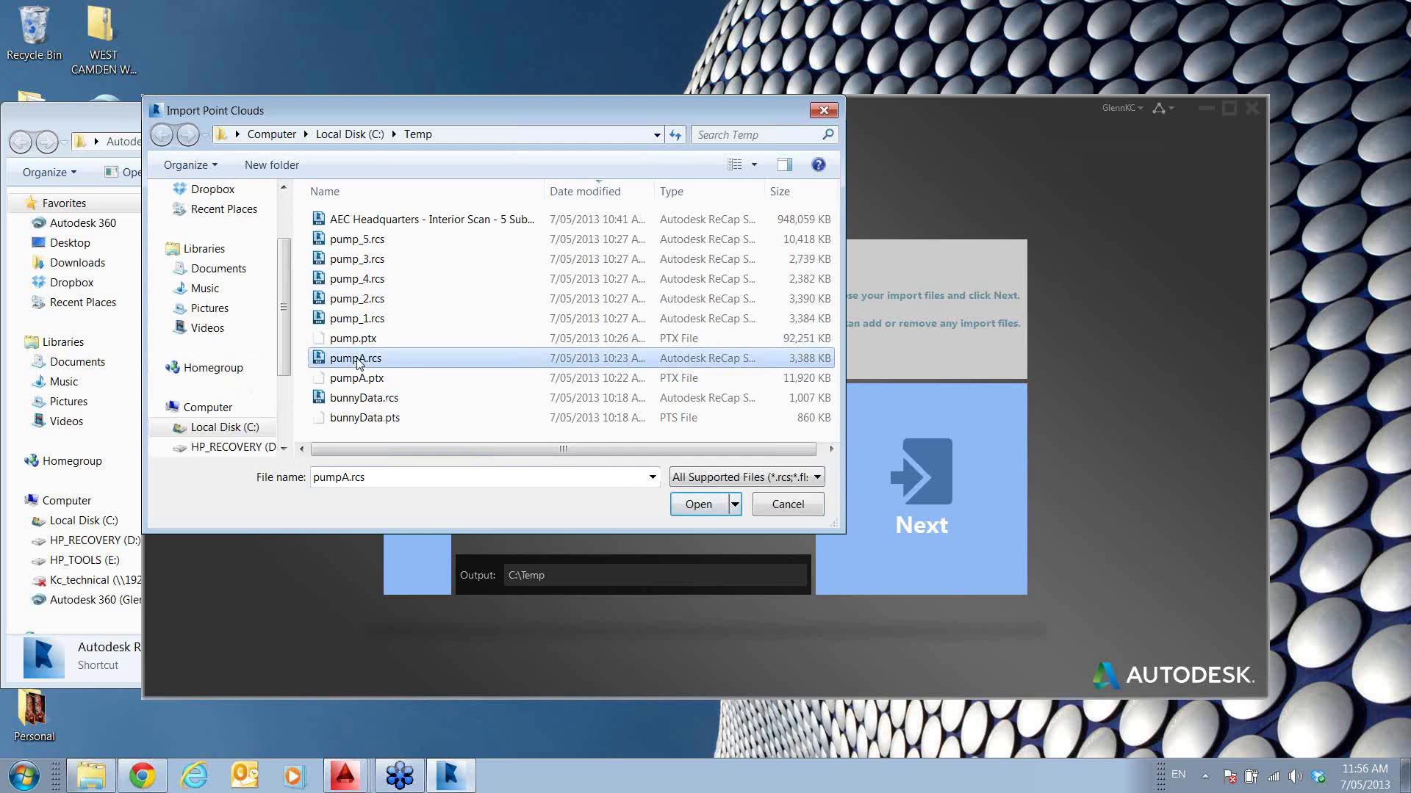
click(358, 379)
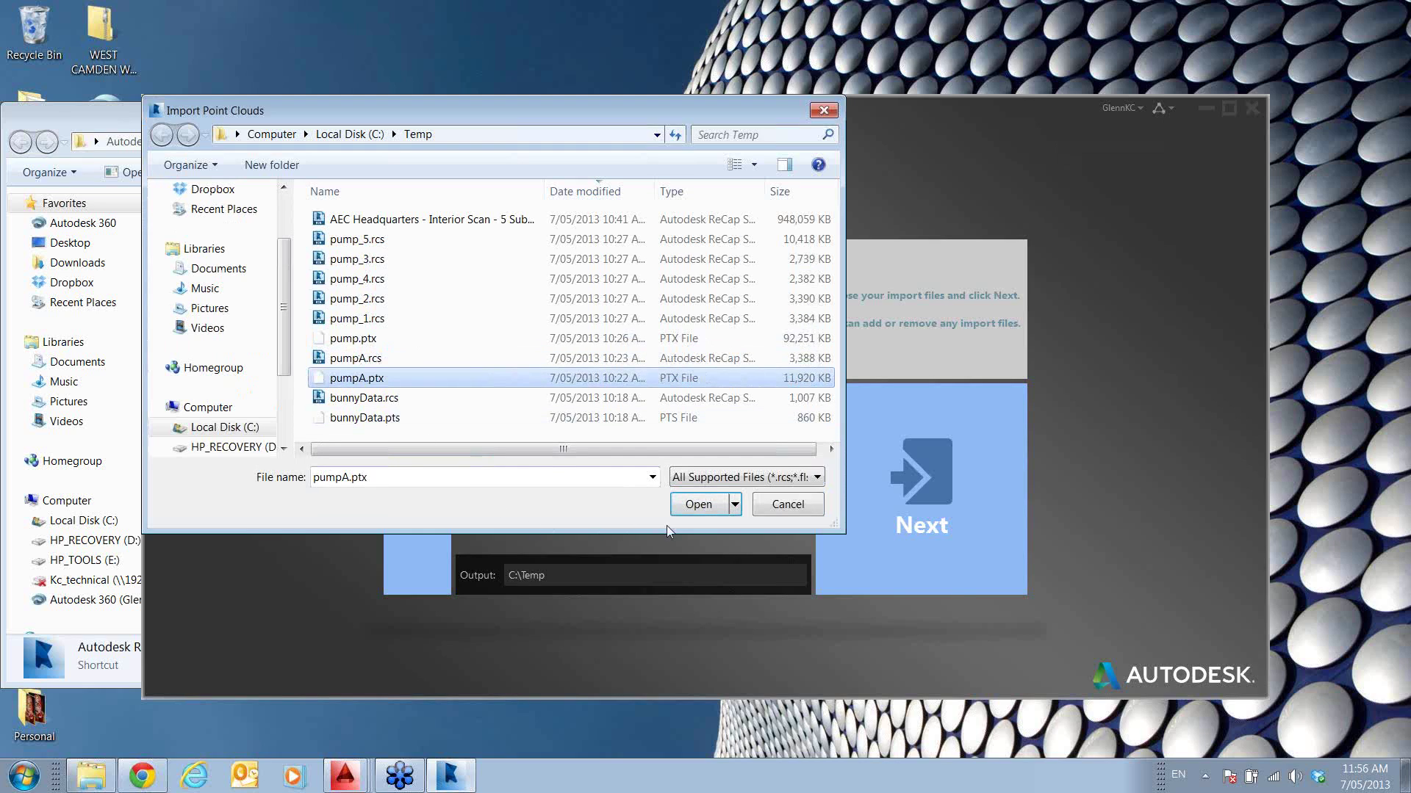
click(705, 505)
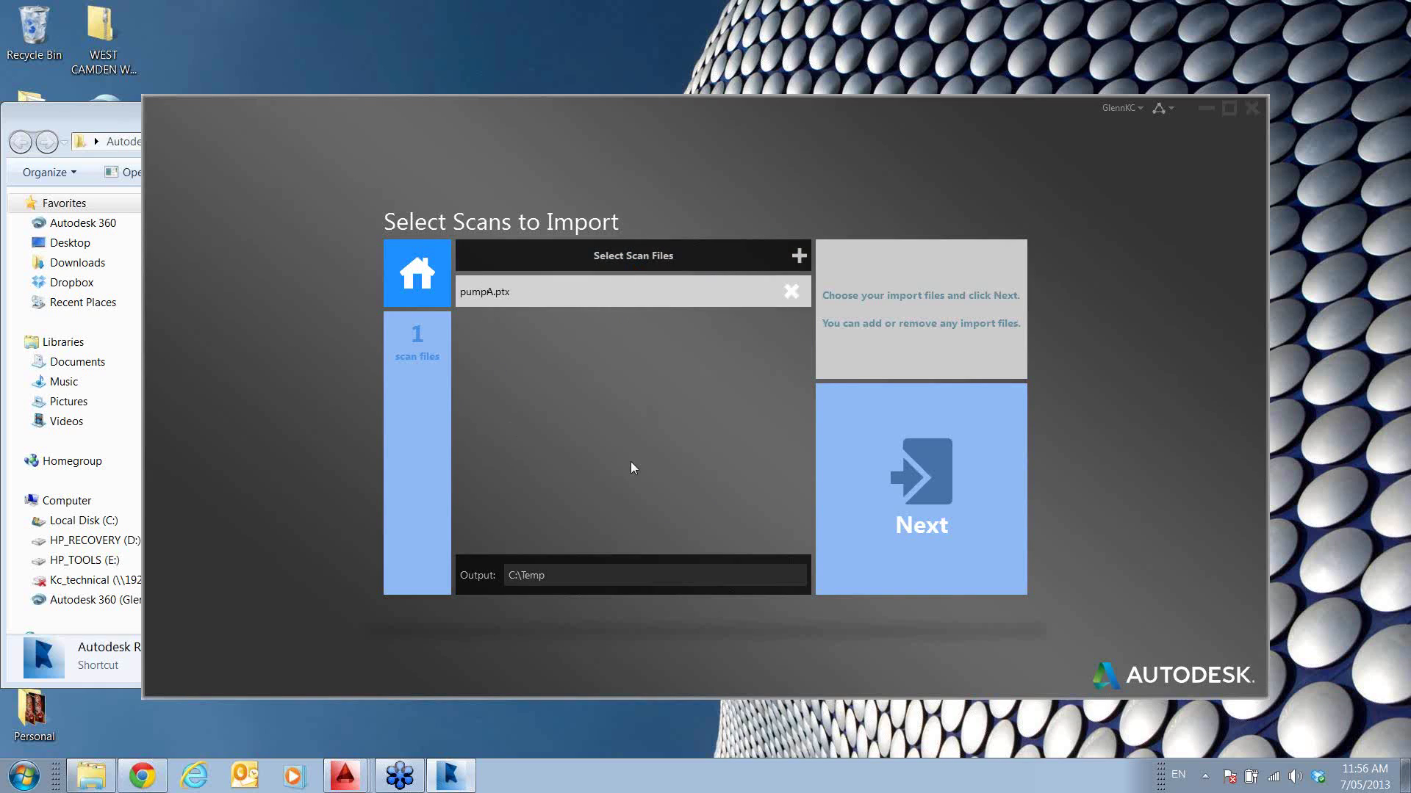
click(931, 479)
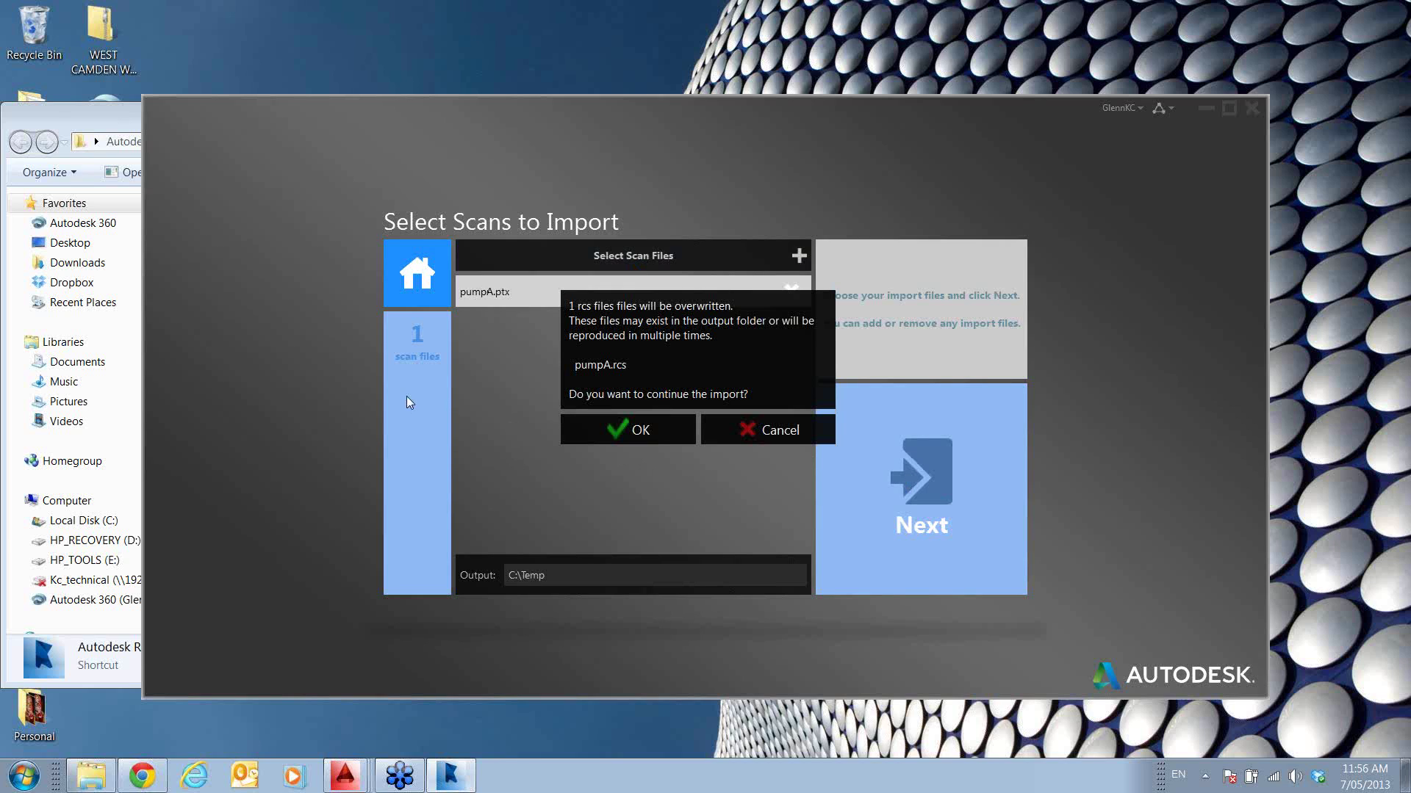
click(648, 433)
- Review the Noise Filter, Clipping and Advanced import settings, then start the import
click(502, 273)
click(560, 273)
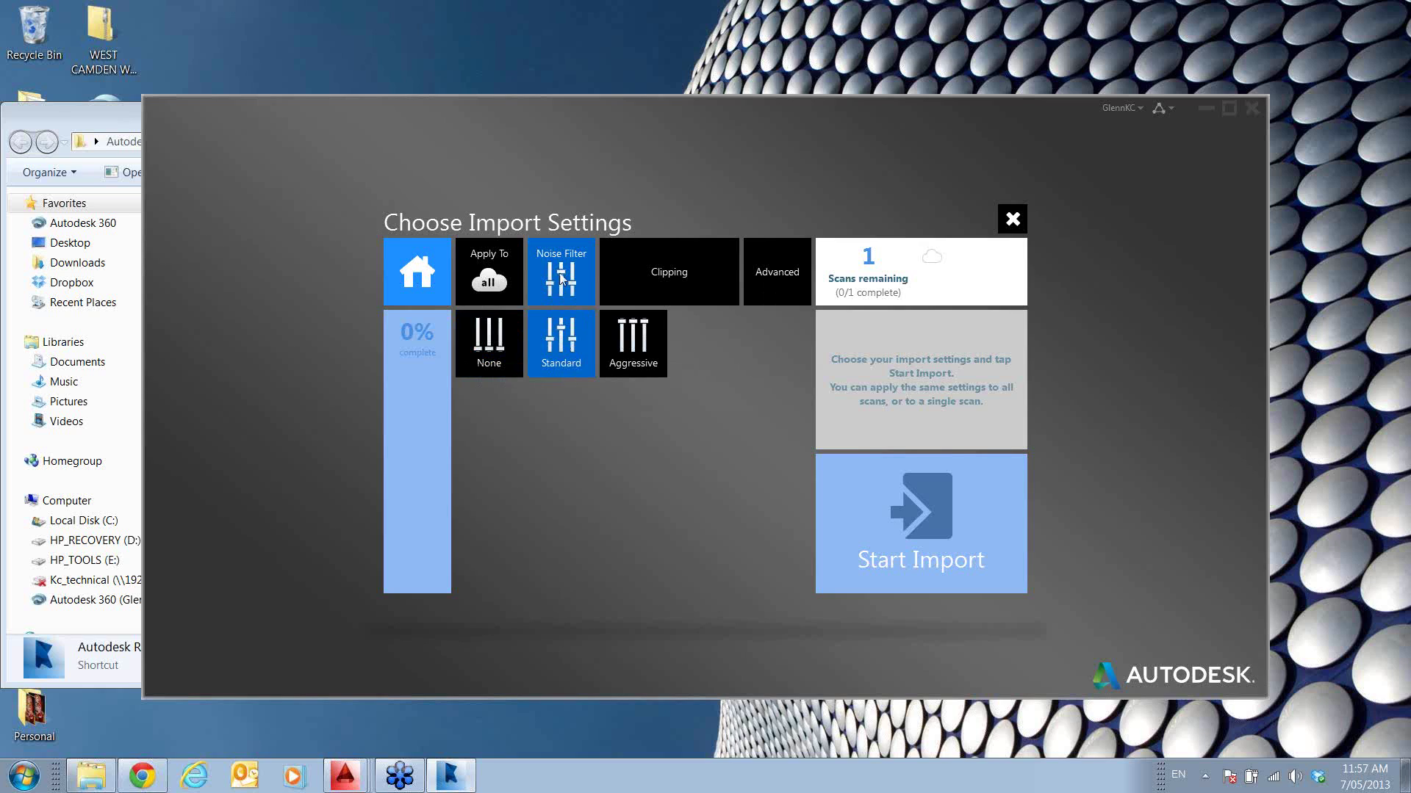
click(643, 267)
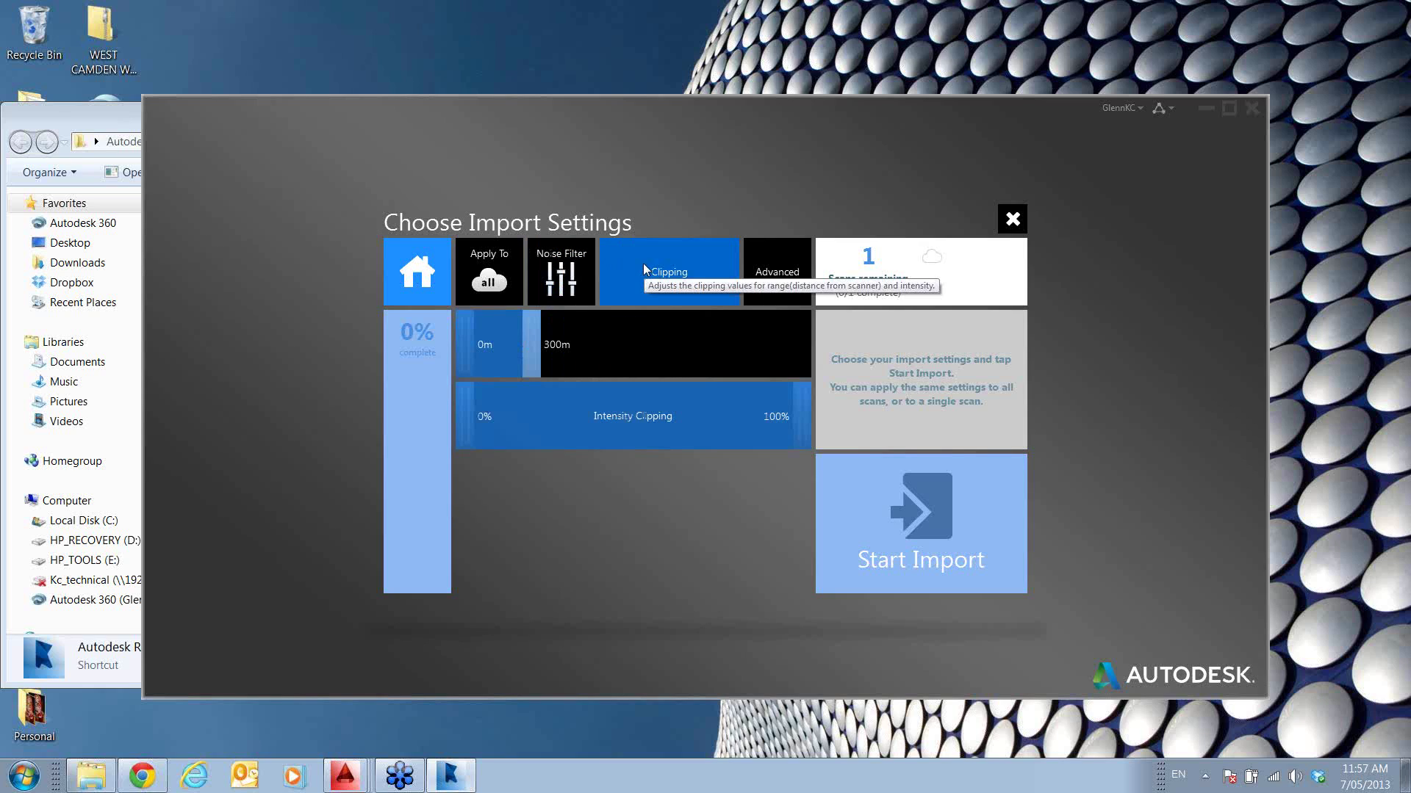
click(784, 272)
click(706, 343)
click(657, 278)
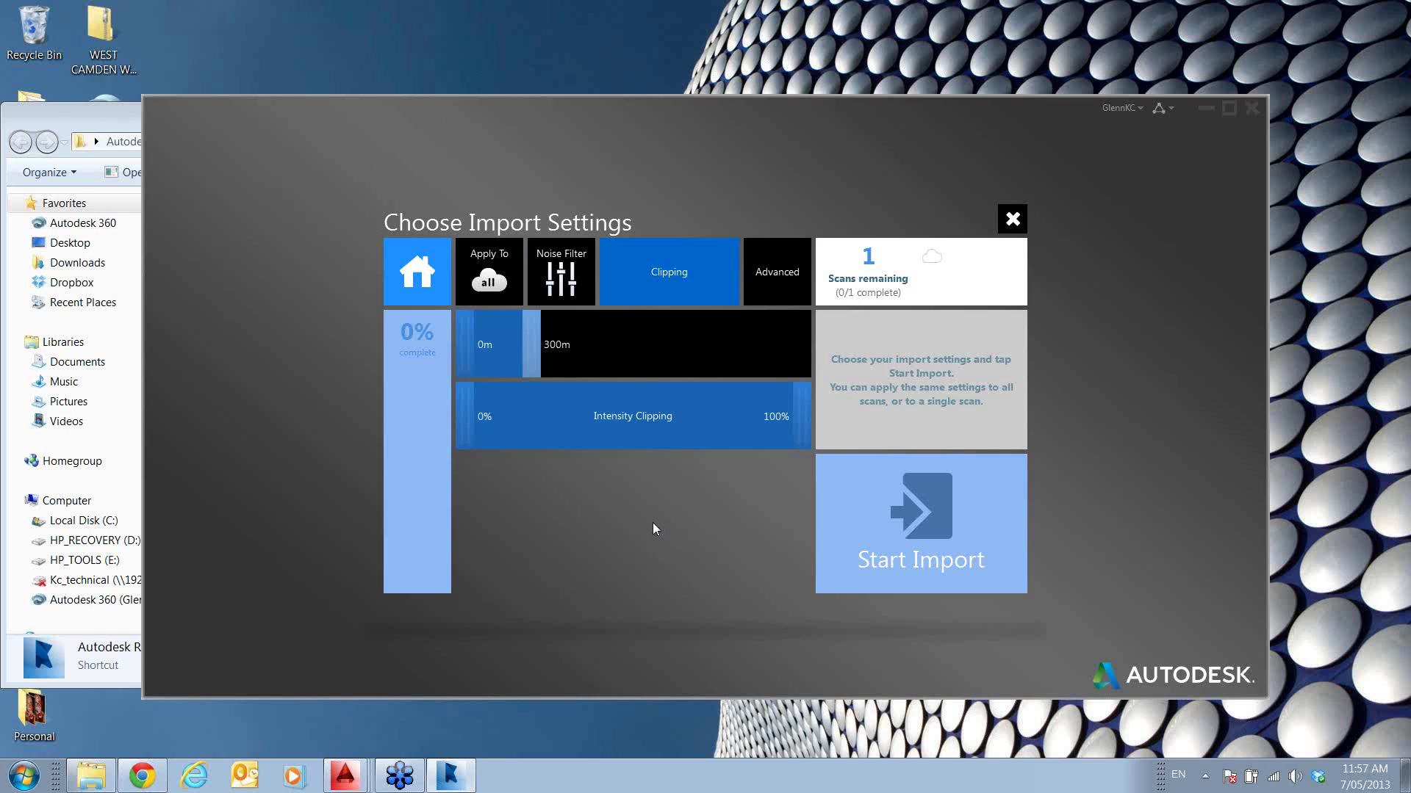
click(920, 492)
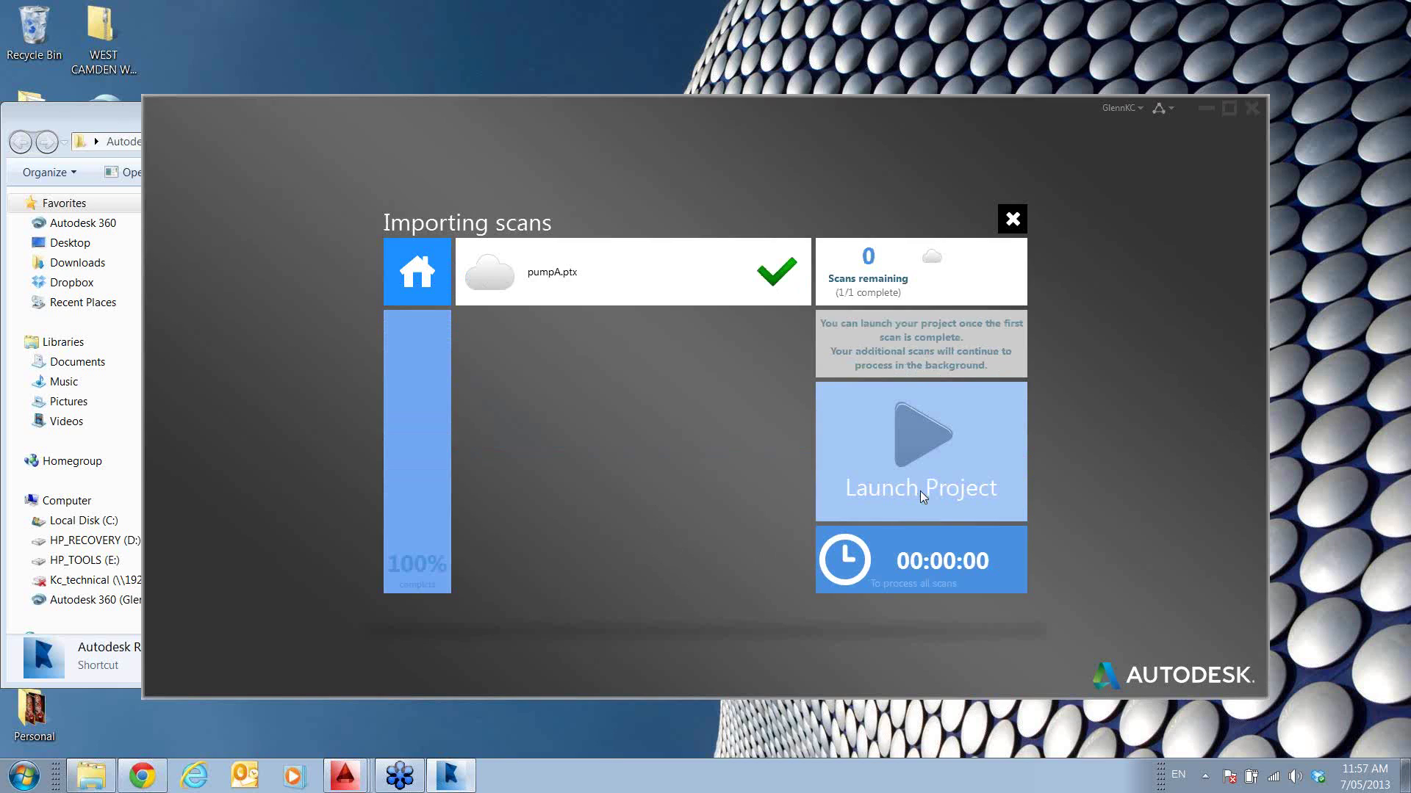
- Launch the pump project, orbit the point cloud, then close ReCap without saving
click(920, 431)
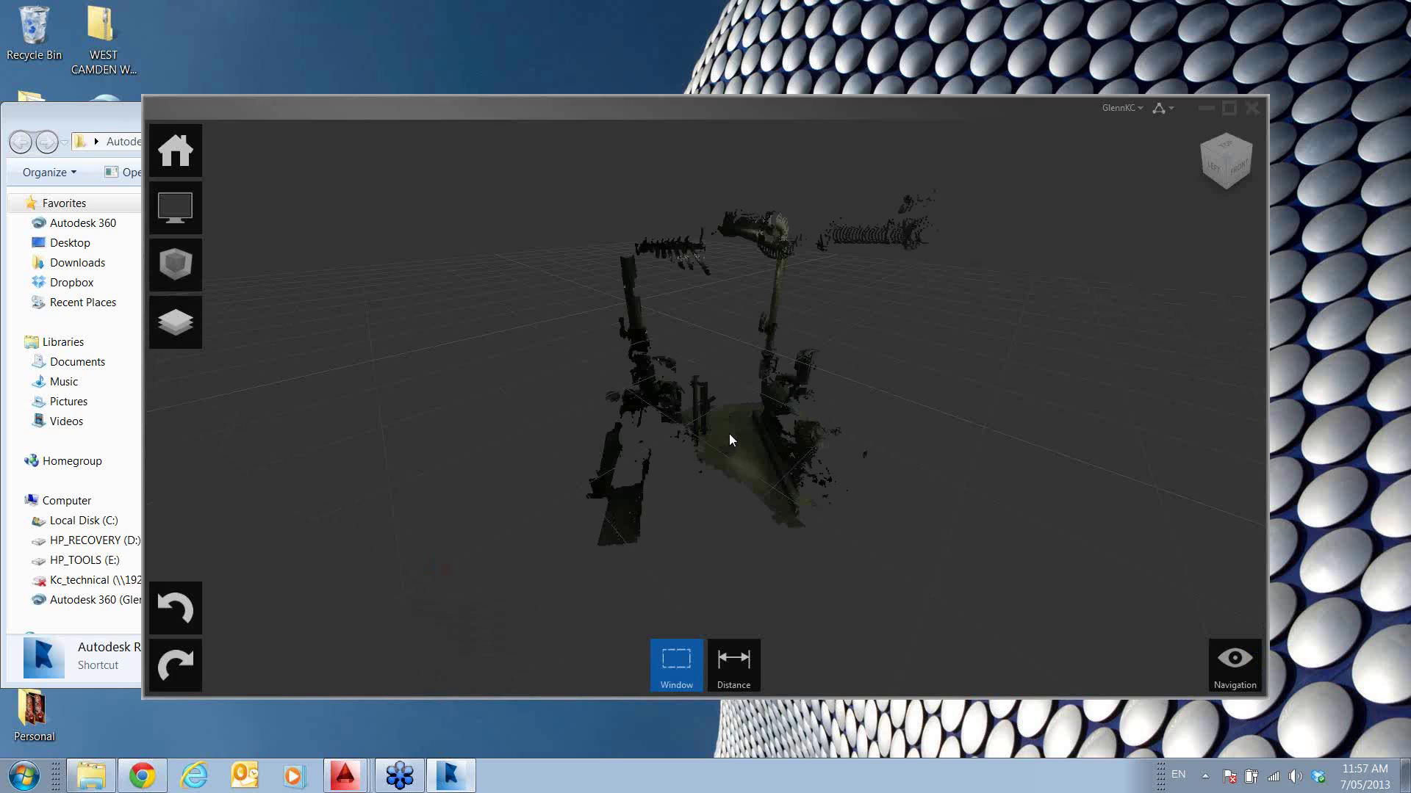
drag(1234, 661, 1234, 479)
drag(696, 471, 759, 482)
click(1253, 108)
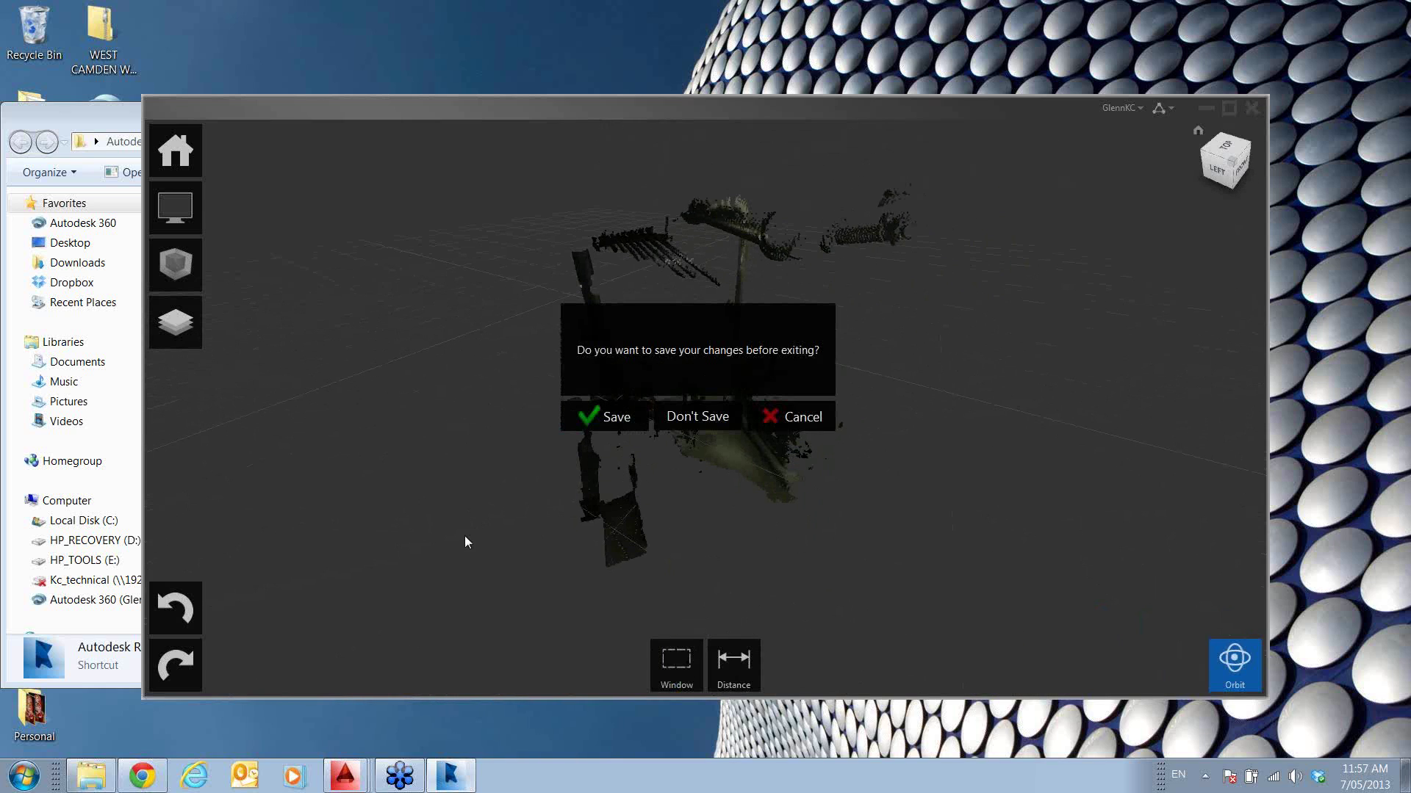
click(698, 414)
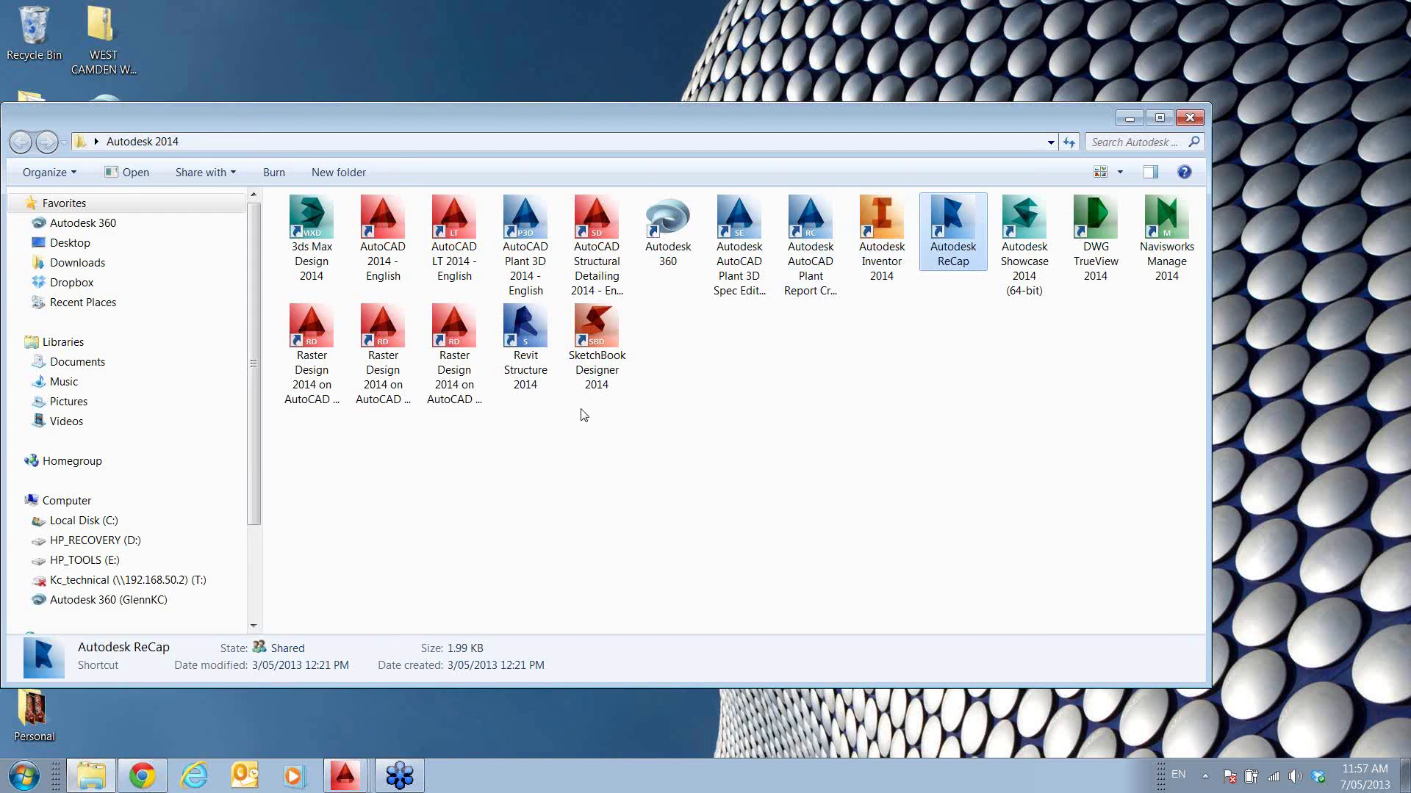
- Relaunch ReCap and import pump.ptx into a new project, overwriting existing rcs files
key(Return)
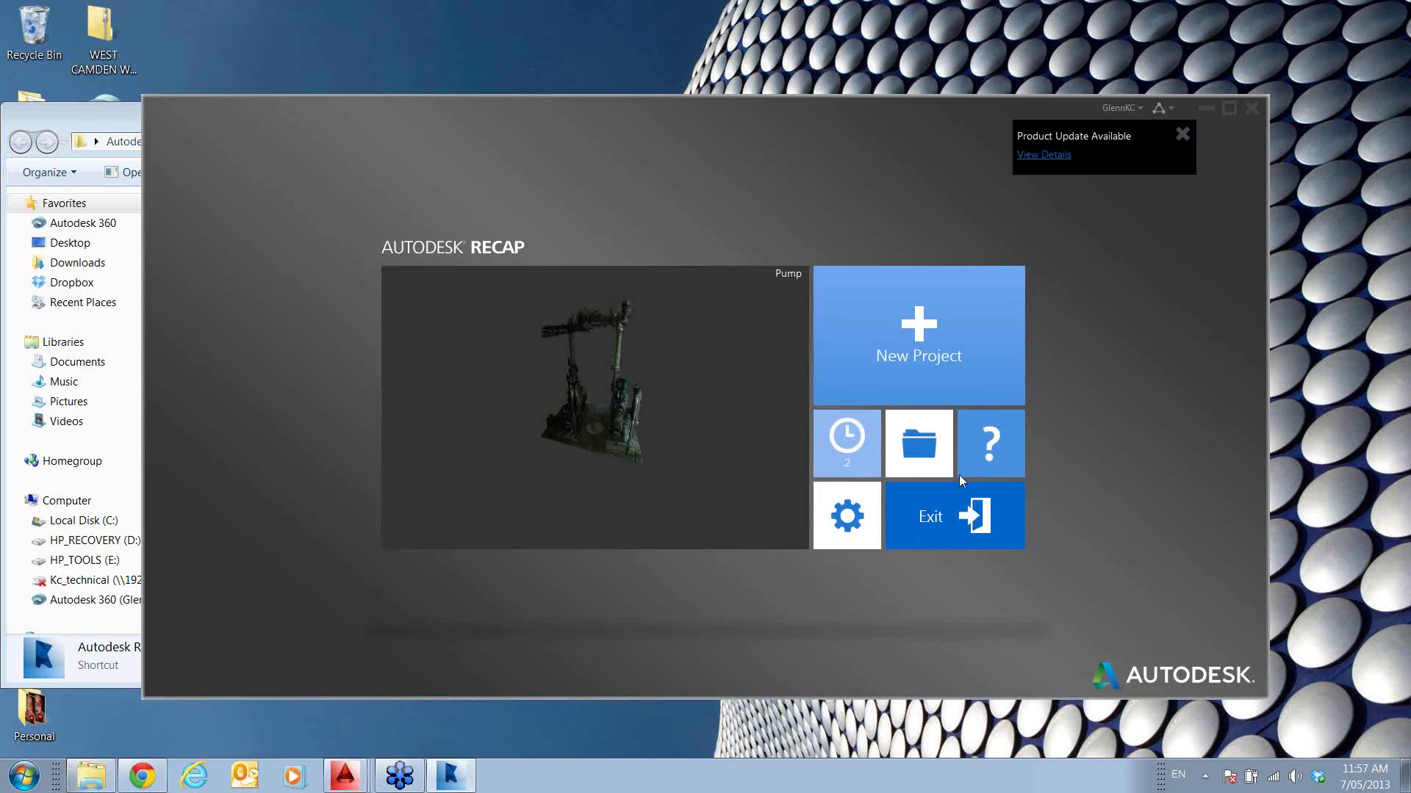
click(907, 346)
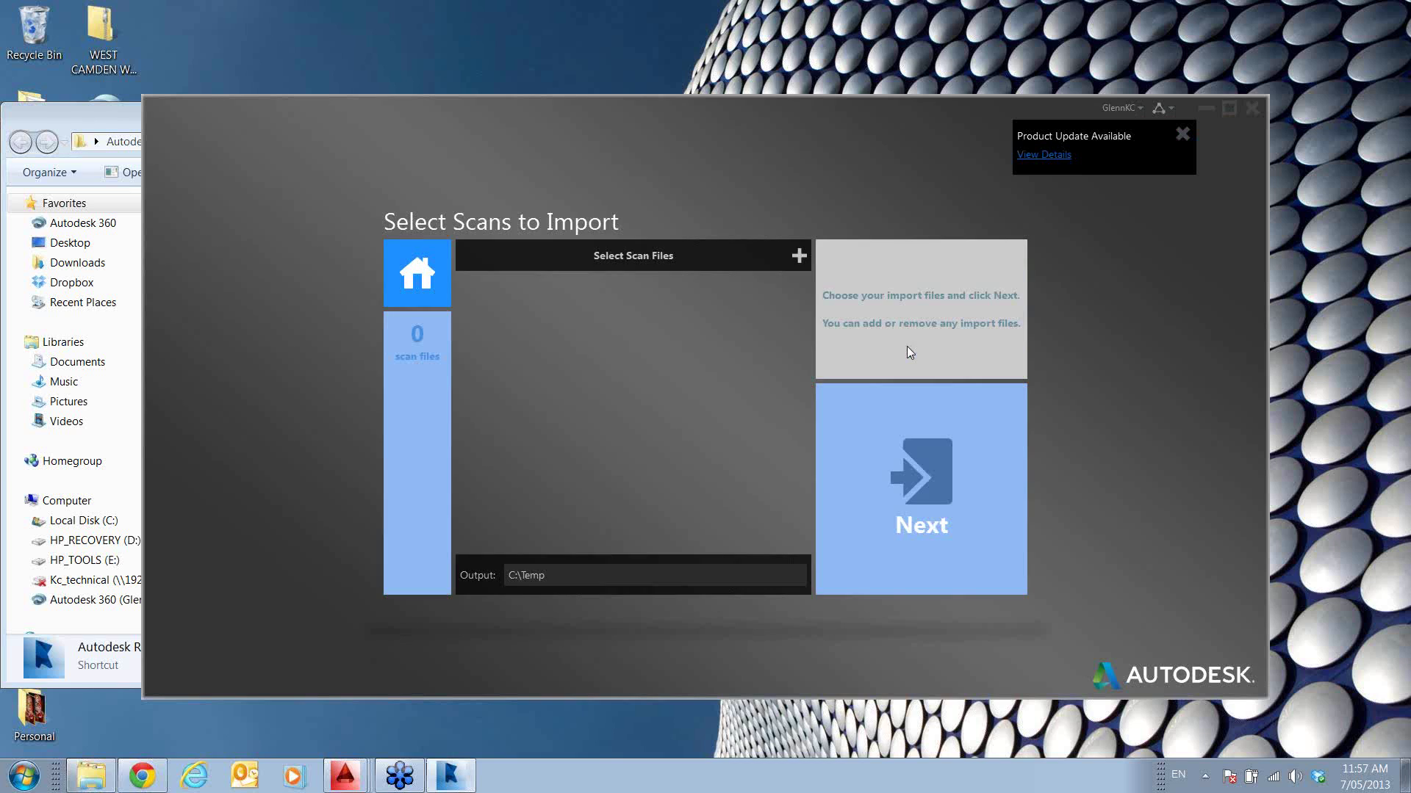
click(798, 257)
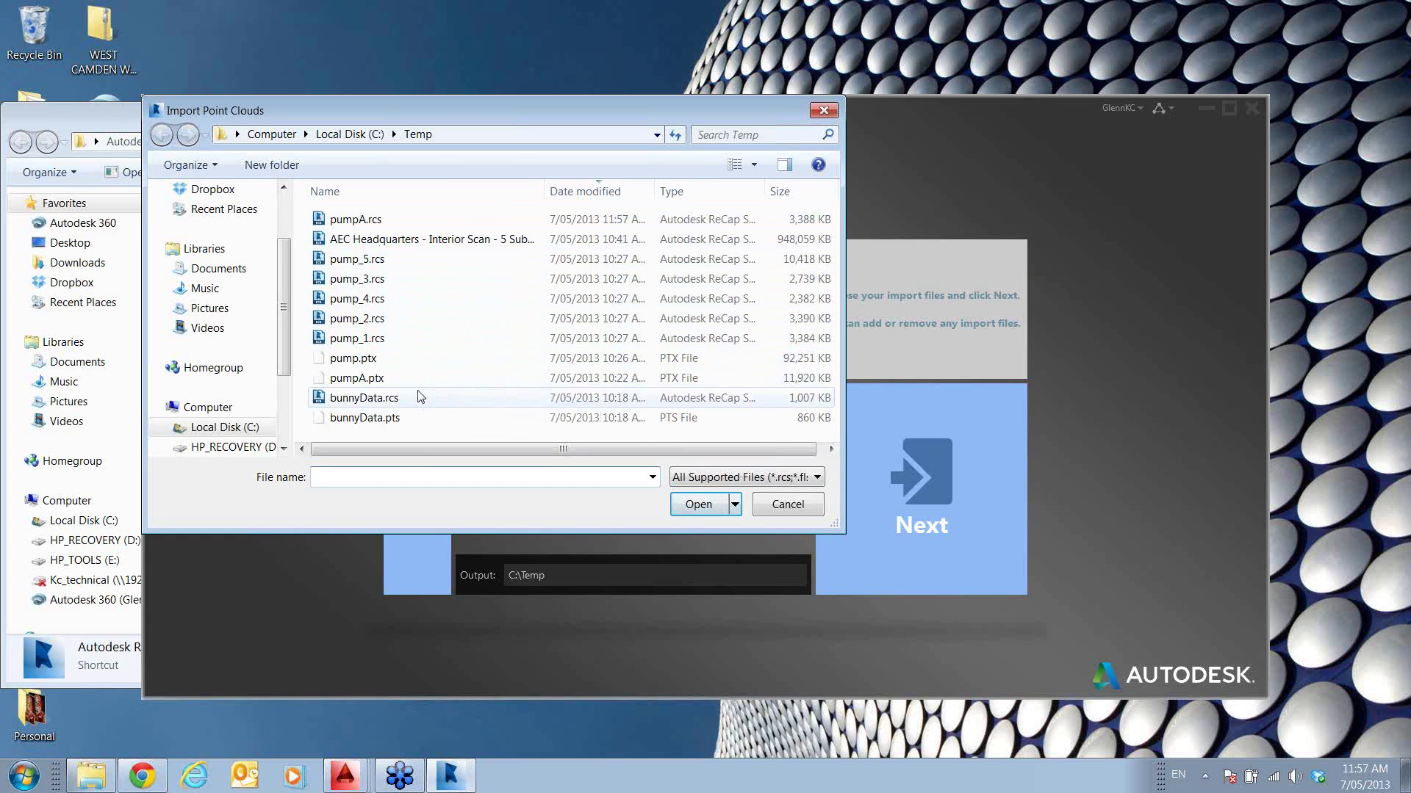
click(359, 360)
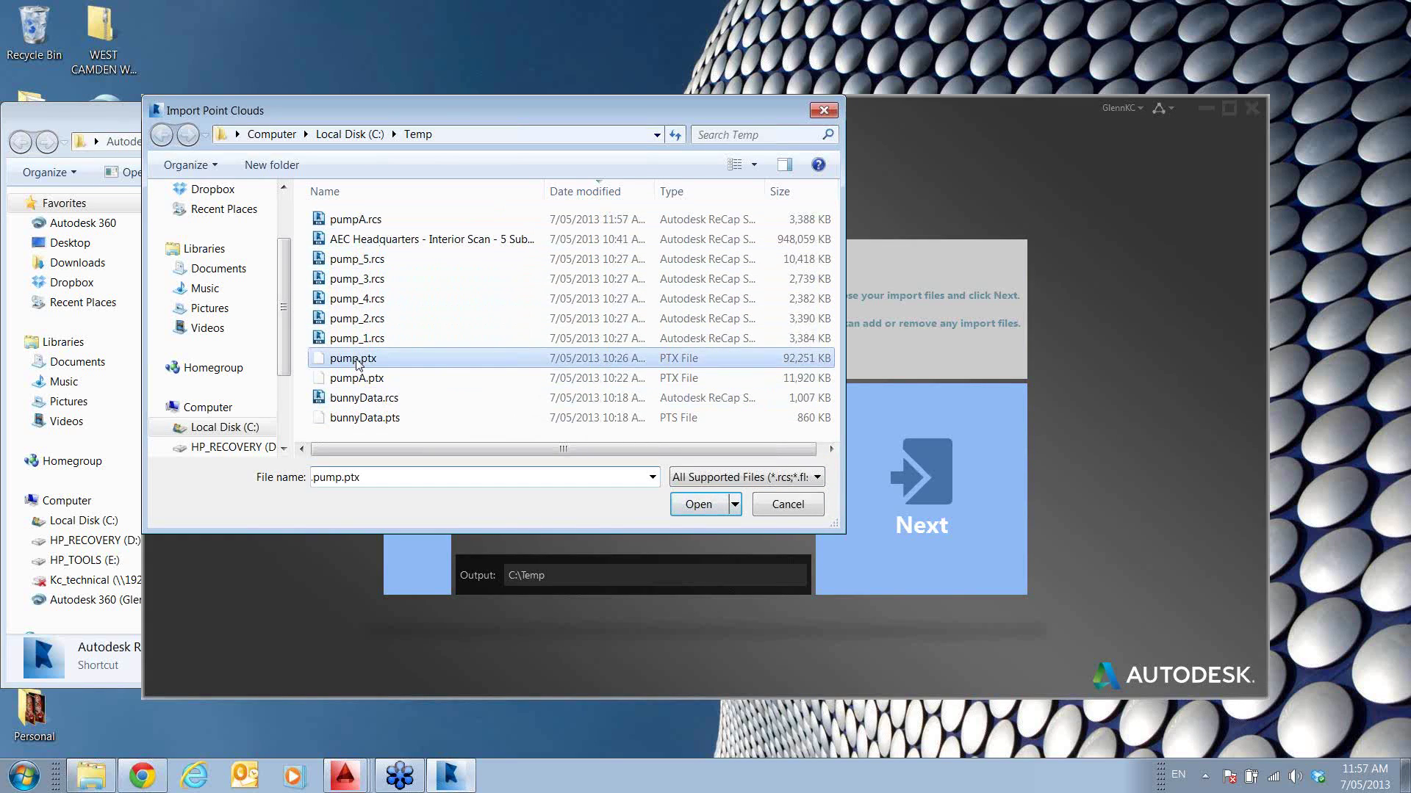
click(696, 505)
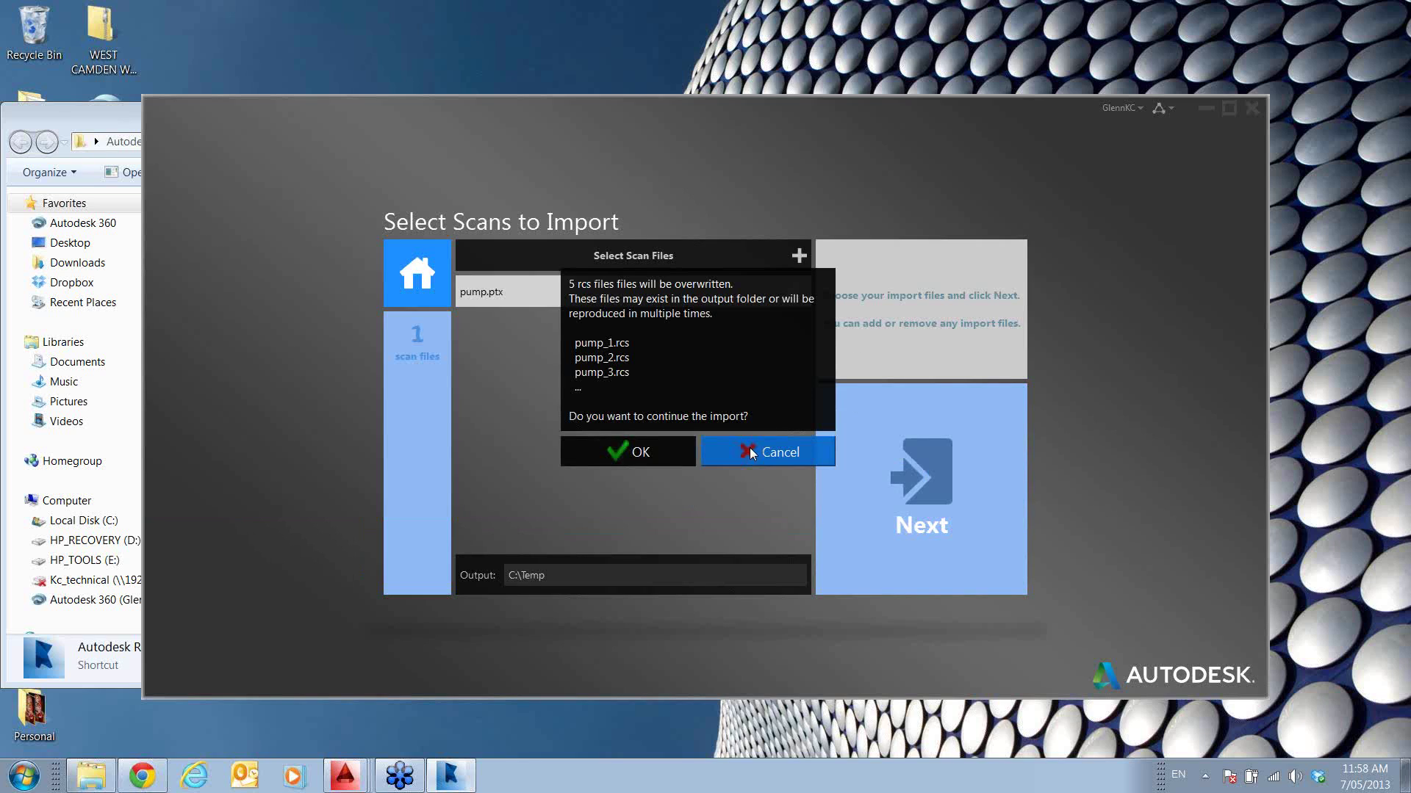
click(656, 460)
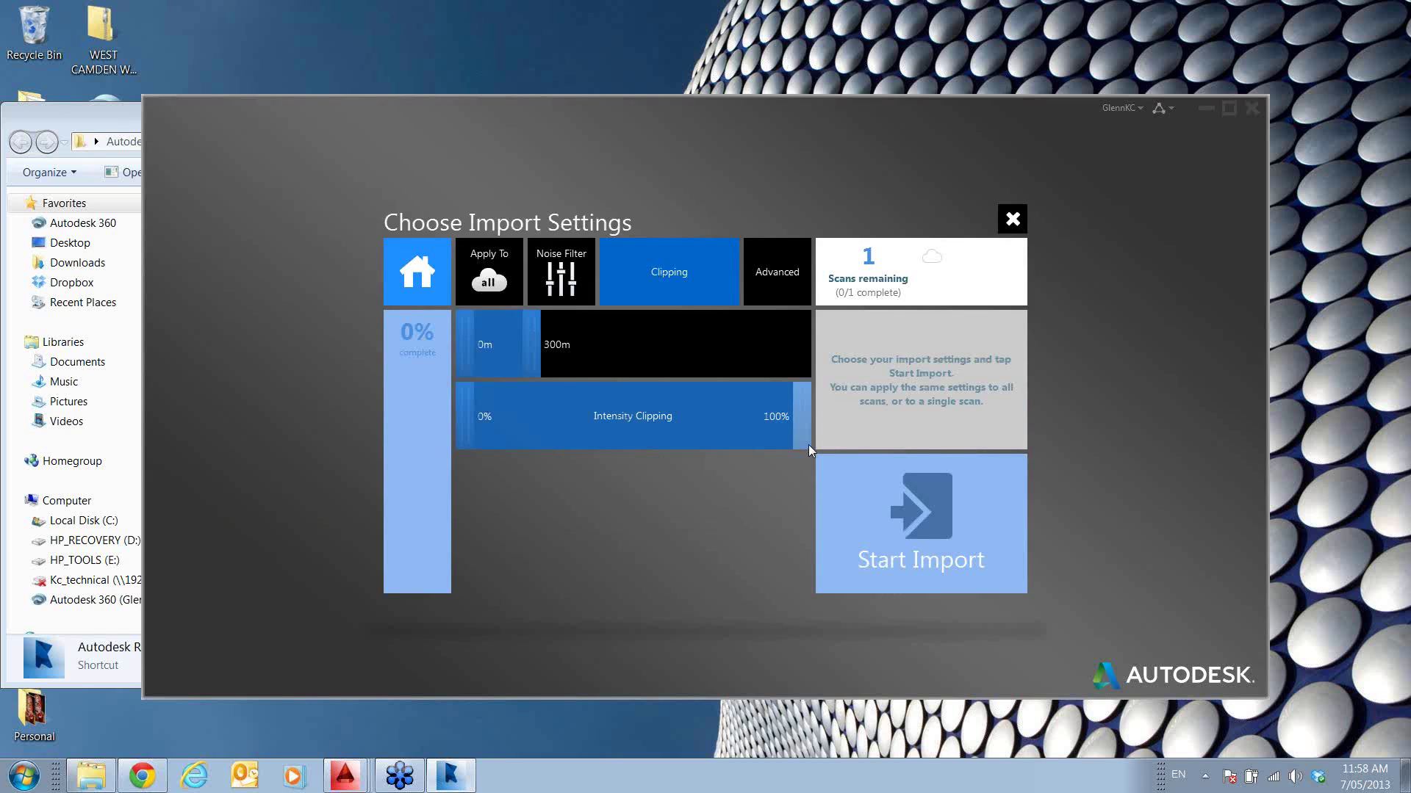
click(942, 527)
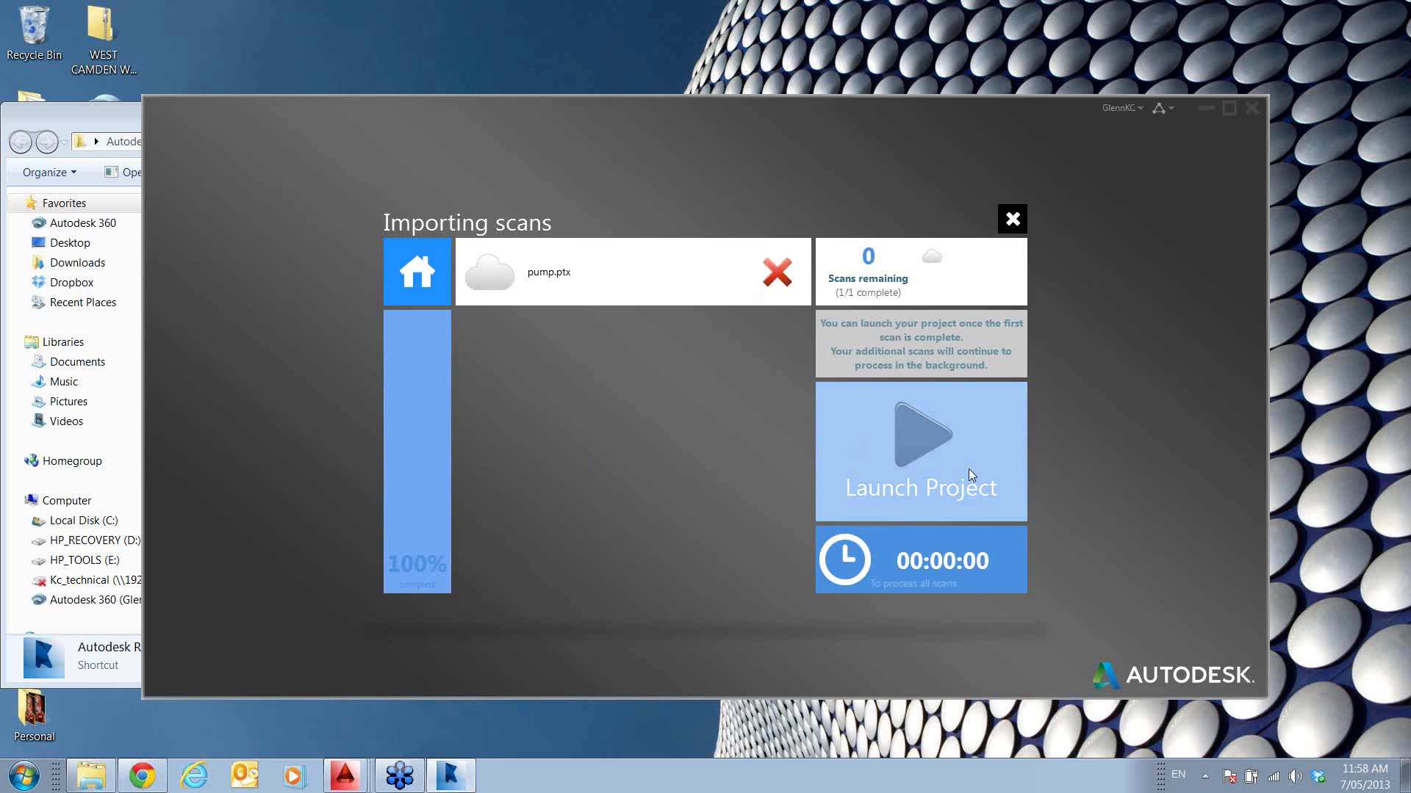
- Launch the imported project, reset to the Home view, and close ReCap
click(929, 446)
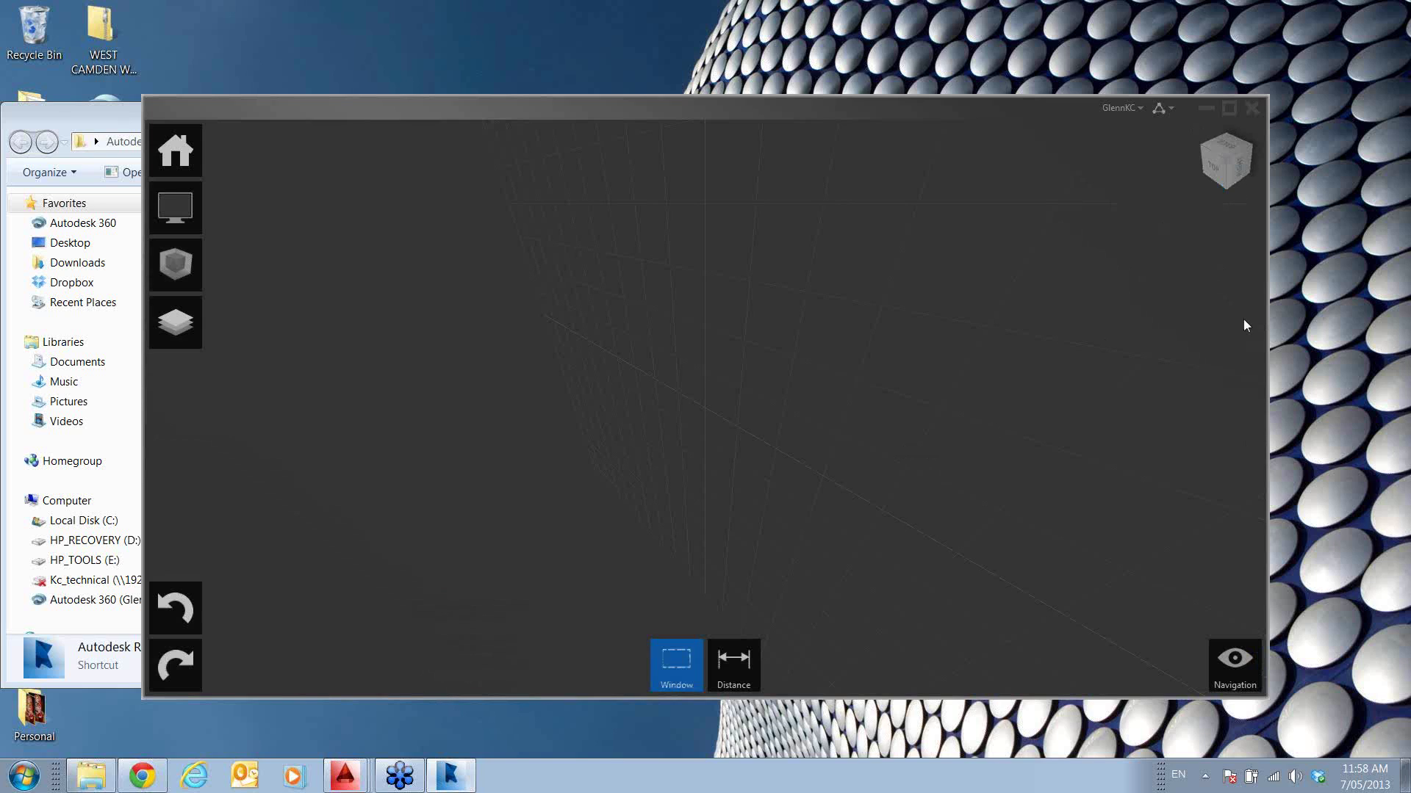
click(1235, 665)
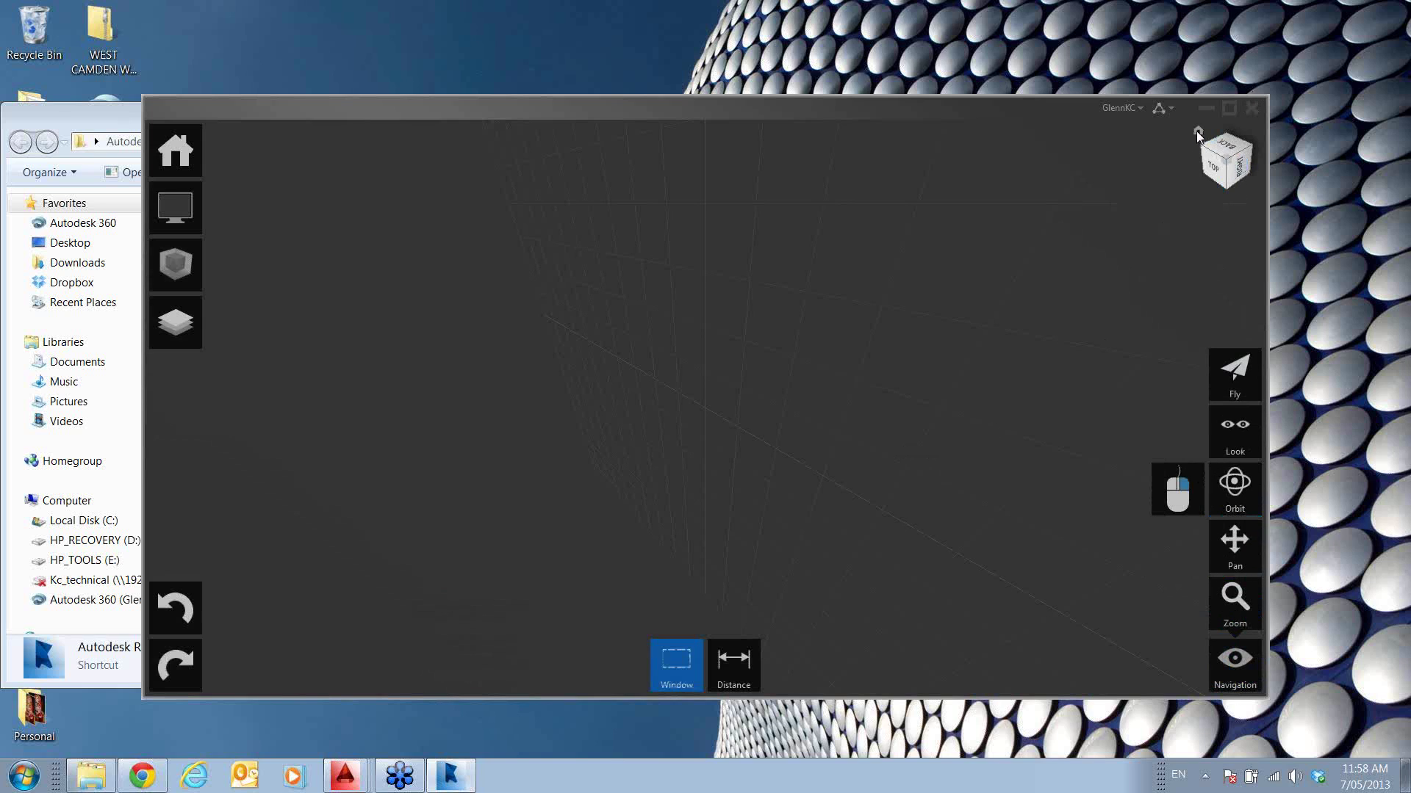
click(1197, 132)
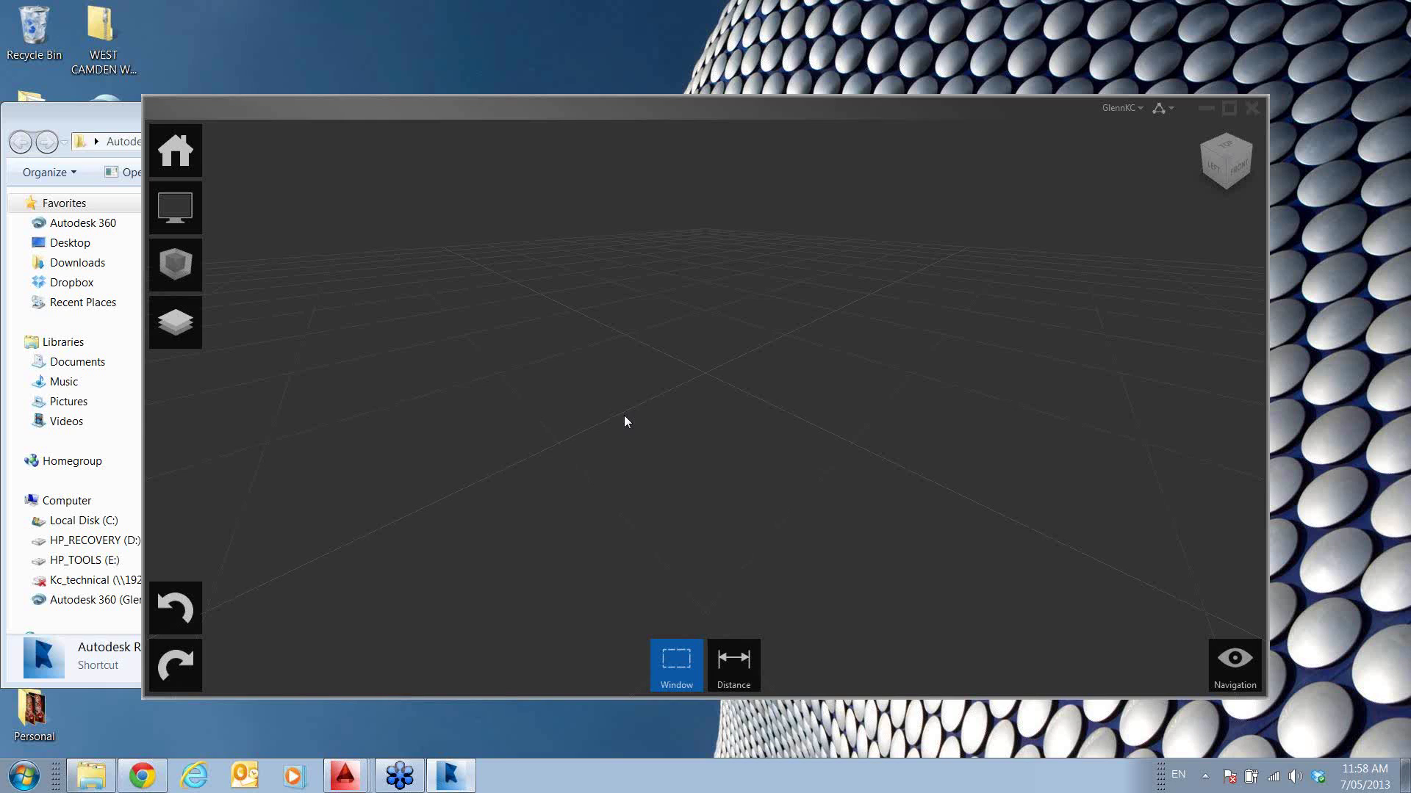
click(1252, 108)
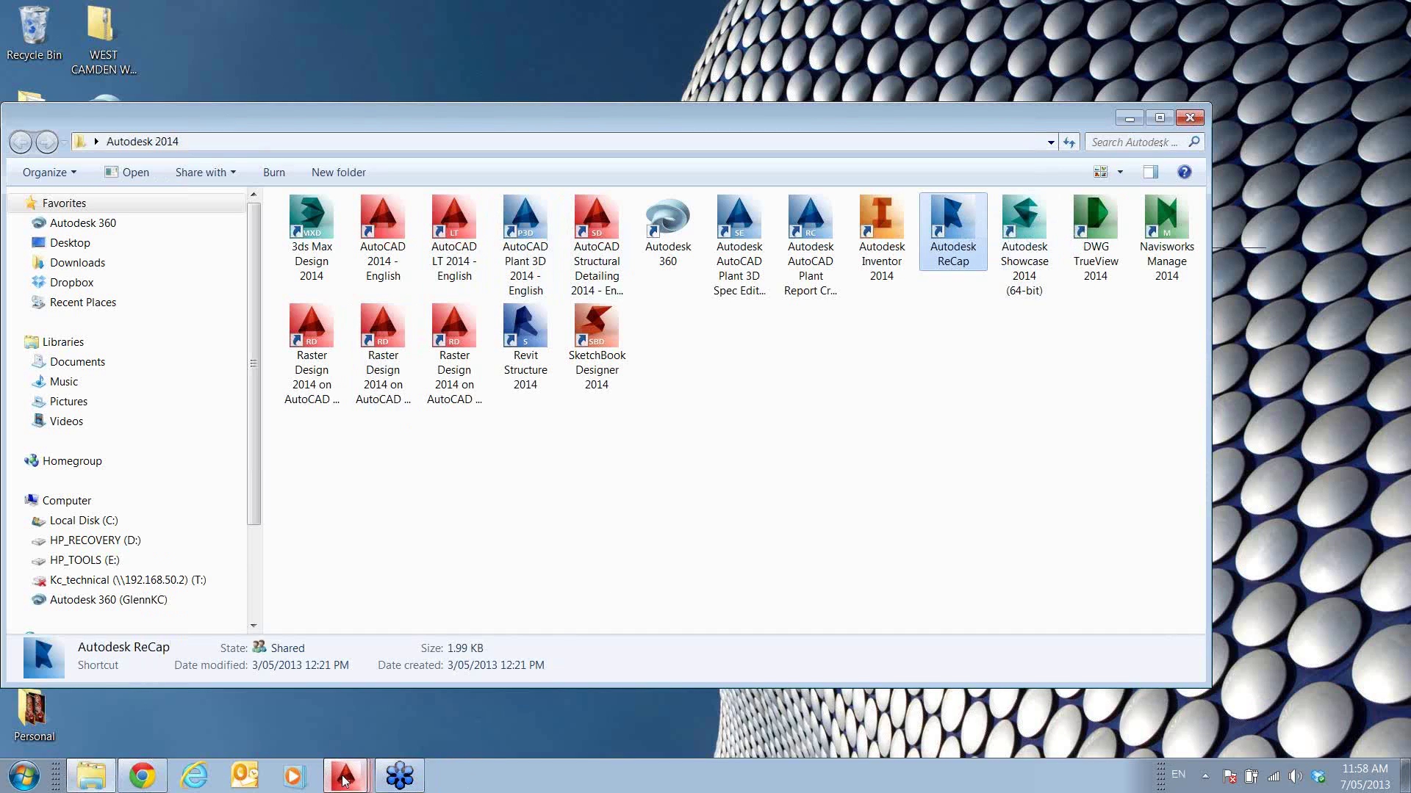
- Return to AutoCAD and create Drawing11 from the acadiso.dwt template
right_click(360, 790)
click(334, 662)
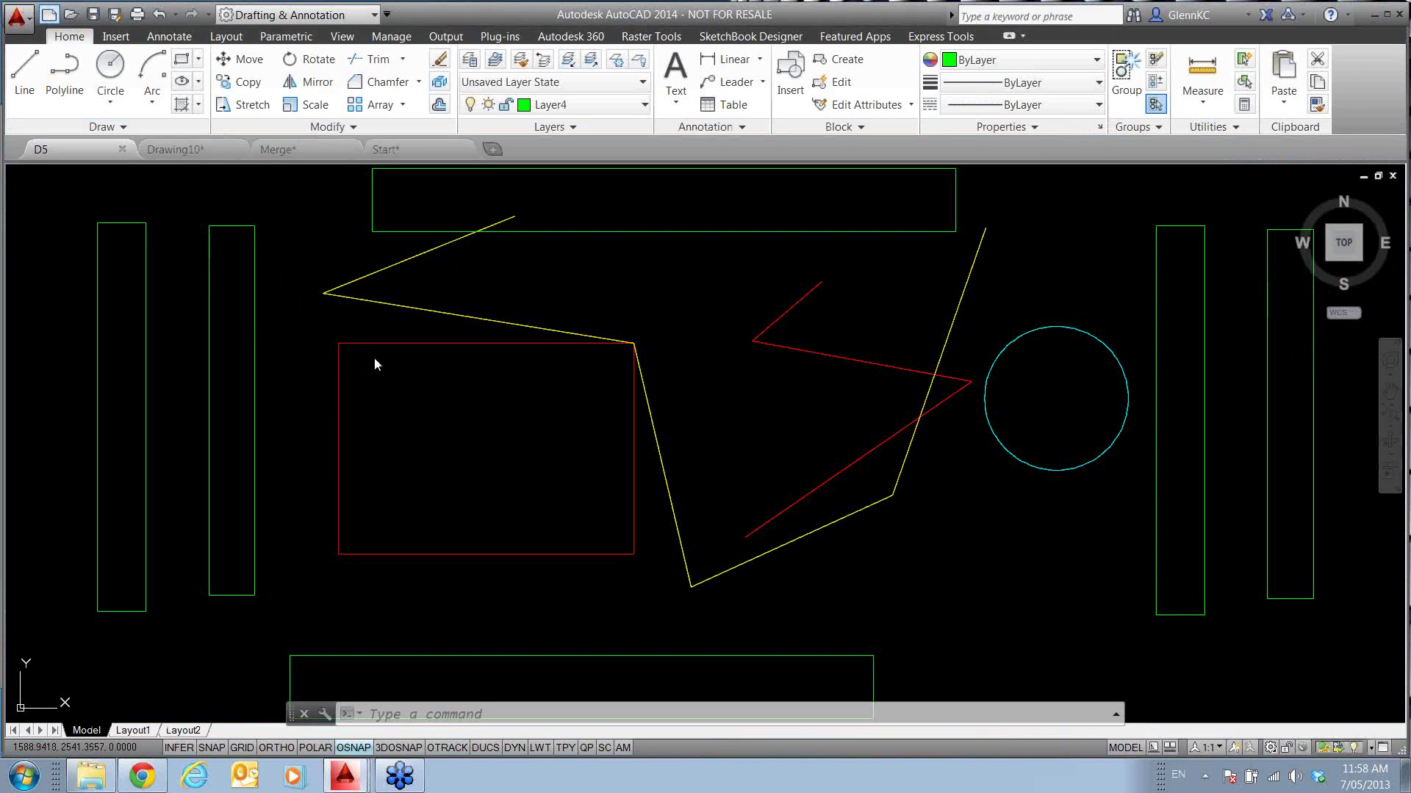
key(ctrl+n)
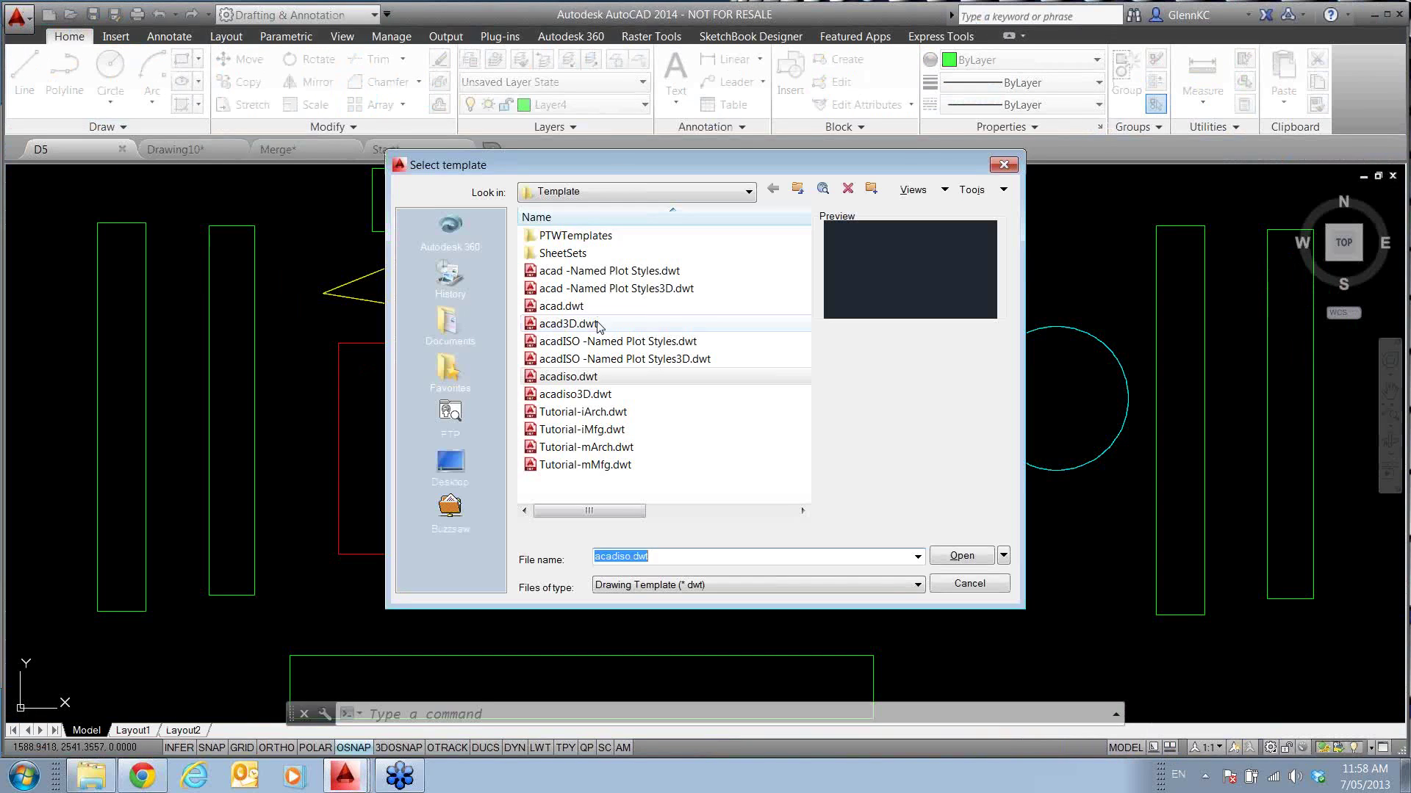
click(962, 556)
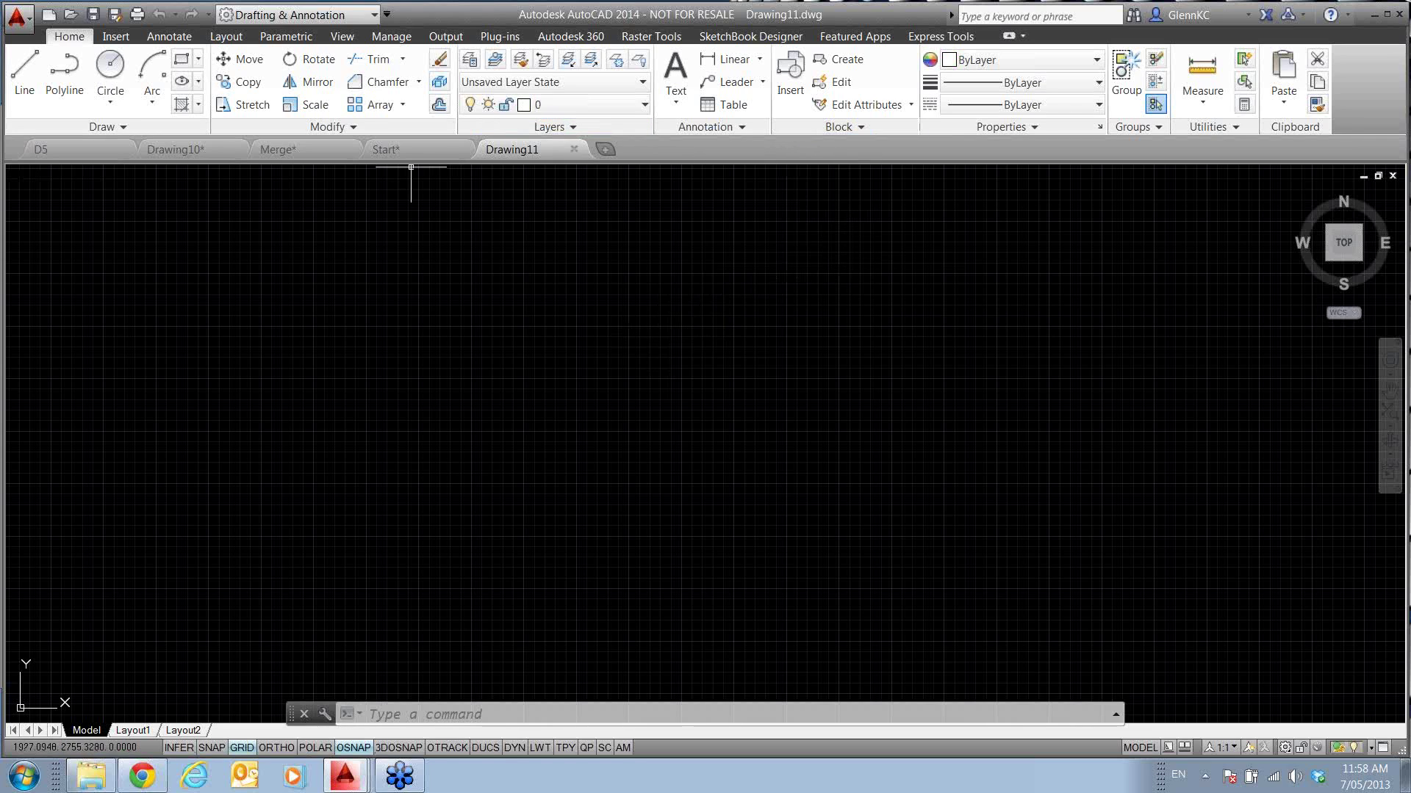
click(120, 40)
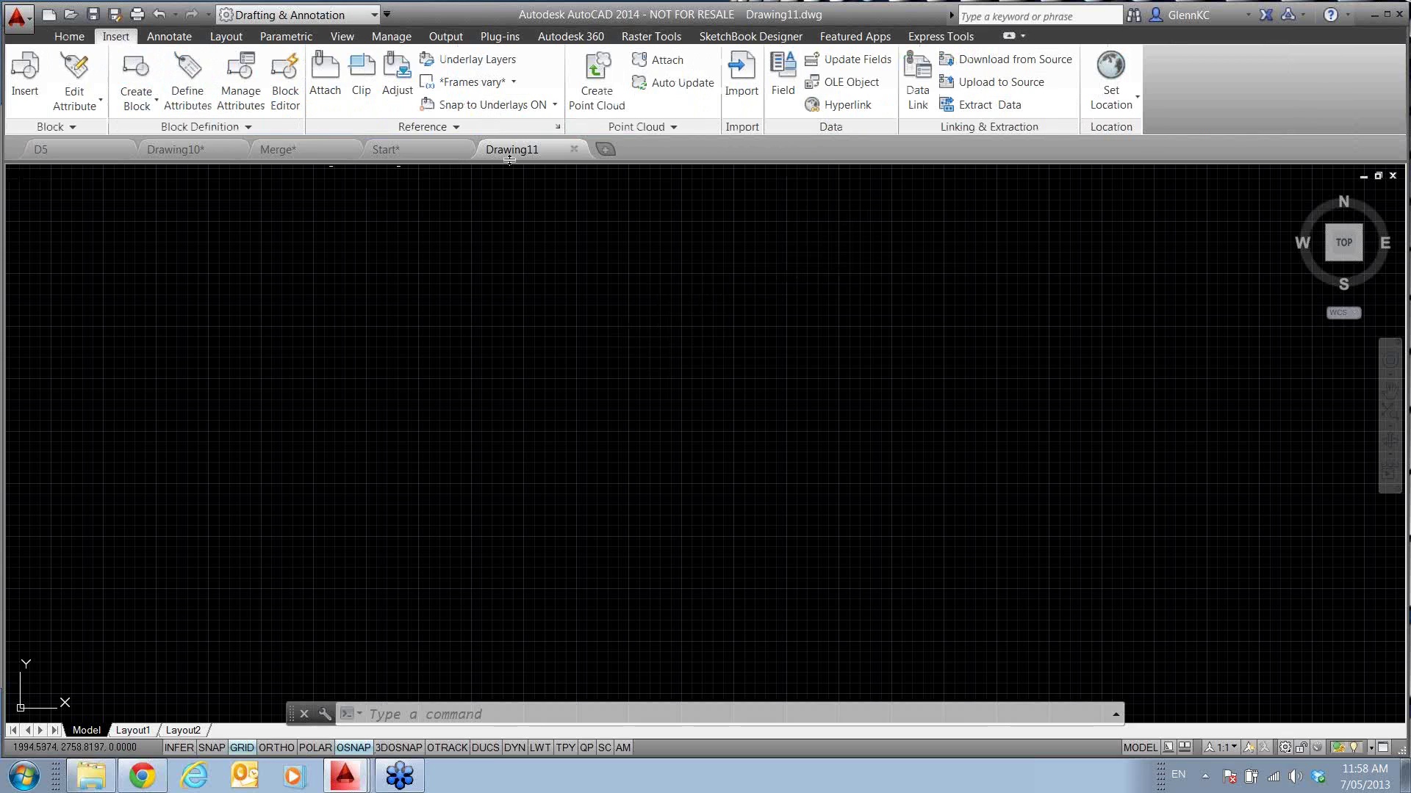
- Attach the Pump.rcp point cloud project, filtering files to *.rcp, and view it from Home
click(664, 59)
click(687, 585)
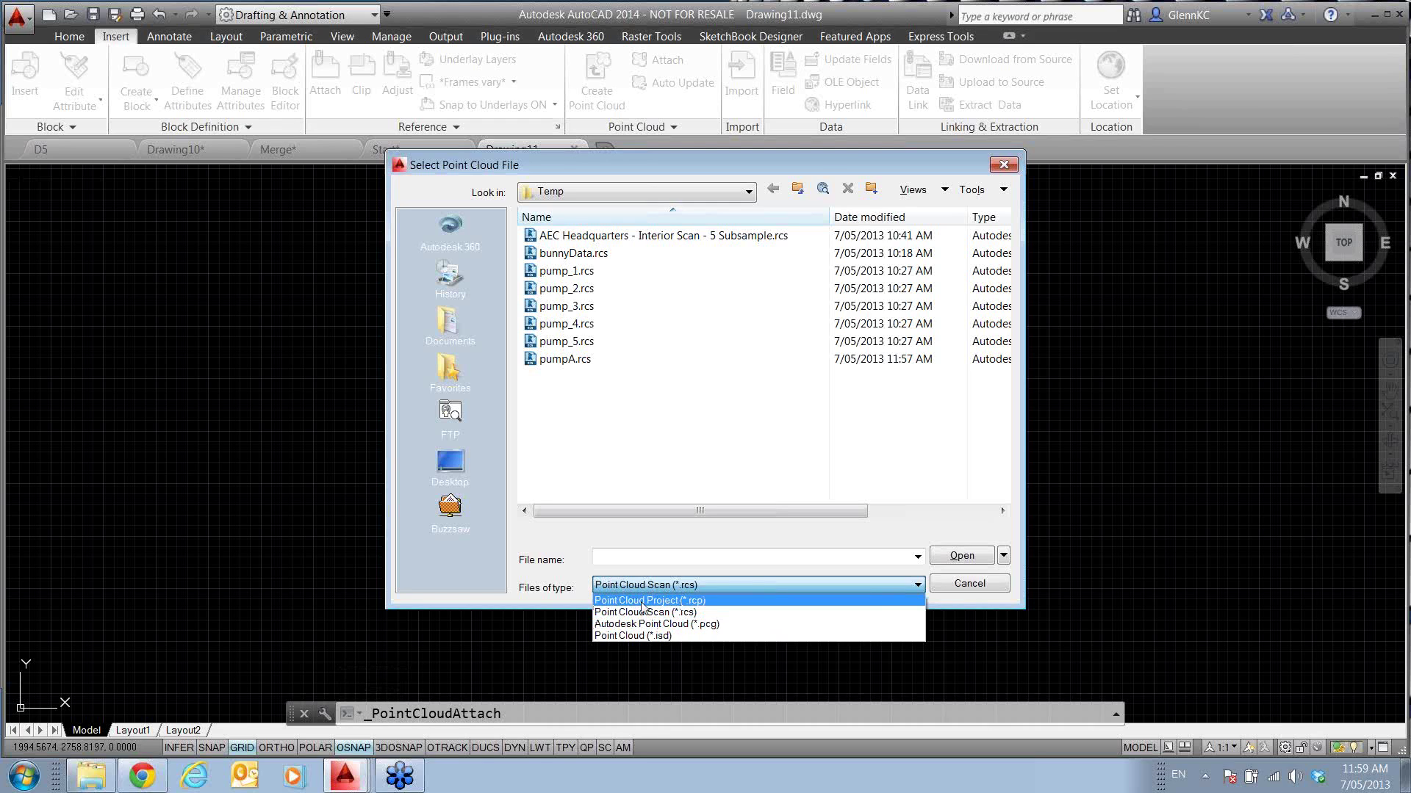
click(688, 604)
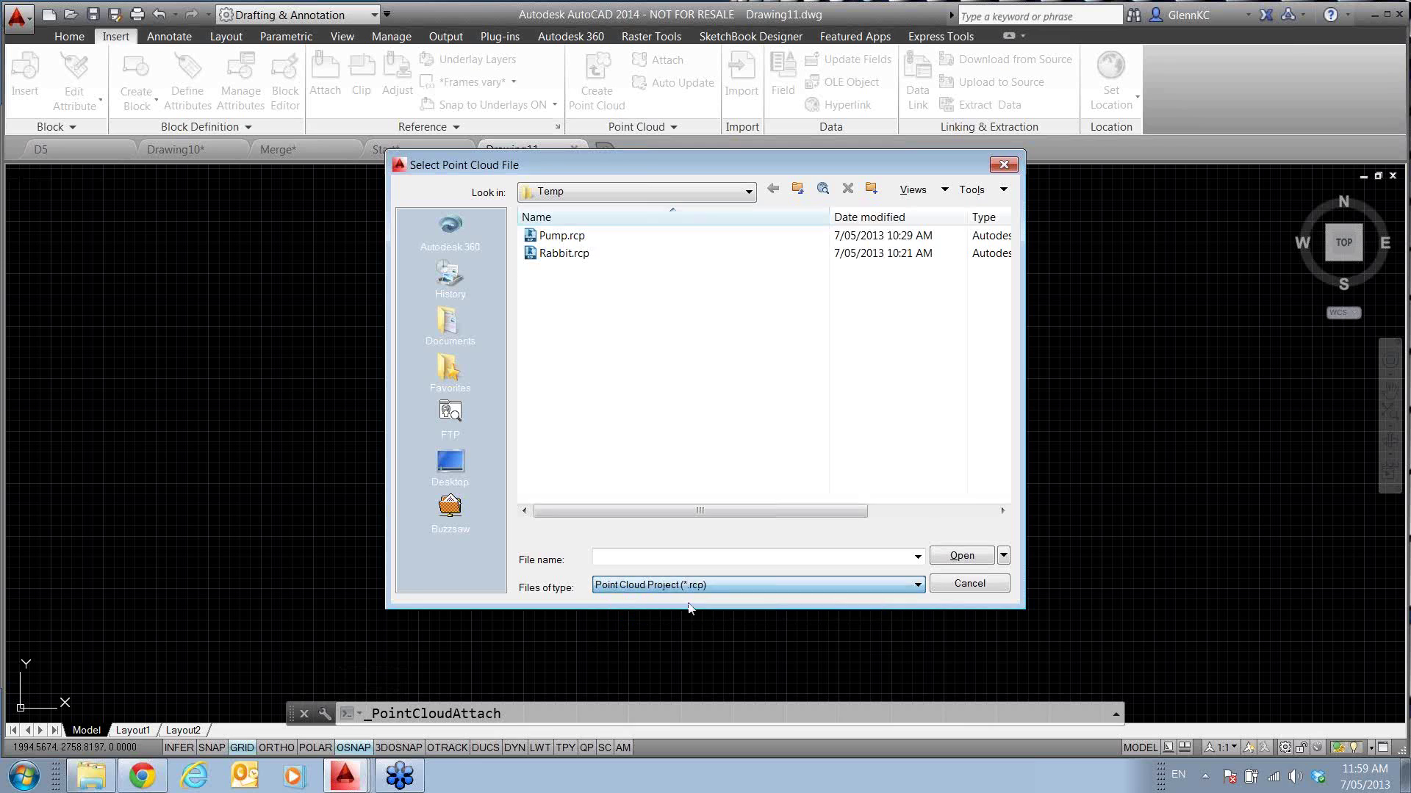
click(573, 237)
click(964, 556)
click(765, 519)
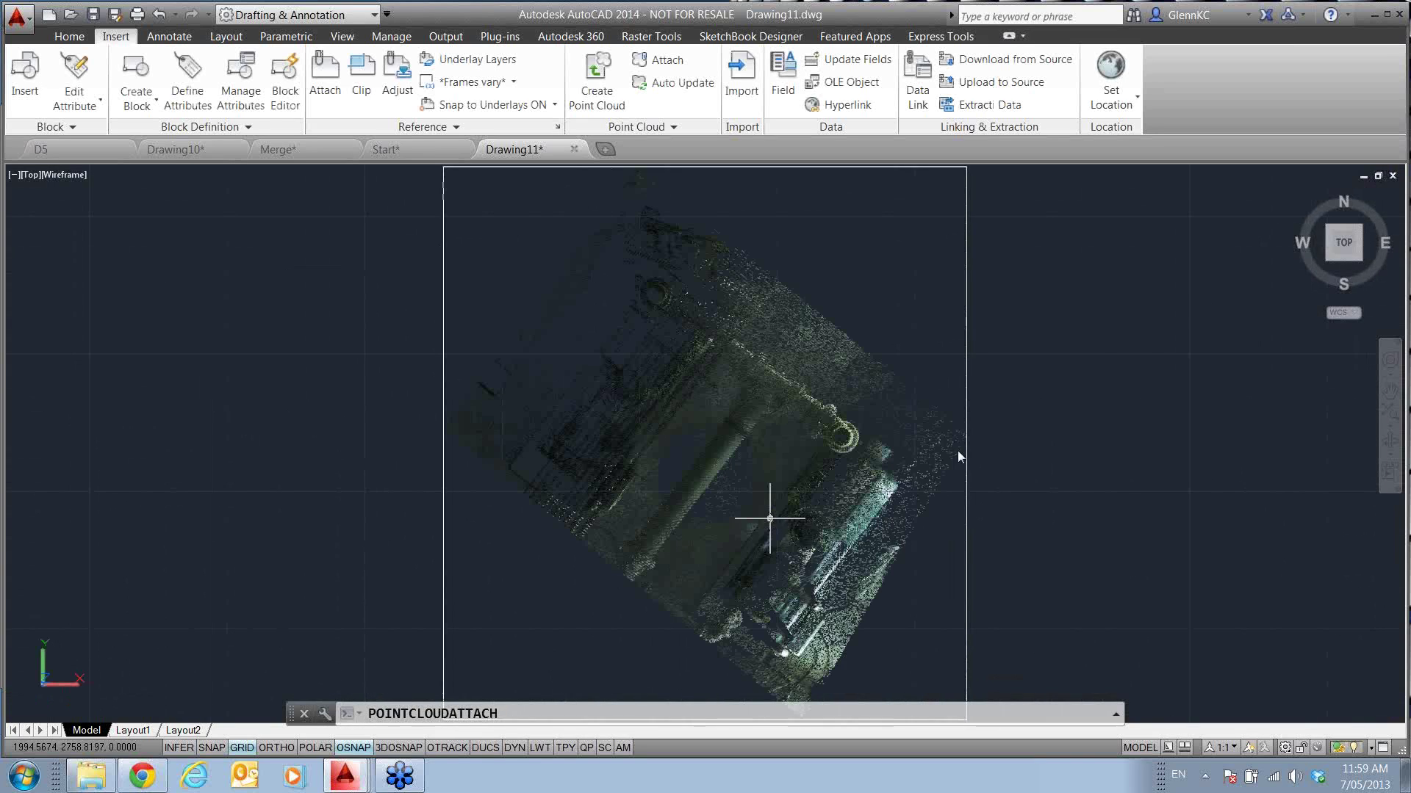
click(1296, 193)
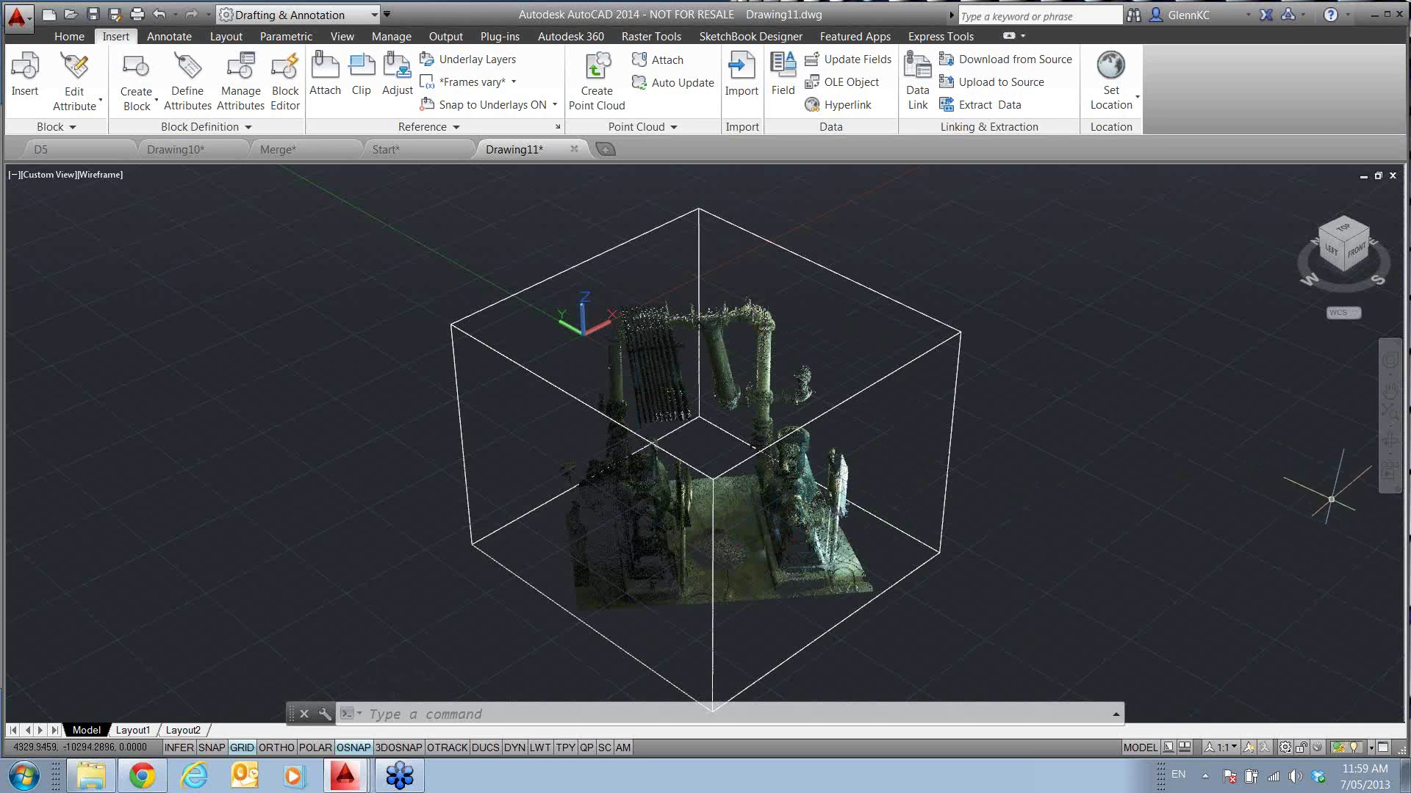
- View the pump point cloud from the Top, north up, in parallel projection
click(1390, 439)
drag(637, 490, 643, 449)
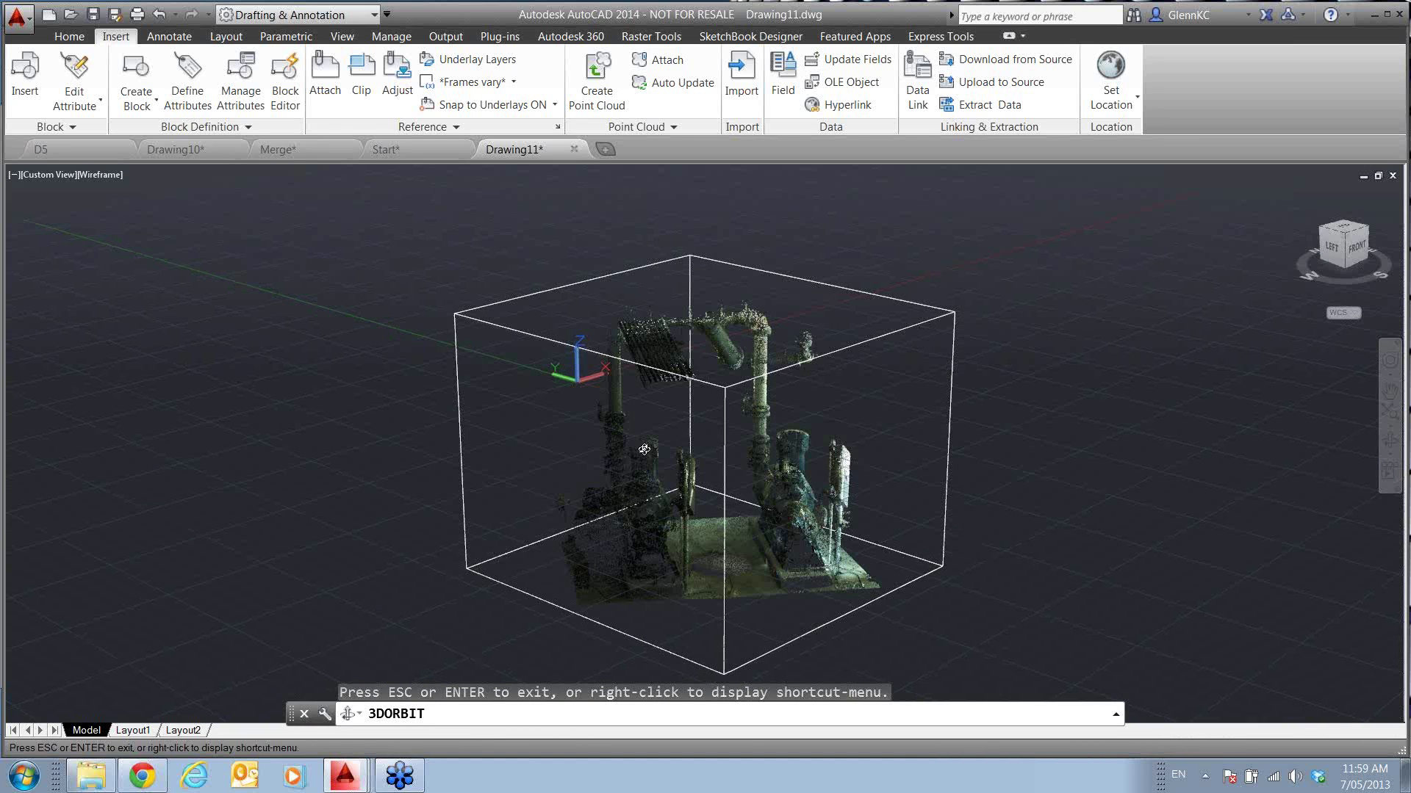
click(1349, 232)
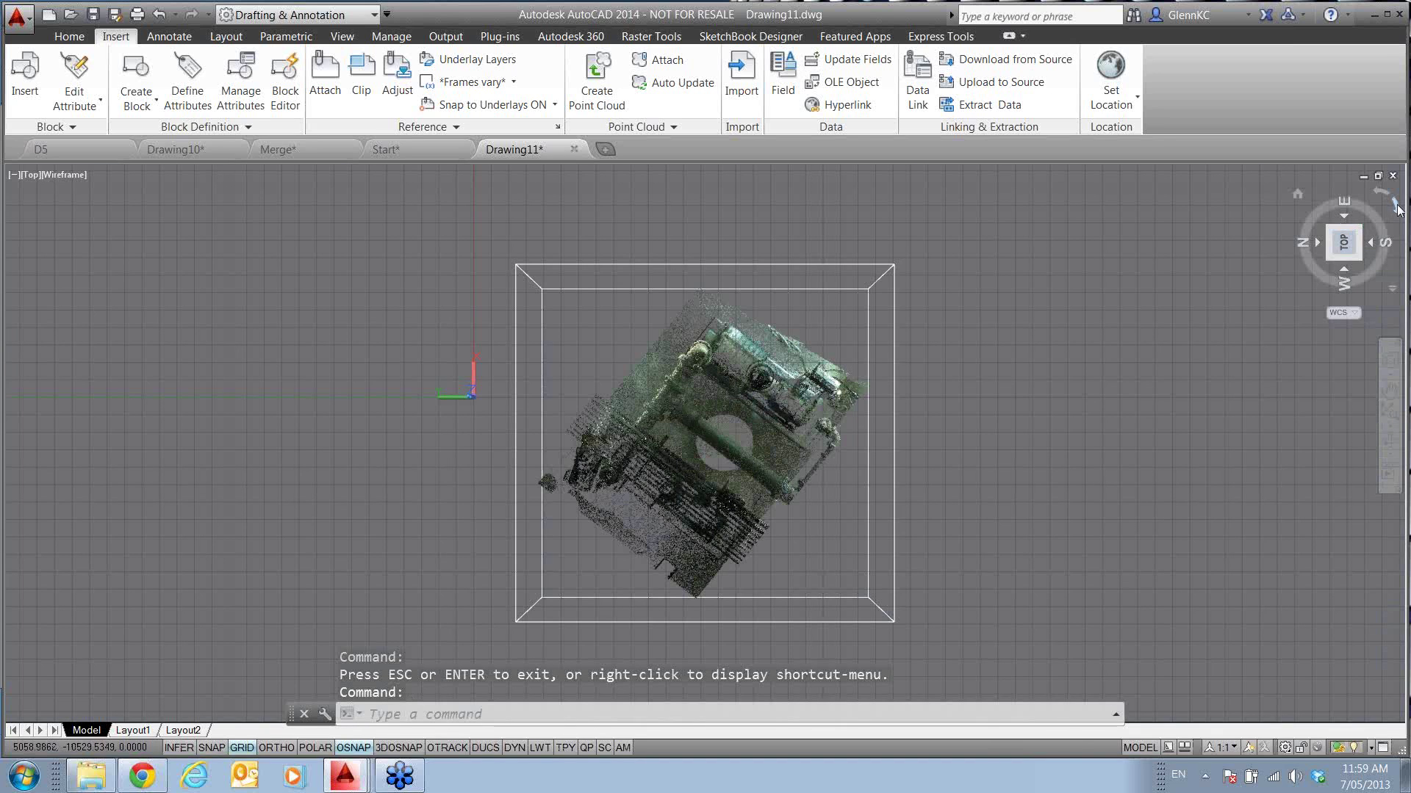
click(1396, 211)
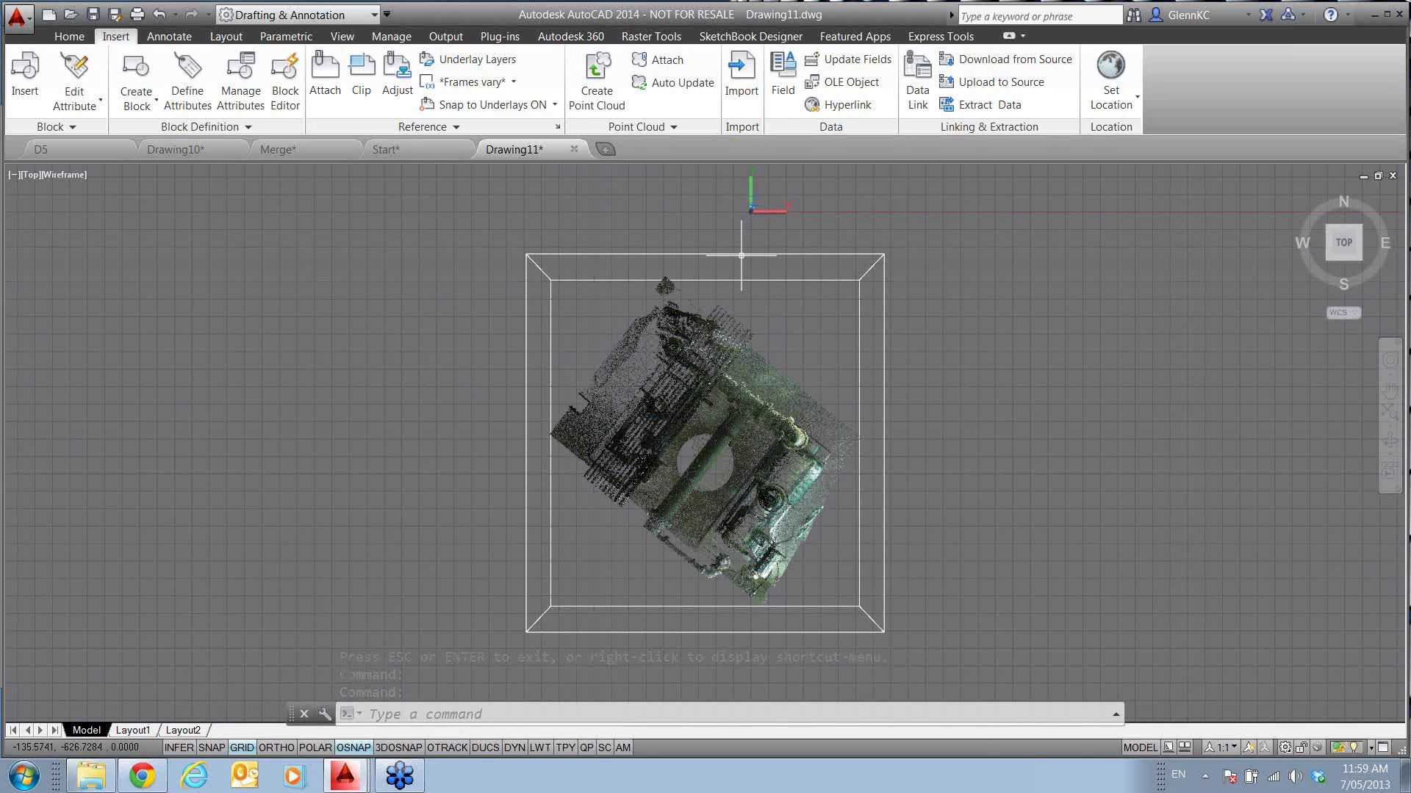
right_click(1331, 254)
click(1247, 277)
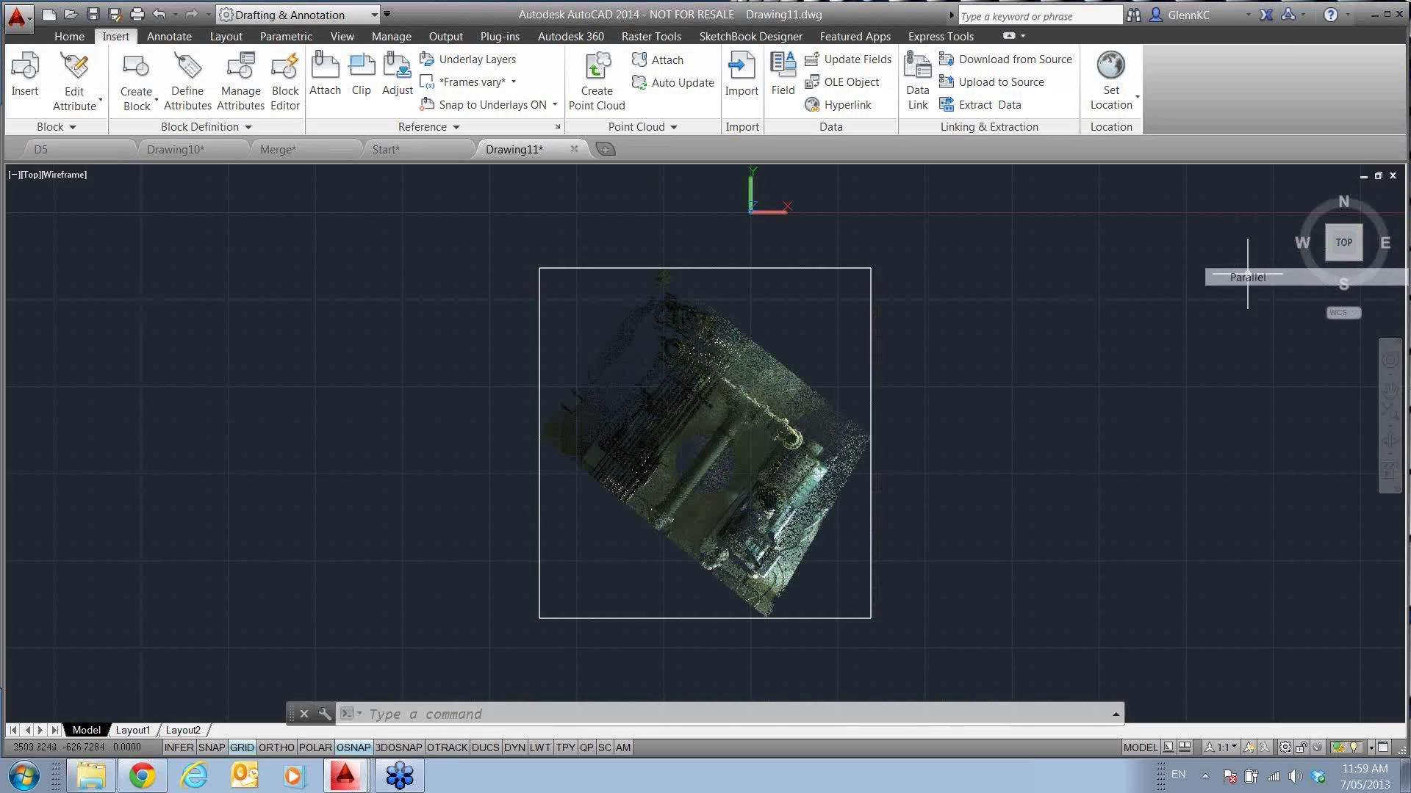
- Clip the point cloud with a five-corner polygon drawn around the pump
click(871, 292)
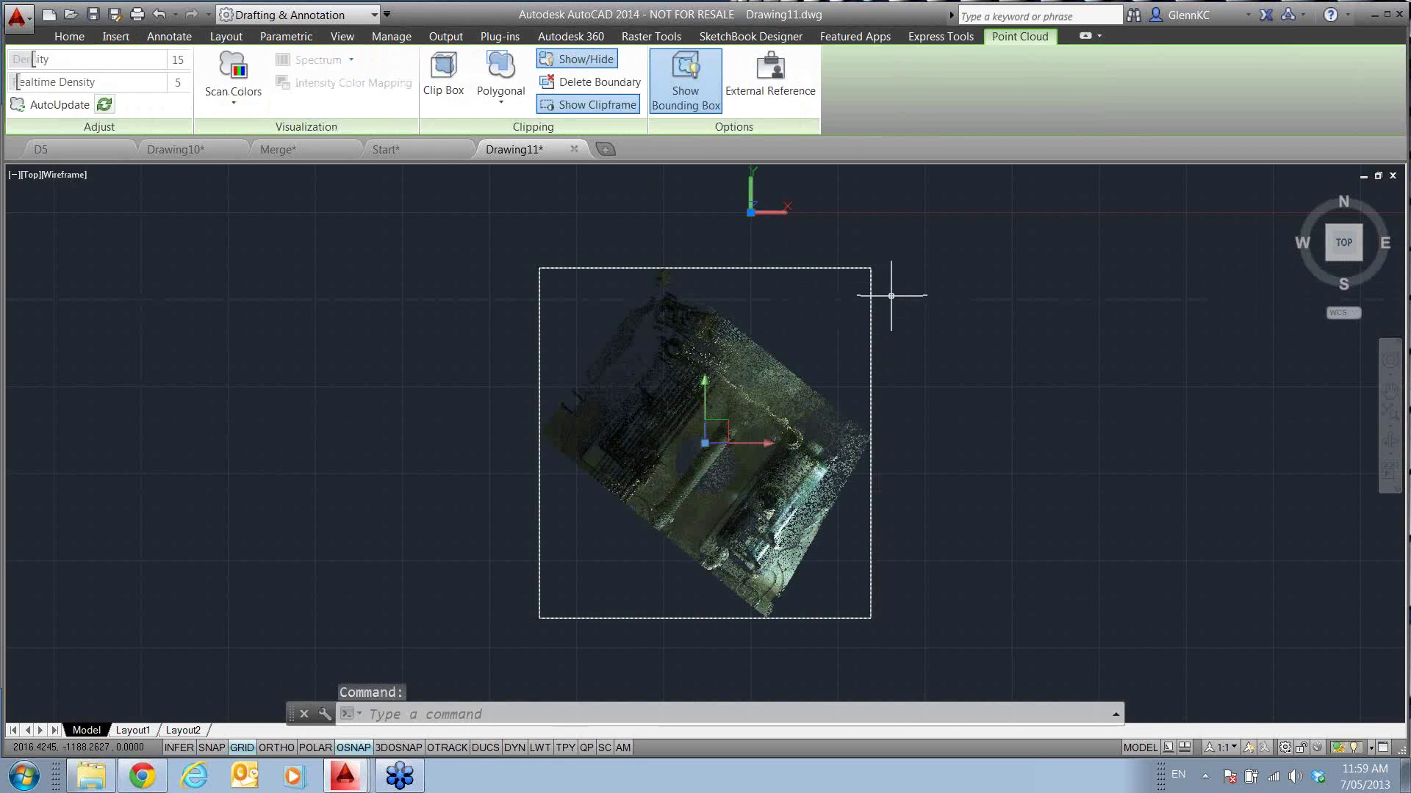
click(506, 106)
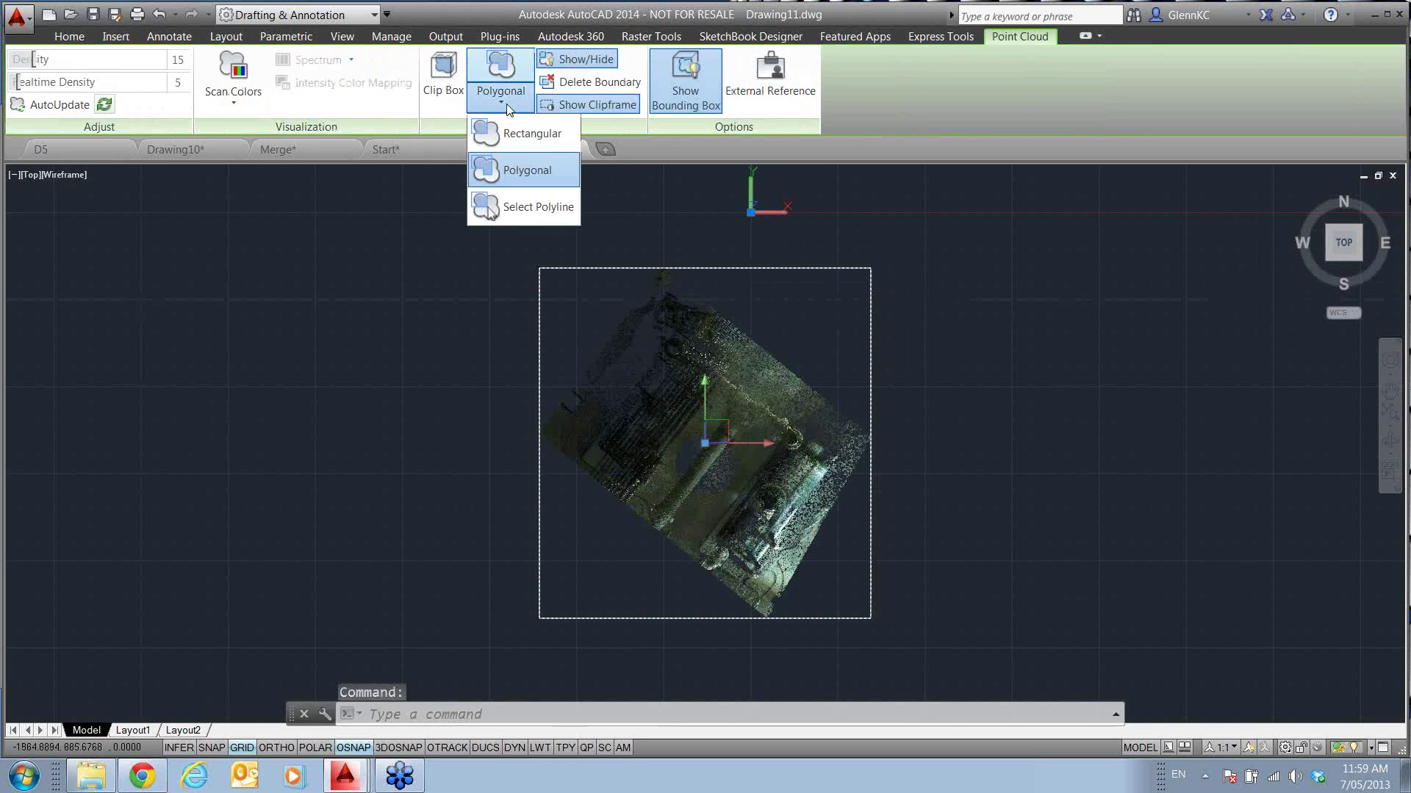
click(518, 175)
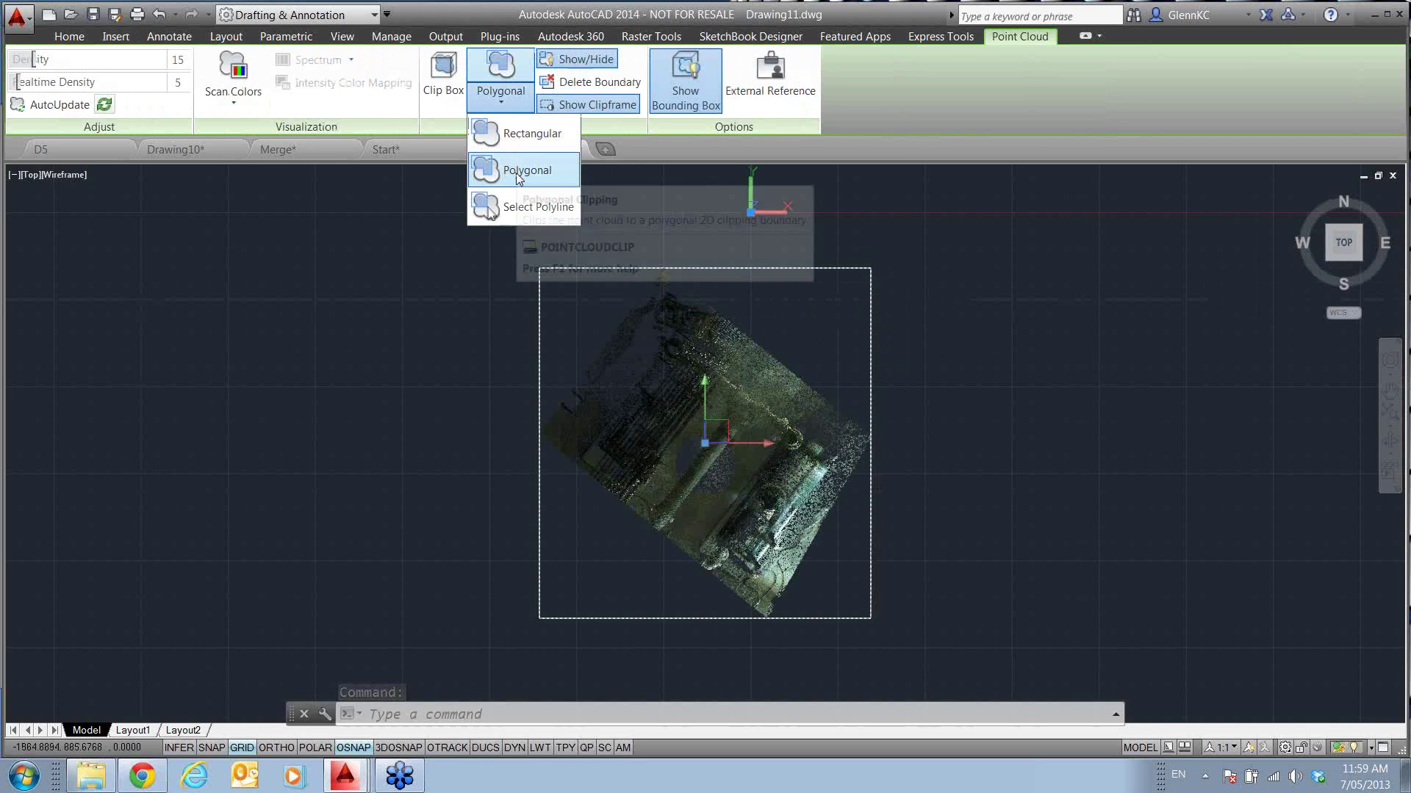
click(800, 396)
click(673, 552)
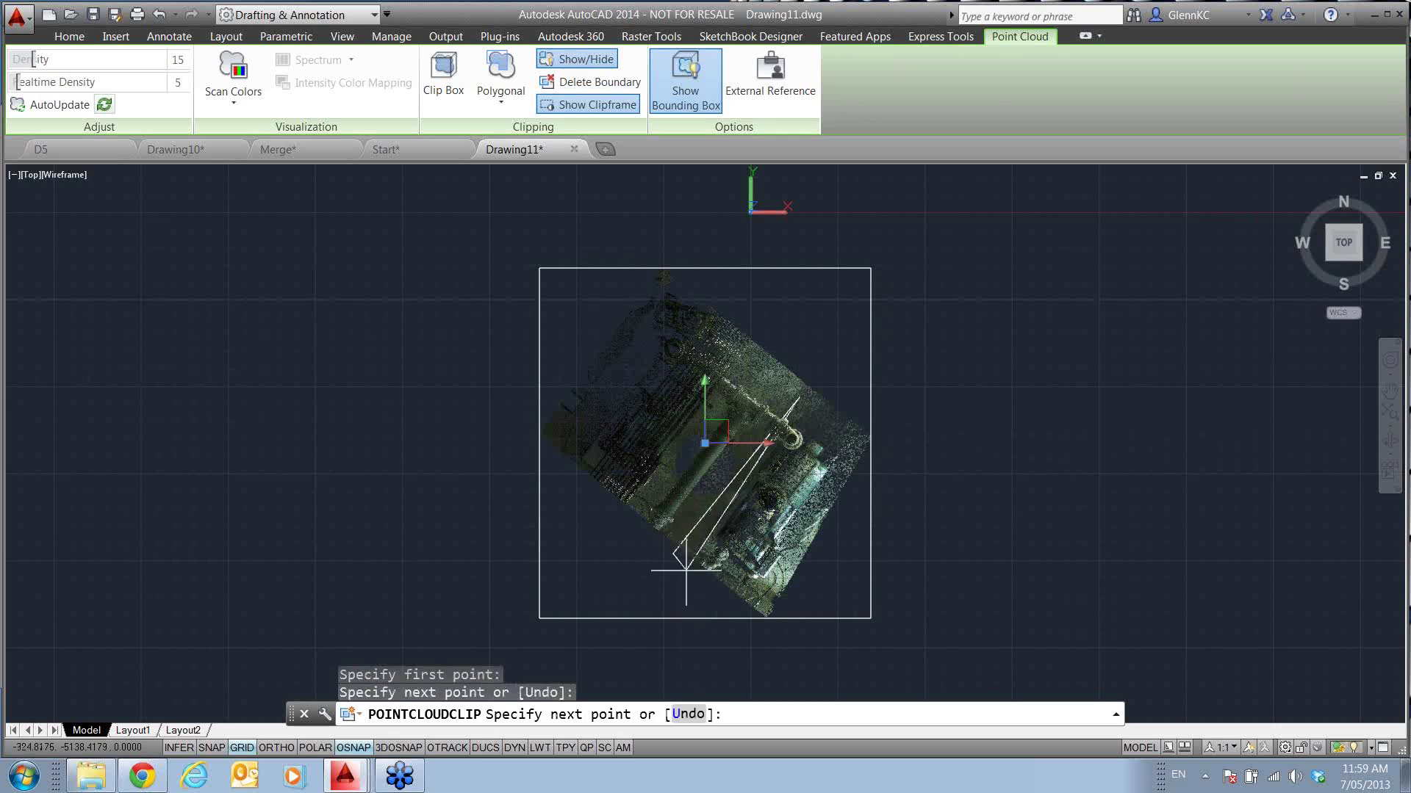
click(757, 616)
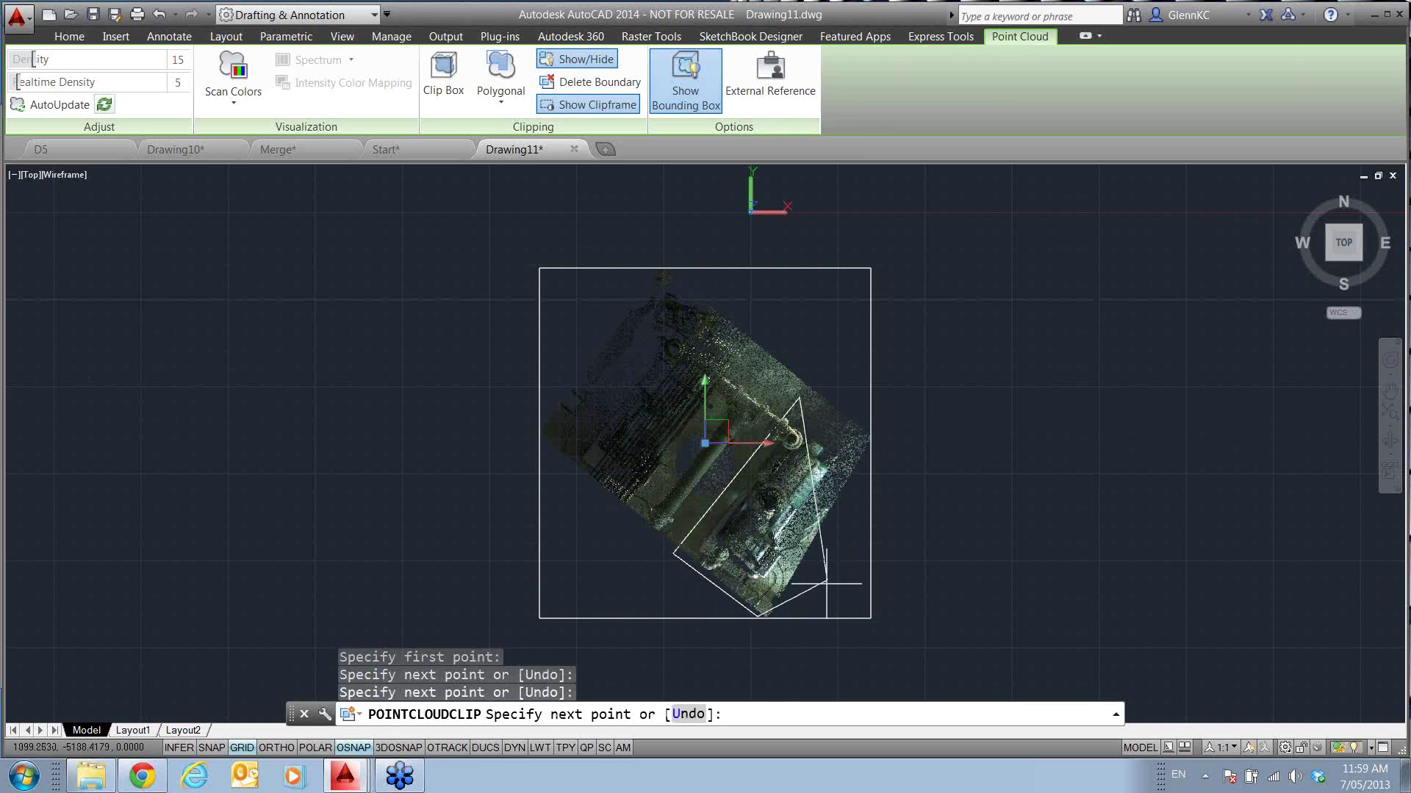
click(828, 584)
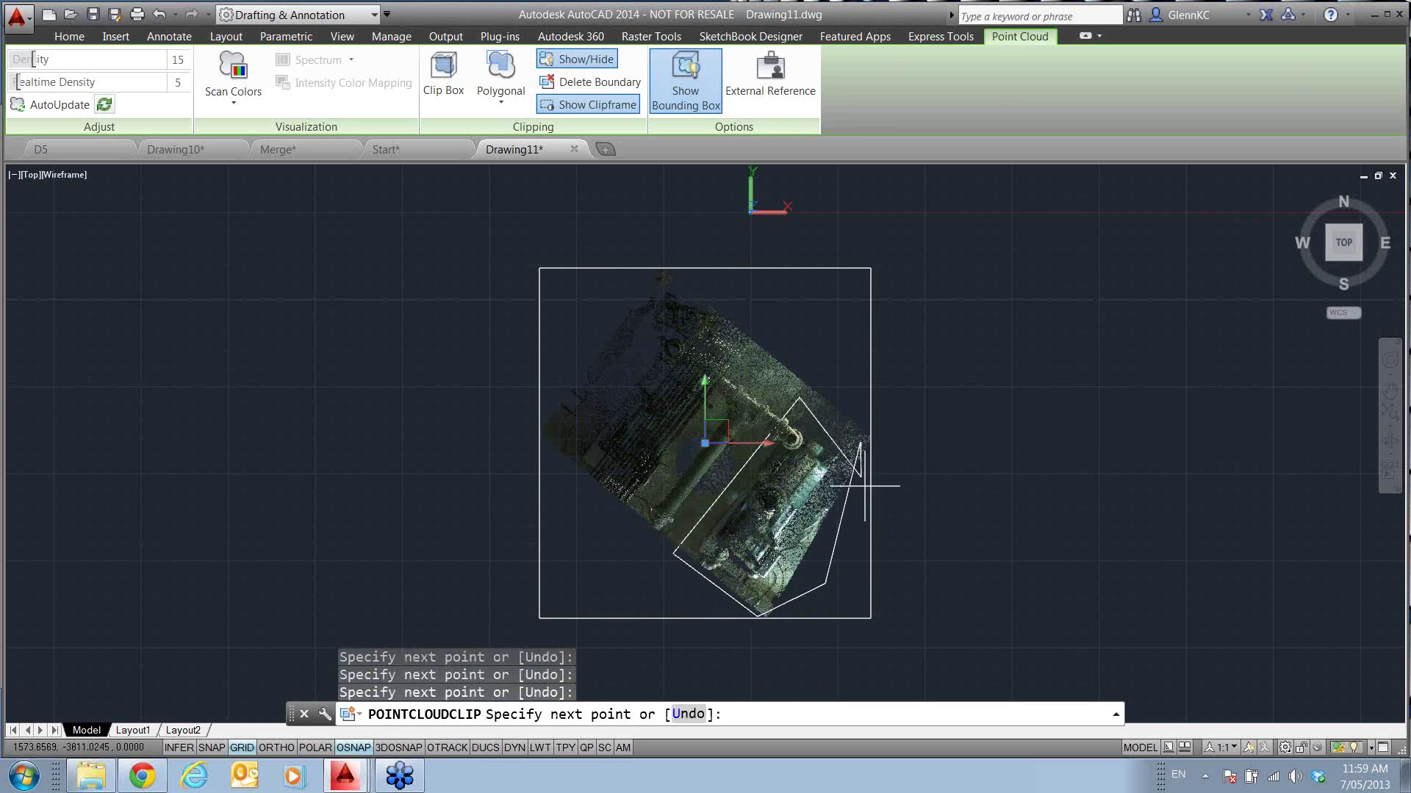
click(860, 443)
key(Return)
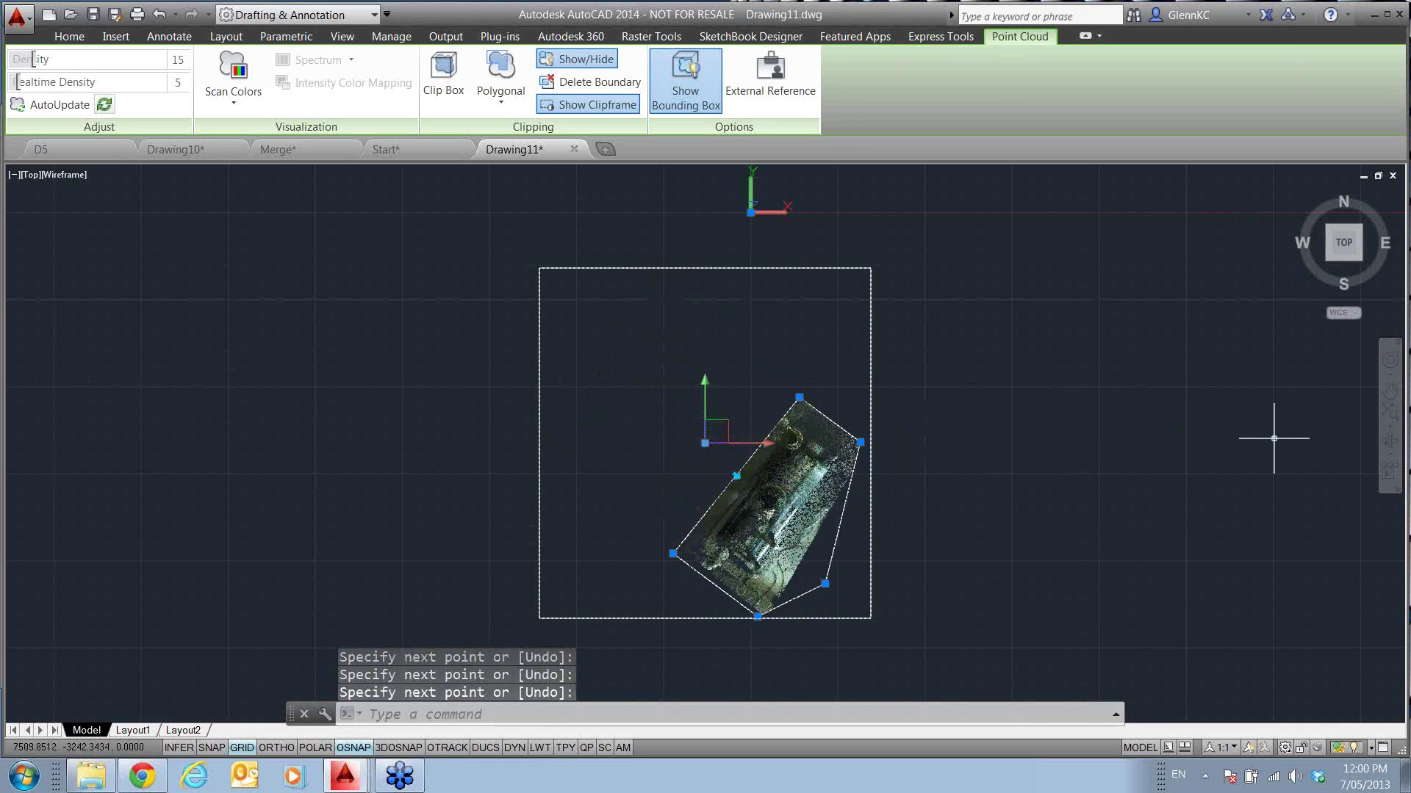
- Return to the Home 3D view and reselect the clipped point cloud
click(1298, 192)
click(1117, 377)
key(Escape)
key(Escape)
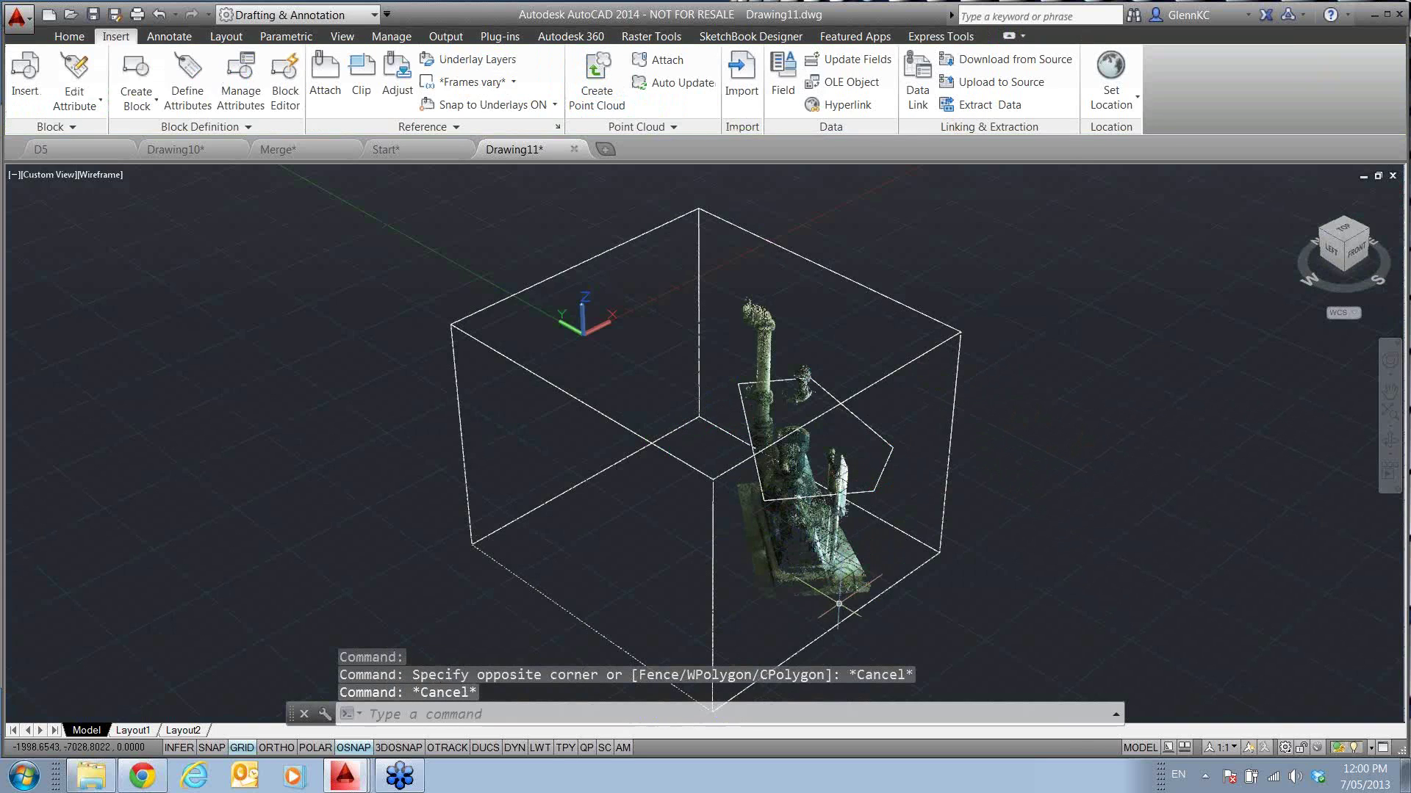
click(944, 338)
- Turn off the pump point cloud's clip frame, then minimize AutoCAD
click(591, 111)
key(Escape)
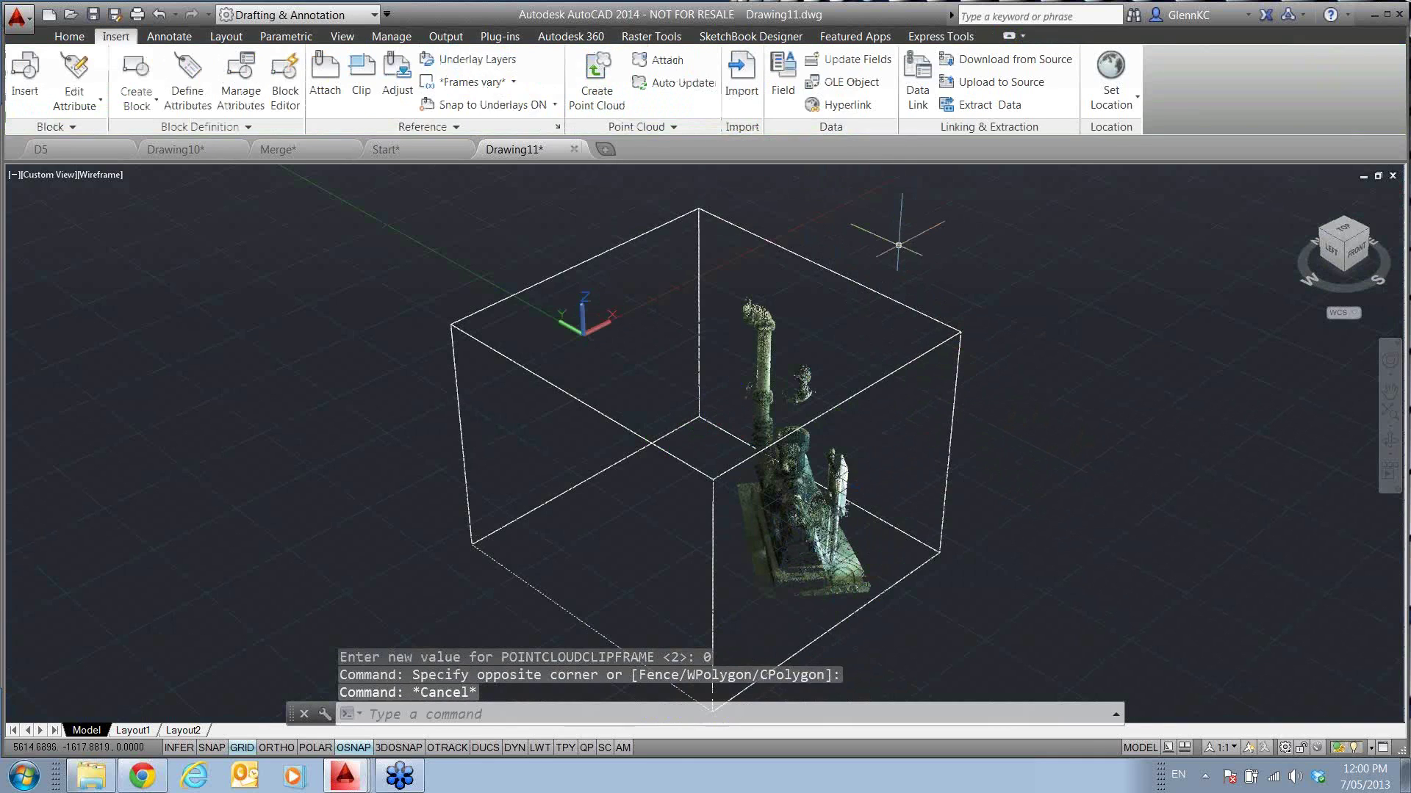
click(760, 238)
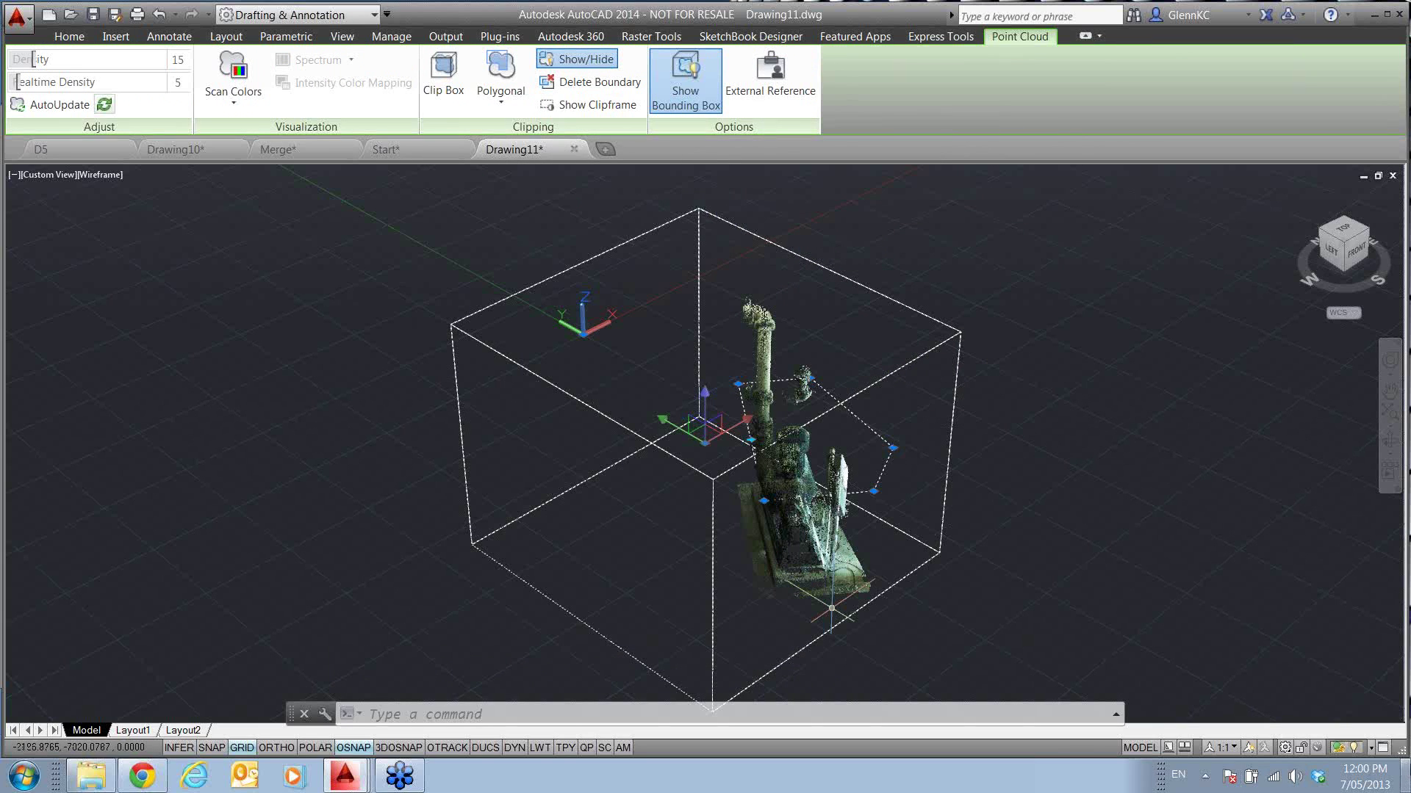
click(1404, 785)
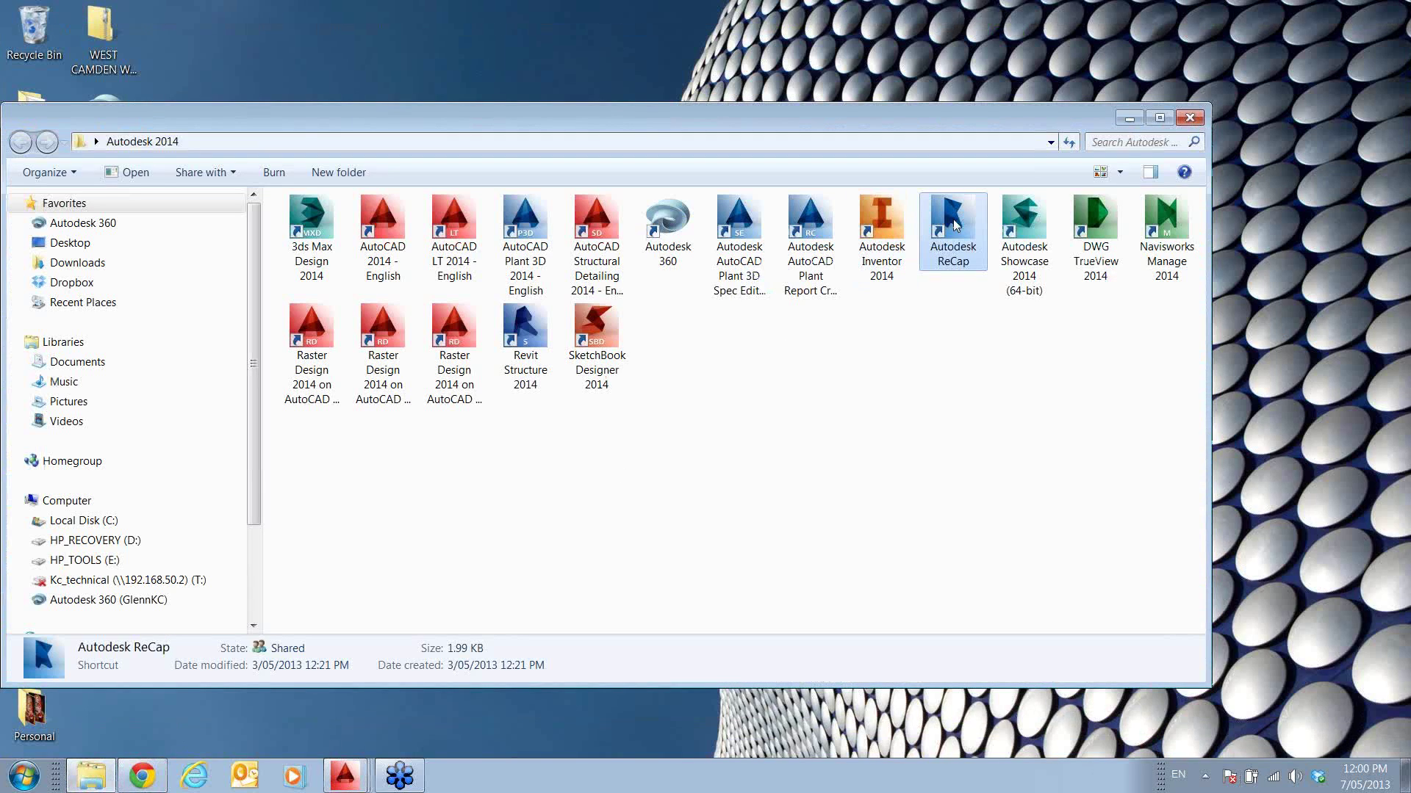
- Launch ReCap, start a new project and review the scan file formats without importing
double_click(953, 224)
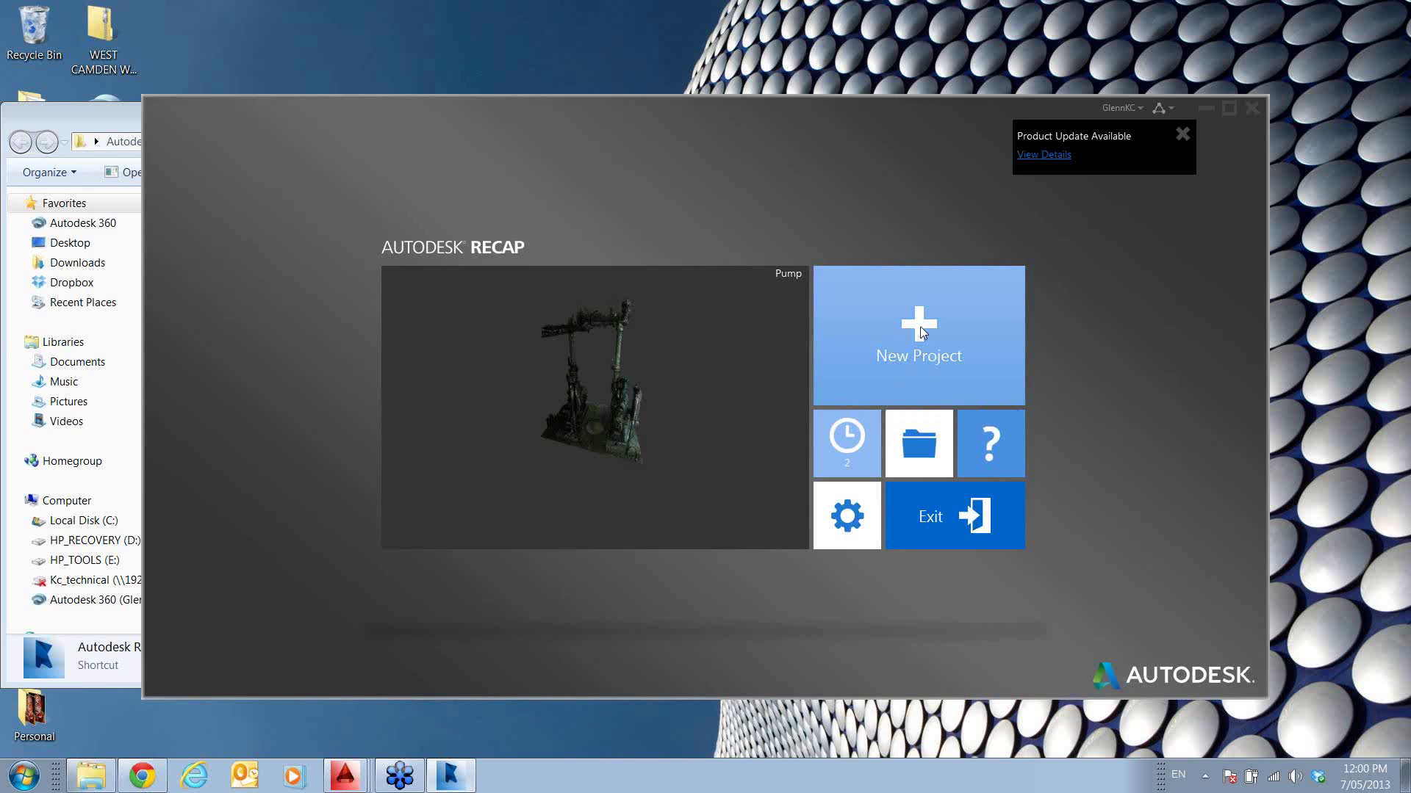
click(918, 327)
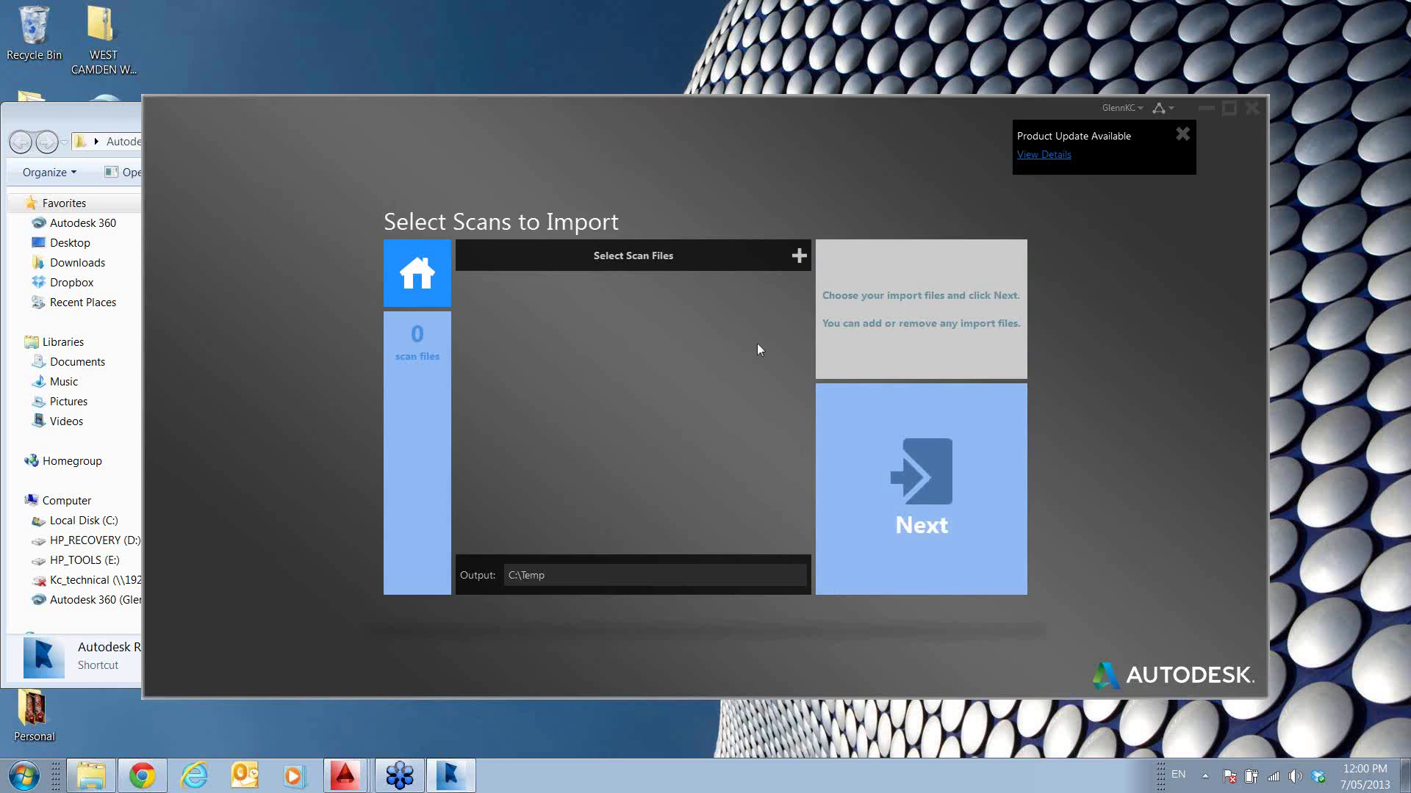
click(796, 255)
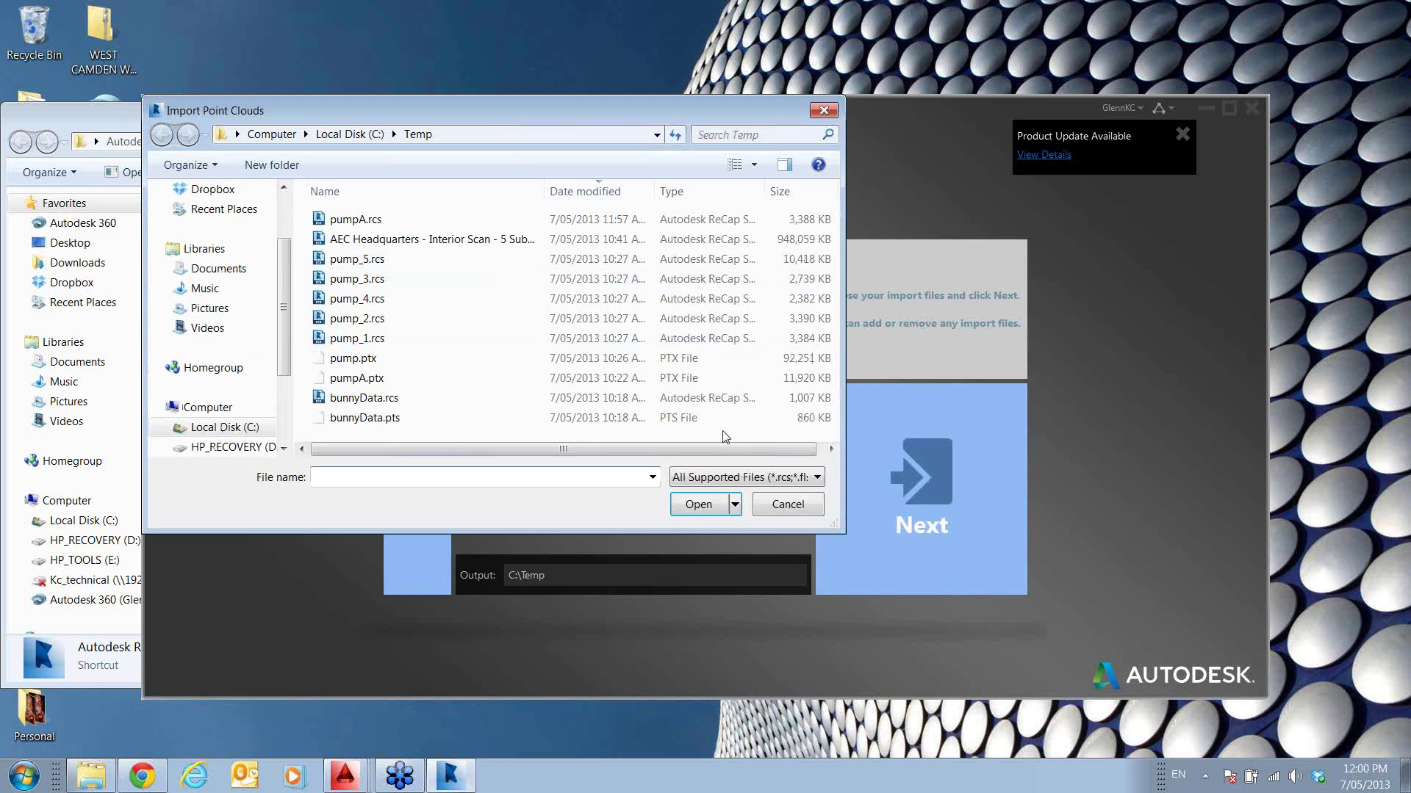
click(816, 477)
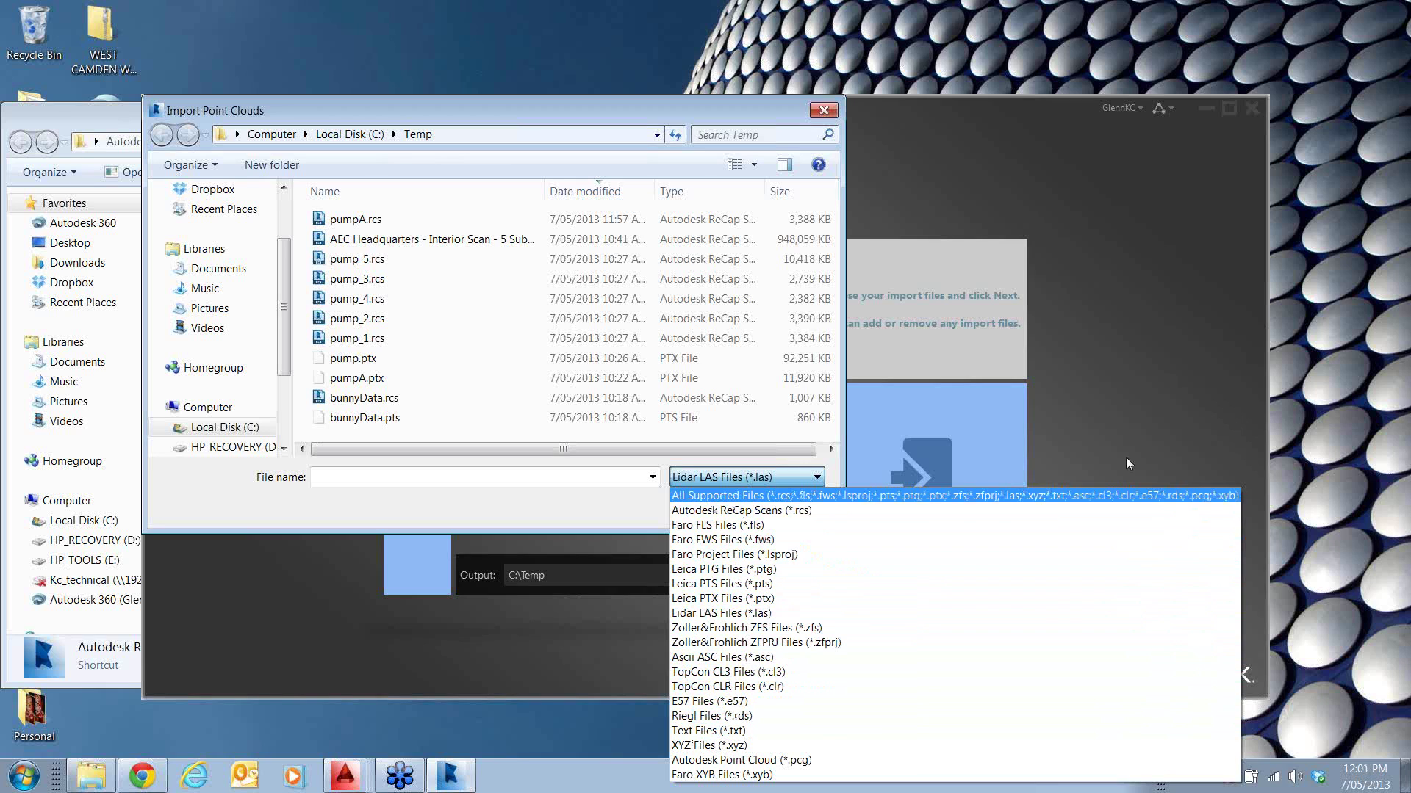
click(824, 111)
click(825, 110)
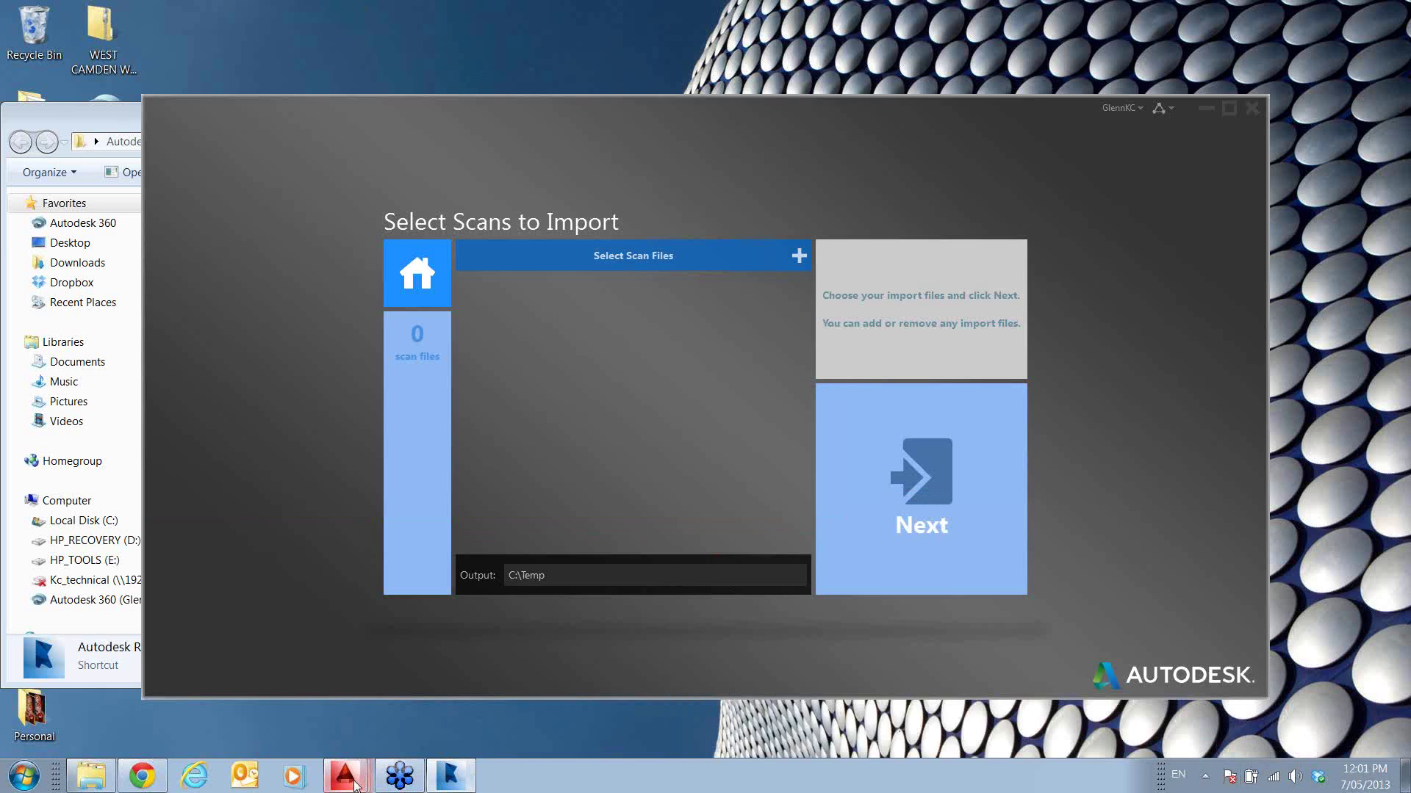
- Open Start.dwg from the taskbar jump list, then switch to Drawing11 and select the pump cloud
right_click(369, 778)
click(337, 710)
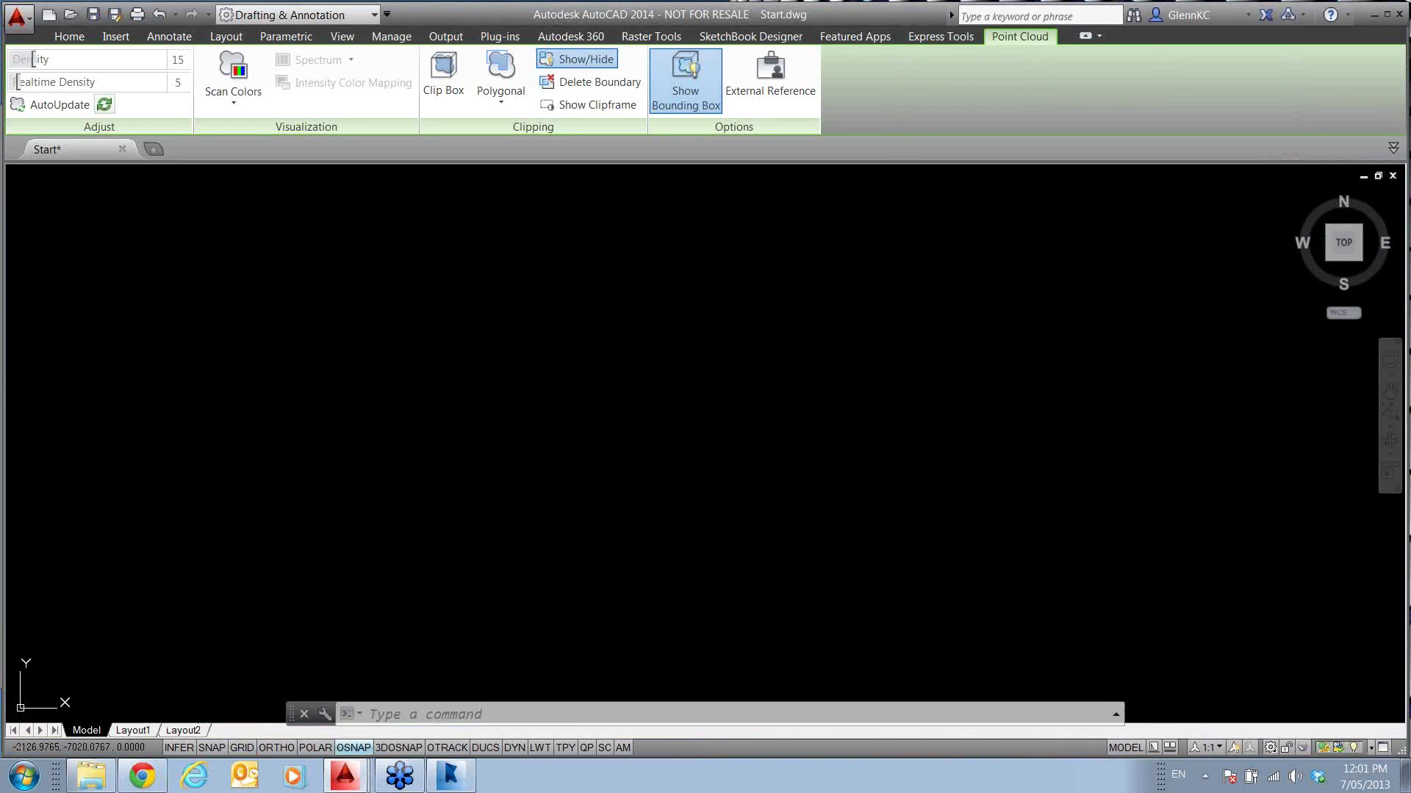
click(529, 150)
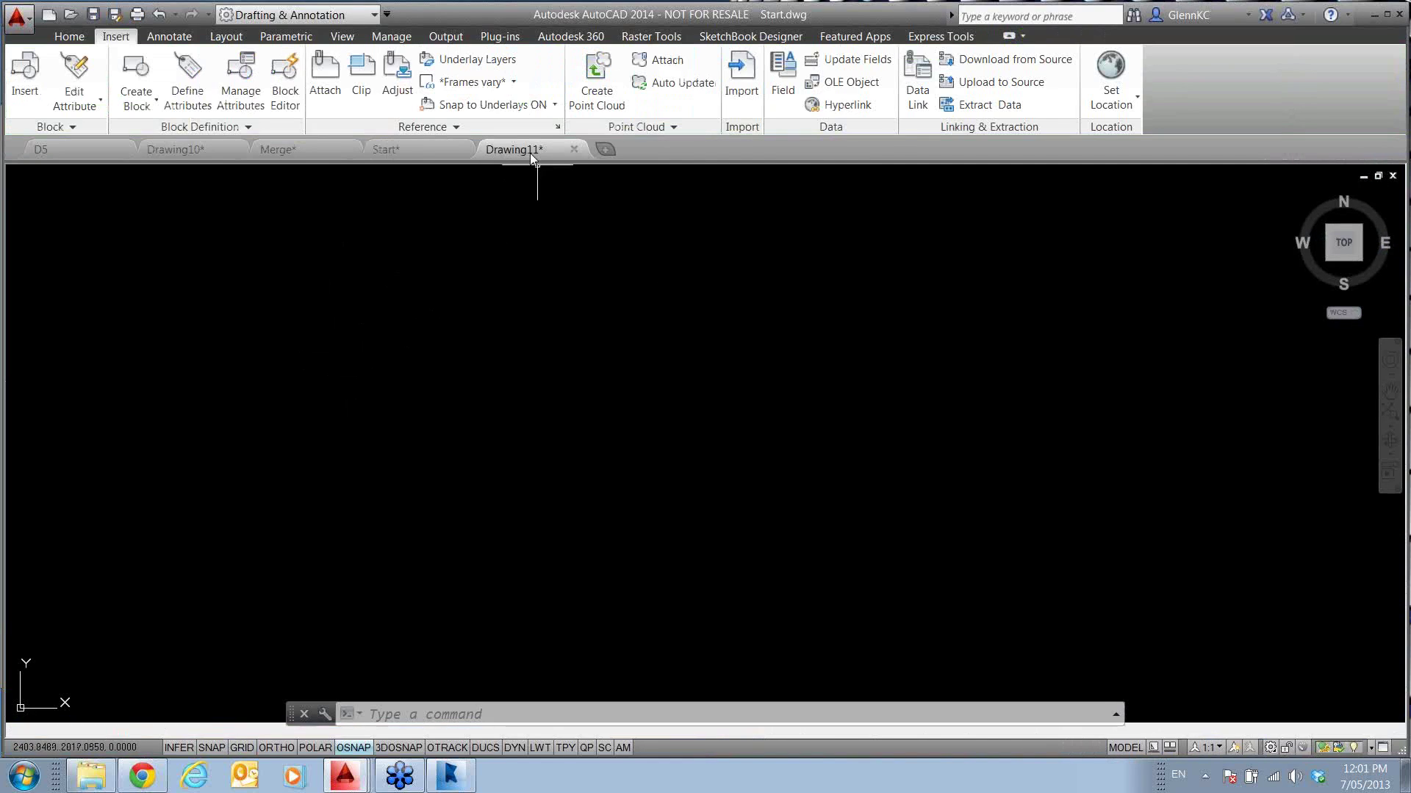
click(486, 429)
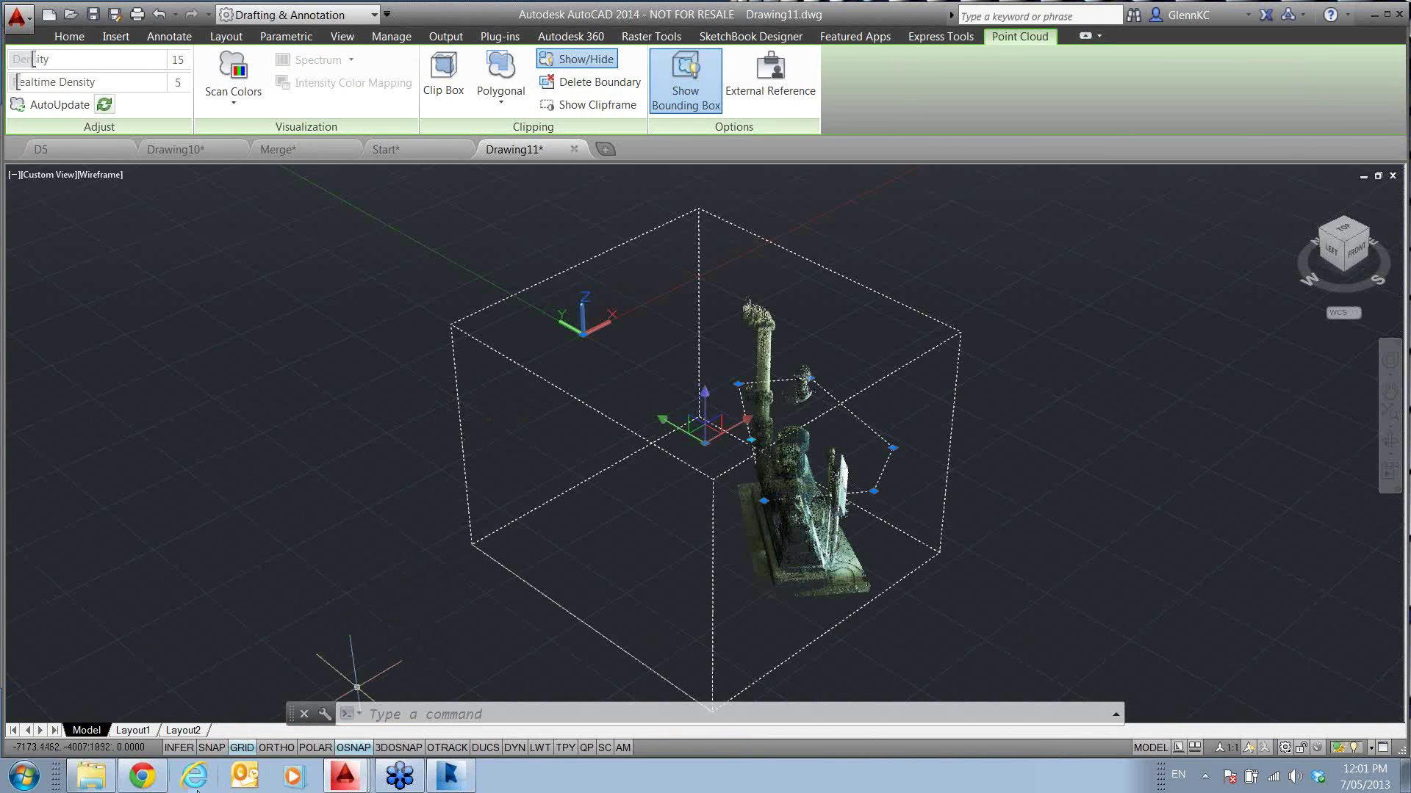
- Browse the Autodesk 2014 shortcuts folder in Explorer, then go back to AutoCAD
click(122, 783)
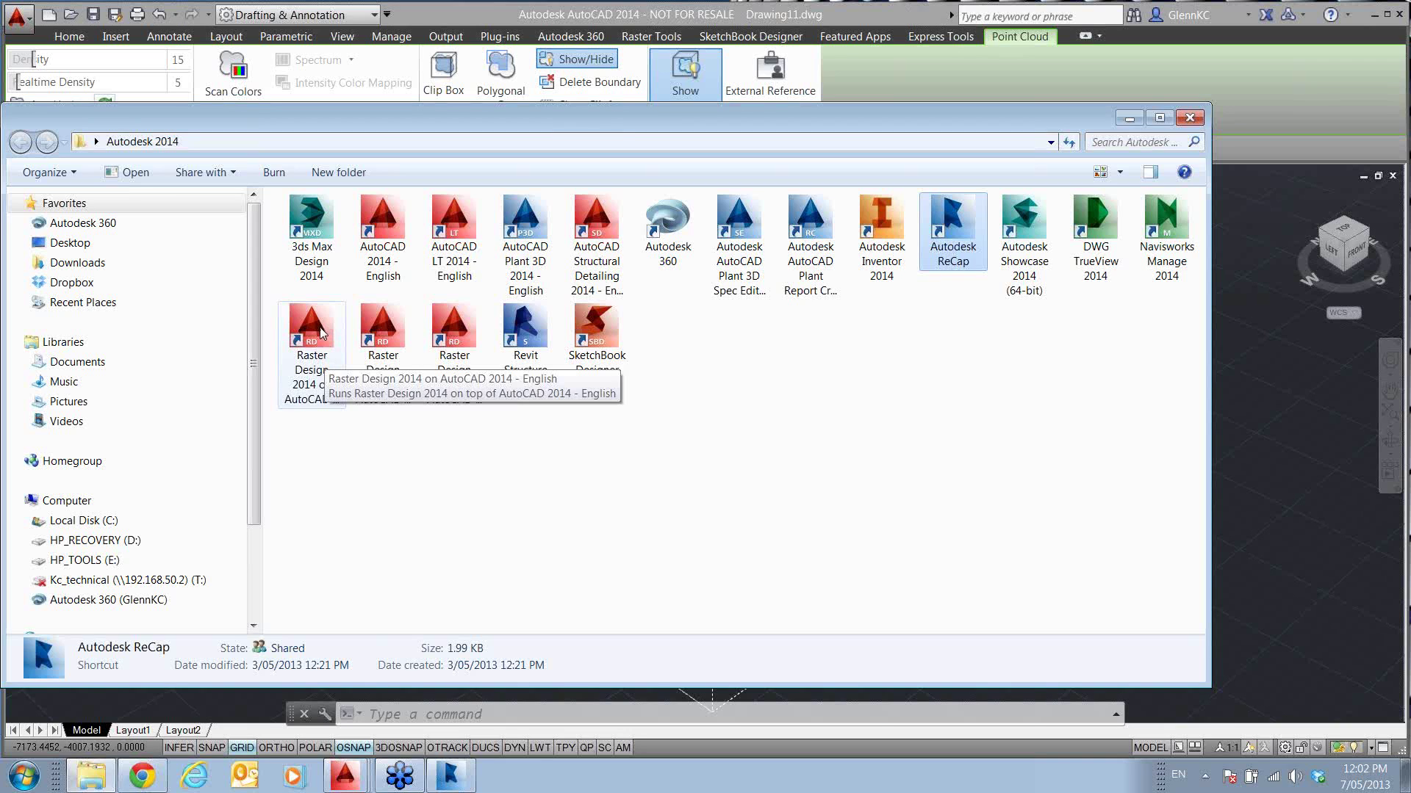
click(1252, 388)
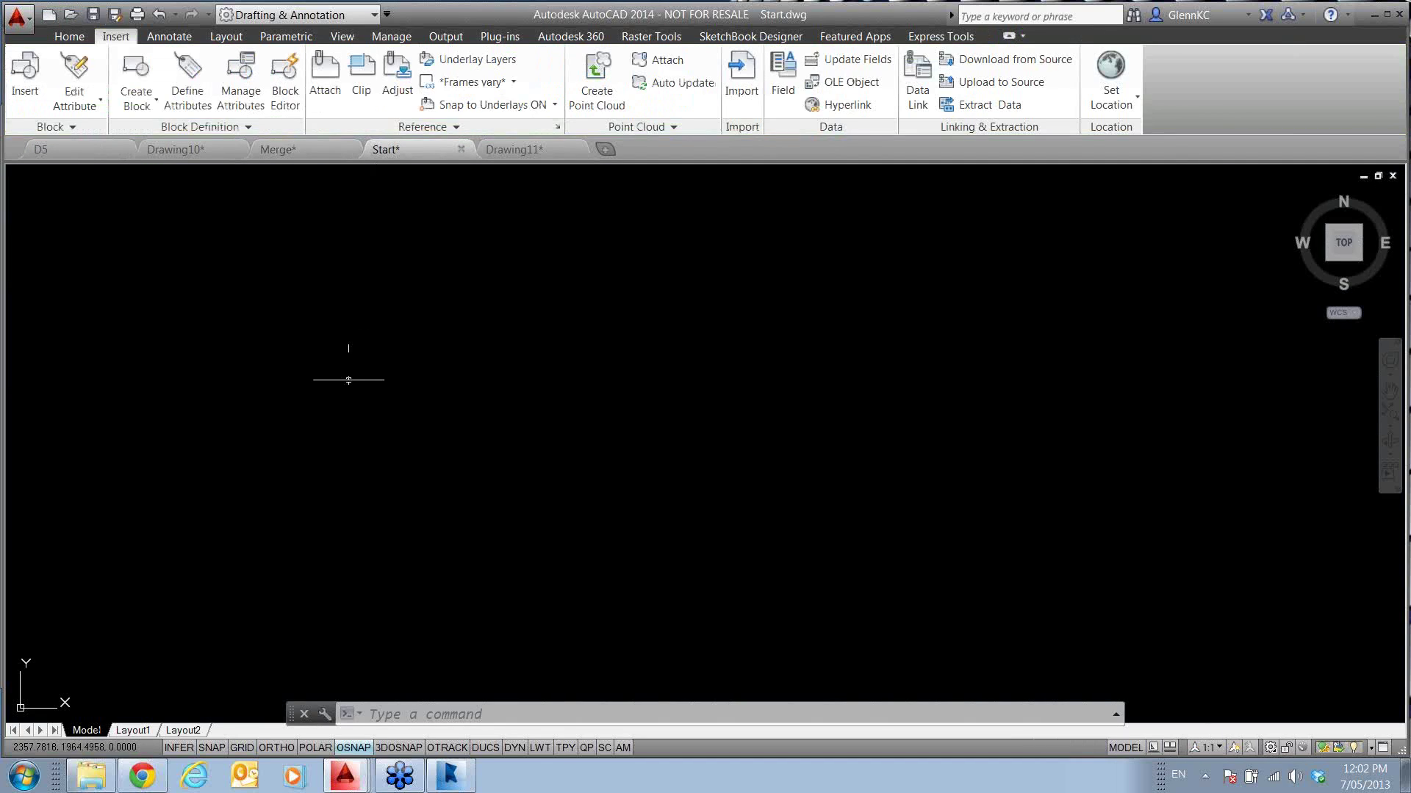
click(382, 714)
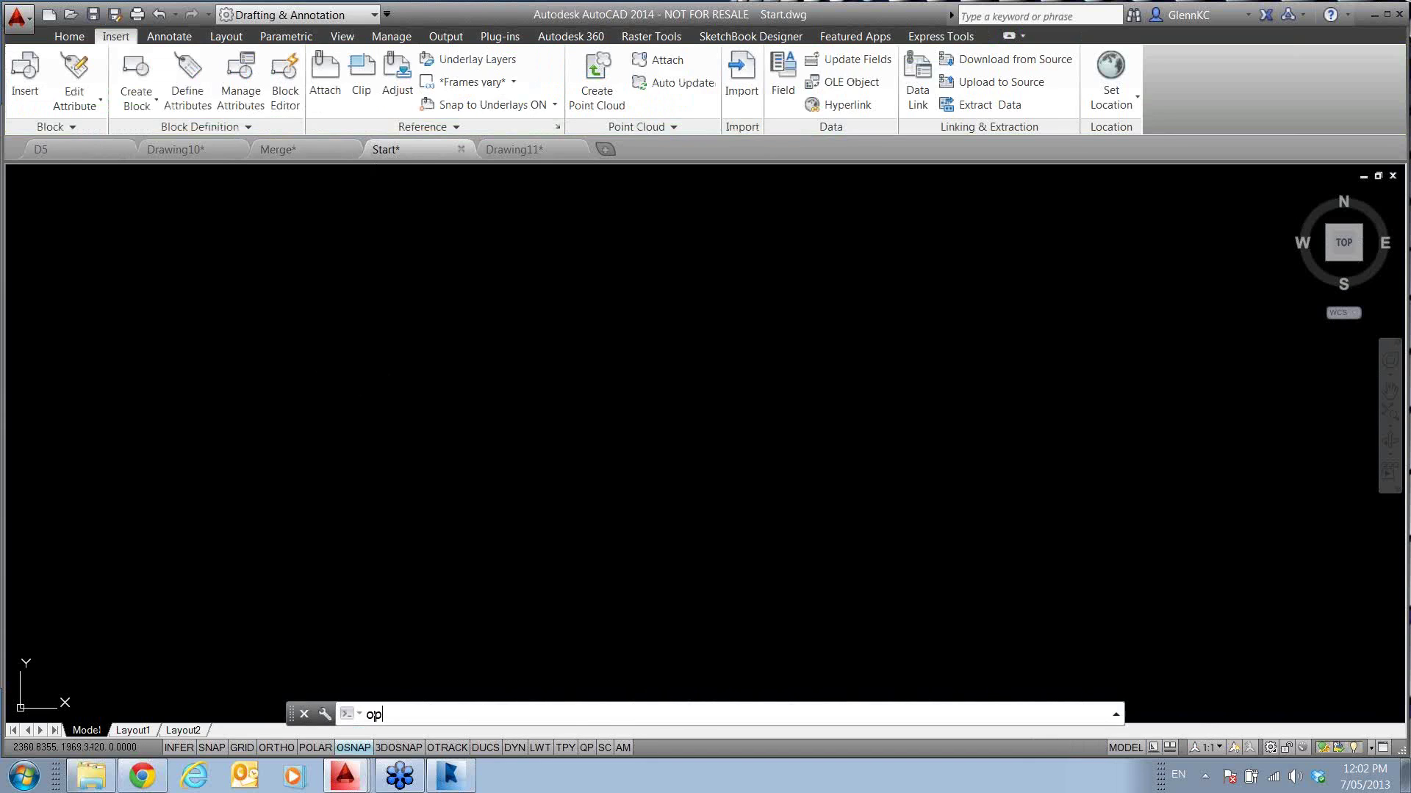
text(op)
key(Return)
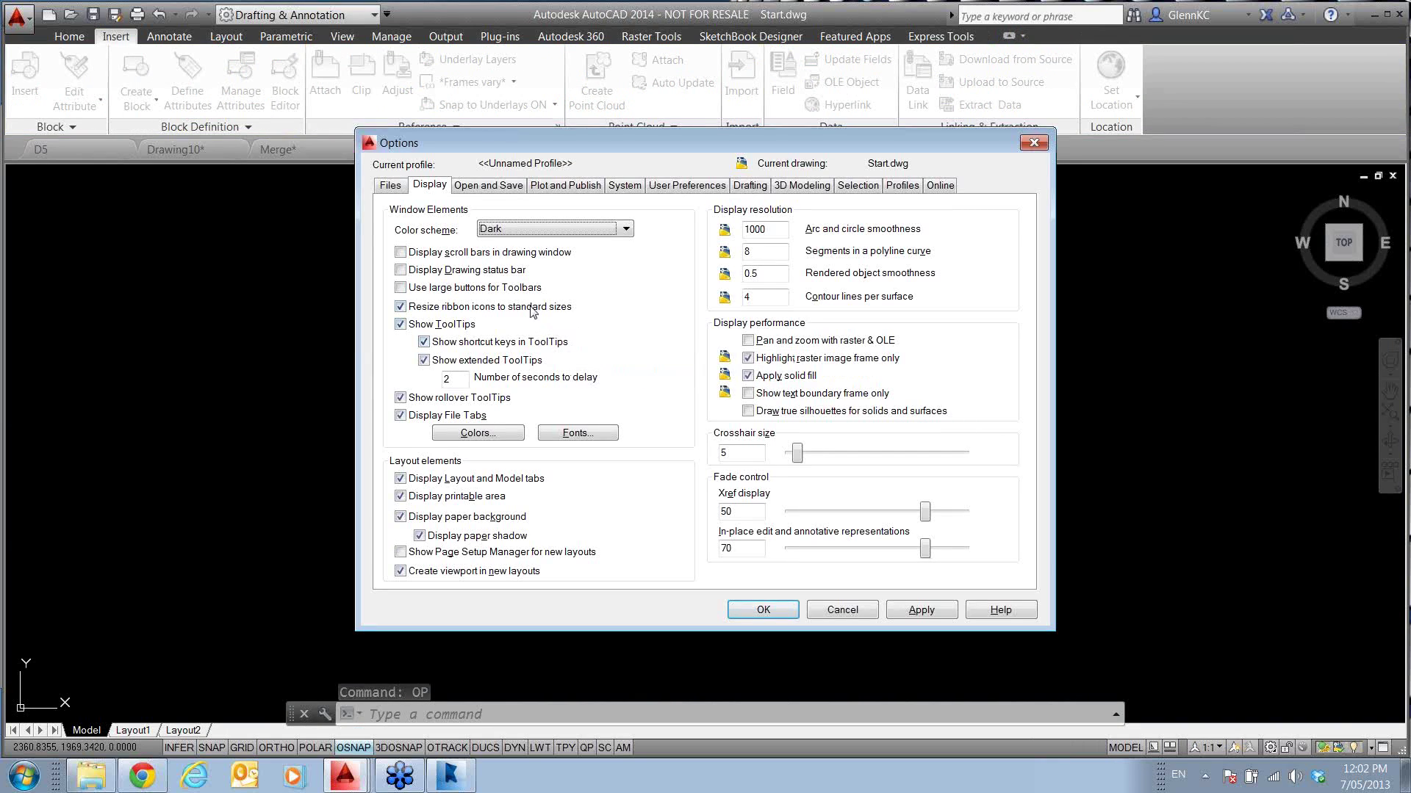
click(626, 188)
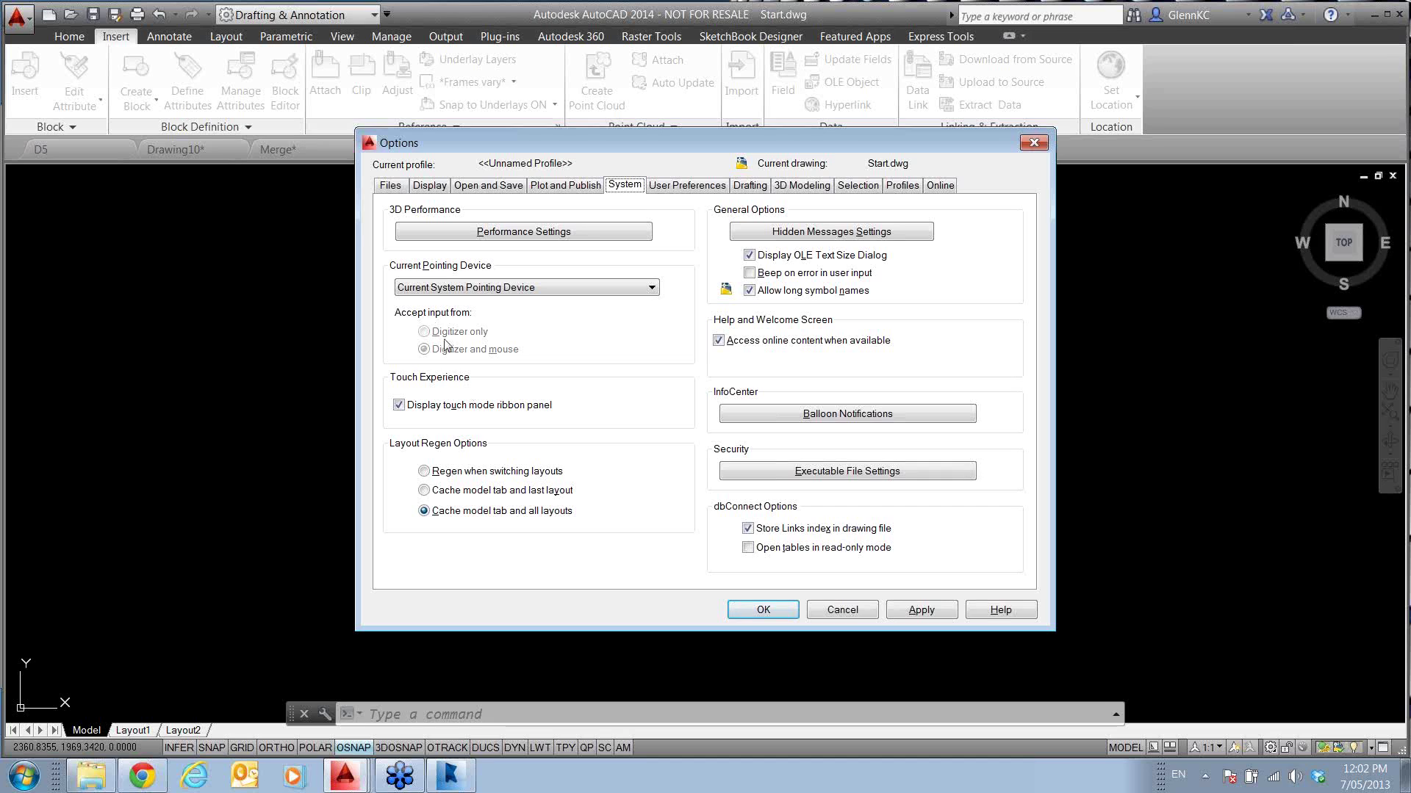
- Close the open dialog without changes and show the Home ribbon tab's drawing tools
click(844, 609)
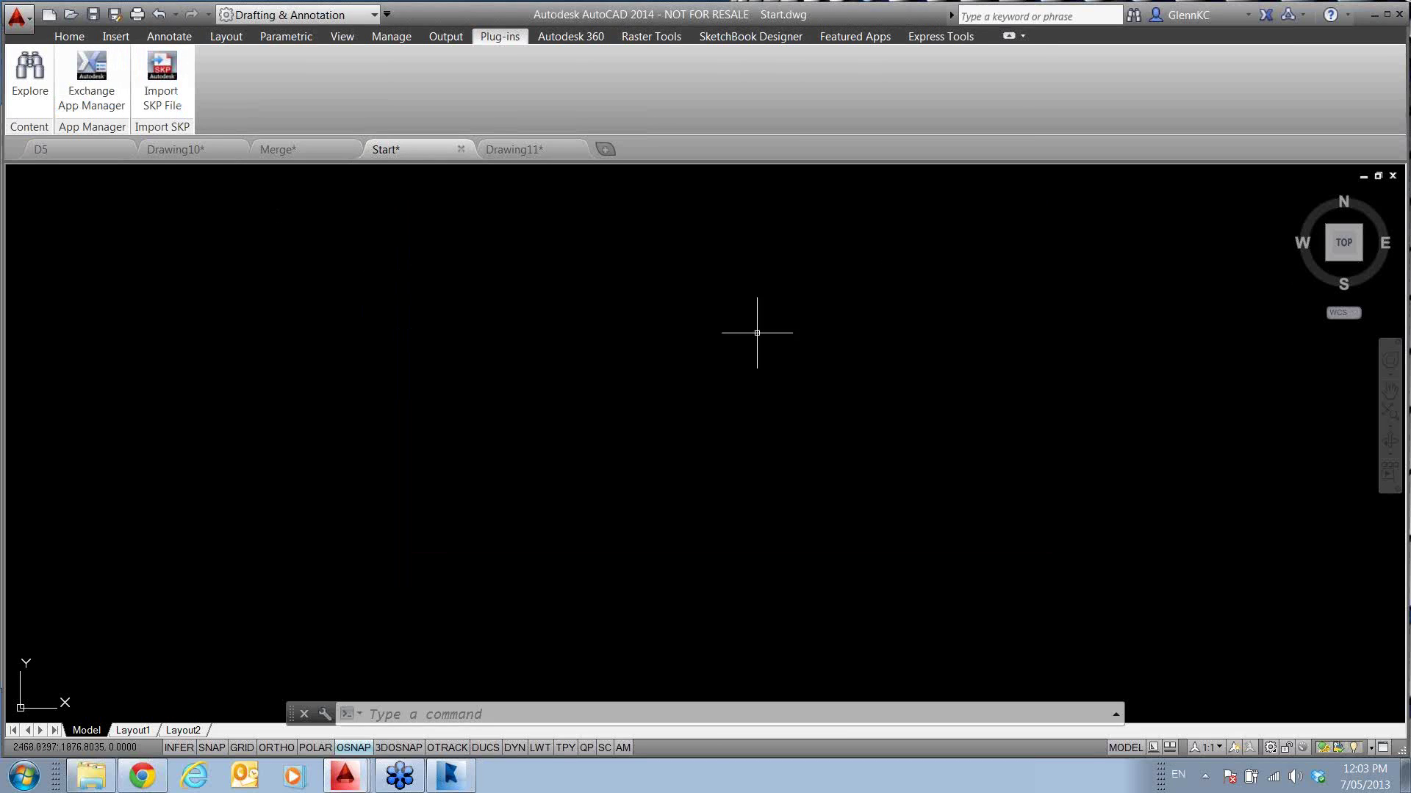
click(69, 36)
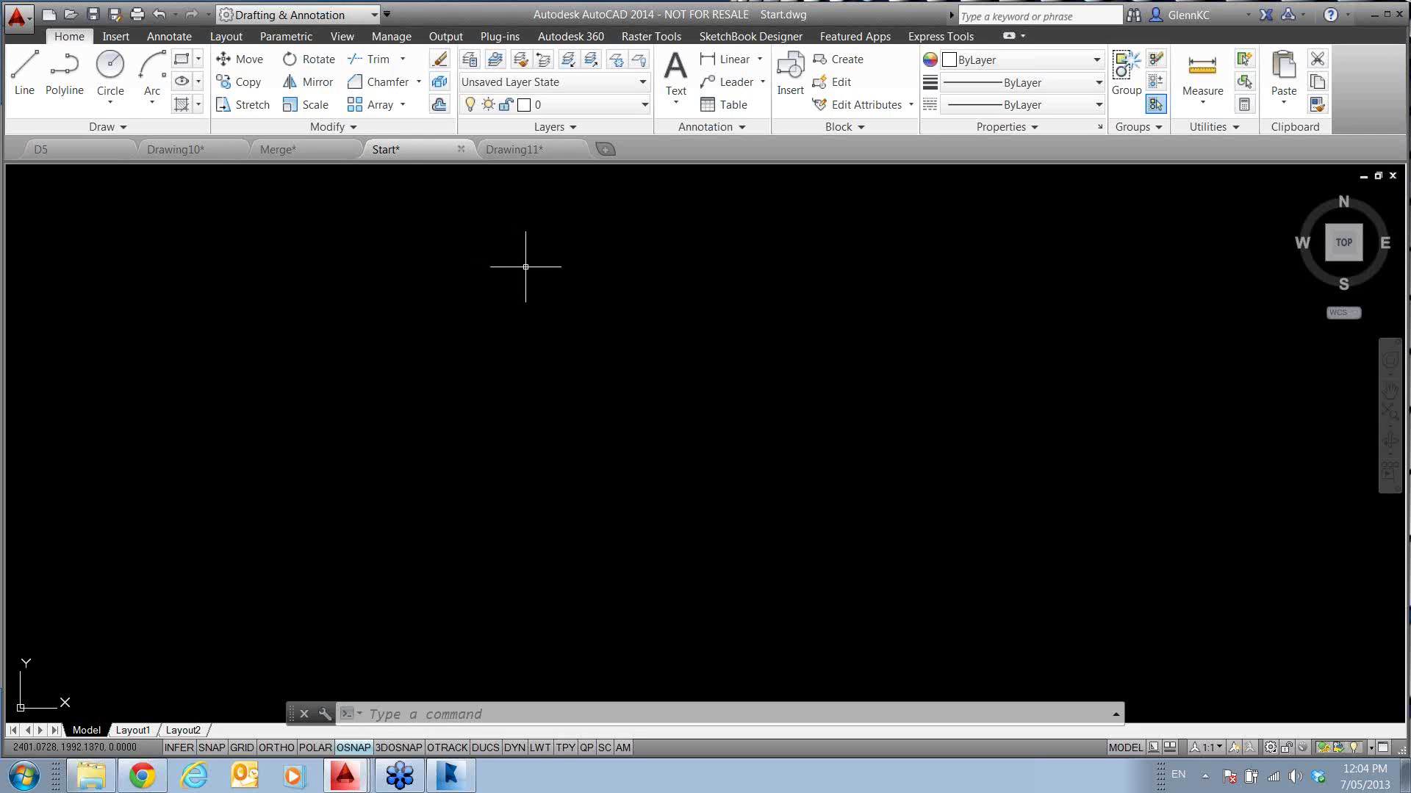
- Open Options, inspect the empty Trusted Locations entry on Files, then view the System settings
right_click(525, 266)
click(580, 544)
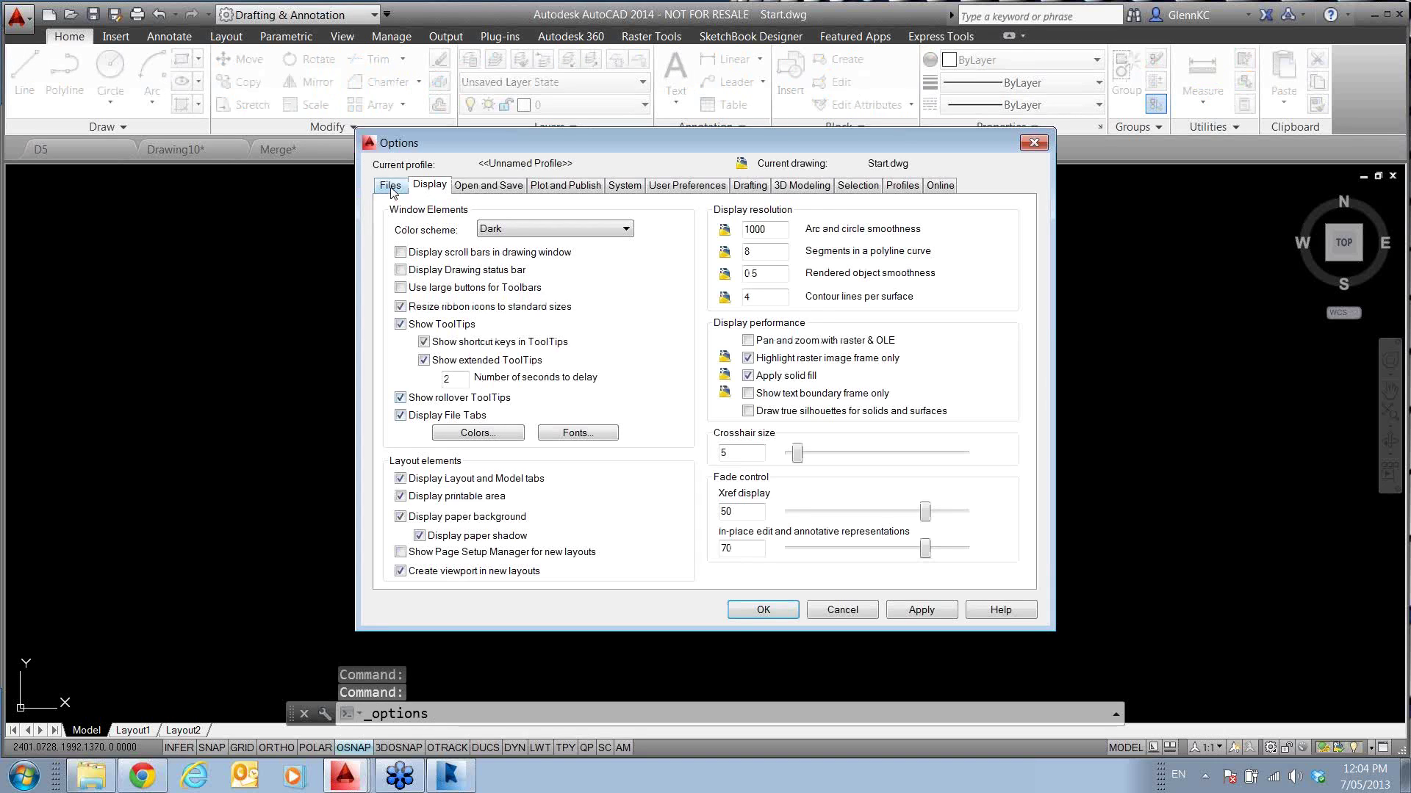
click(391, 186)
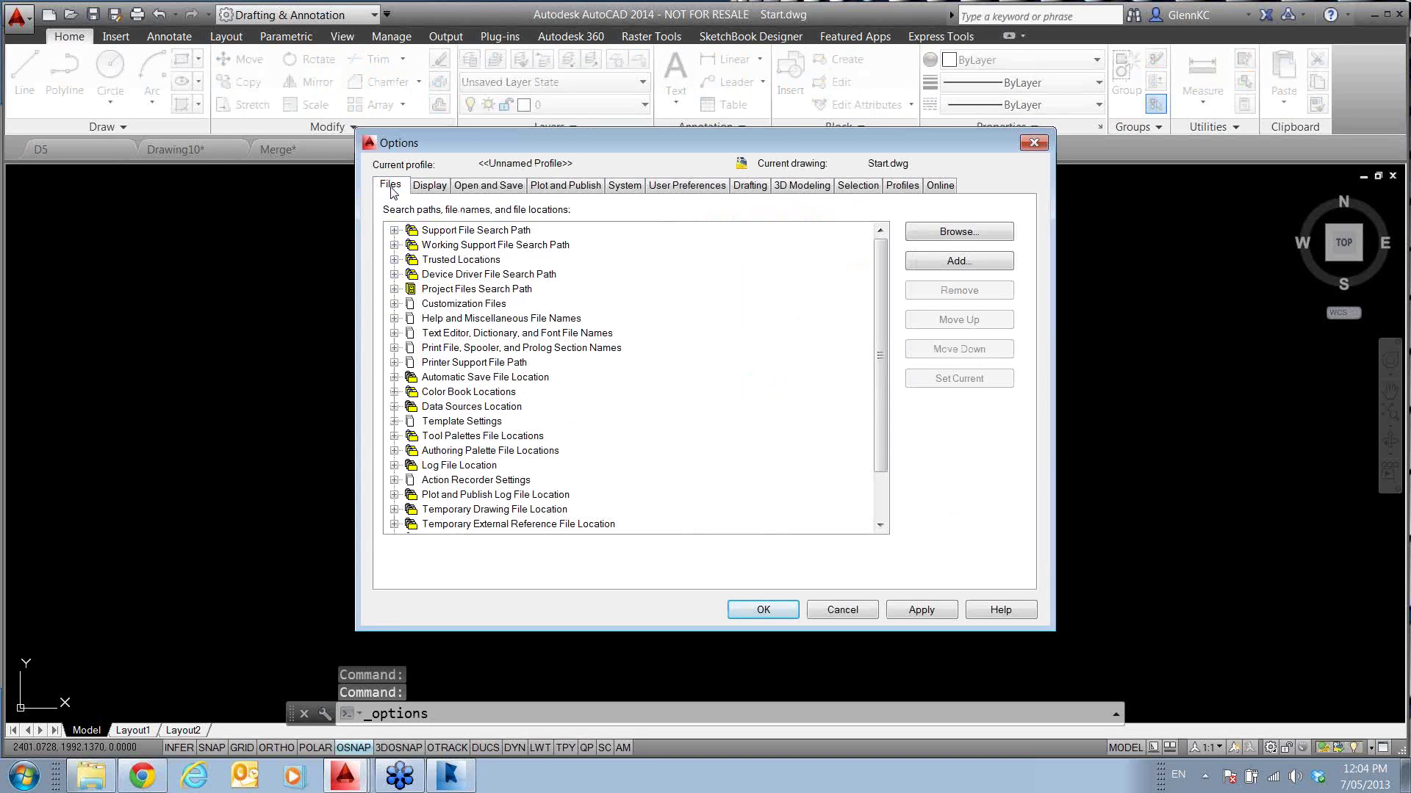
click(395, 260)
click(472, 263)
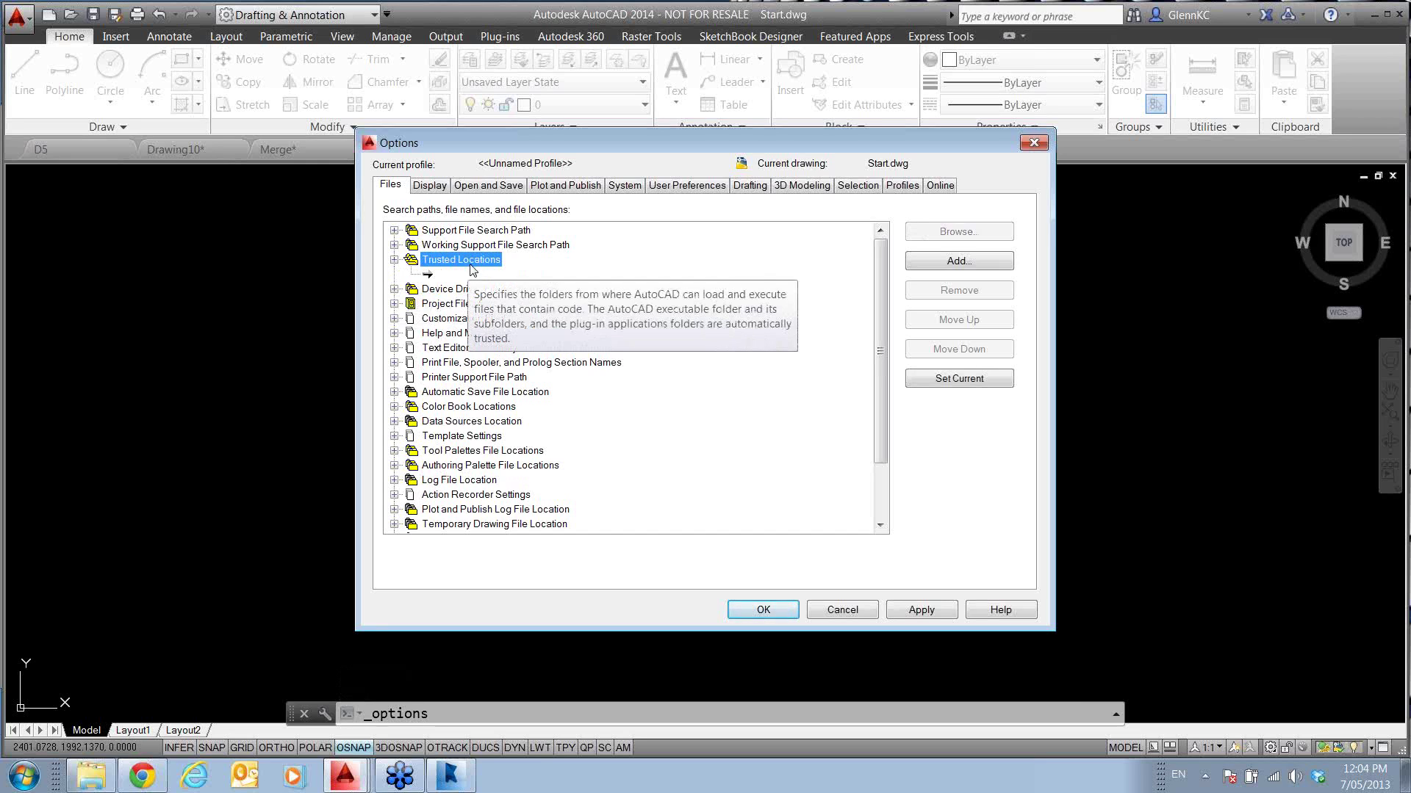
click(437, 276)
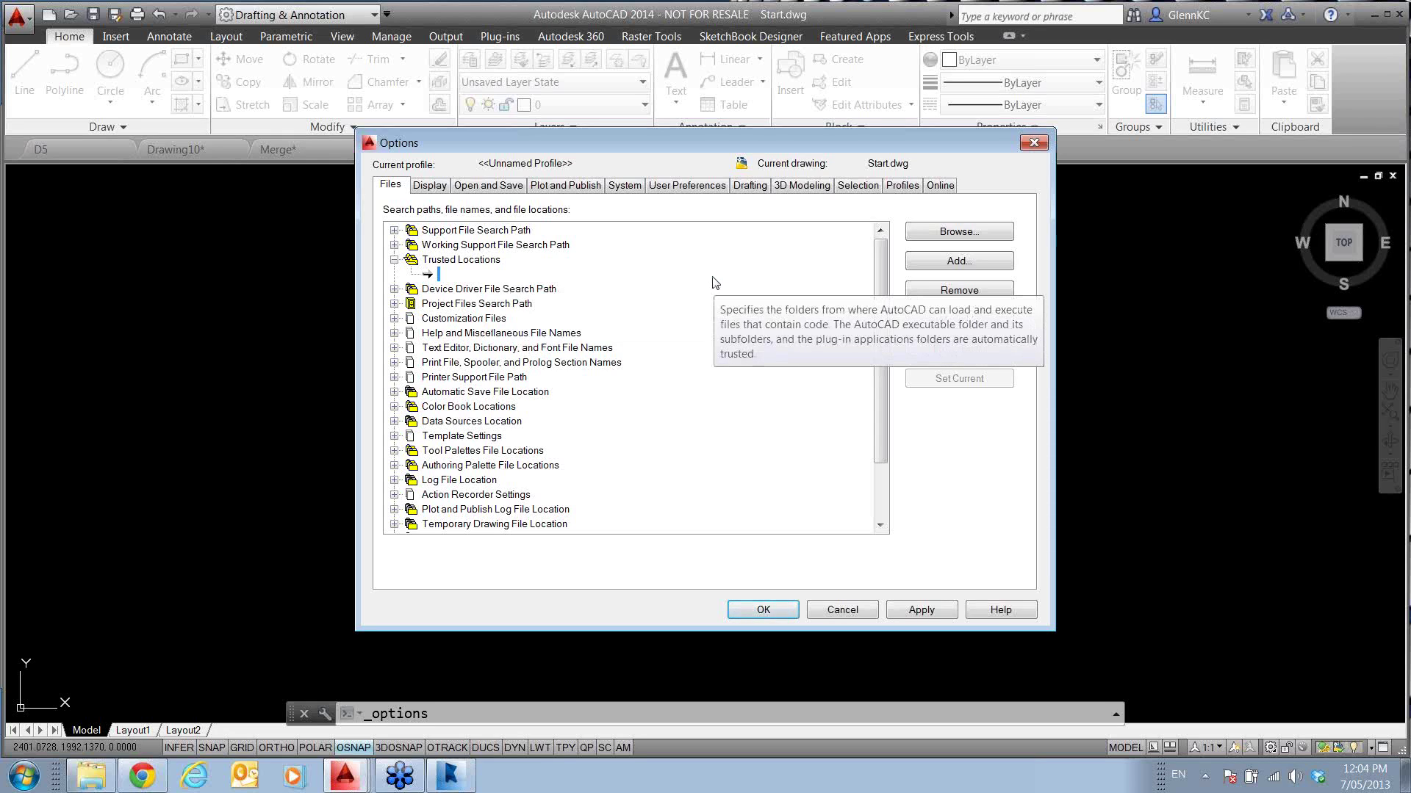
click(624, 190)
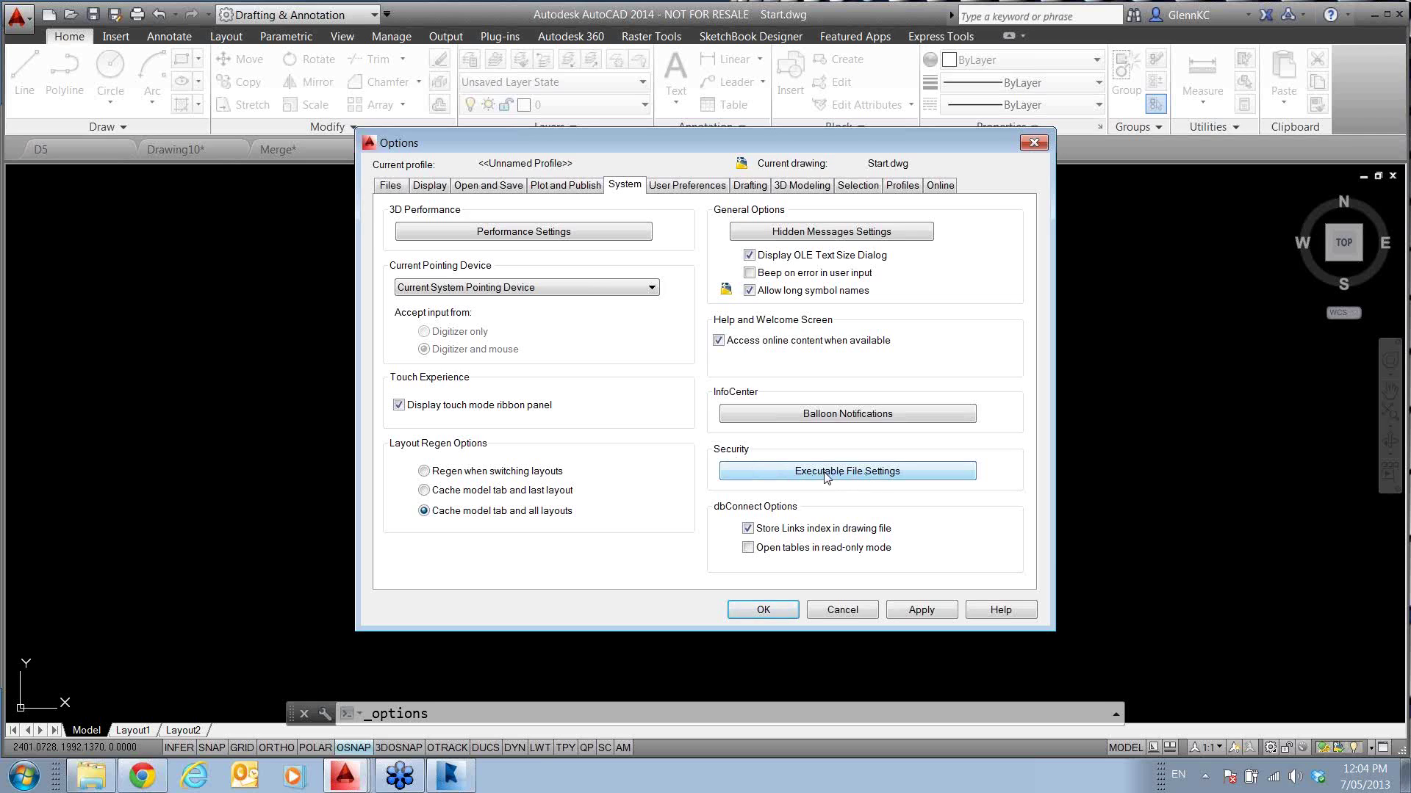
click(878, 474)
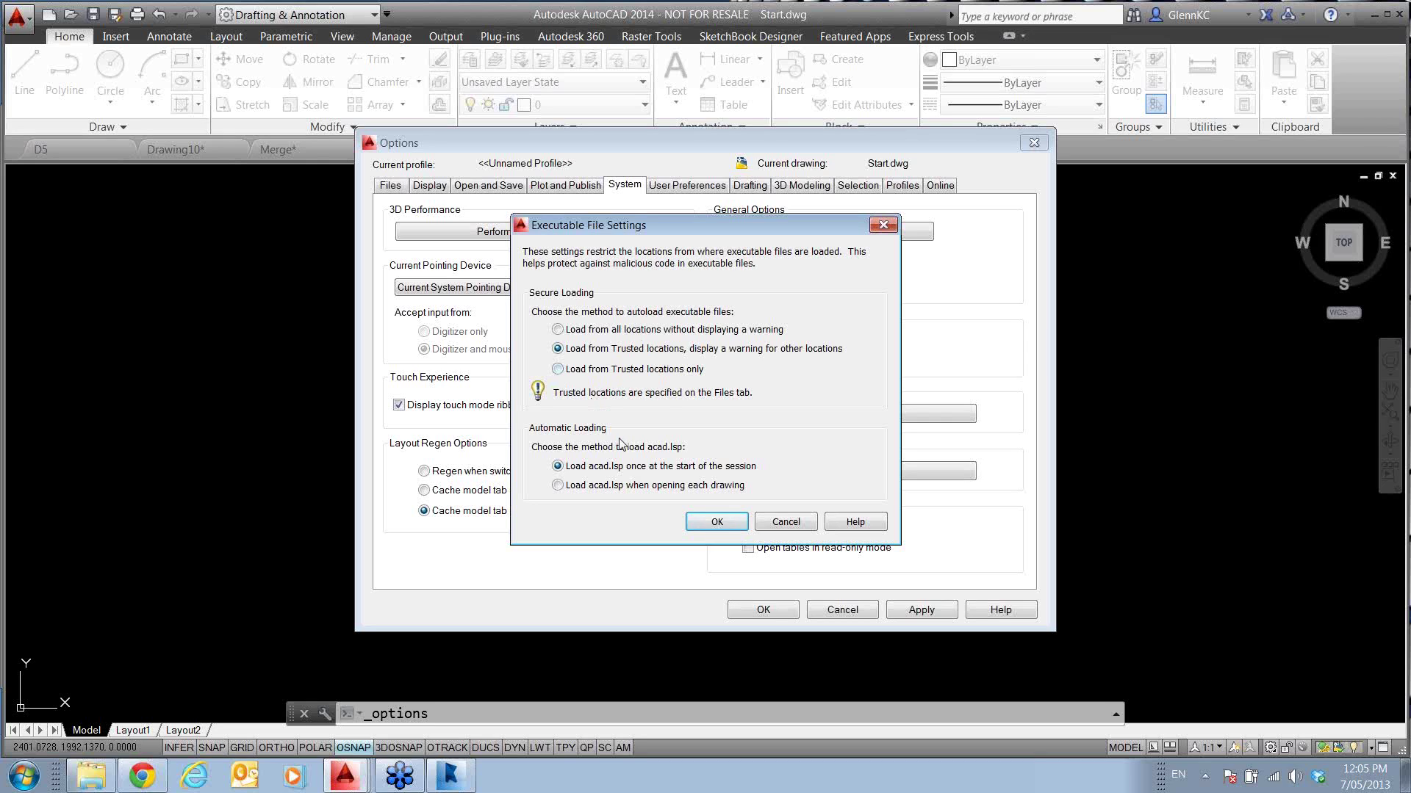
click(786, 521)
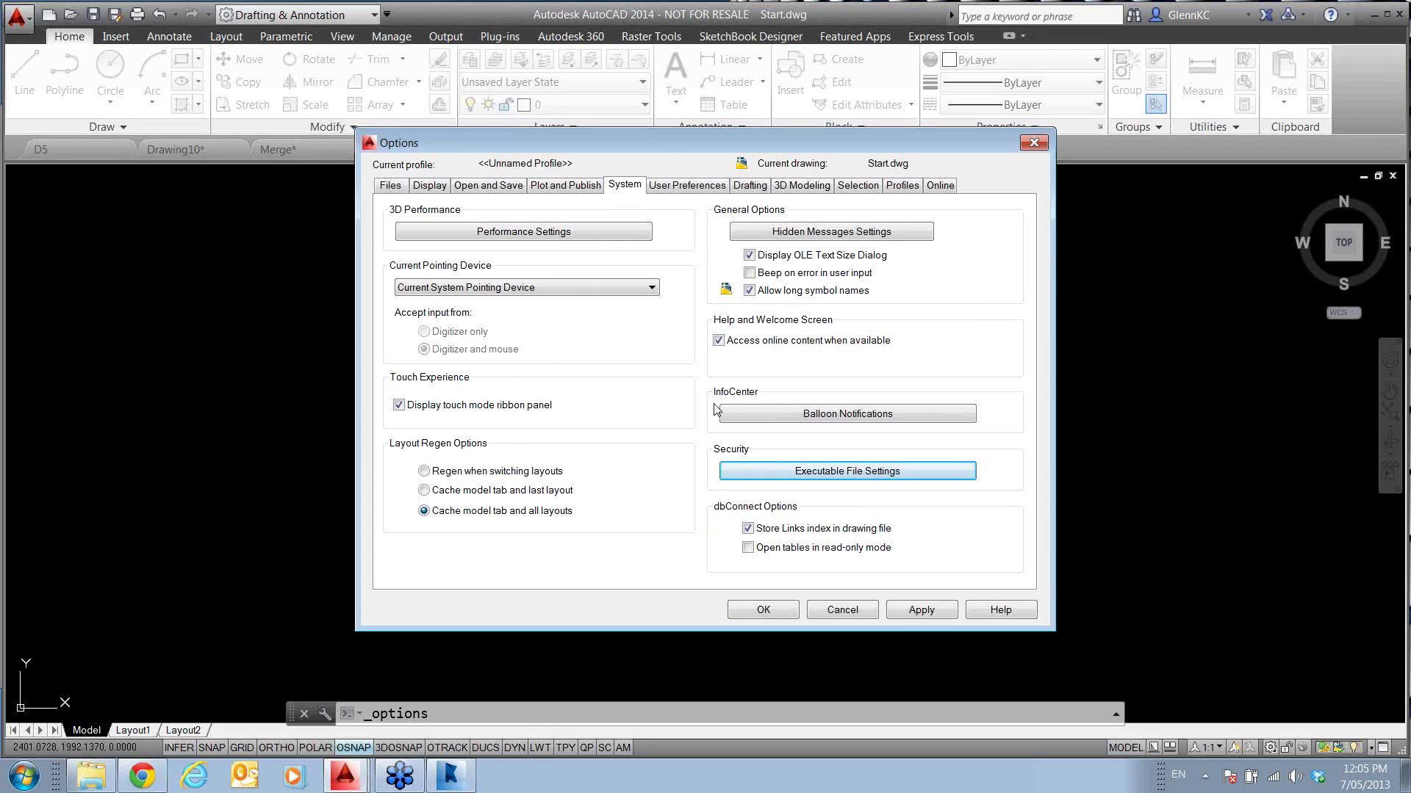
- Cancel the Options dialog, leaving all settings unchanged
click(843, 612)
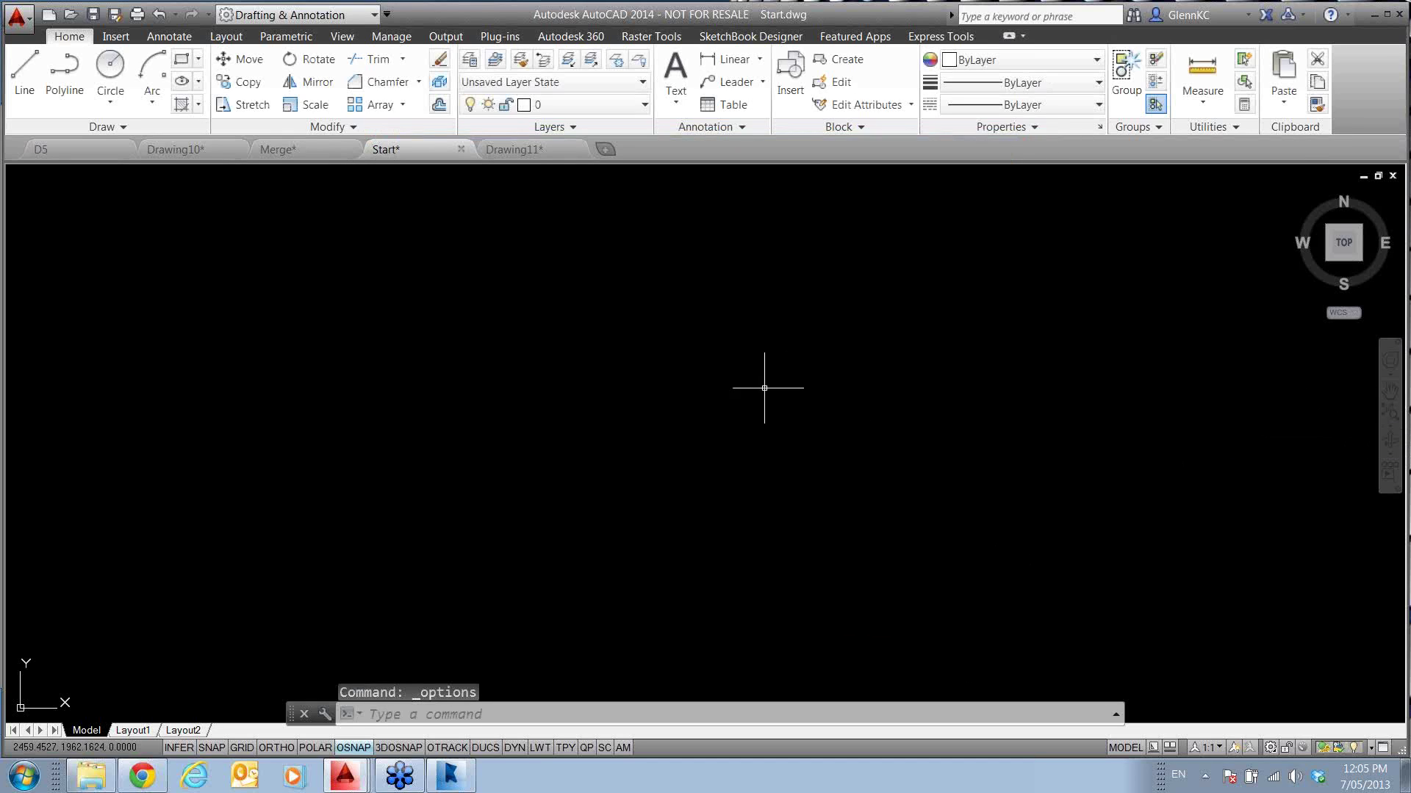